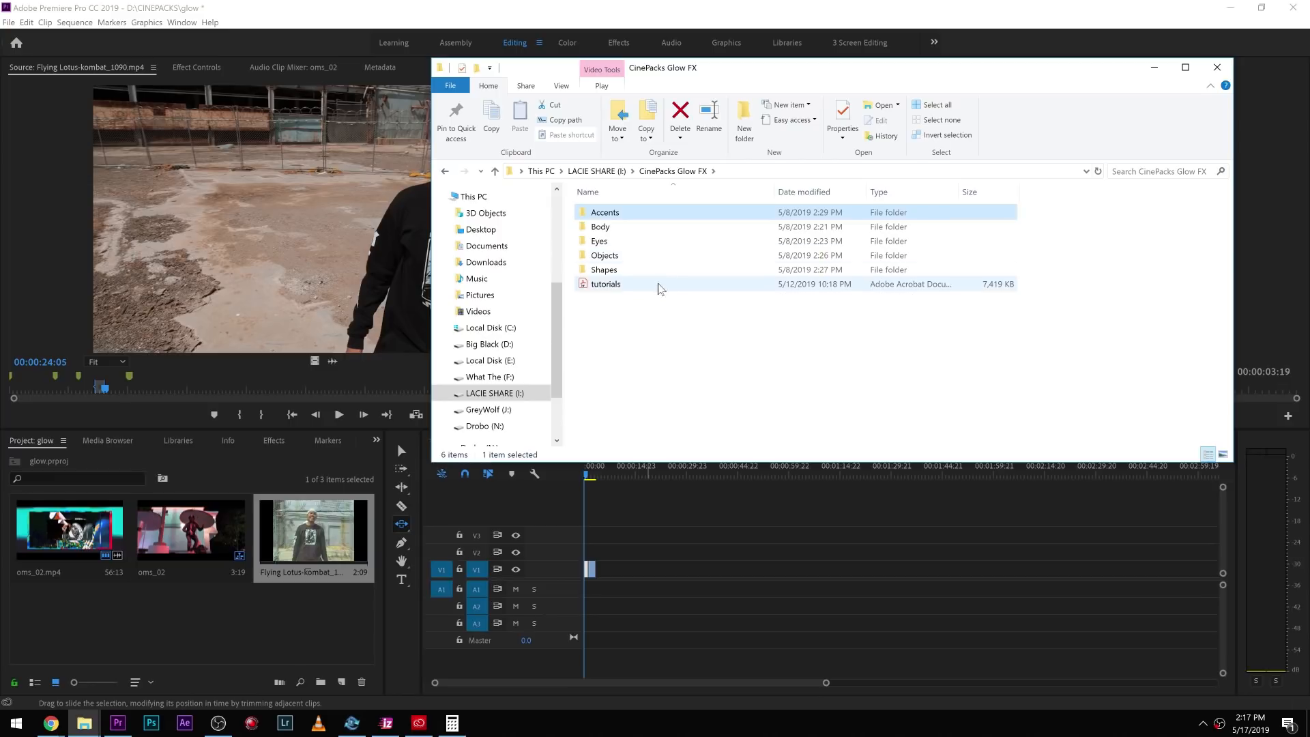
# - Look over the tutorials document and the Accents, Body, Eyes, Objects and Shapes folders of the CinePacks Glow FX pack
pyautogui.click(658, 285)
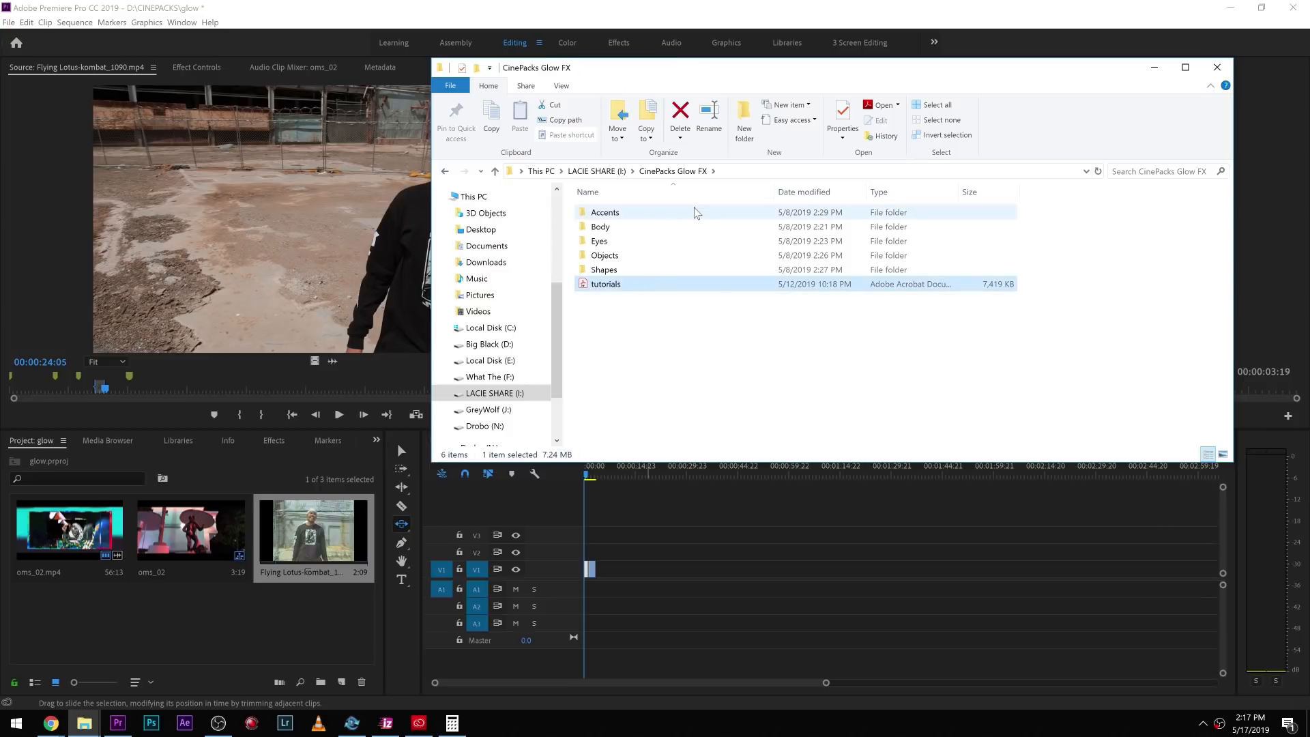
pyautogui.click(657, 216)
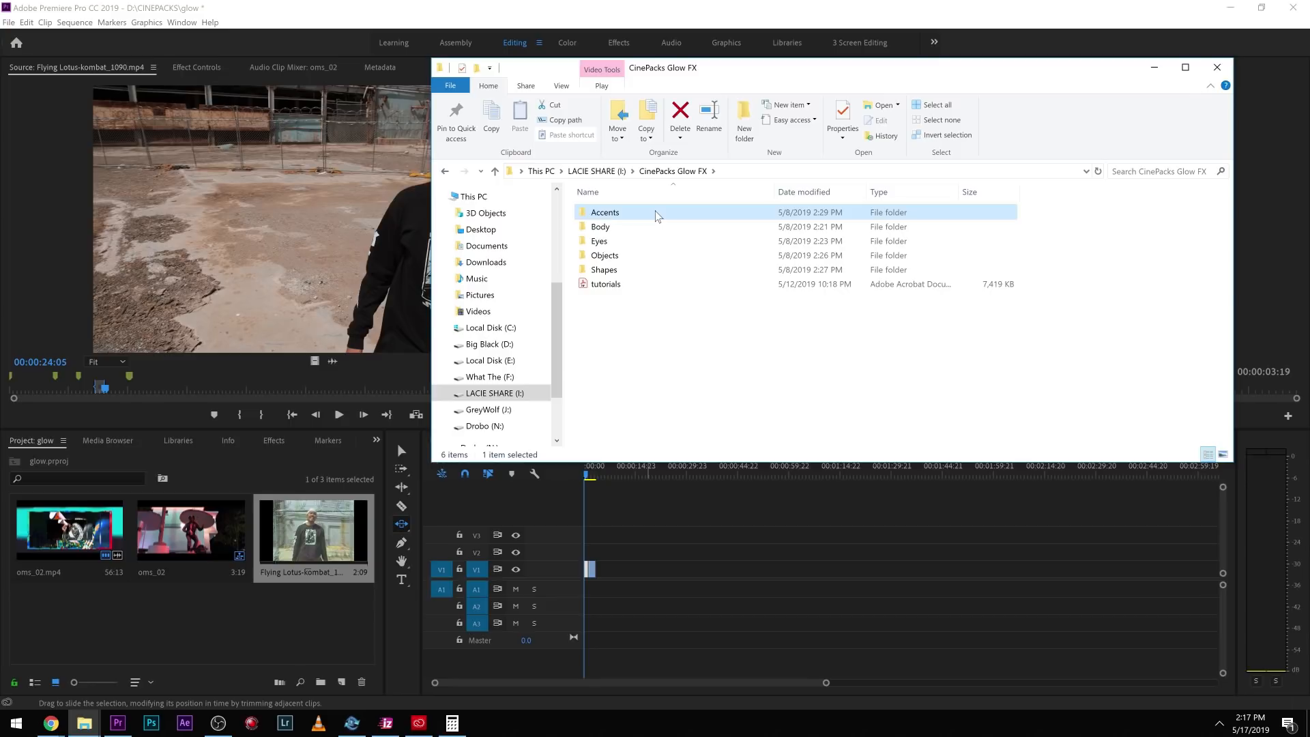
pyautogui.click(639, 228)
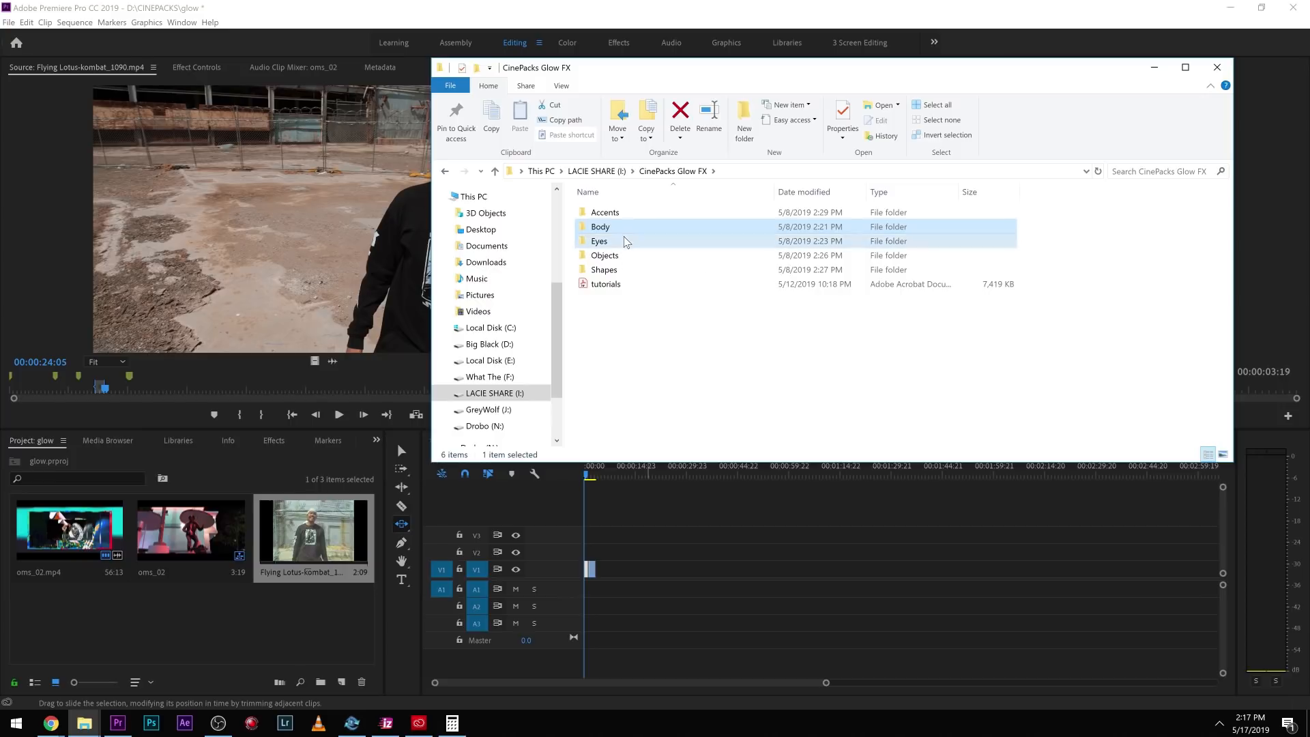
pyautogui.click(626, 241)
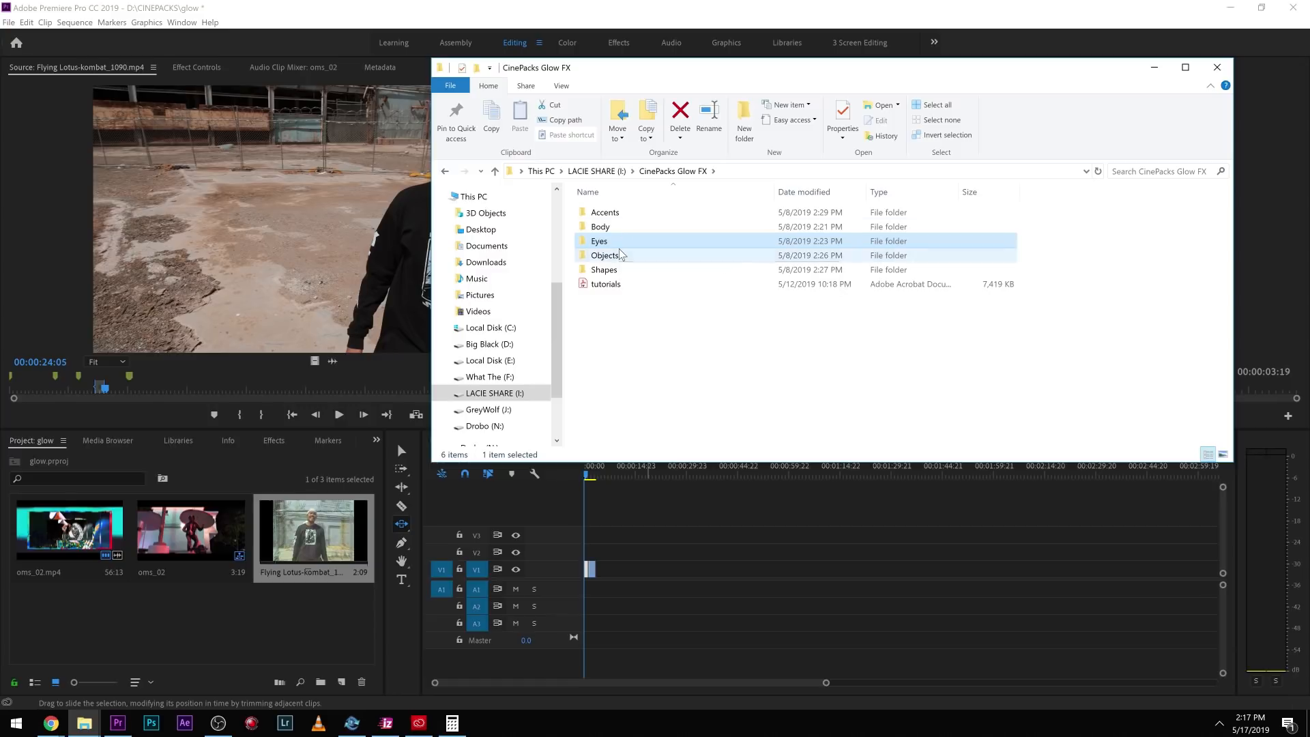
pyautogui.click(621, 254)
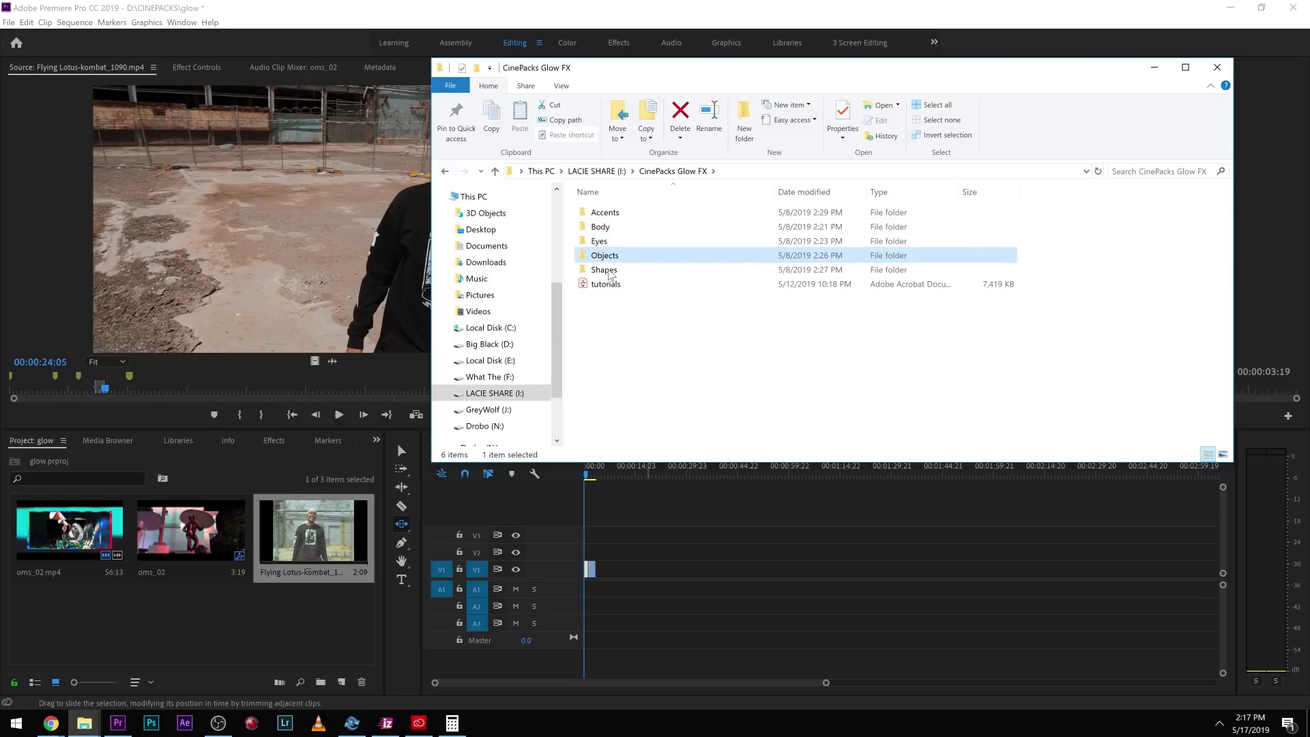
pyautogui.moveTo(604, 270); pyautogui.dragTo(592, 558)
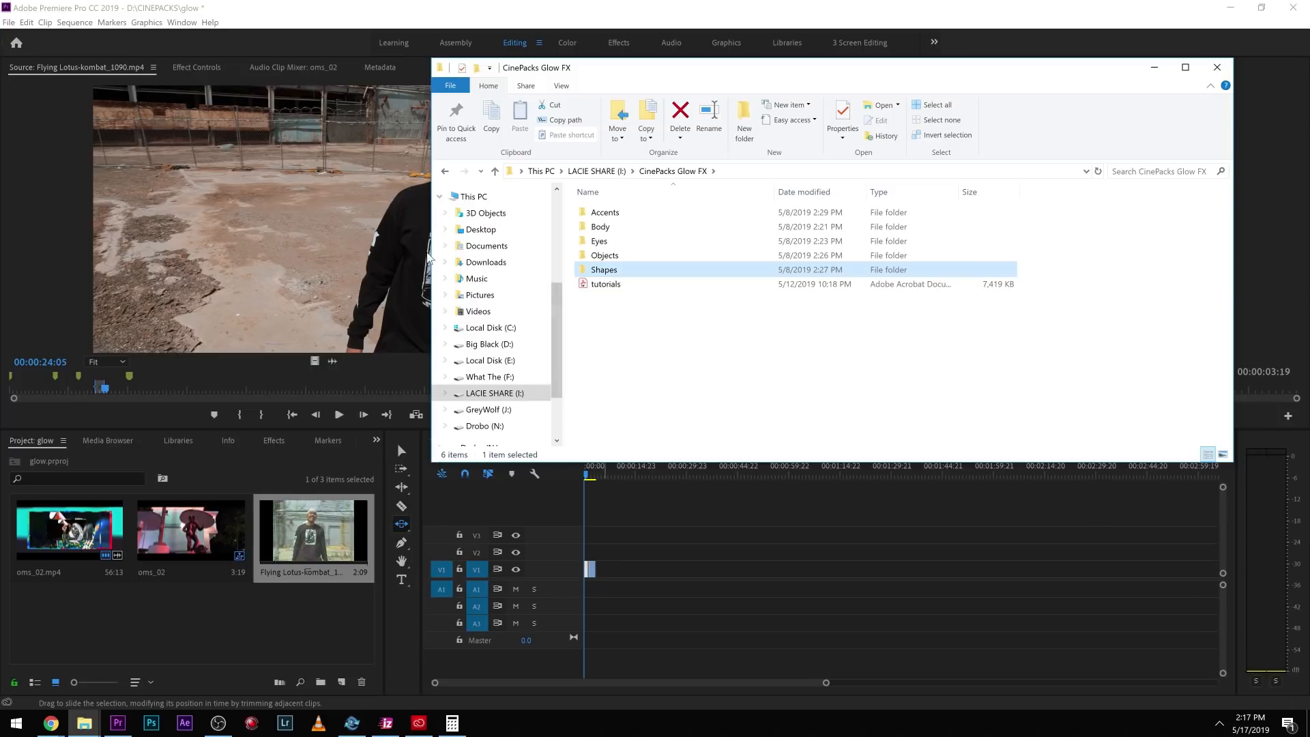
# - Import the Accents, Body, Eyes, Objects and Shapes folders into the Premiere Pro project
pyautogui.moveTo(573, 276); pyautogui.dragTo(624, 215)
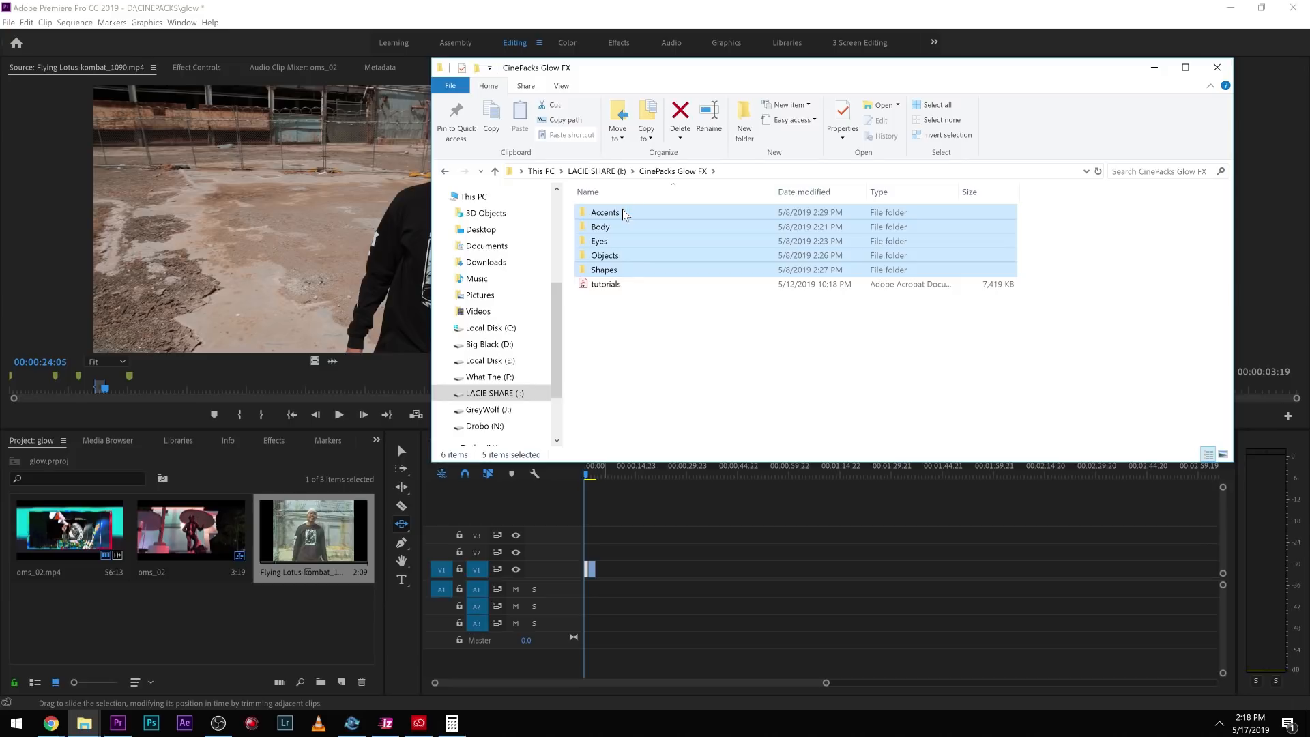
pyautogui.moveTo(649, 260); pyautogui.dragTo(153, 625)
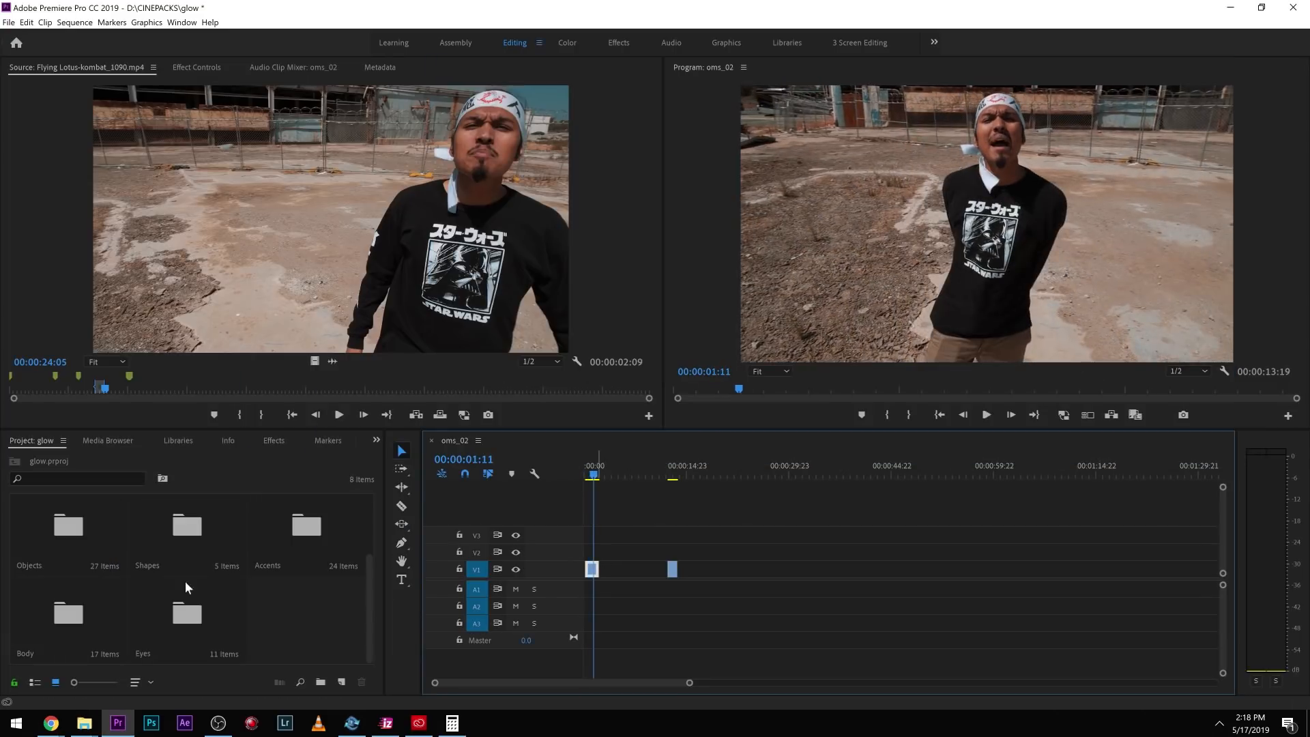
# - Open the imported Eyes bin and preview Eye Swrill Double.mov and Eye Swrill Single.mov
pyautogui.doubleClick(194, 608)
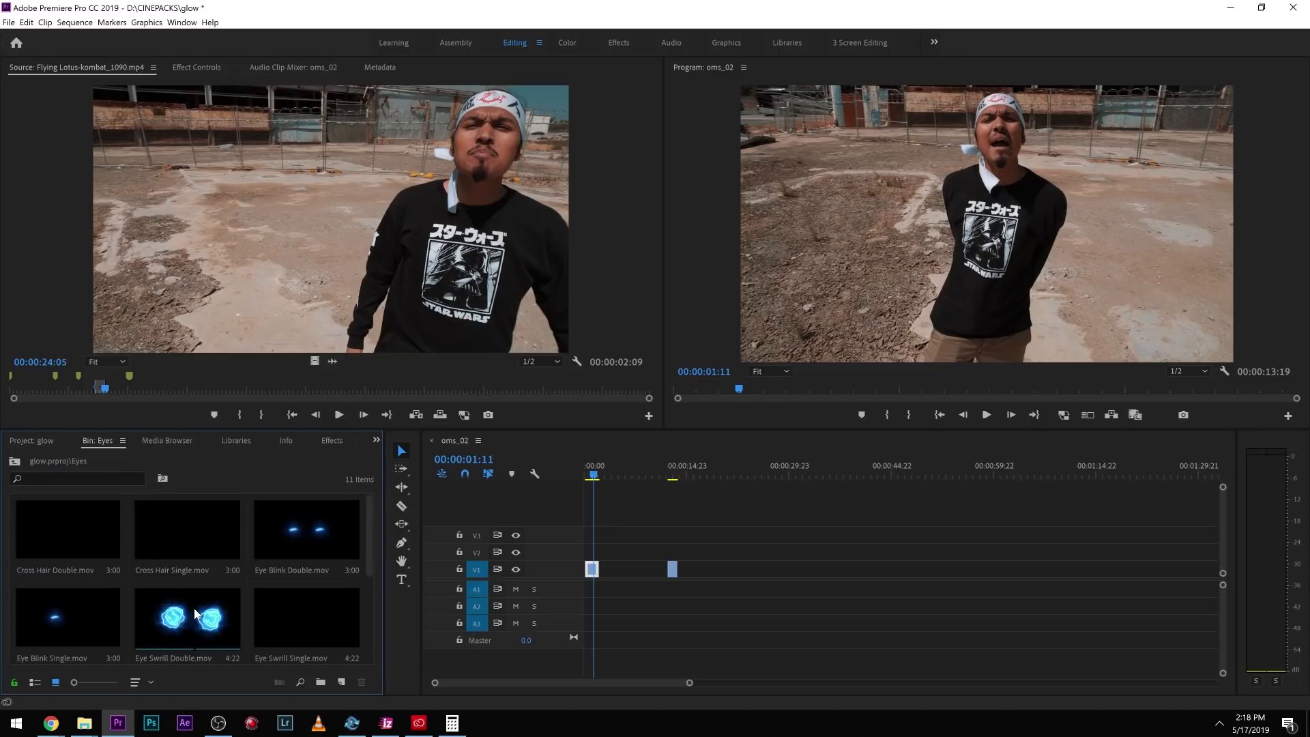
pyautogui.scroll(2, 194, 616)
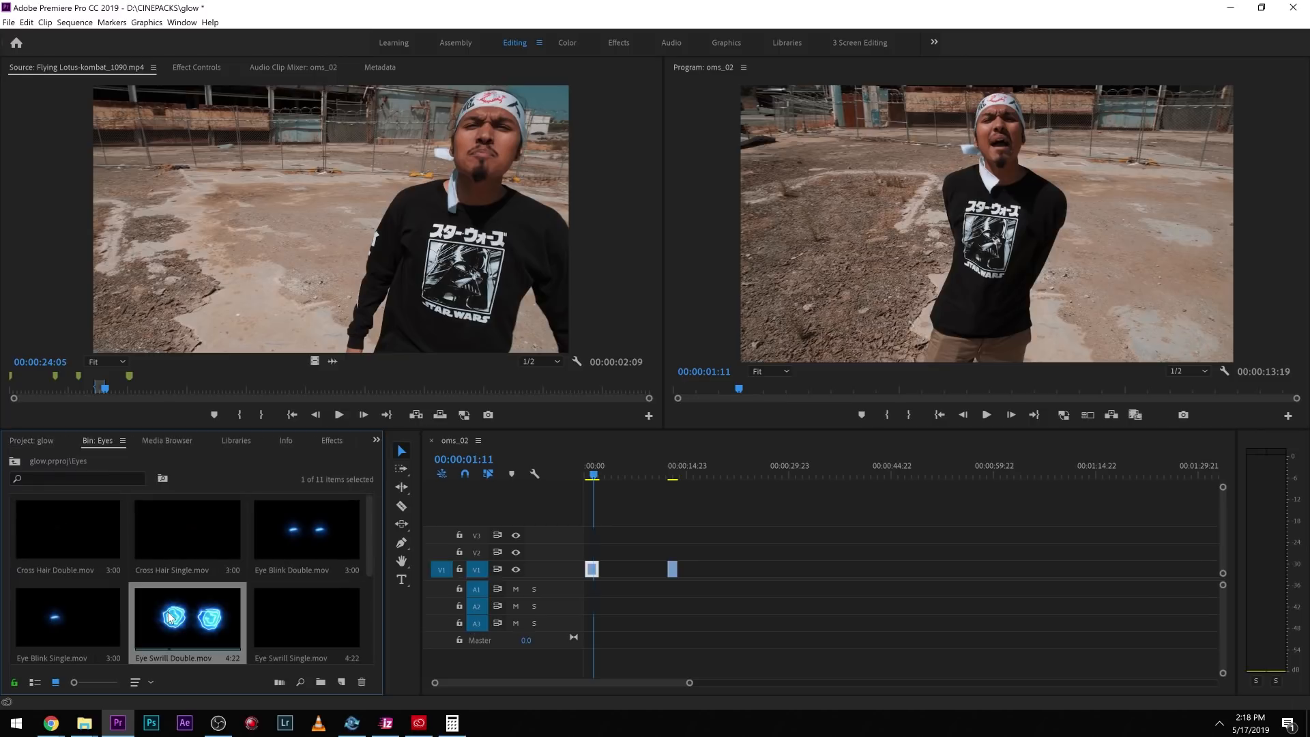
pyautogui.doubleClick(174, 618)
pyautogui.press('space')
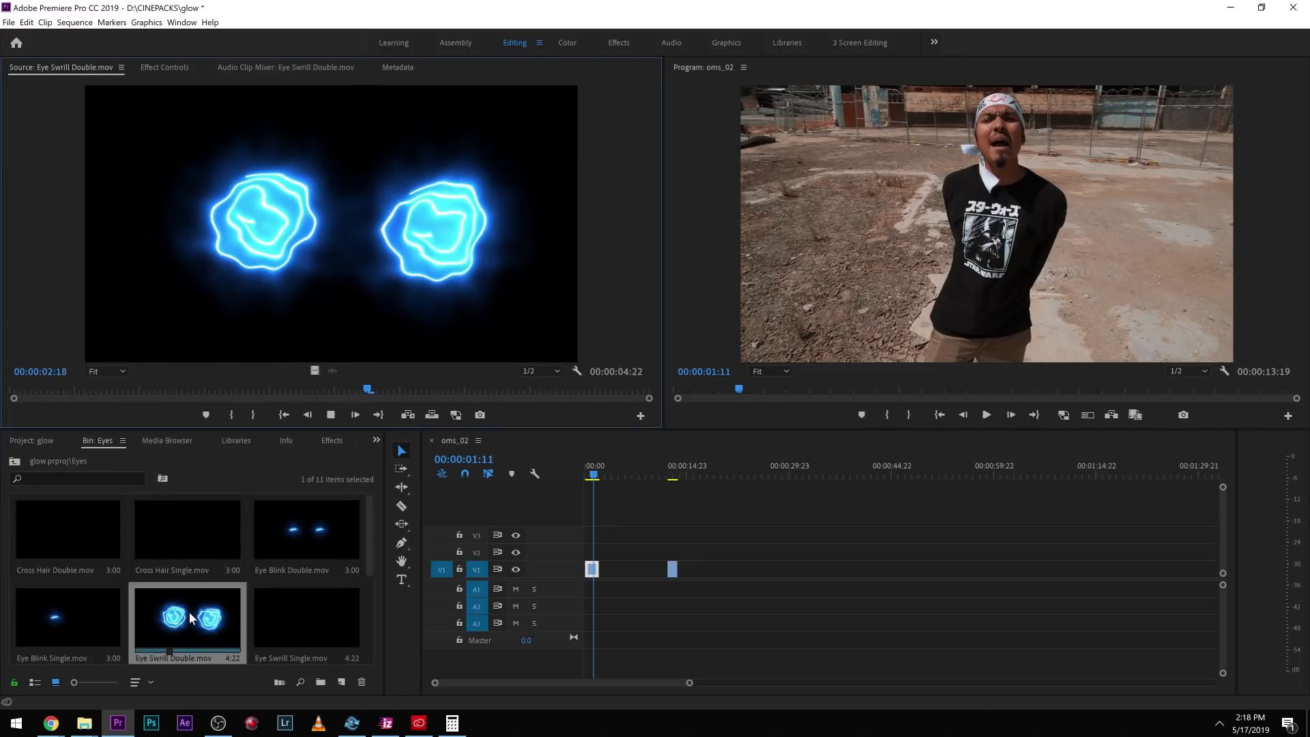
pyautogui.doubleClick(288, 610)
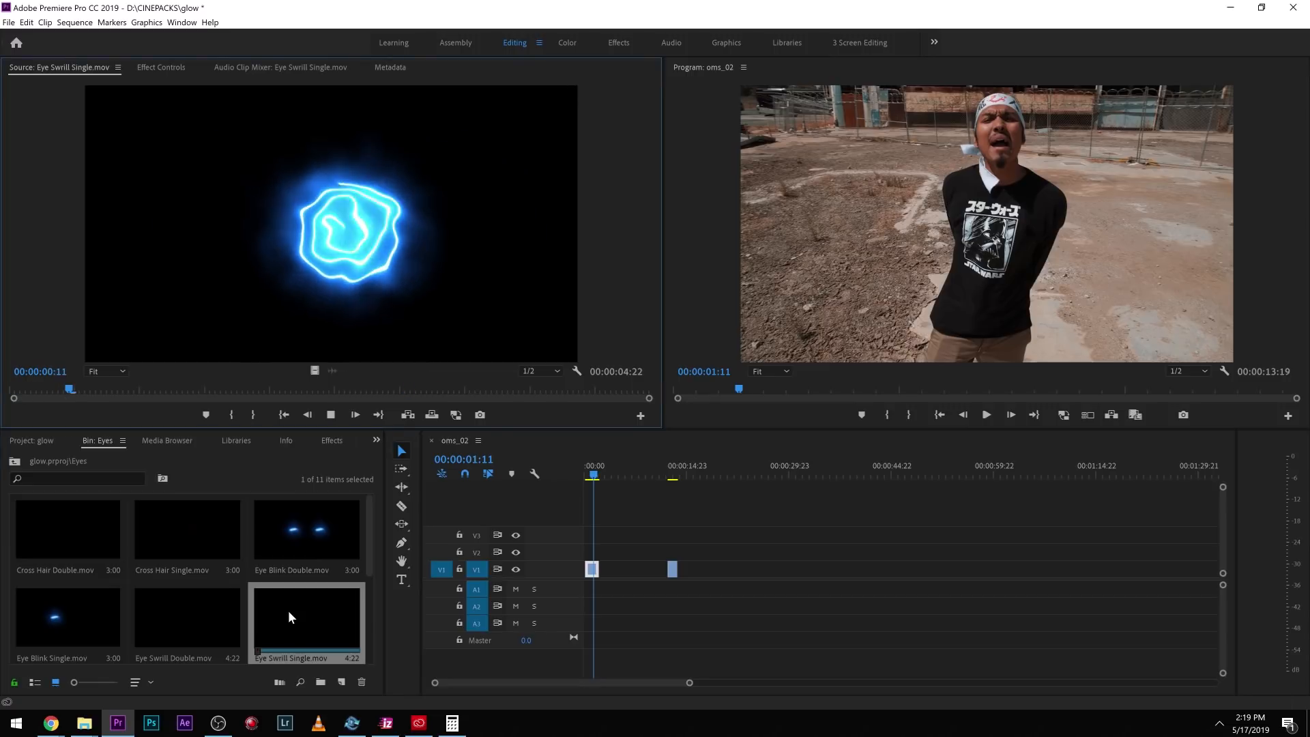
# - Place Eye Swrill Double.mov on V2 above the first clip and set its blend mode to Screen
pyautogui.moveTo(191, 615); pyautogui.dragTo(587, 551)
pyautogui.click(161, 67)
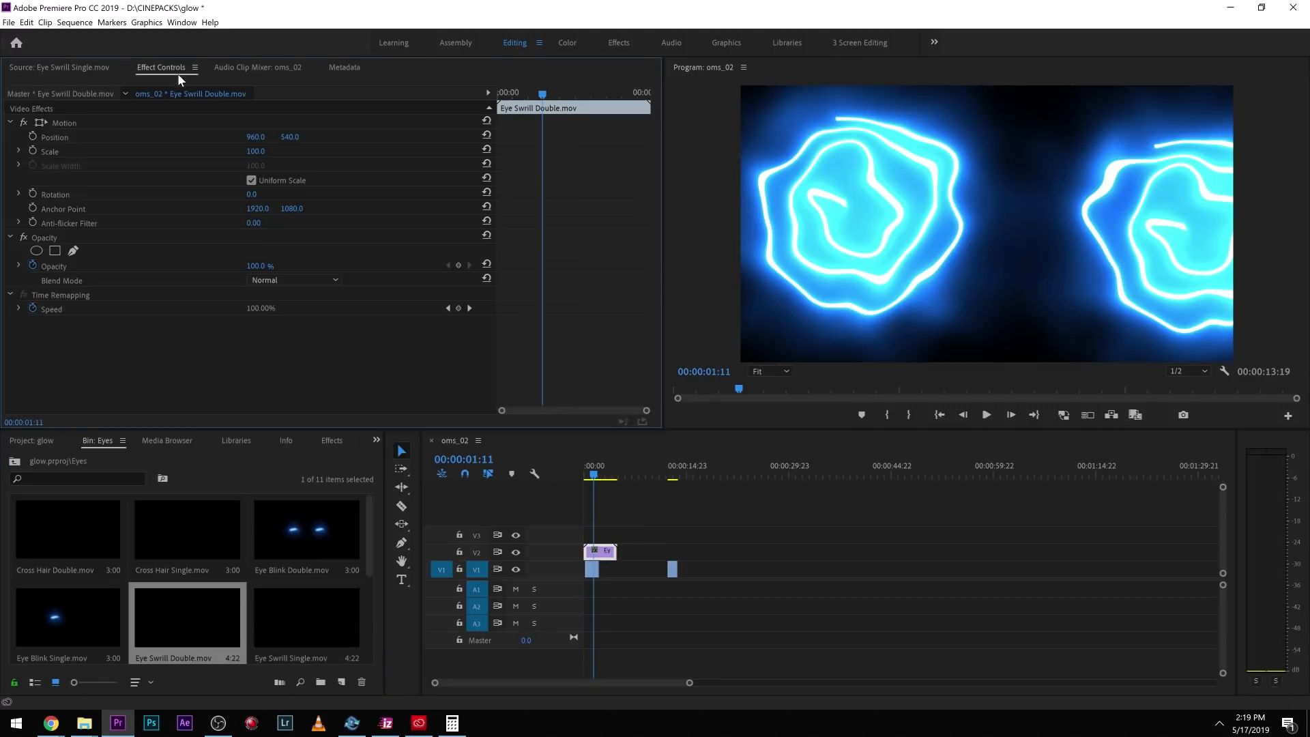
pyautogui.click(287, 281)
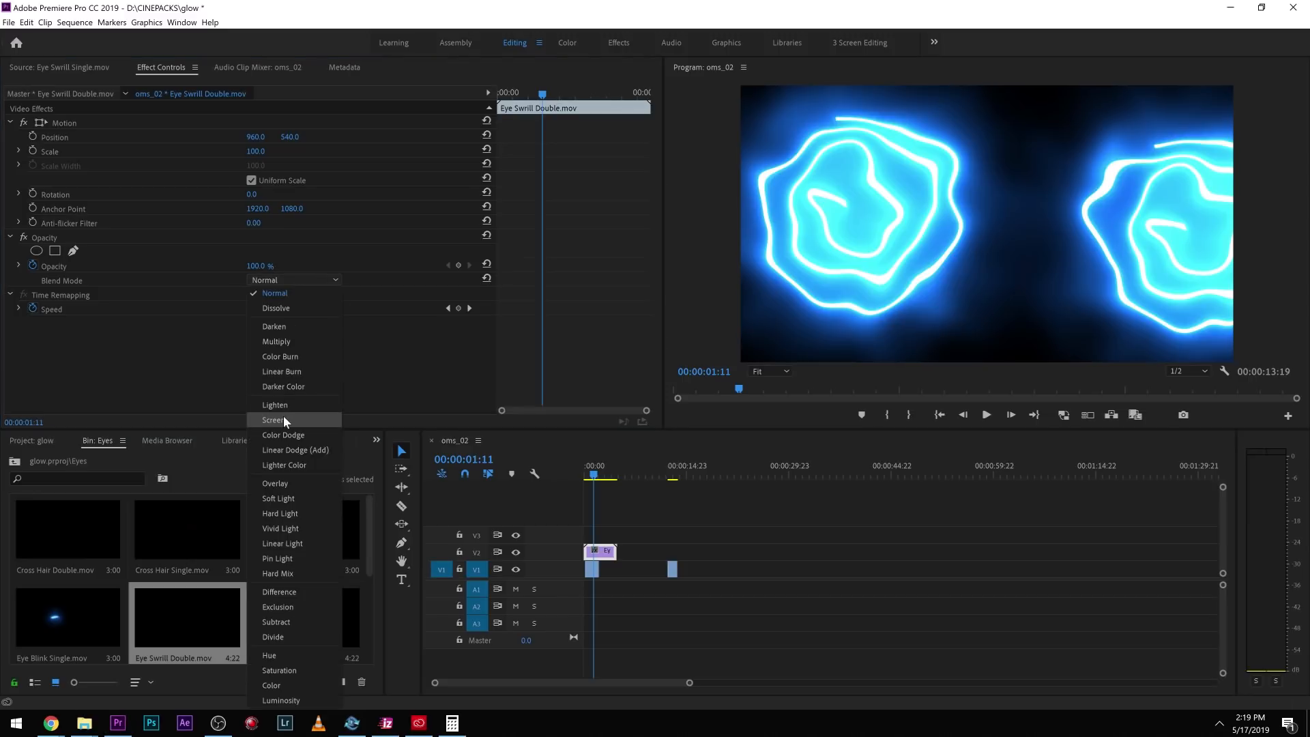
pyautogui.click(88, 267)
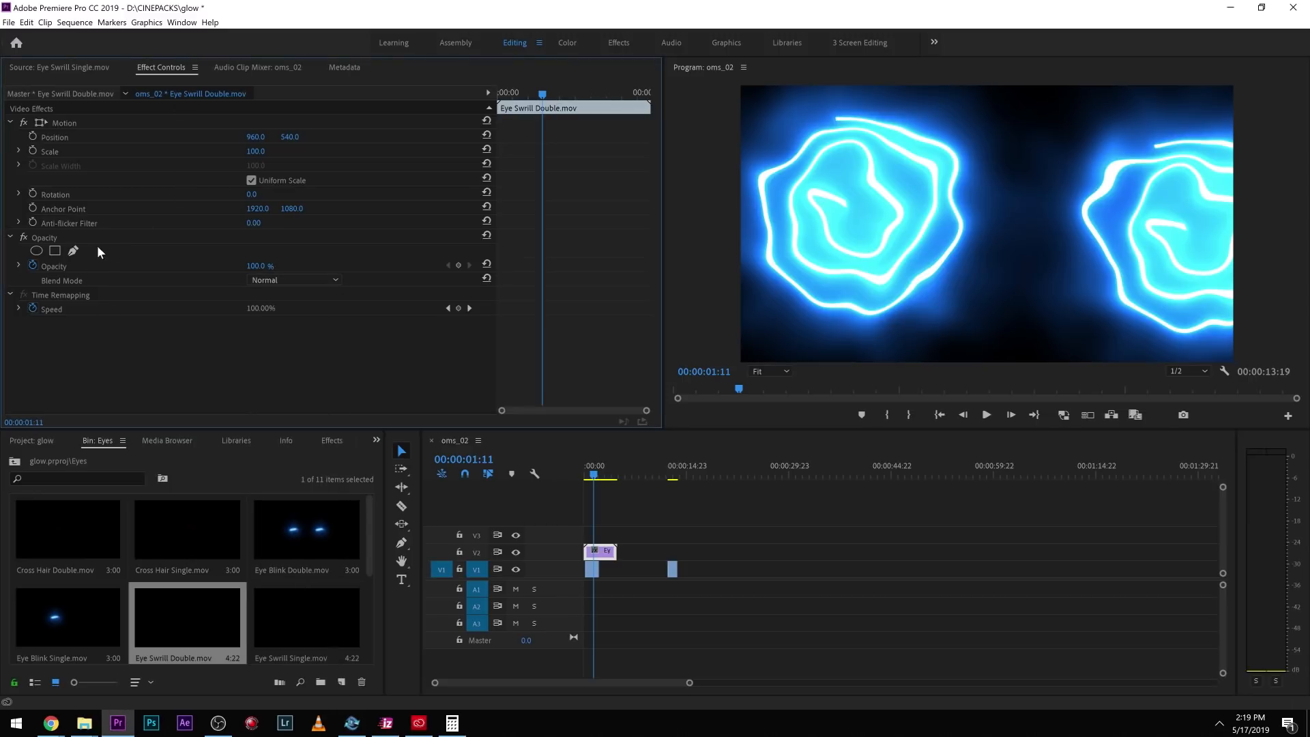
pyautogui.click(321, 281)
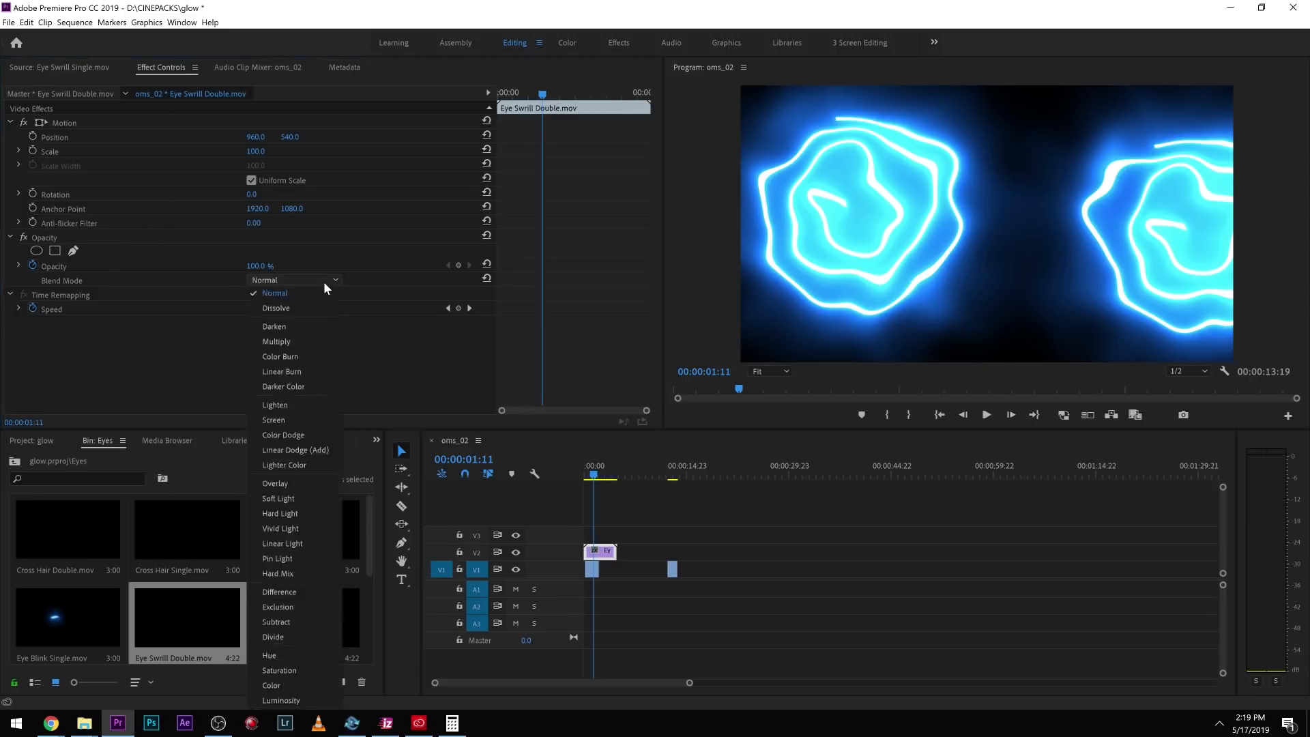
pyautogui.click(290, 408)
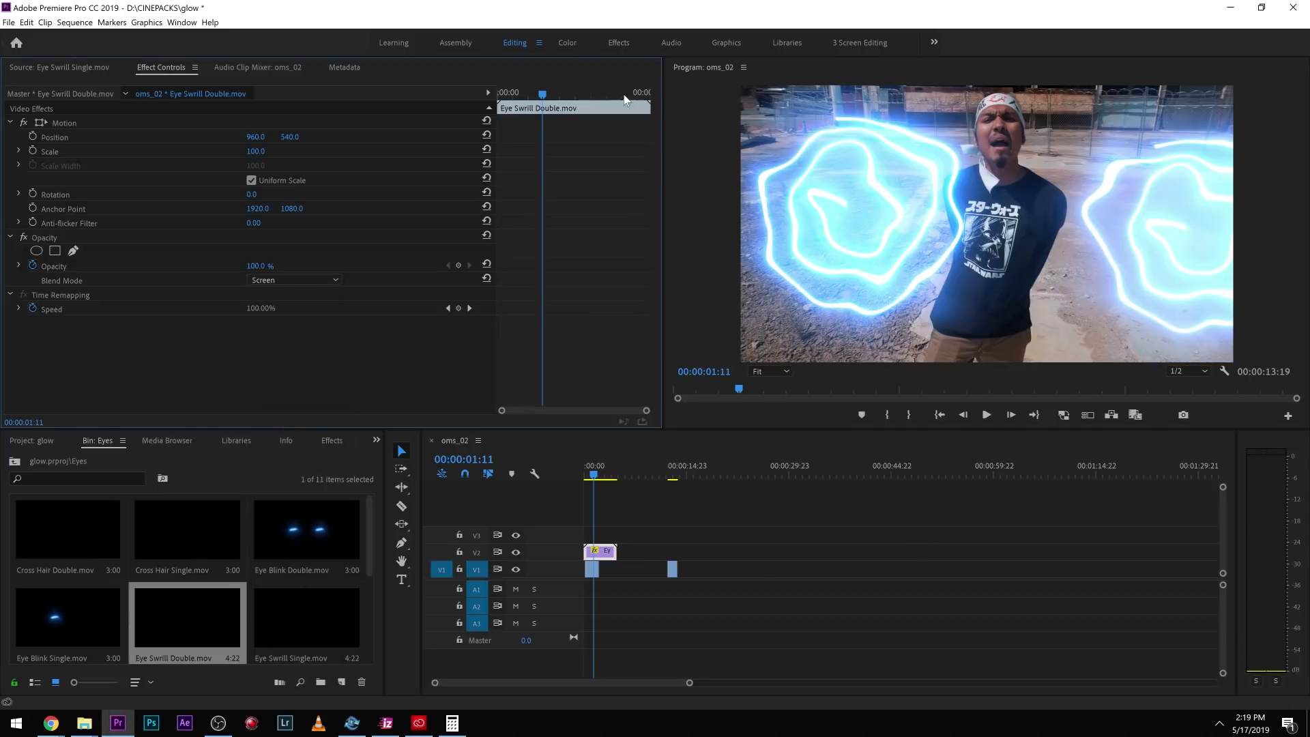
pyautogui.click(318, 276)
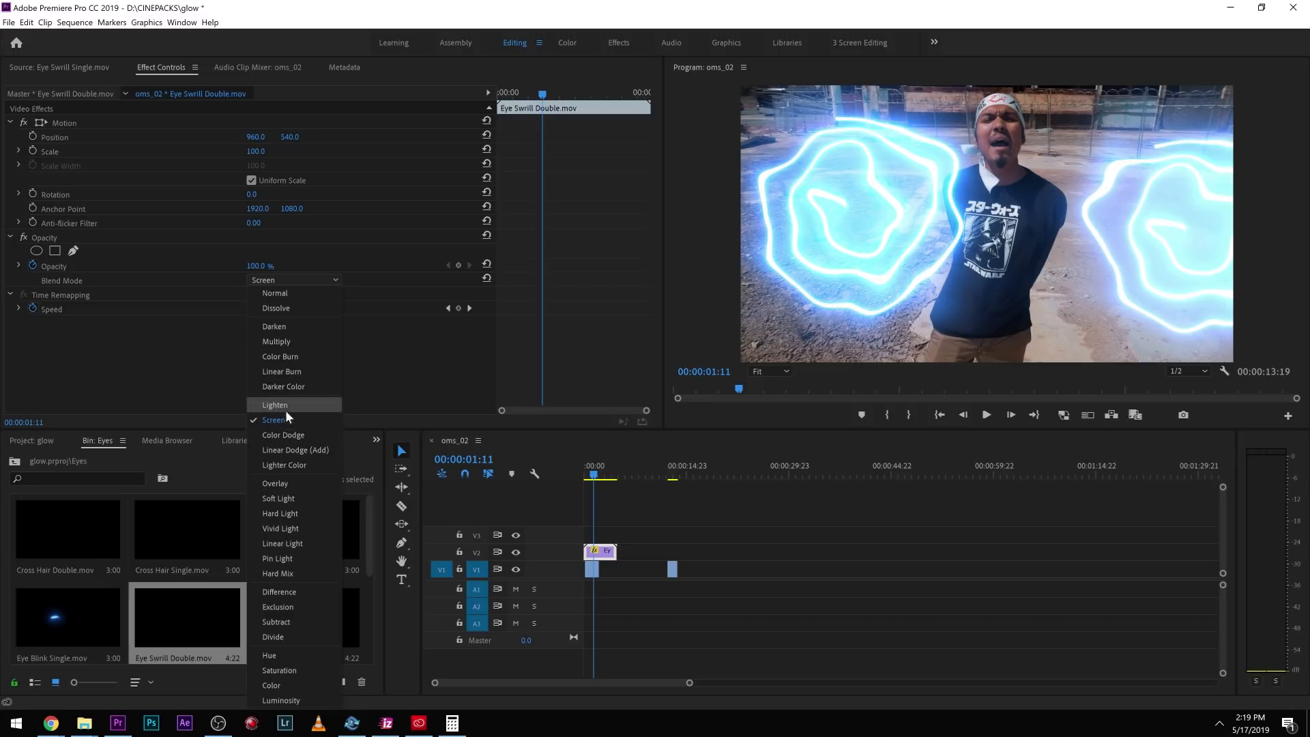
pyautogui.click(88, 366)
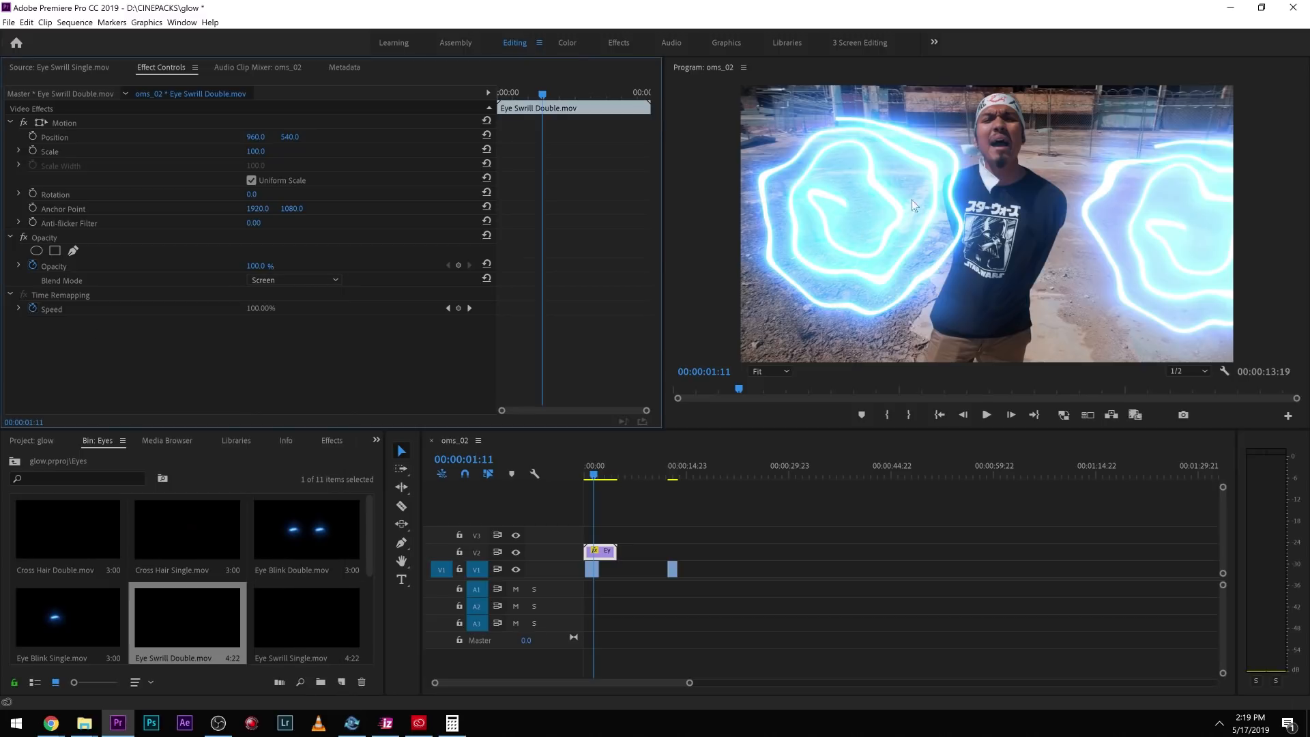
pyautogui.click(171, 239)
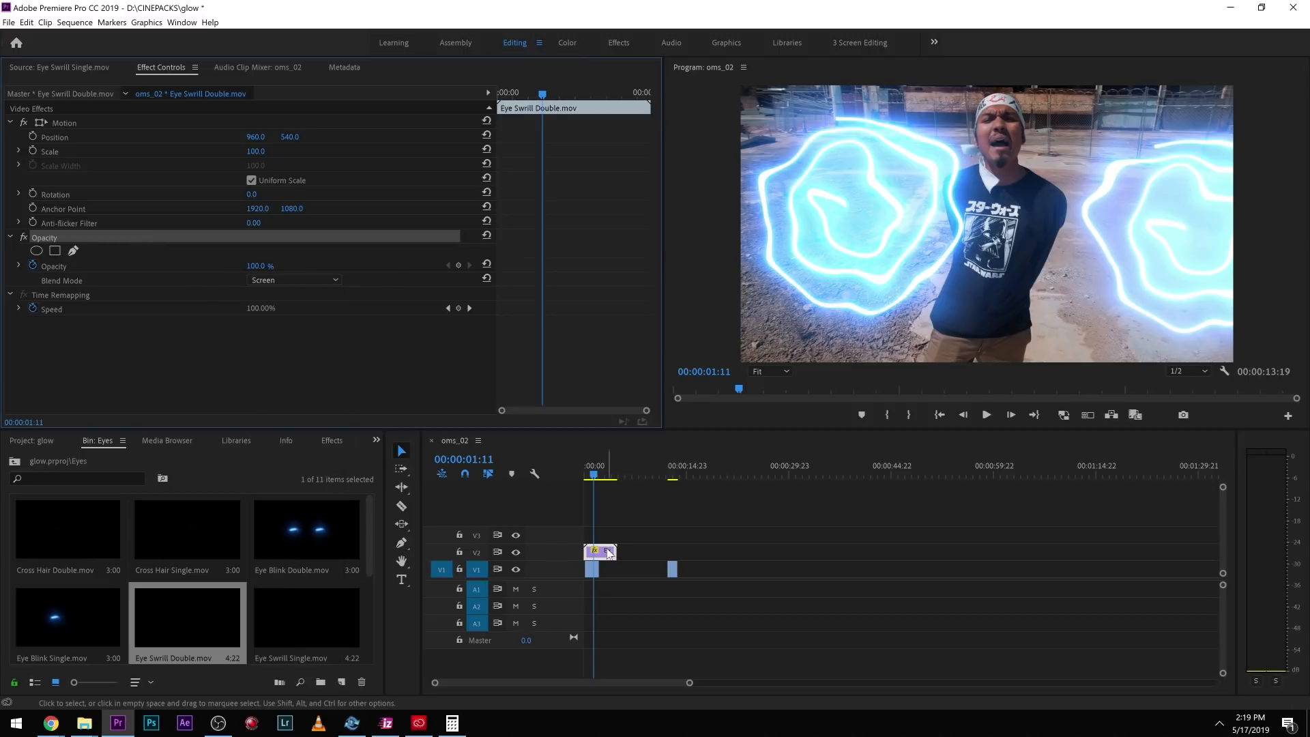
# - Try Lumetri exposure 0.5 and contrast 100 on the glow clip in the Color workspace, and remove the effect
pyautogui.click(562, 43)
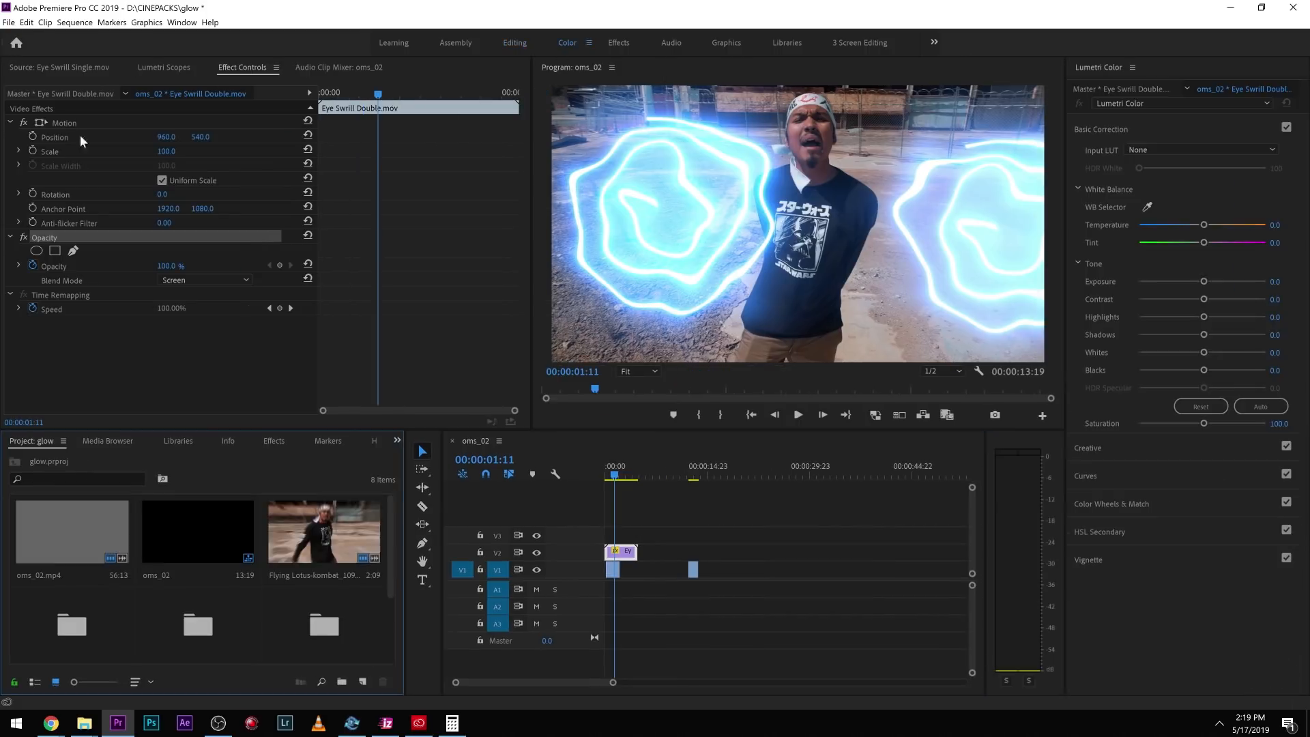
pyautogui.moveTo(1204, 282); pyautogui.dragTo(1267, 301)
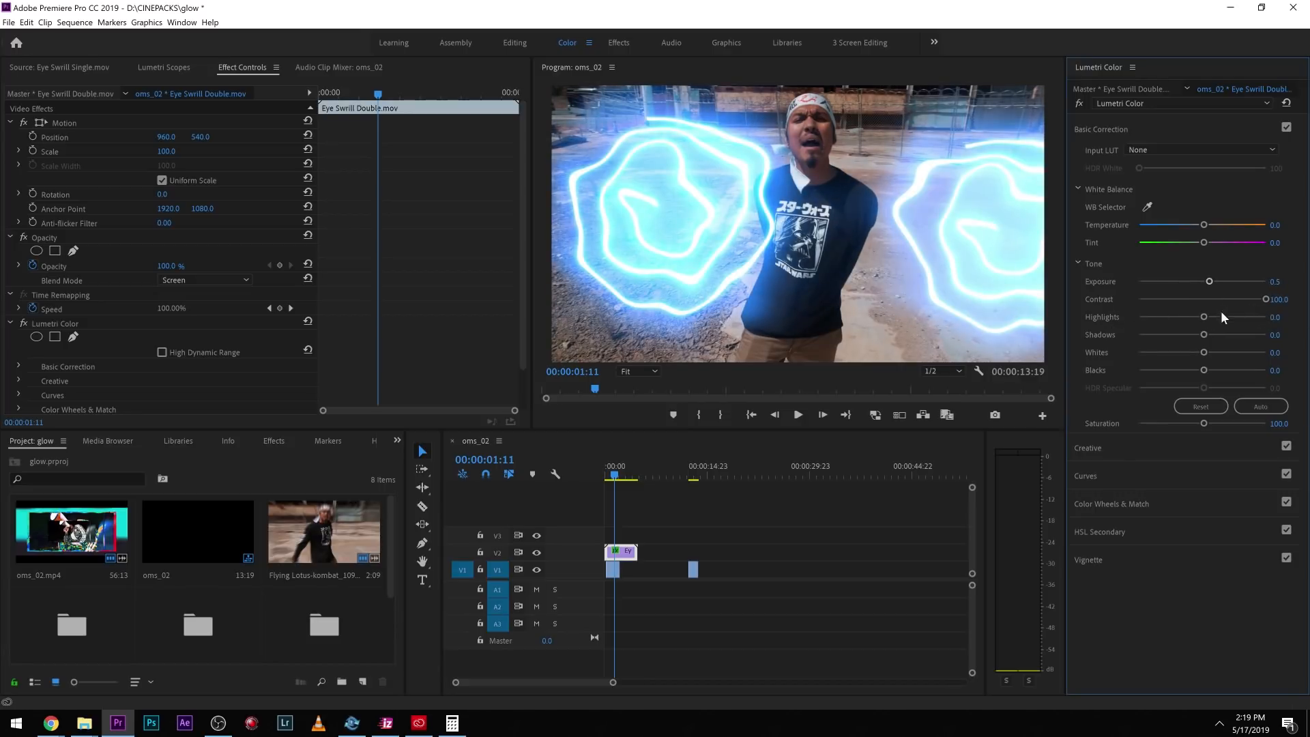
pyautogui.click(1199, 407)
pyautogui.click(55, 325)
pyautogui.press('Delete')
# - Find the effects matching "hls" and apply Color Balance (HLS) to the glow clip on V2
pyautogui.click(275, 442)
pyautogui.click(108, 456)
pyautogui.write('hls')
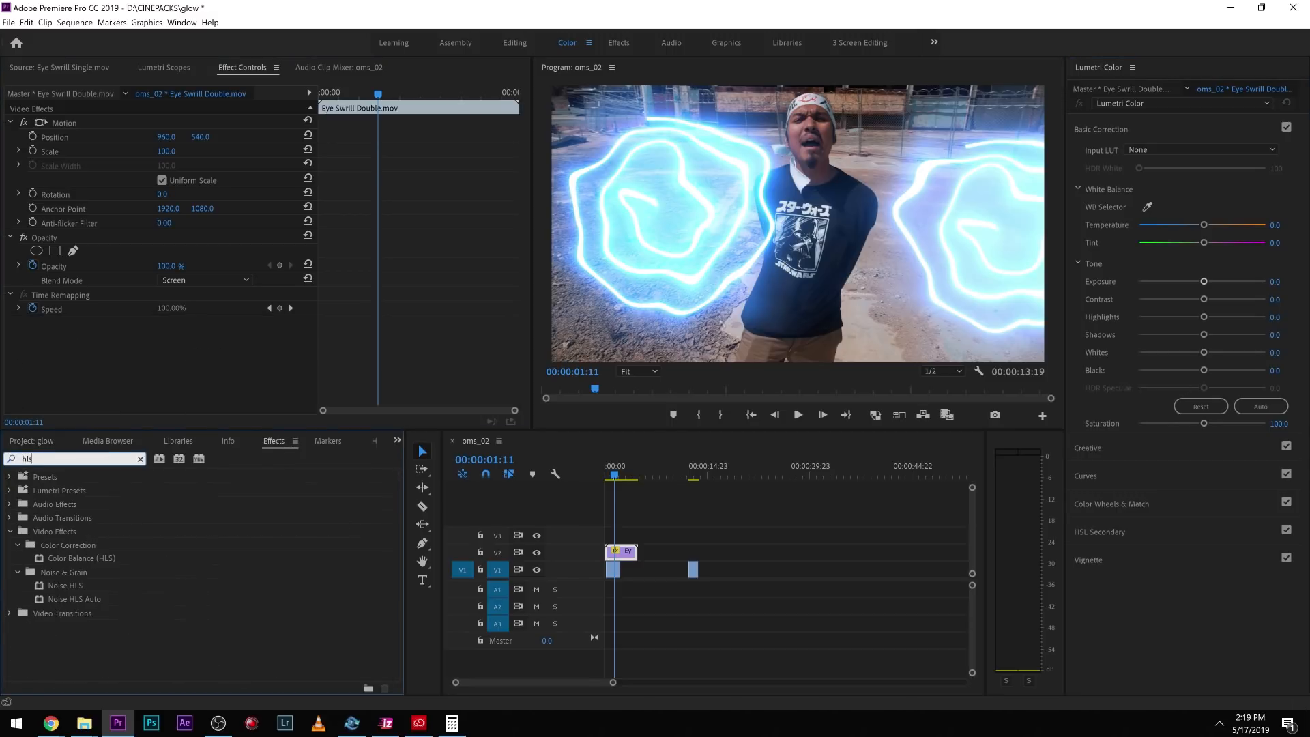
pyautogui.doubleClick(80, 557)
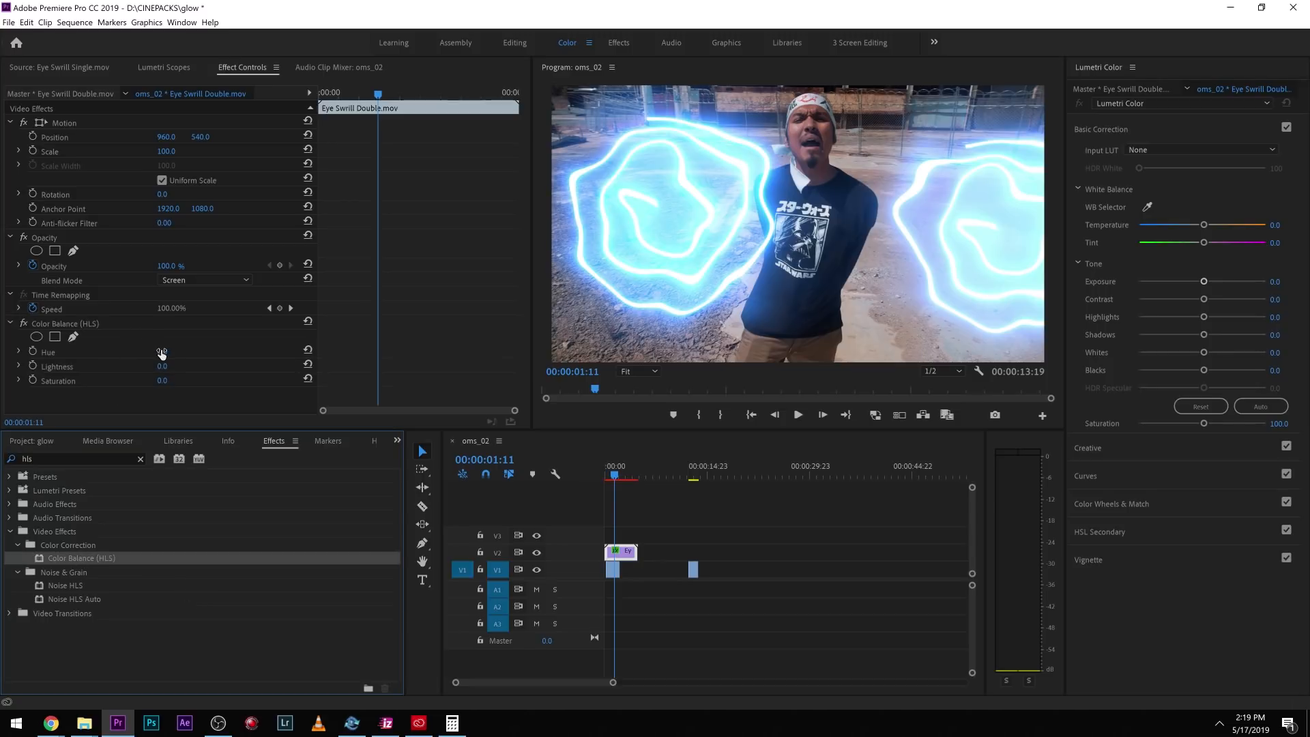
# - Recolor the glow red by setting the Color Balance hue to -206° and saturation to 100, leaving lightness at 0
pyautogui.moveTo(162, 353); pyautogui.dragTo(35, 352)
pyautogui.moveTo(153, 381); pyautogui.dragTo(182, 366)
pyautogui.hotkey('ctrl', 'z')
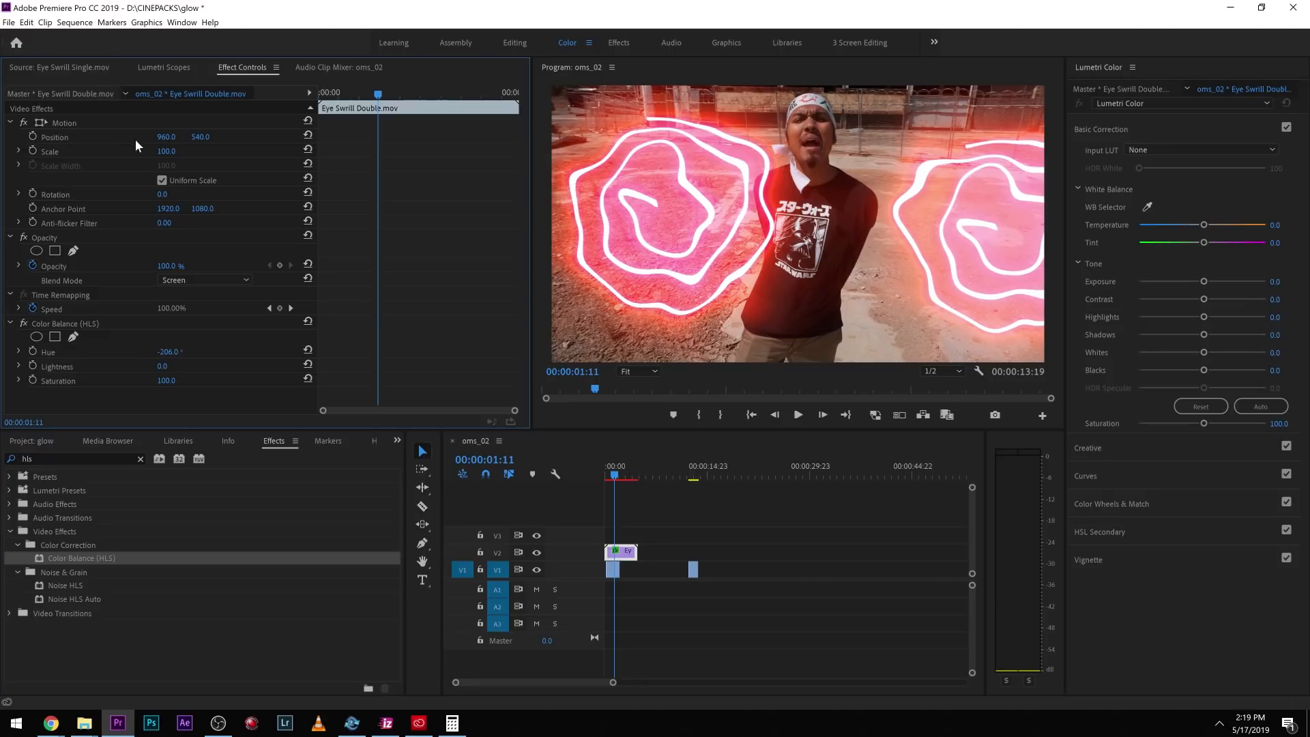
# - Scale the glow clip down to 8.6 and position it over the man's eyes at about 989.3, 135.7
pyautogui.moveTo(163, 151); pyautogui.dragTo(107, 151)
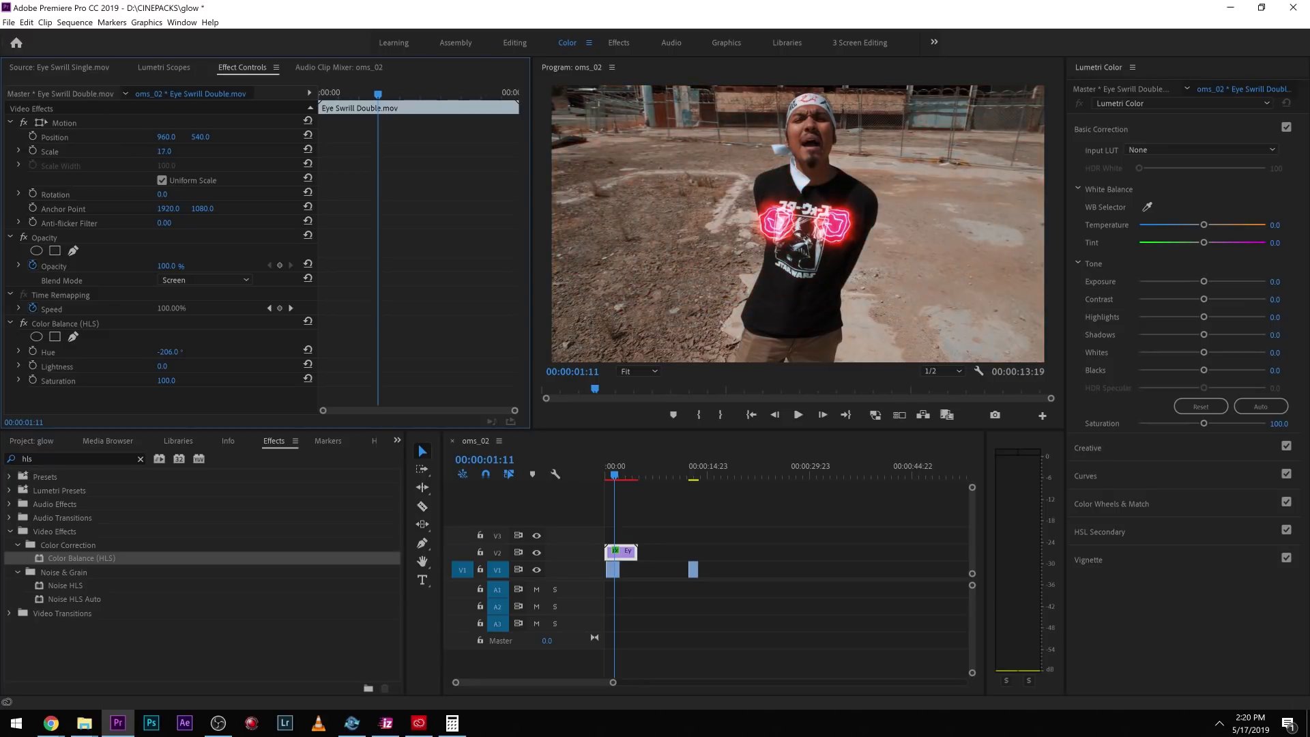
pyautogui.click(81, 122)
pyautogui.moveTo(797, 254); pyautogui.dragTo(807, 151)
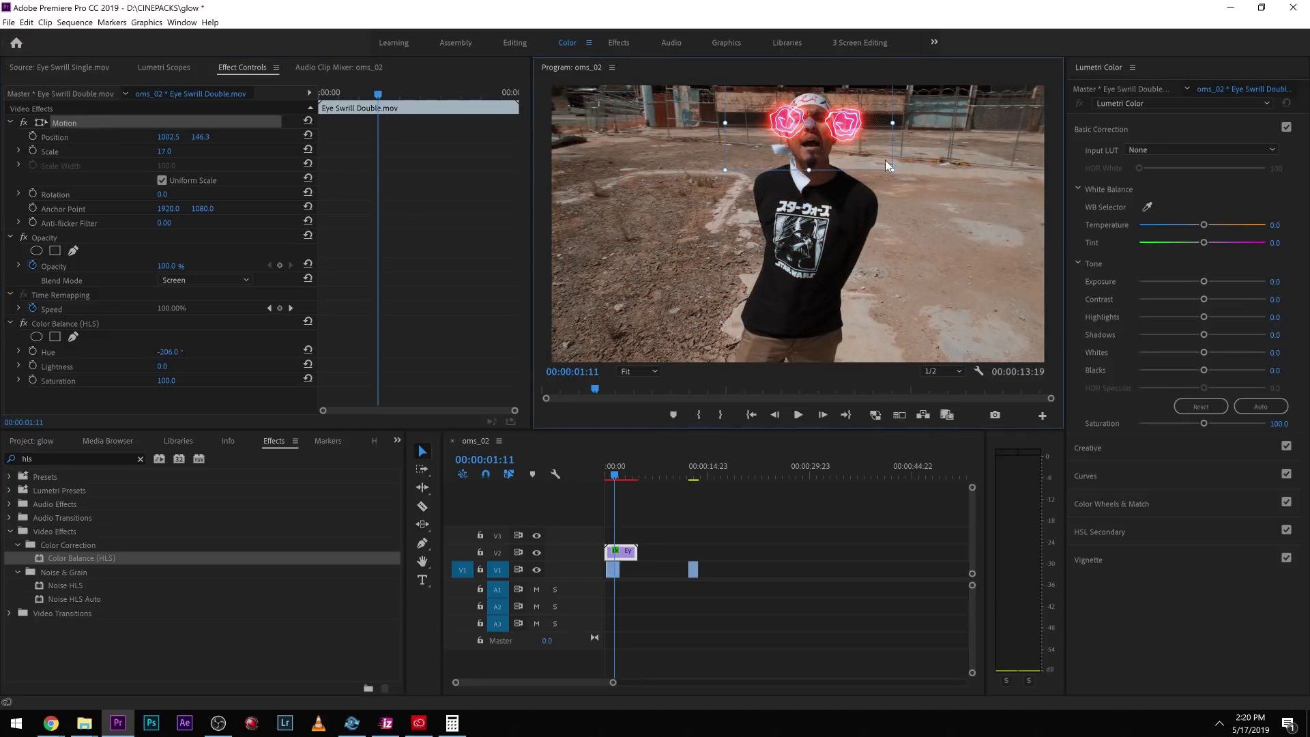
pyautogui.moveTo(891, 169); pyautogui.dragTo(836, 143)
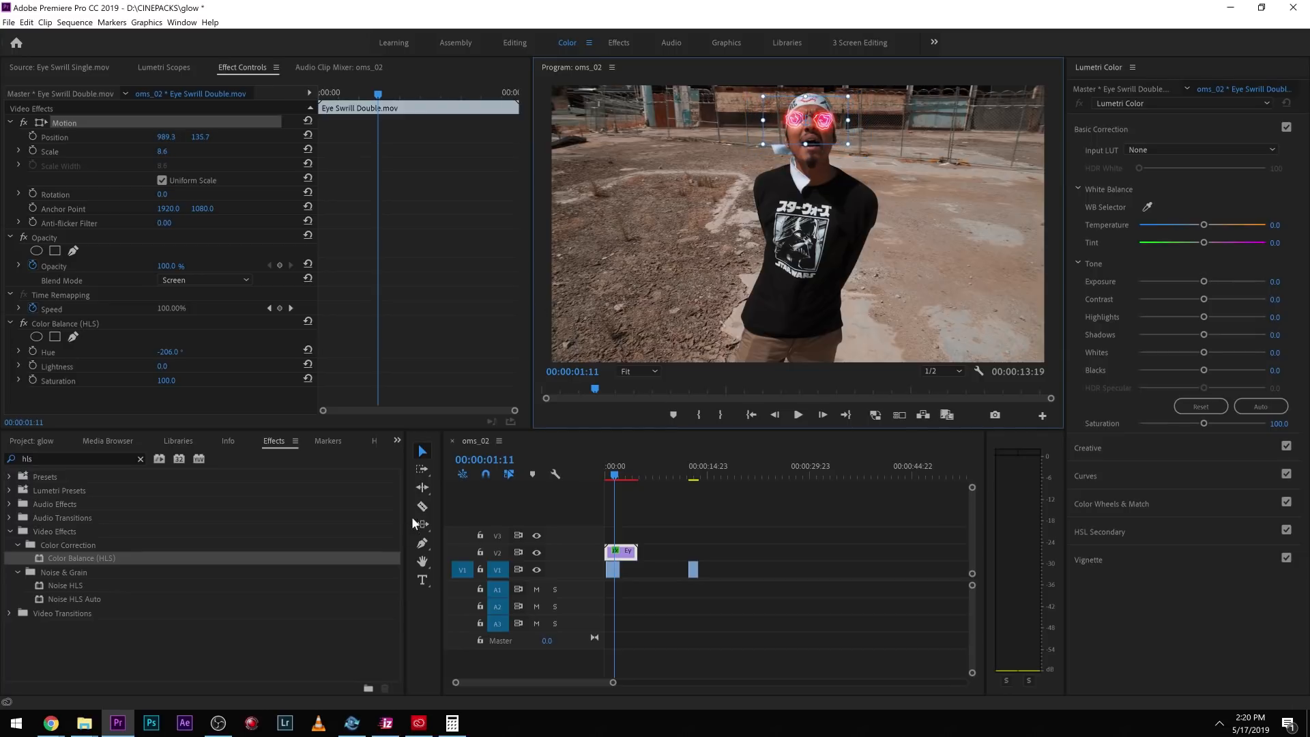
# - Play the start of the sequence to check how the eye glow lines up with the moving face
pyautogui.click(599, 469)
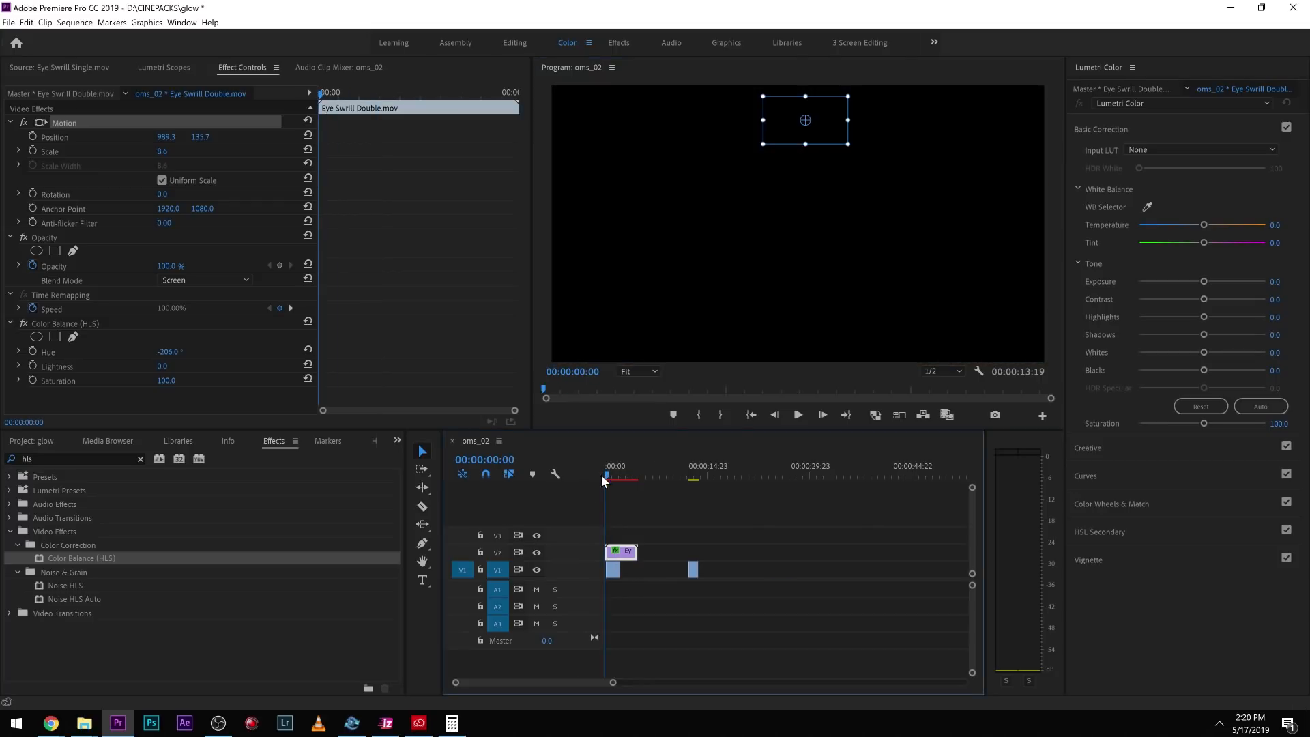
pyautogui.press('=')
pyautogui.press('=')
pyautogui.press('=')
pyautogui.press('=')
pyautogui.moveTo(654, 554)
pyautogui.mouseDown()
pyautogui.moveTo(619, 567)
pyautogui.moveTo(642, 561)
pyautogui.mouseUp()
pyautogui.press('space')
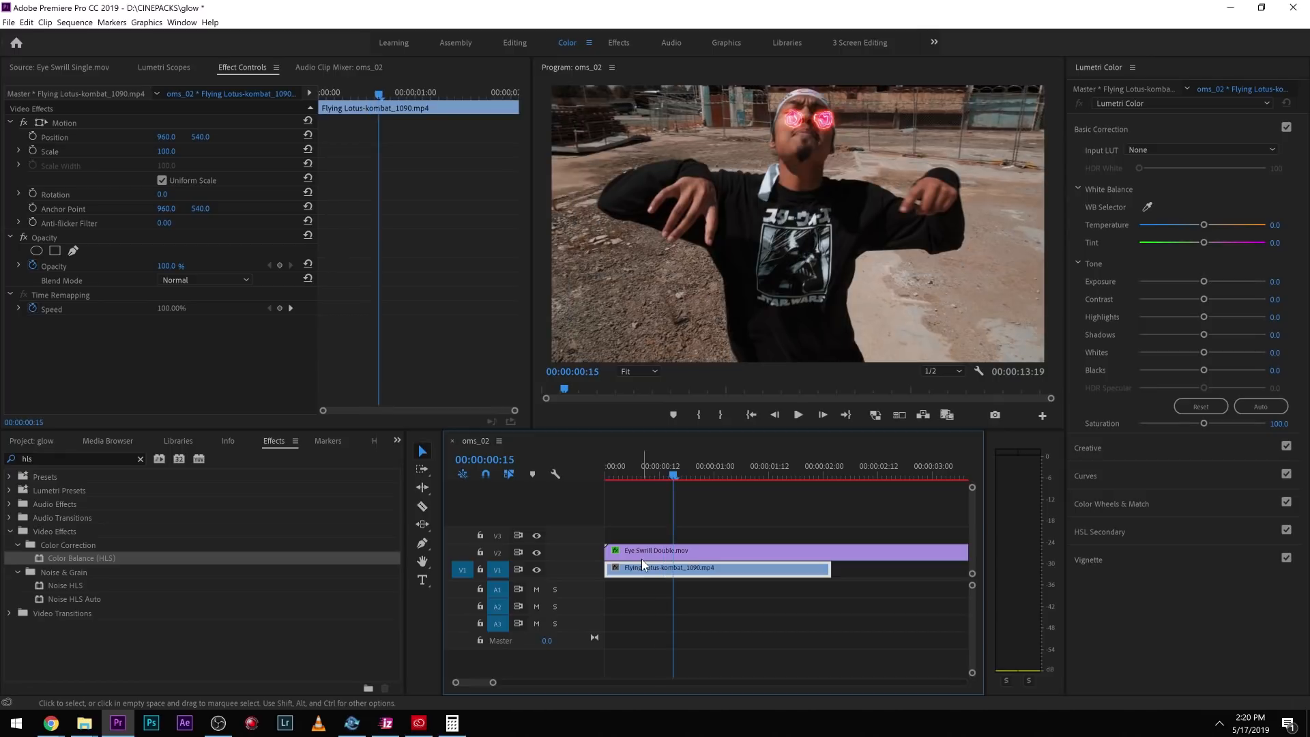
# - At the sequence start, enable position, scale and rotation keyframes on the glow clip and move it over the eyes at about 1058.4, 297.9
pyautogui.moveTo(641, 482); pyautogui.dragTo(601, 490)
pyautogui.click(628, 554)
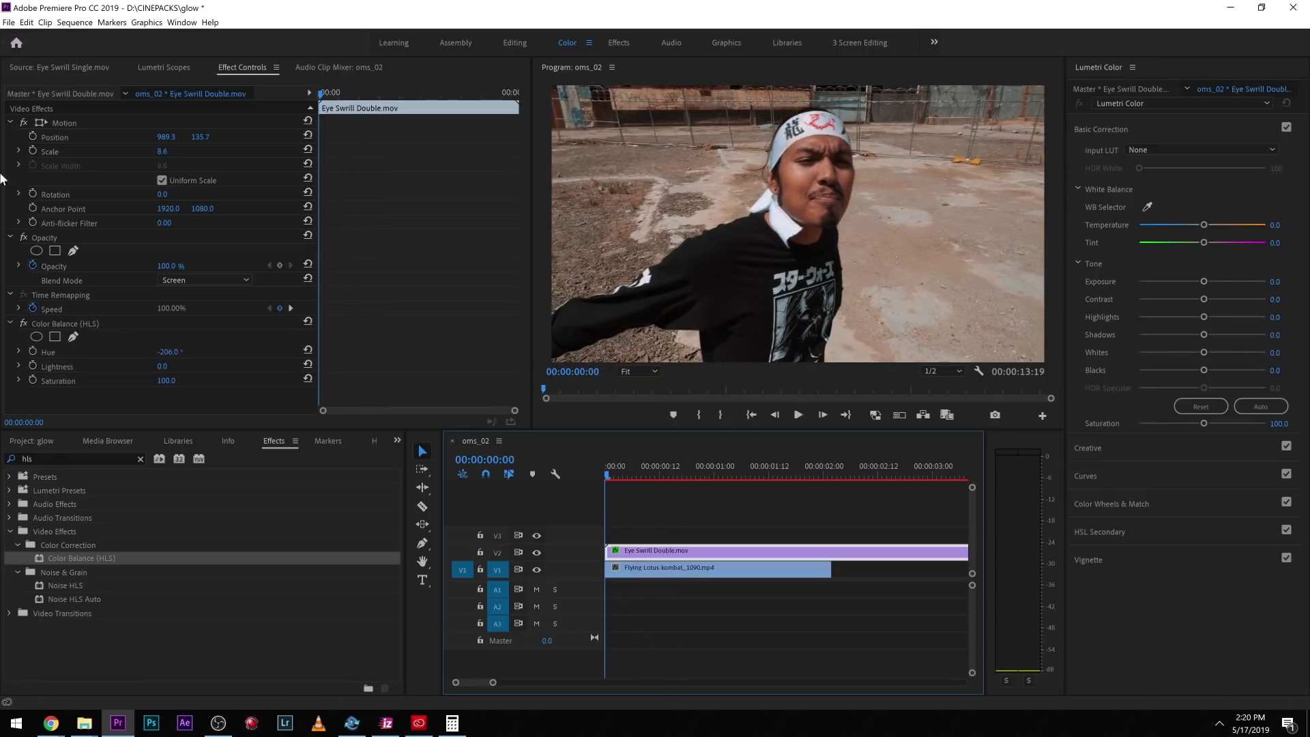
pyautogui.click(31, 149)
pyautogui.click(32, 136)
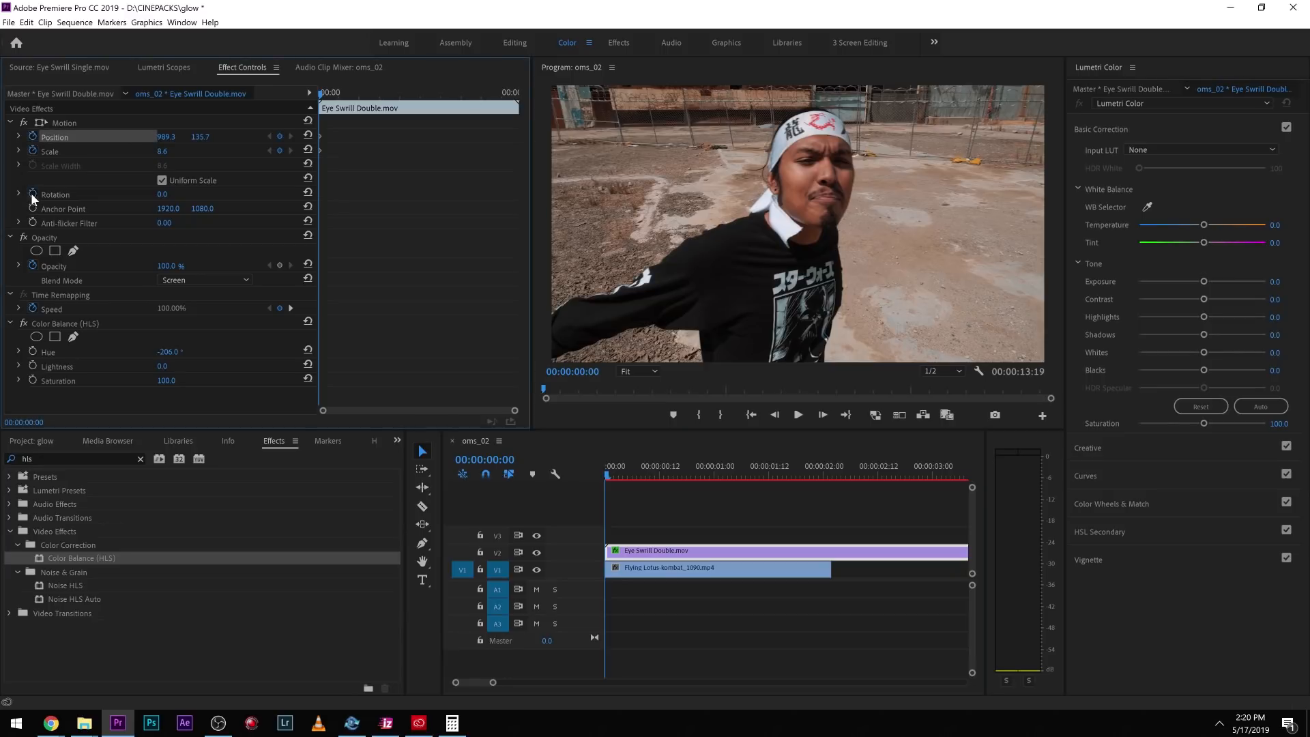
pyautogui.click(33, 193)
pyautogui.click(62, 121)
pyautogui.moveTo(822, 117); pyautogui.dragTo(840, 158)
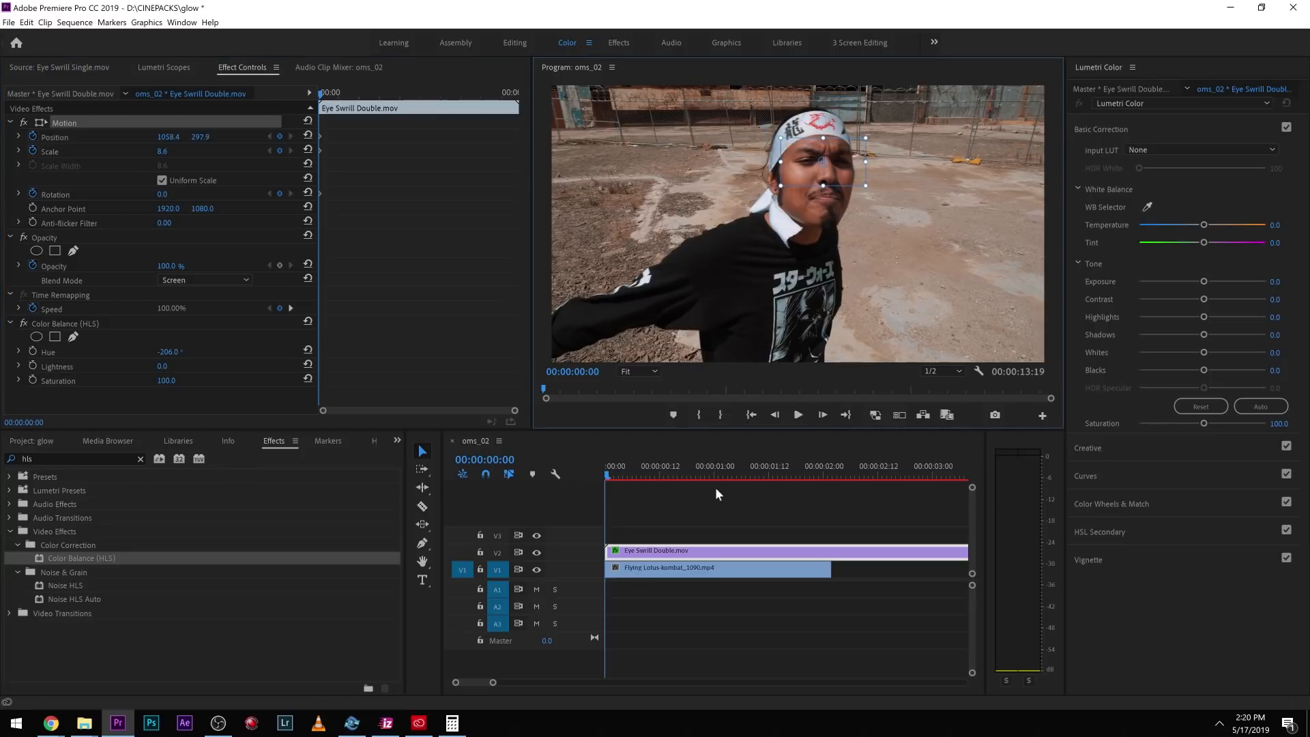
# - Advance two frames and move the glow onto the eyes at about 941.4, 263.3, adding a position keyframe
pyautogui.click(662, 550)
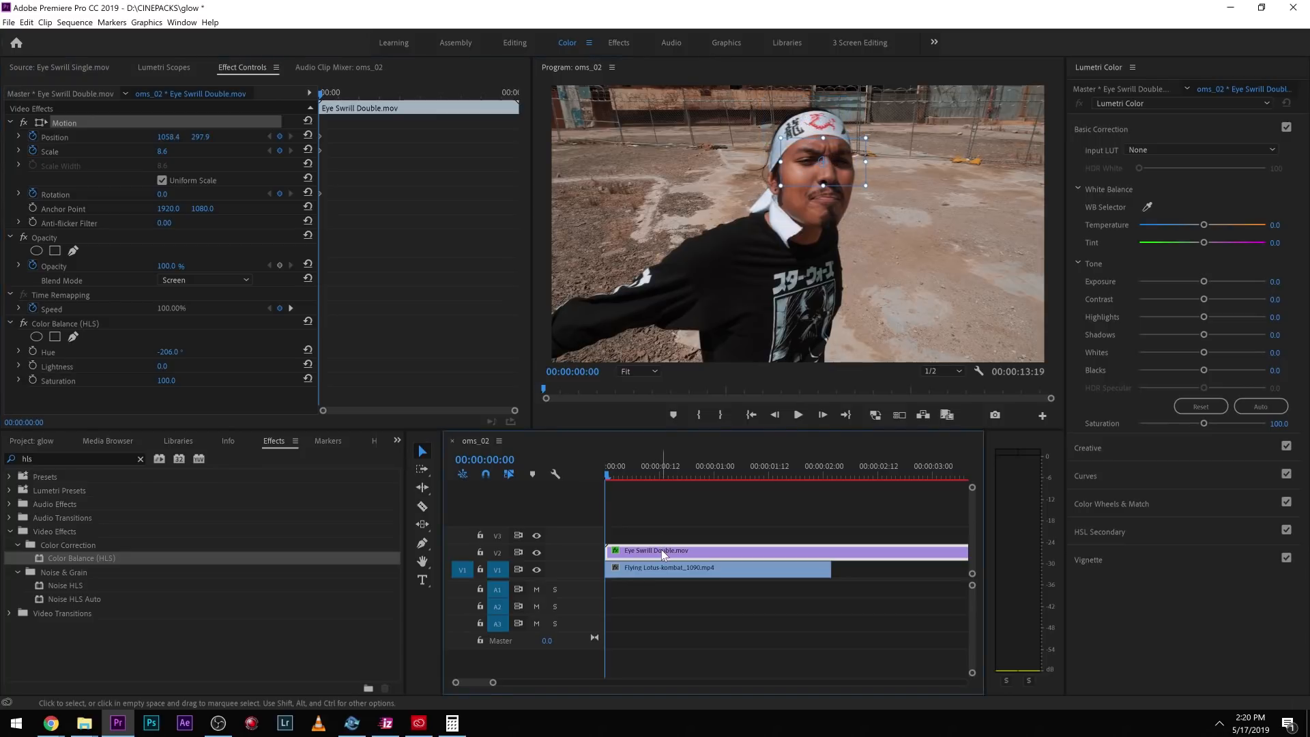
pyautogui.press('Right')
pyautogui.press('Right')
pyautogui.moveTo(856, 165); pyautogui.dragTo(826, 157)
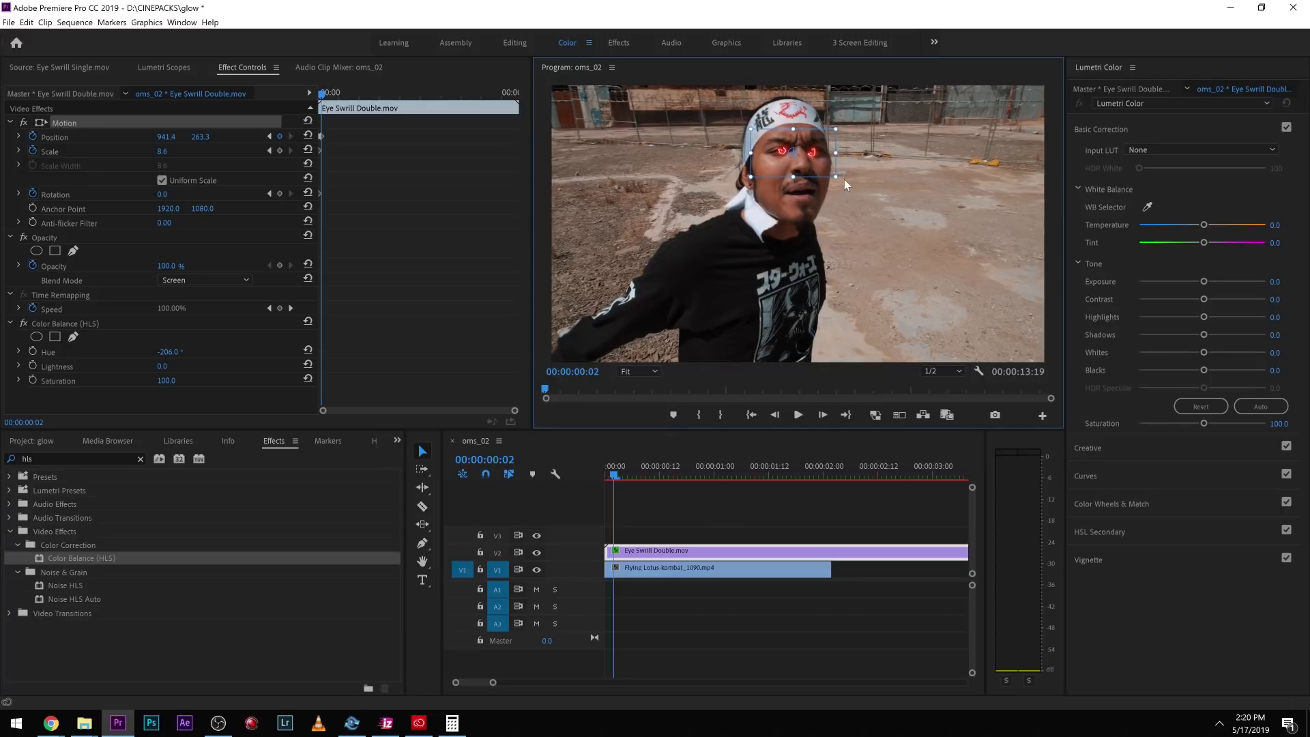
# - Tilt the eye glow to 0.4° at frame 2 and keyframe it over the eyes through frame 6, reaching position 781.8, 202.2 and rotation -1.5°
pyautogui.moveTo(838, 176); pyautogui.dragTo(845, 186)
pyautogui.click(742, 556)
pyautogui.press('Right')
pyautogui.press('Right')
pyautogui.click(835, 163)
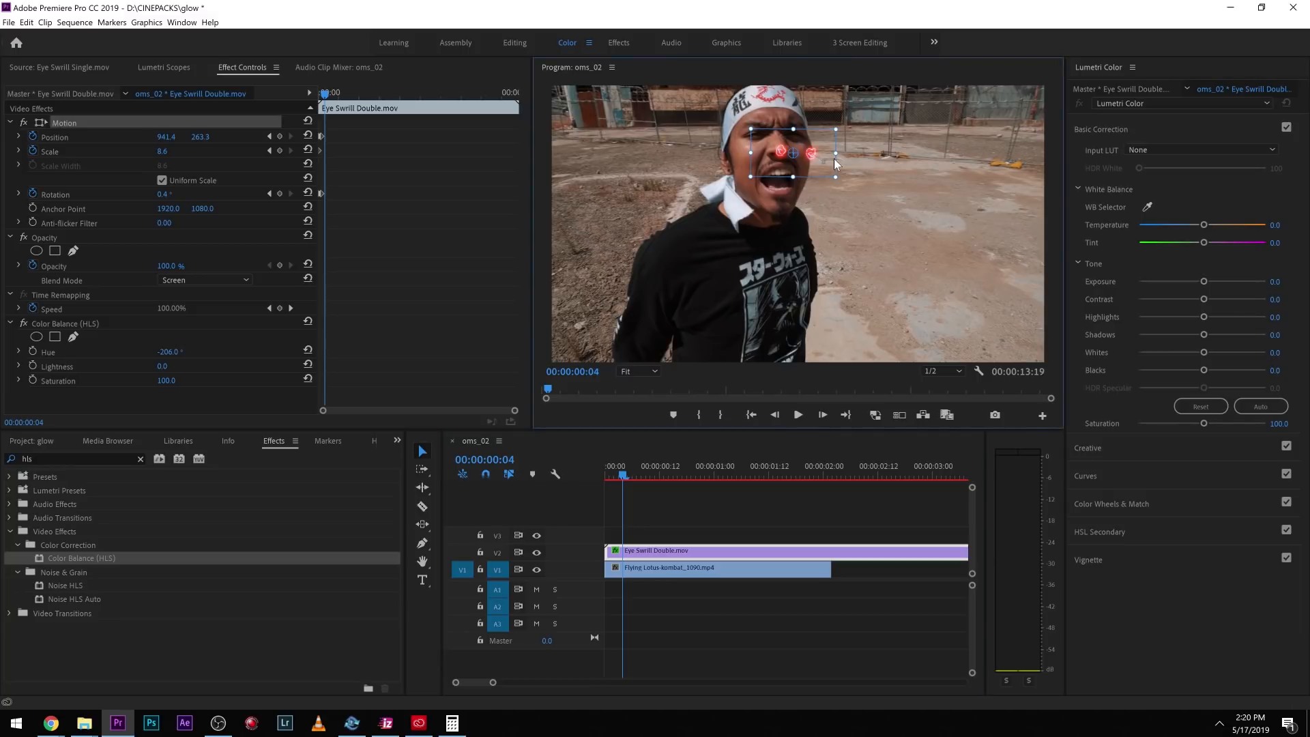
pyautogui.moveTo(803, 153); pyautogui.dragTo(775, 138)
pyautogui.click(669, 556)
pyautogui.press('Right')
pyautogui.press('Right')
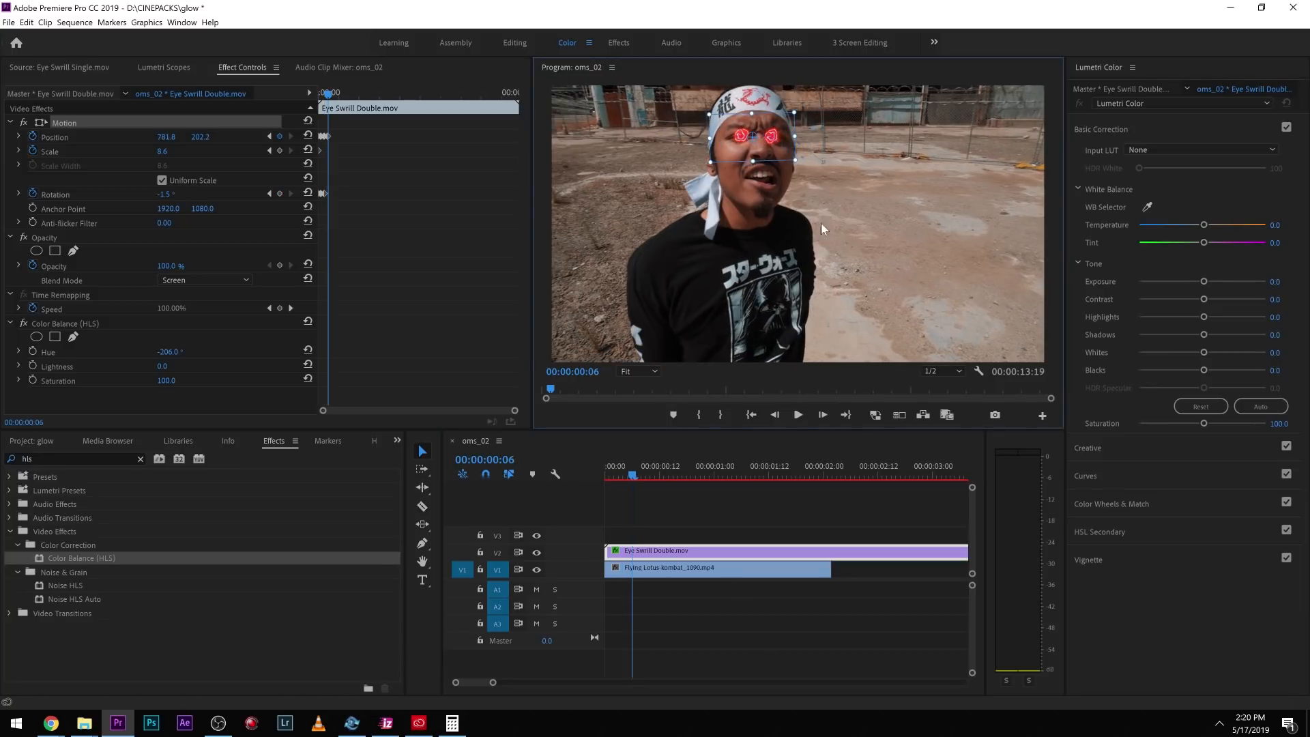
# - Keyframe the glow onto the moving eyes every few frames up to 00:00:00:13, ending at about 893.5, 151.8 with rotation 4.7°
pyautogui.press('Right')
pyautogui.moveTo(723, 140); pyautogui.dragTo(750, 148)
pyautogui.click(677, 547)
pyautogui.press('Right')
pyautogui.press('Right')
pyautogui.click(671, 550)
pyautogui.press('Right')
pyautogui.press('Right')
pyautogui.moveTo(773, 120); pyautogui.dragTo(821, 133)
pyautogui.click(672, 455)
pyautogui.press('Right')
pyautogui.press('Right')
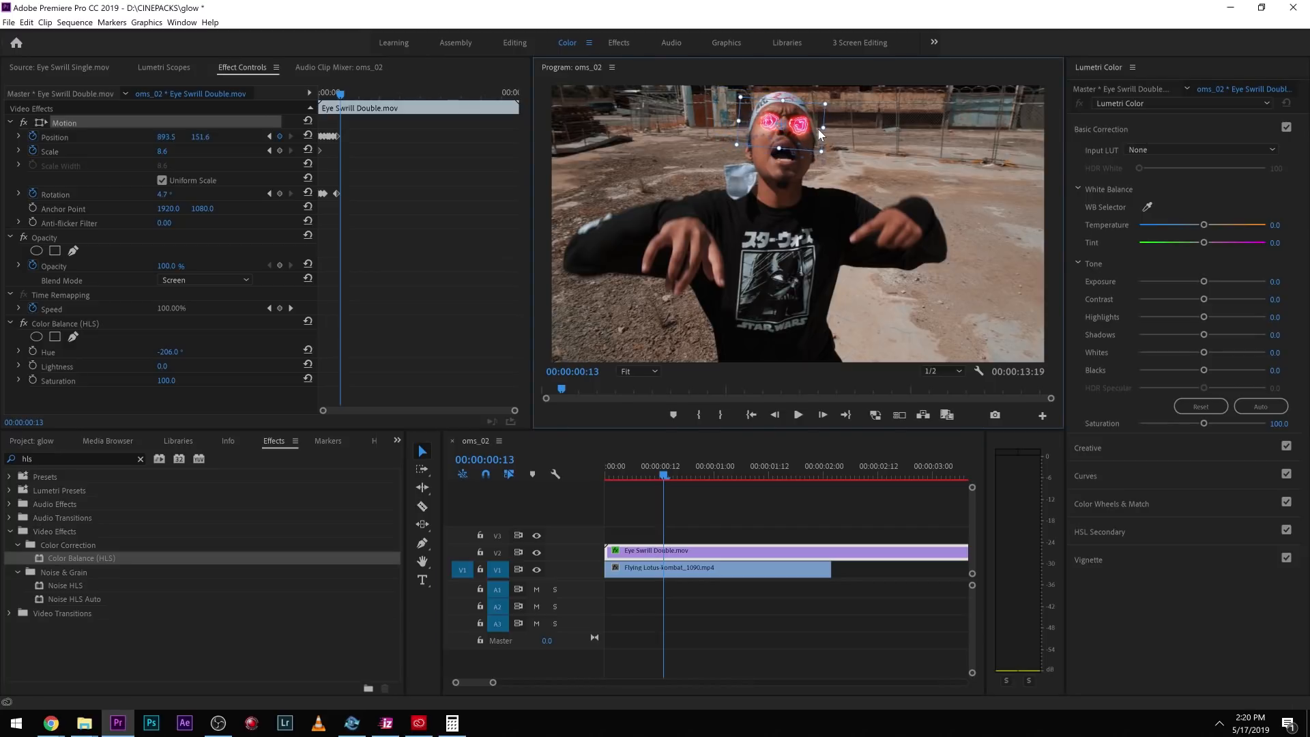
# - Save the project and, at 00:00:00:16, move the glow clip over the raised face's eyes at about 1014.2, 106.4
pyautogui.click(750, 568)
pyautogui.press('Right')
pyautogui.press('Right')
pyautogui.press('Right')
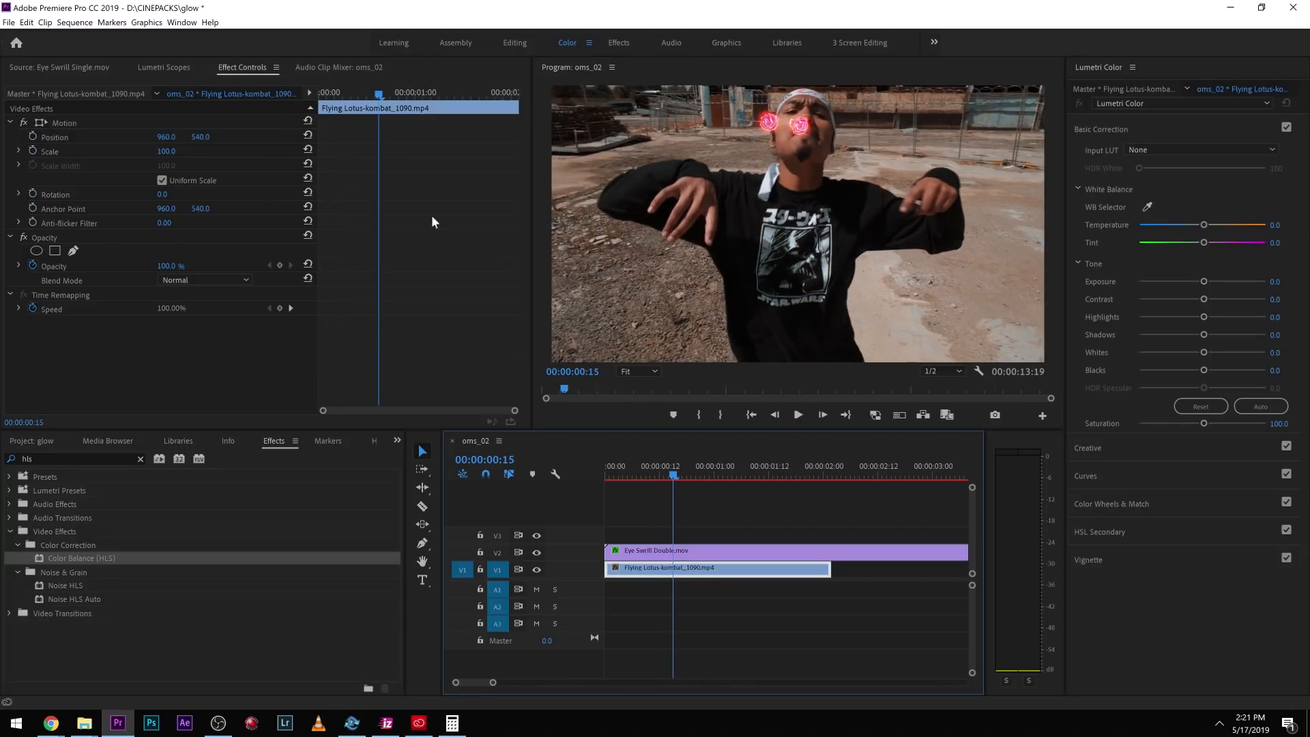
pyautogui.click(87, 125)
pyautogui.click(707, 548)
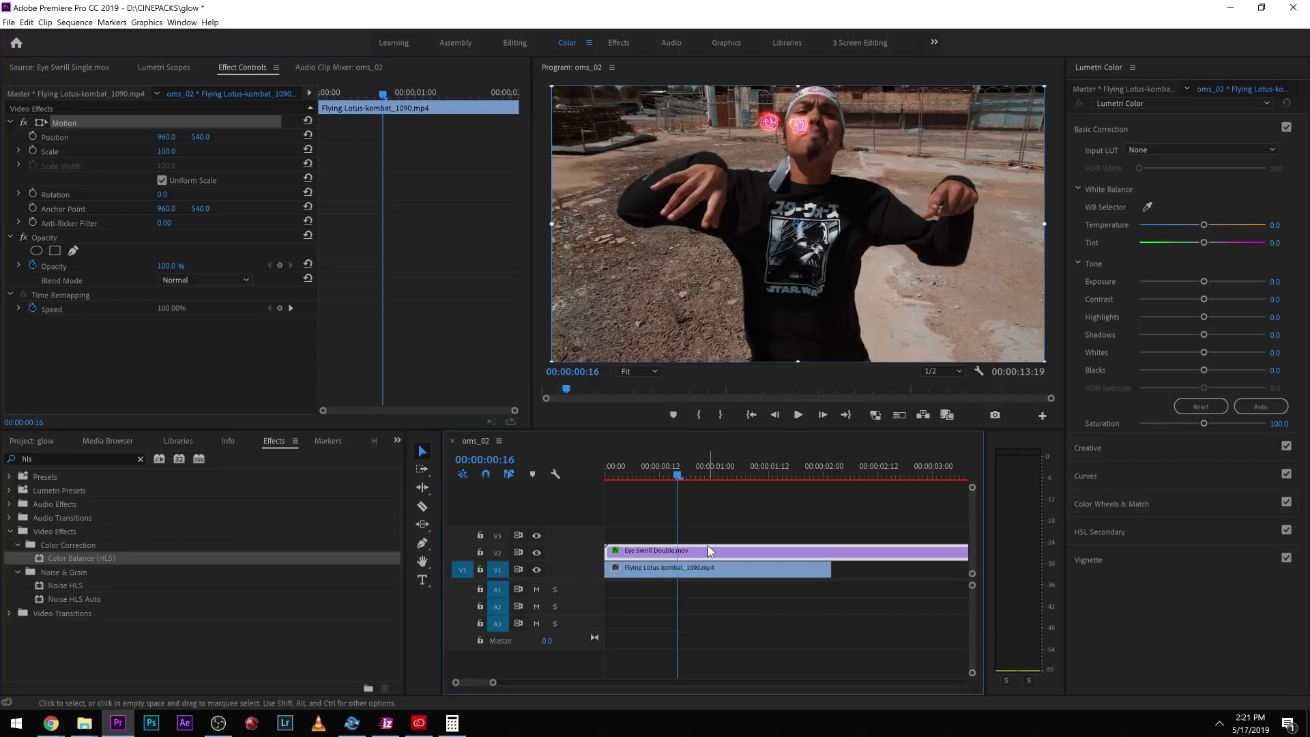
pyautogui.hotkey('ctrl', 's')
pyautogui.click(102, 125)
pyautogui.moveTo(769, 132); pyautogui.dragTo(799, 120)
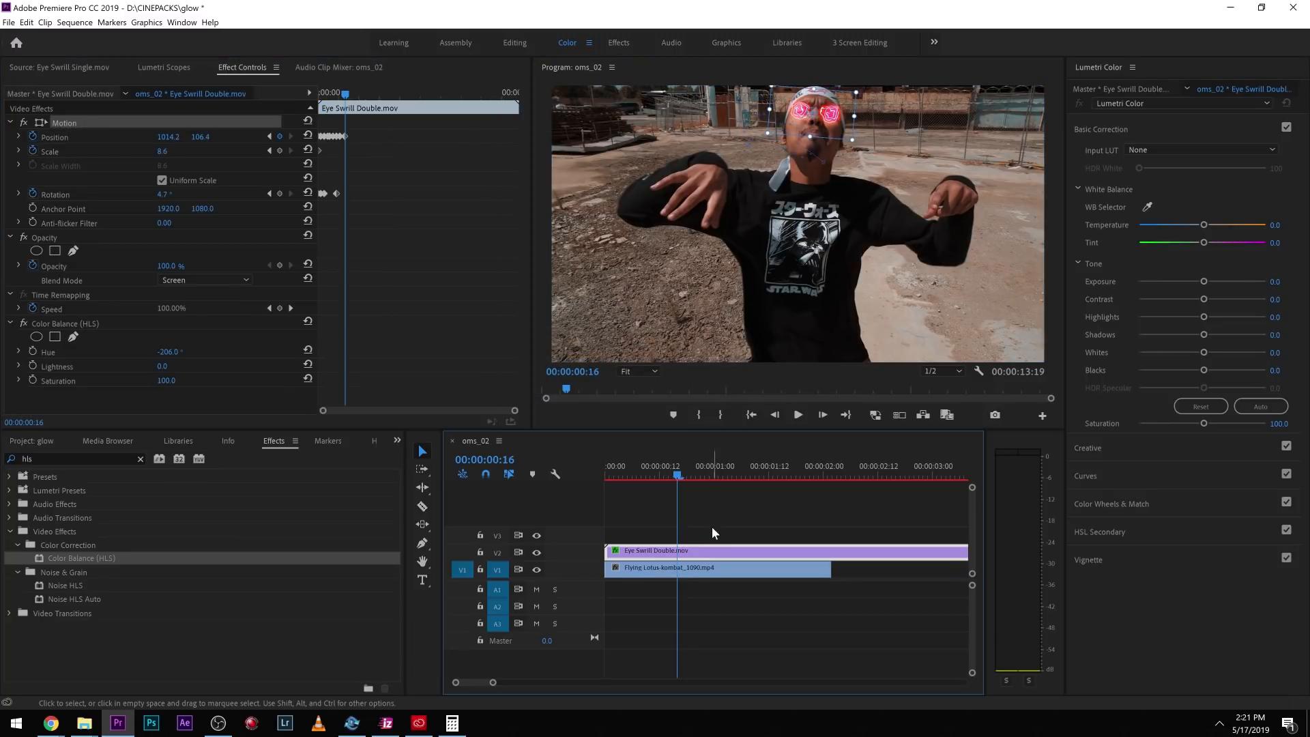
# - Advance to 00:00:00:19 and lock video track V1, which holds the footage clip
pyautogui.click(691, 568)
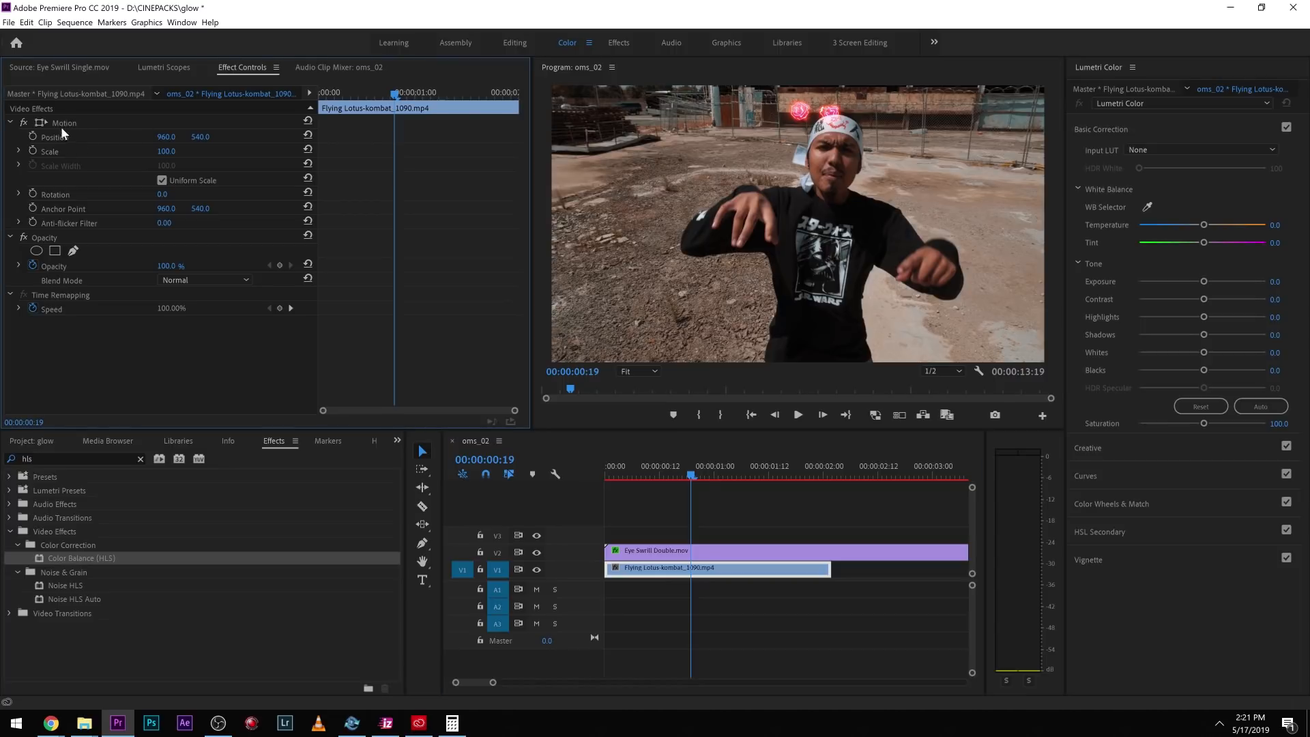
pyautogui.click(63, 125)
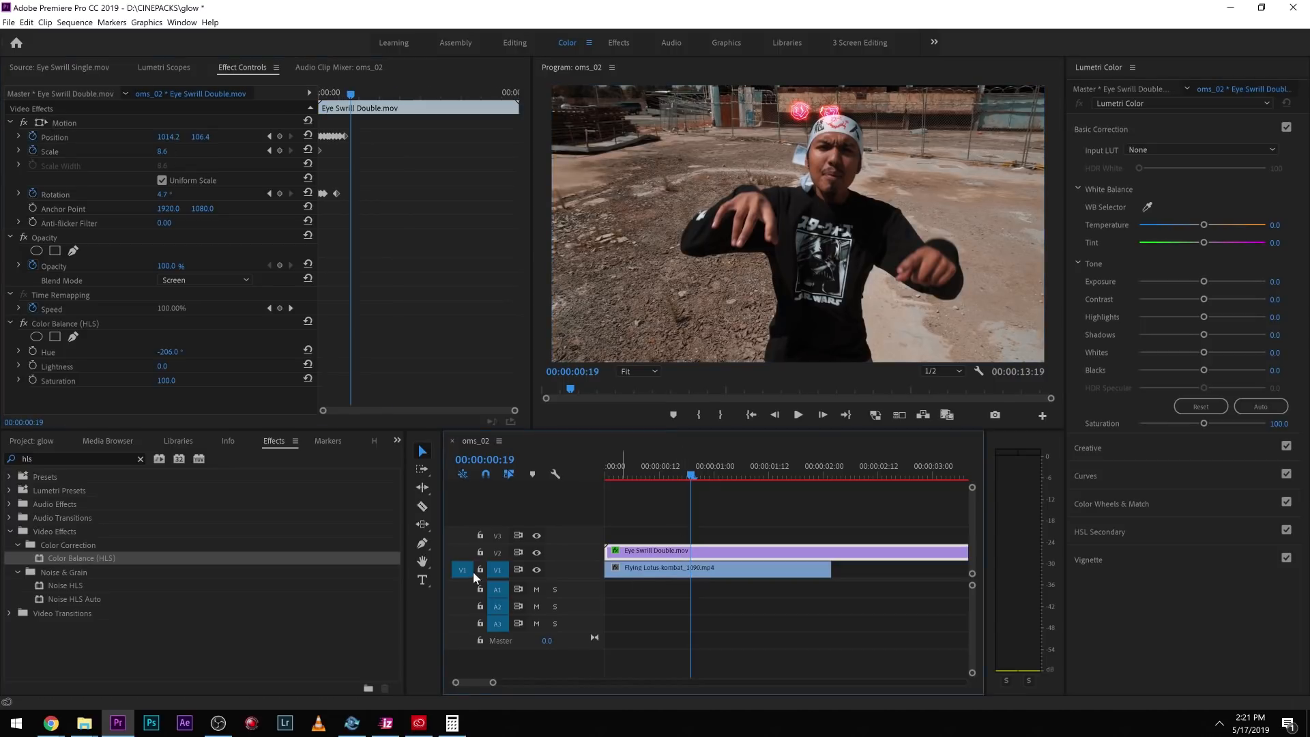
pyautogui.click(480, 571)
# - Keyframe the glow over the eyes at 00:00:00:19 and 00:00:00:21, reaching position 1136.5, 210.1
pyautogui.click(66, 119)
pyautogui.moveTo(837, 130); pyautogui.dragTo(878, 149)
pyautogui.click(380, 147)
pyautogui.press('Right')
pyautogui.press('Right')
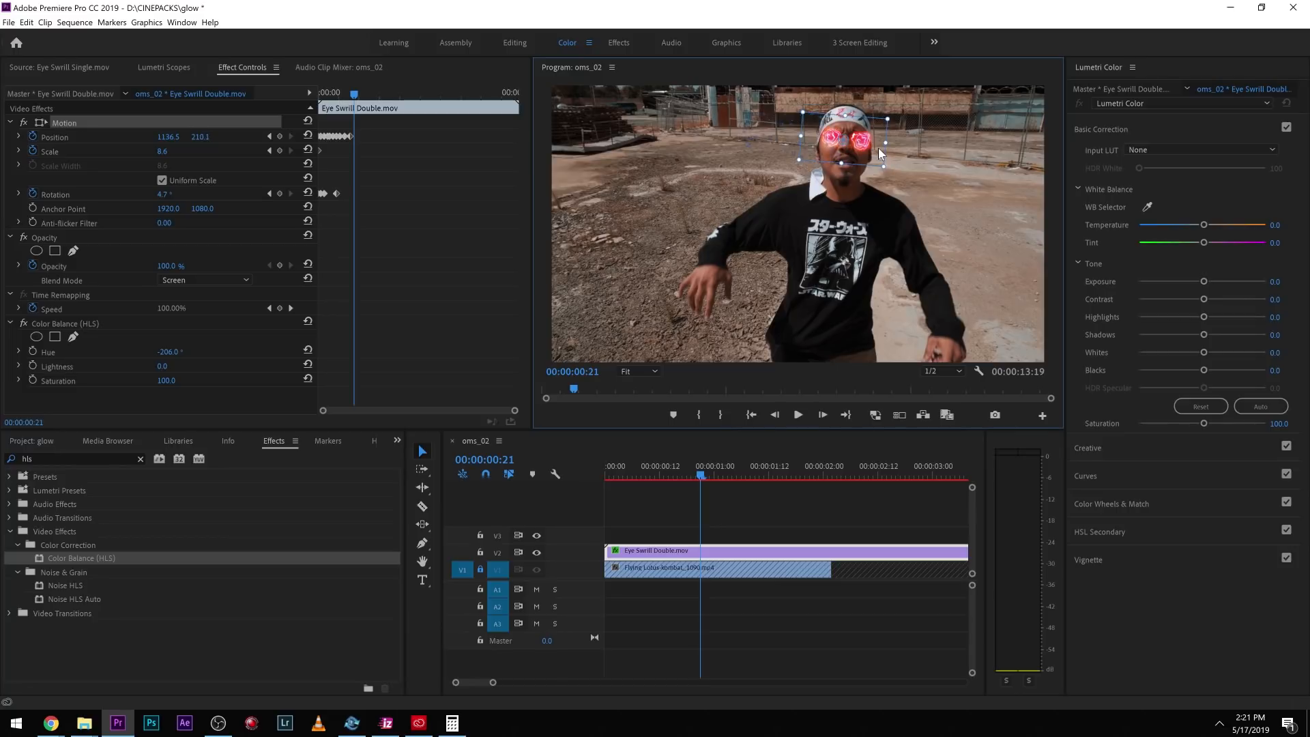
# - At 00:00:01:00, move the glow onto the eyes at about 1104.6, 143.6 and rotate it to 1.2°
pyautogui.press('Right')
pyautogui.press('Right')
pyautogui.press('Right')
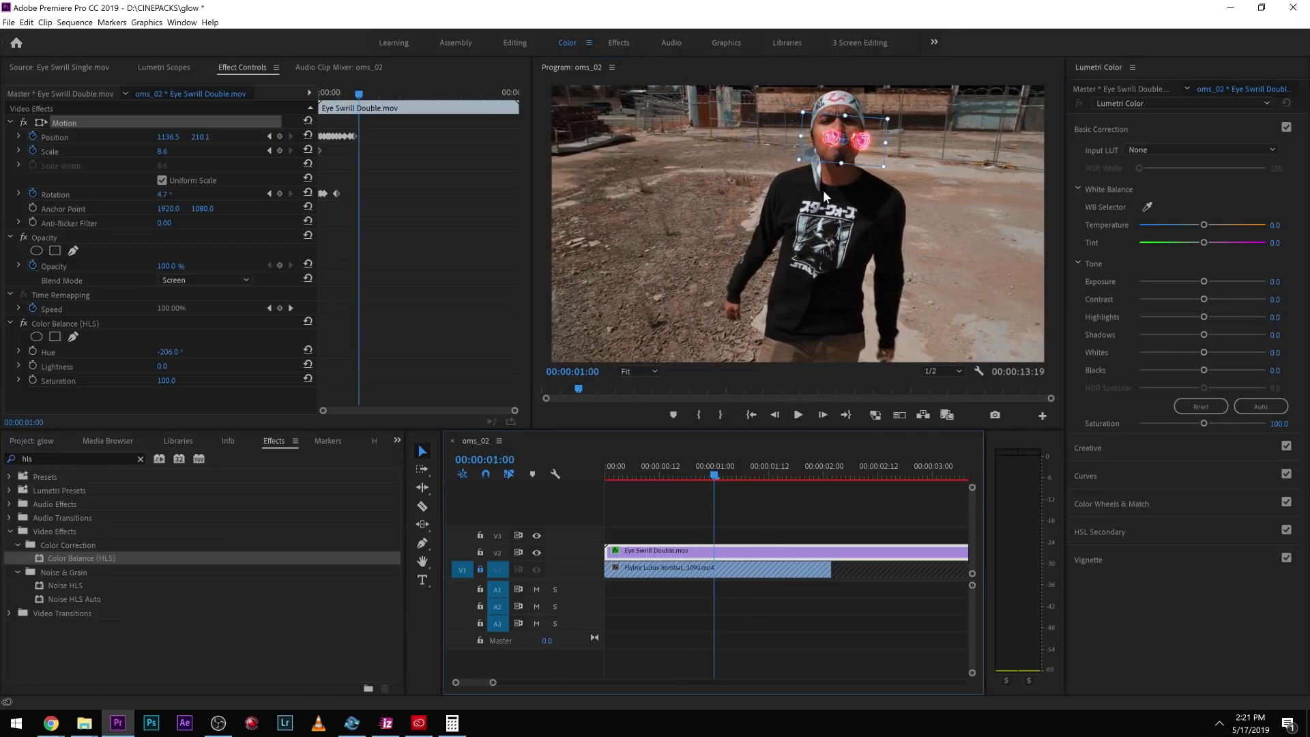
pyautogui.moveTo(847, 146); pyautogui.dragTo(885, 154)
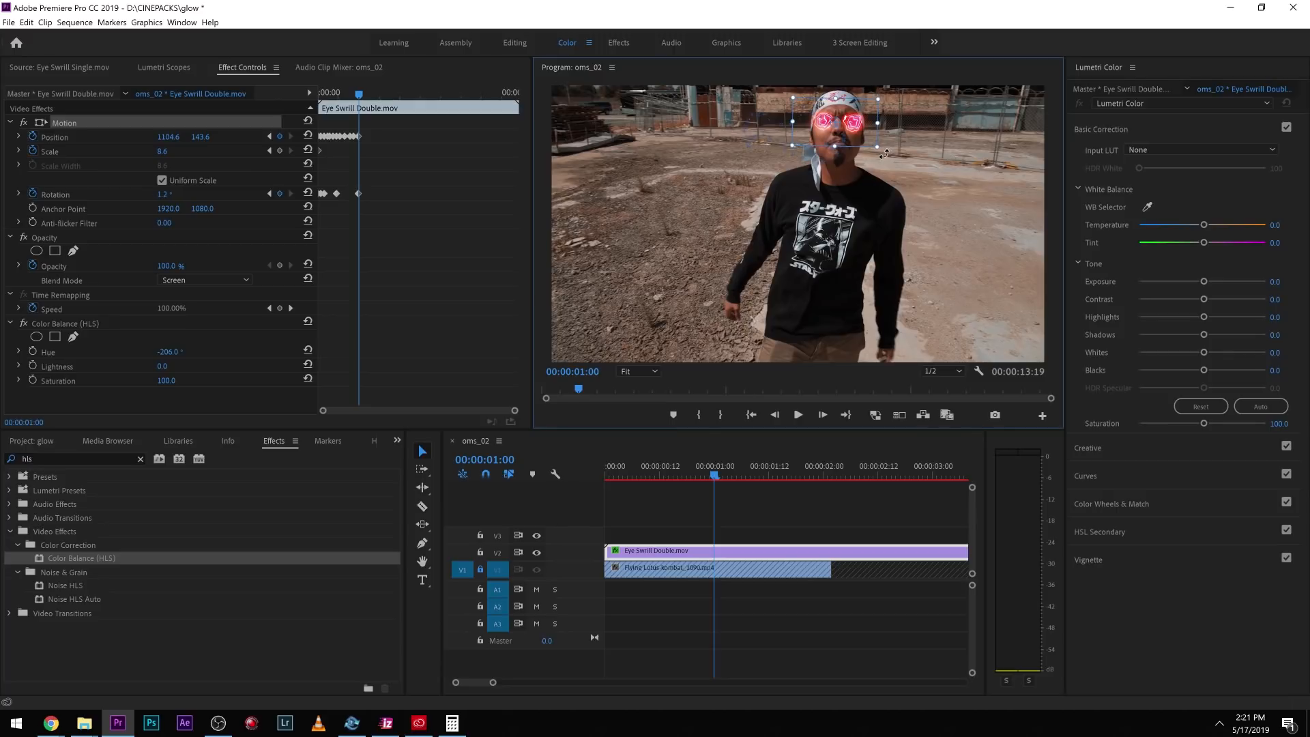
# - At 00:00:01:03, move the glow onto the eyes at about 1022.2, 149.0, adding a position keyframe
pyautogui.press('Right')
pyautogui.press('Right')
pyautogui.press('Right')
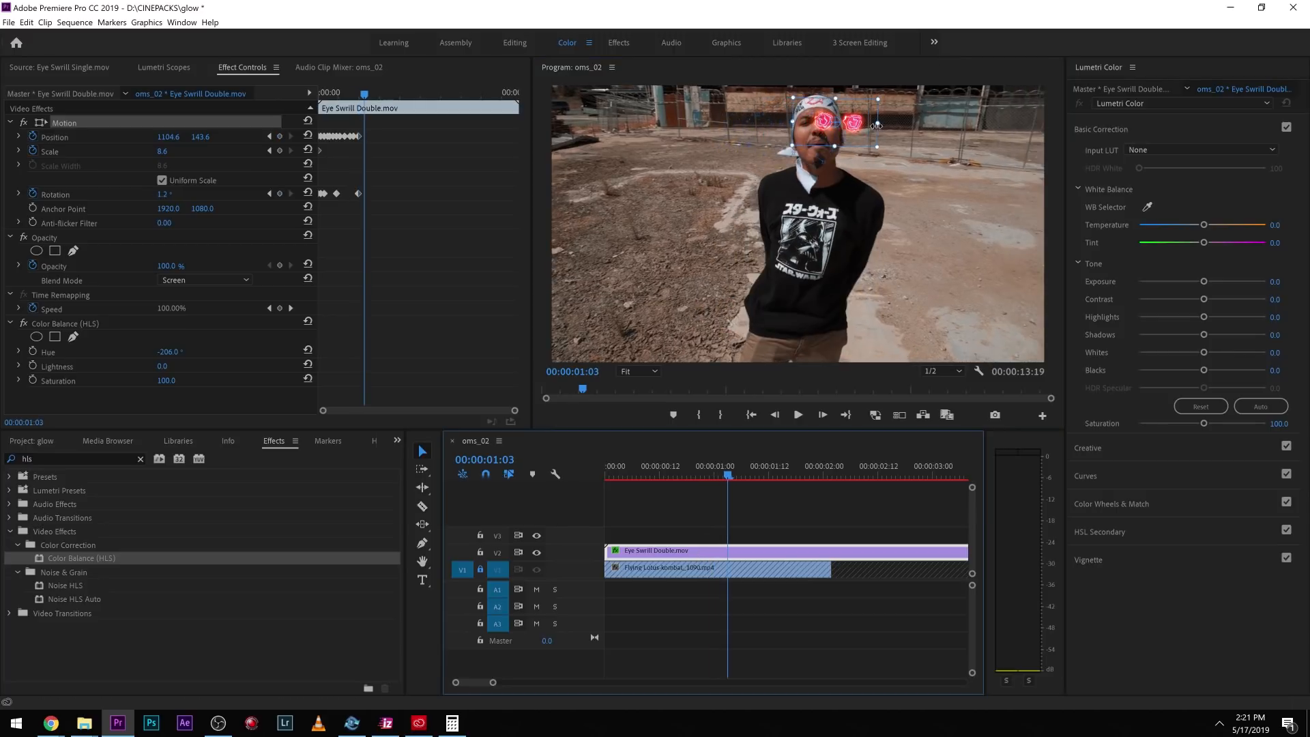
pyautogui.click(800, 538)
pyautogui.press('Right')
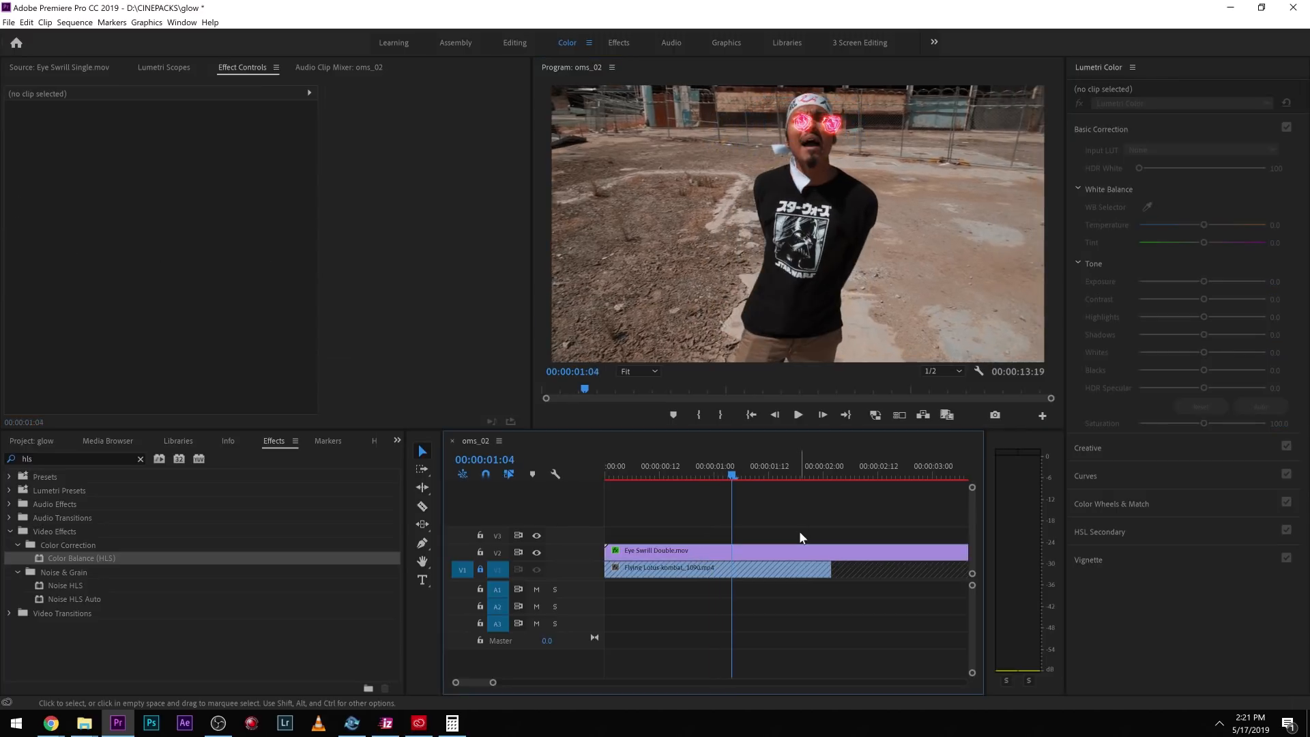
# - At 00:00:01:06, select the glow clip and move it over the eyes at about 974.3, 114.4
pyautogui.press('Right')
pyautogui.press('Right')
pyautogui.click(655, 552)
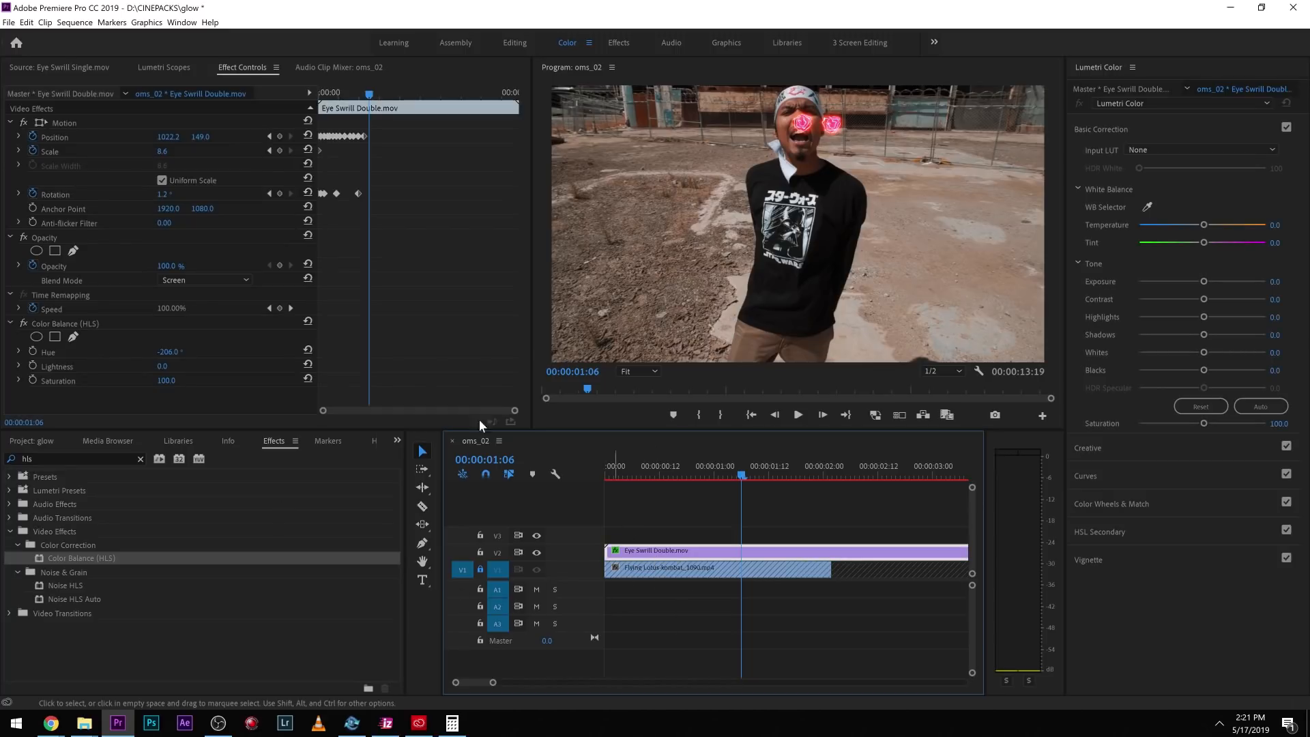
pyautogui.click(79, 123)
pyautogui.moveTo(799, 138); pyautogui.dragTo(789, 130)
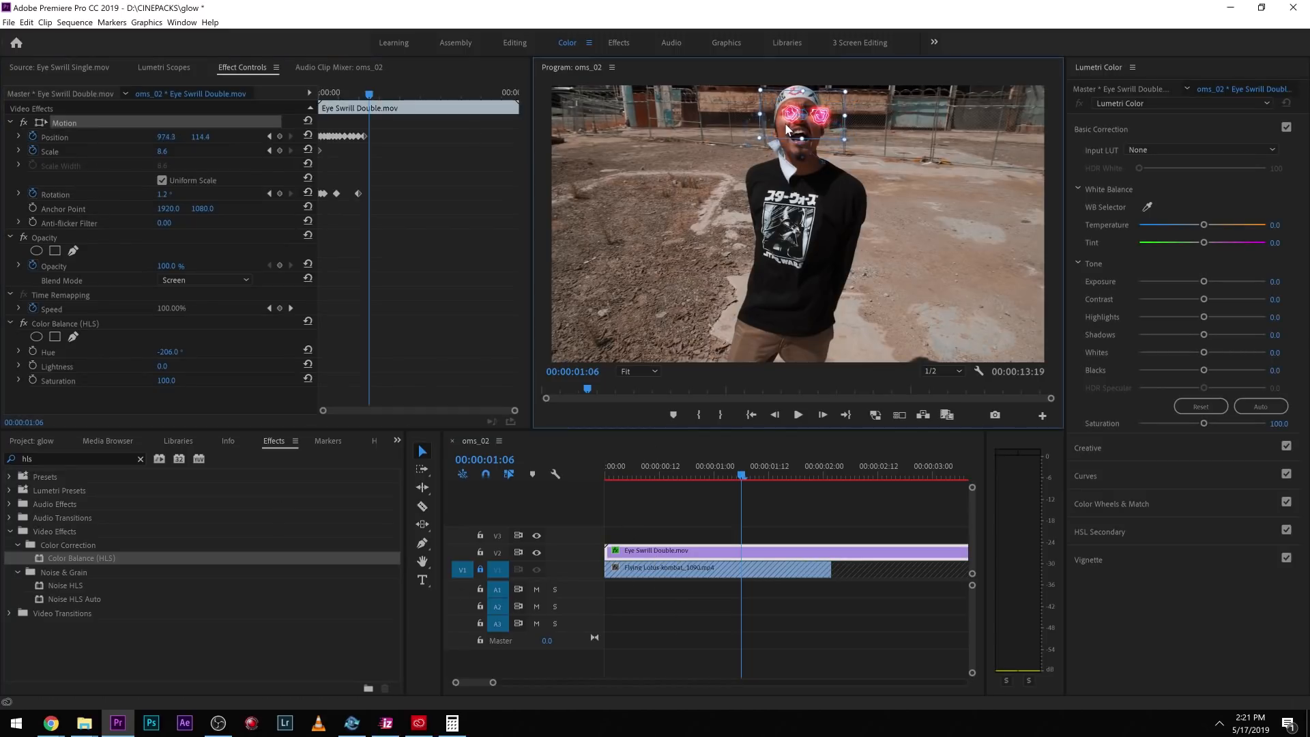
# - Step forward to 00:00:01:09 and back to 00:00:01:03 to examine where the glow should end
pyautogui.press('Right')
pyautogui.click(768, 498)
pyautogui.press('Right')
pyautogui.press('Right')
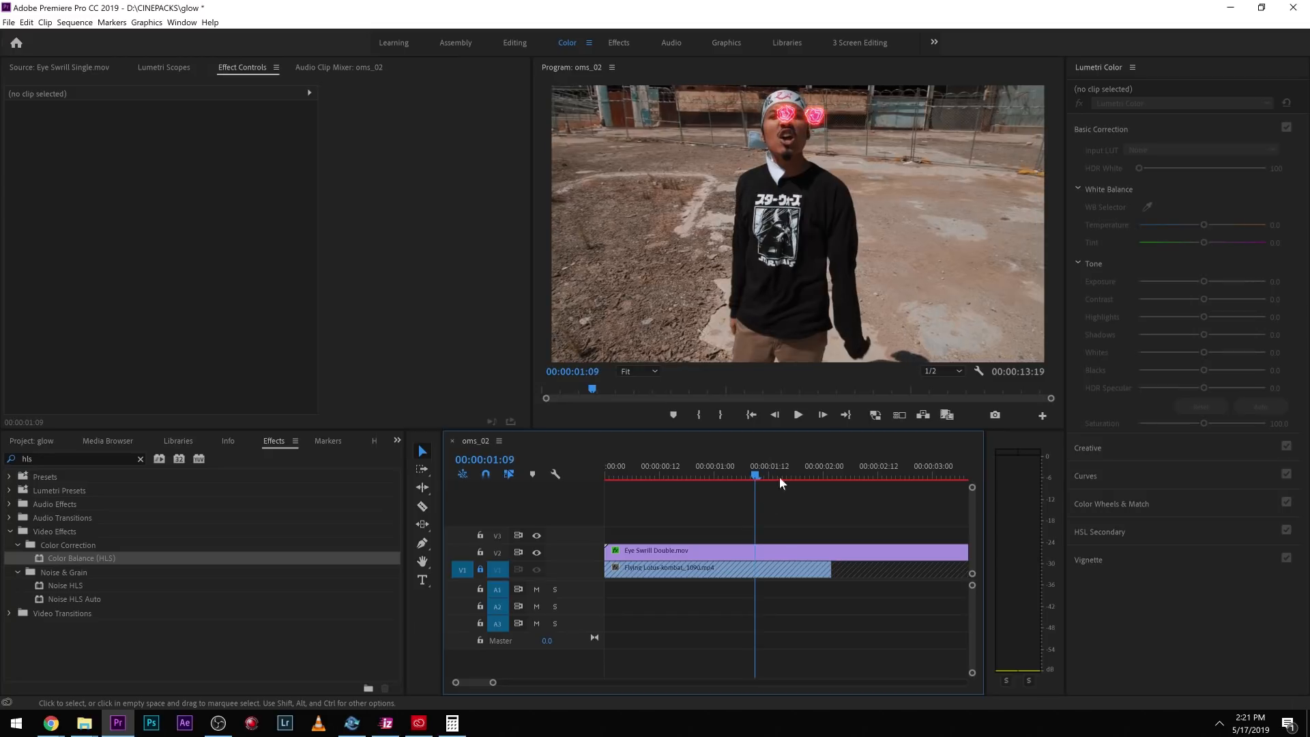
pyautogui.press('Left')
pyautogui.press('Left')
pyautogui.press('Left')
pyautogui.press('Left')
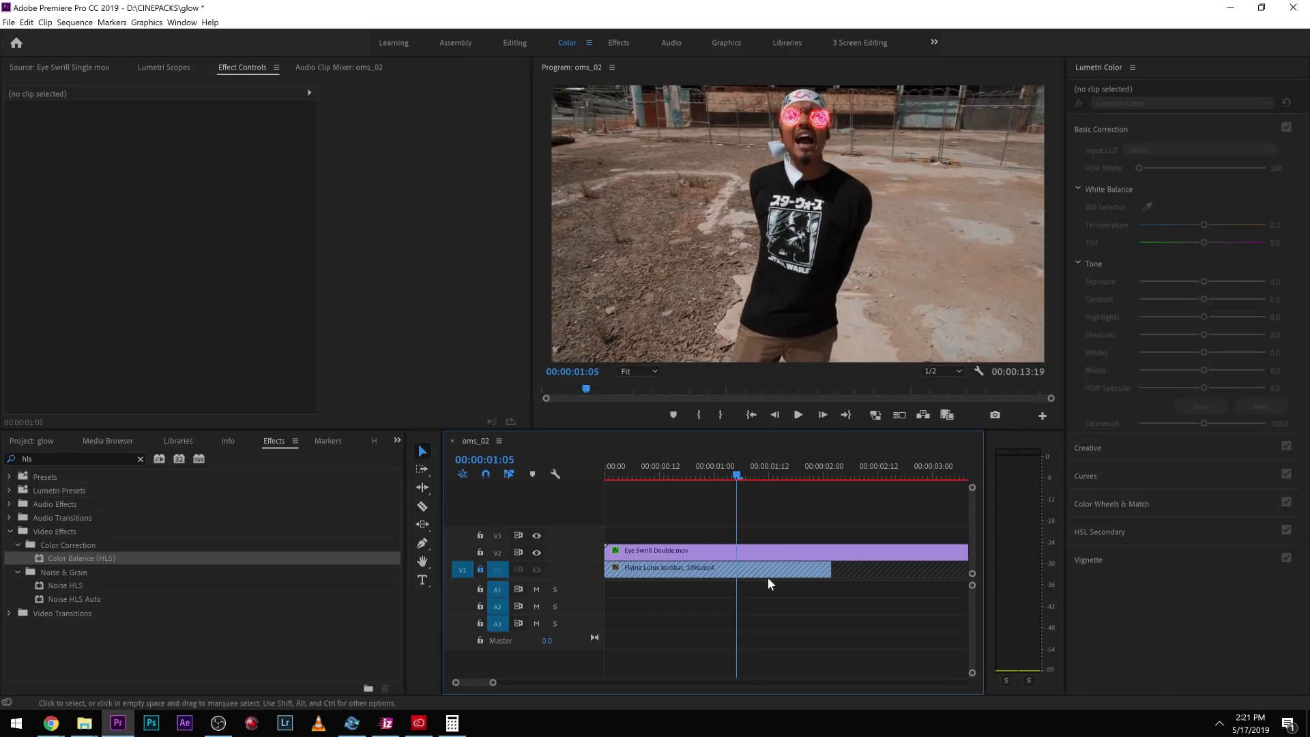
pyautogui.press('Left')
pyautogui.press('Left')
# - Cut the glow clip just after 00:00:01:03 and delete the remaining part
pyautogui.press('=')
pyautogui.press('=')
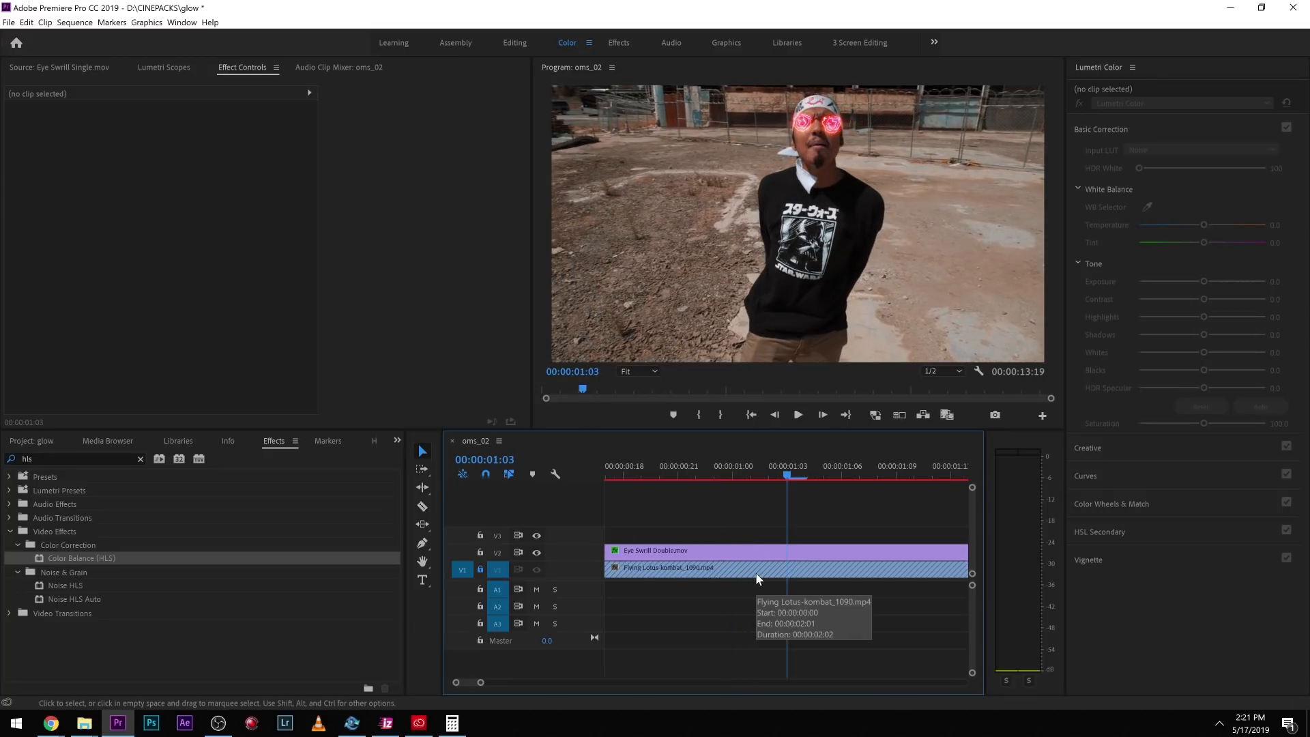
pyautogui.press('c')
pyautogui.click(801, 552)
pyautogui.press('v')
pyautogui.click(829, 553)
pyautogui.press('Delete')
# - Keyframe the trimmed glow clip's scale at 8.6 at 00:00:01:01 and at 0 at 00:00:01:03
pyautogui.click(791, 552)
pyautogui.press('Left')
pyautogui.press('Left')
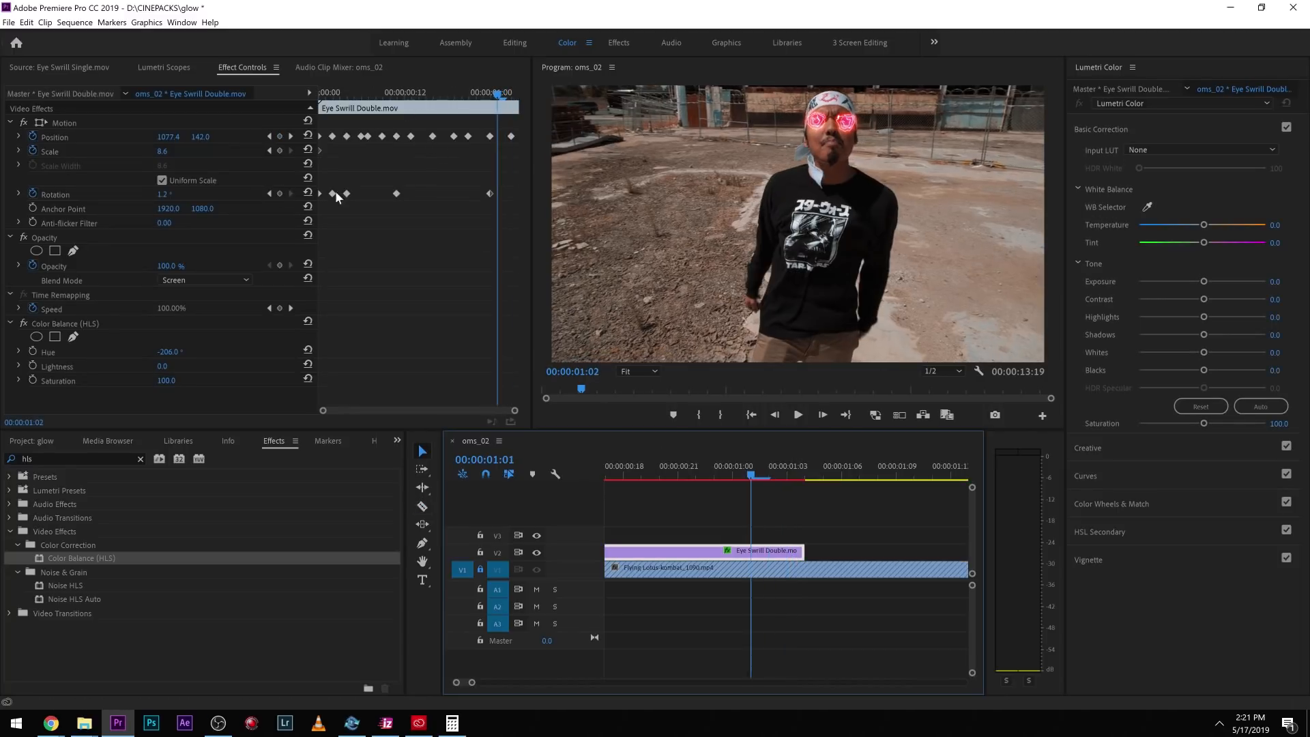
pyautogui.click(280, 150)
pyautogui.press('Right')
pyautogui.press('Right')
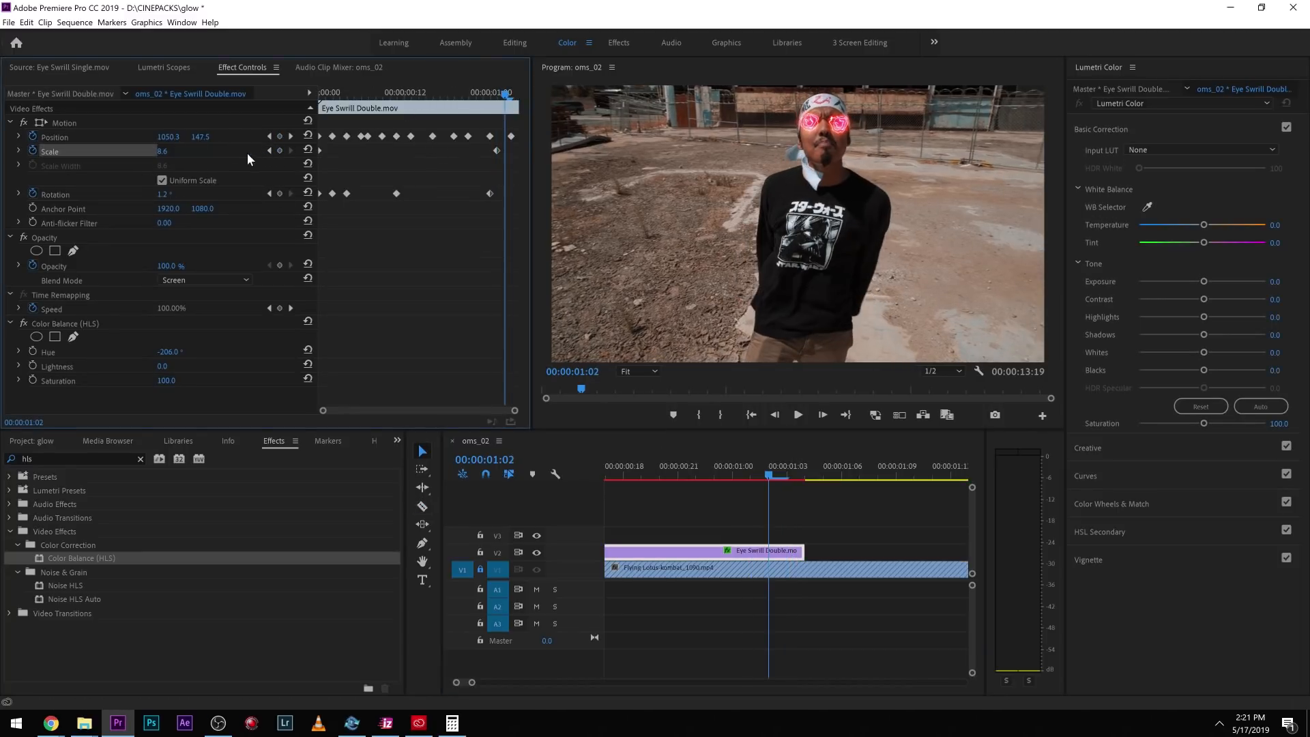
pyautogui.moveTo(161, 151); pyautogui.dragTo(130, 151)
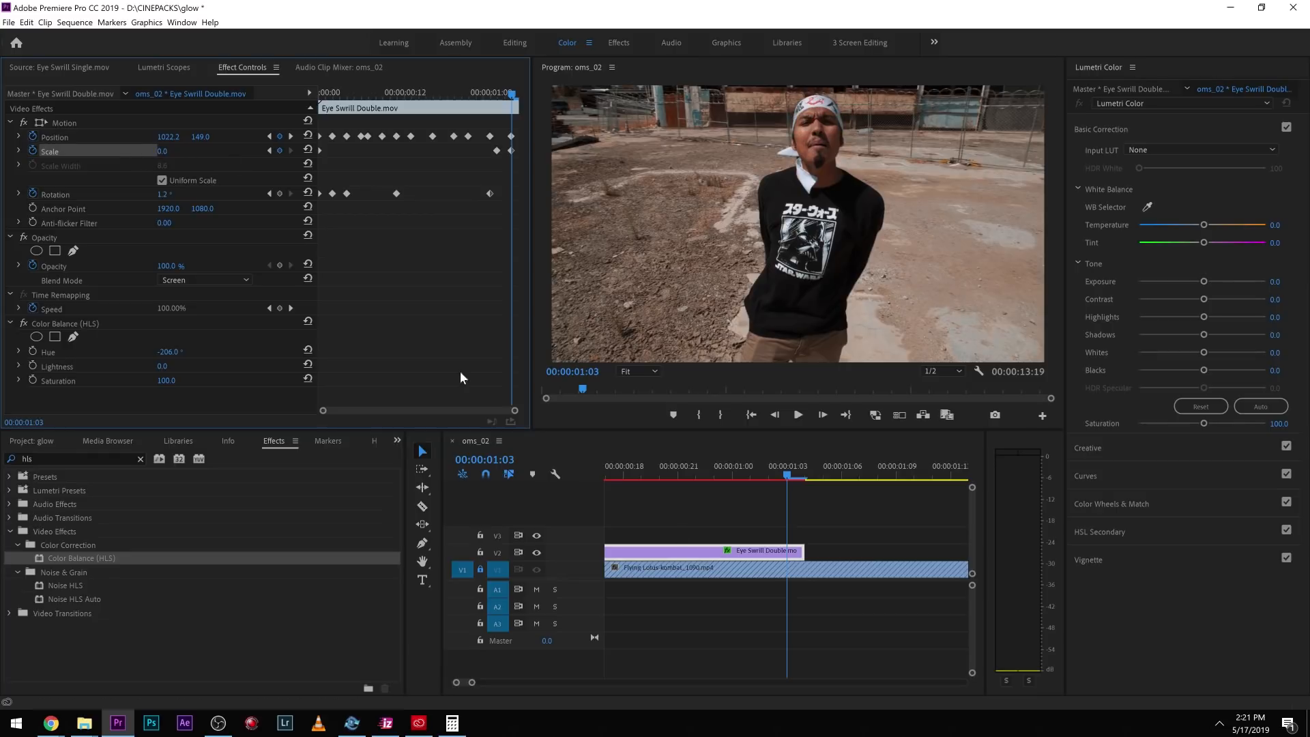
# - Fit the whole sequence in the timeline and play it from the start to check the tracked eye glow
pyautogui.click(698, 452)
pyautogui.press('\\')
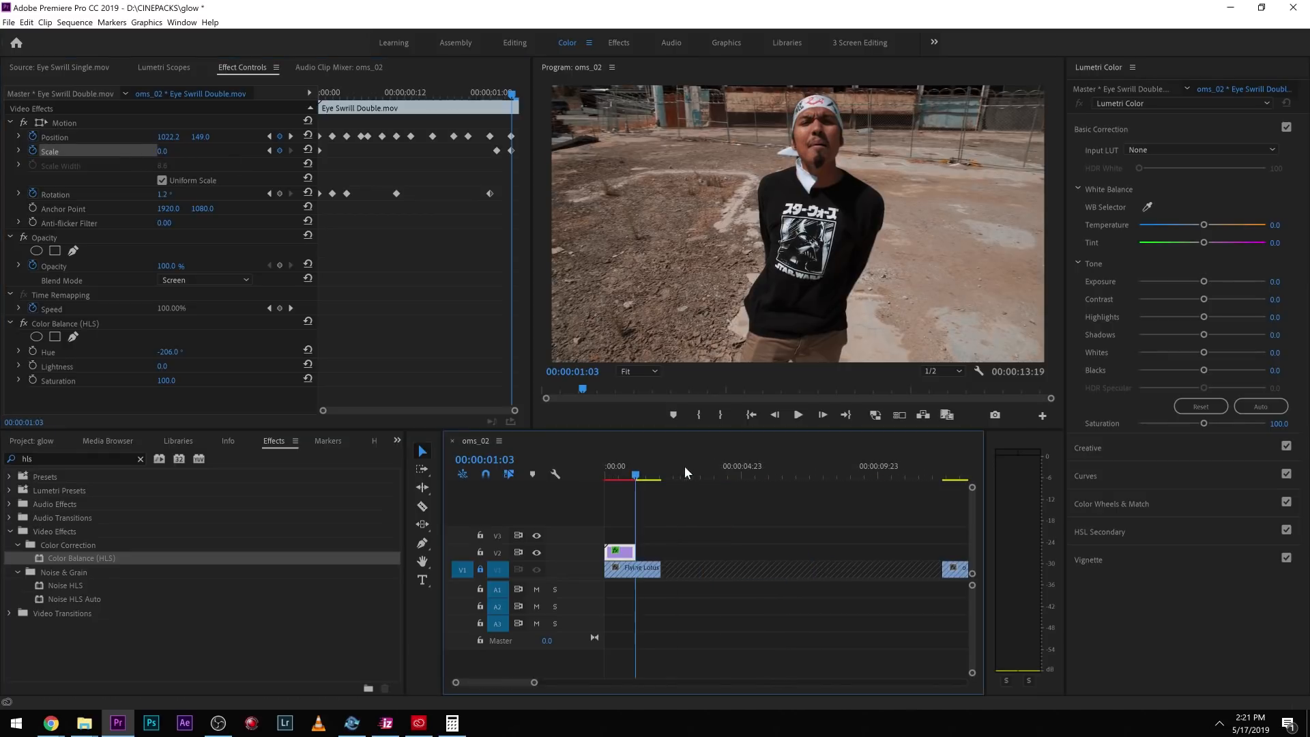
pyautogui.moveTo(689, 468); pyautogui.dragTo(551, 489)
pyautogui.press('space')
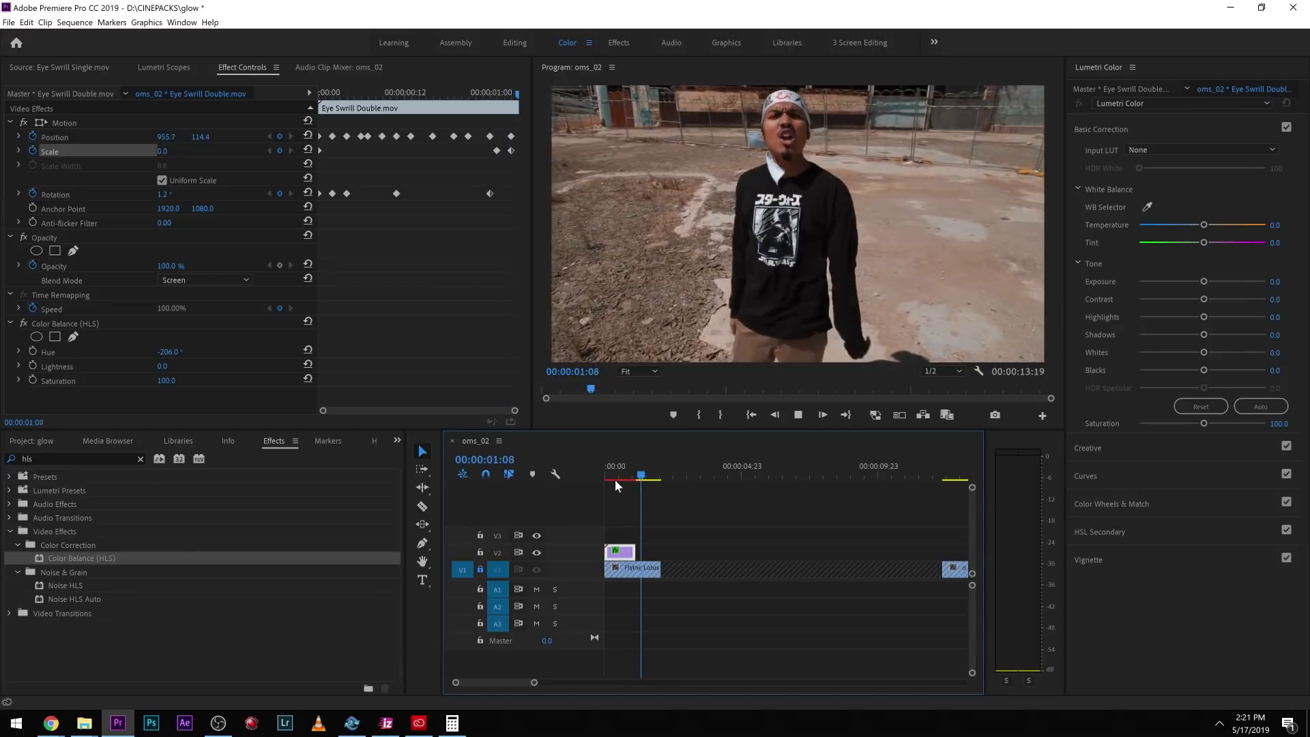
pyautogui.moveTo(634, 477); pyautogui.dragTo(576, 487)
pyautogui.press('space')
# - Set the program playback resolution to Full and replay the eye glow from the sequence start
pyautogui.click(951, 369)
pyautogui.click(947, 362)
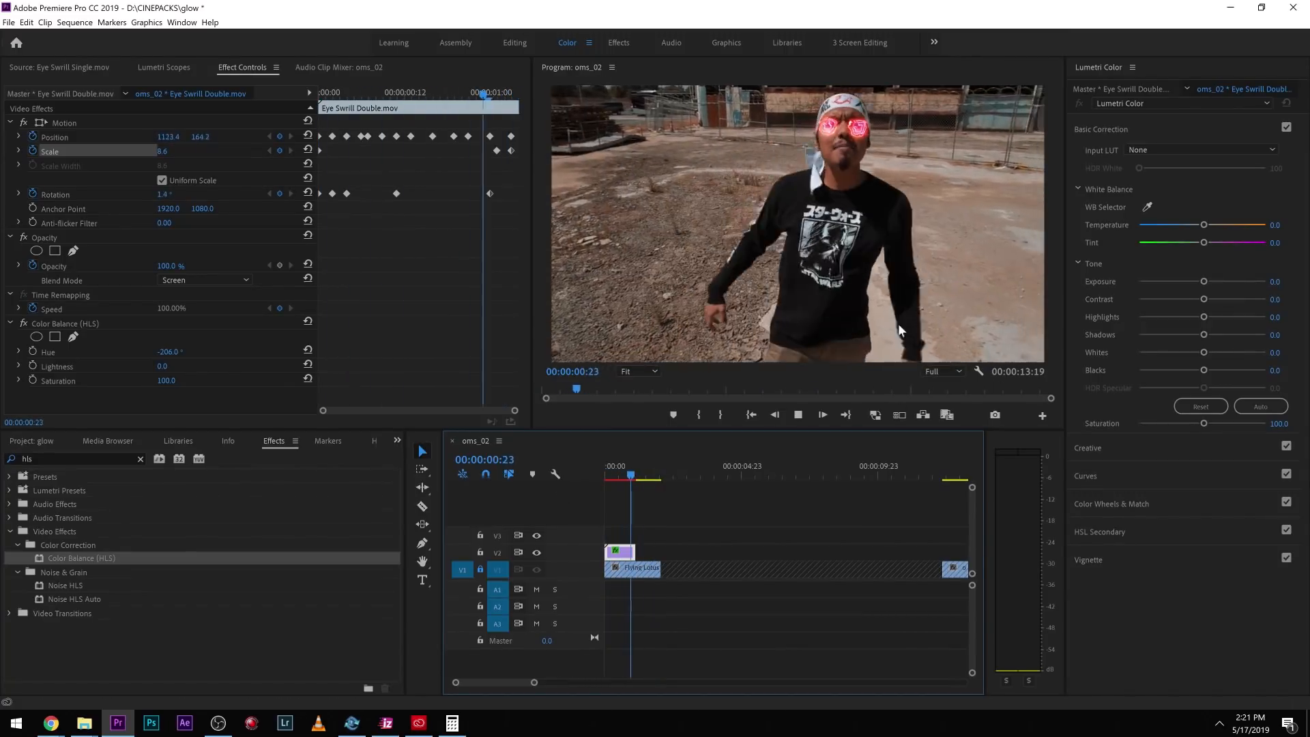
pyautogui.moveTo(637, 466); pyautogui.dragTo(542, 475)
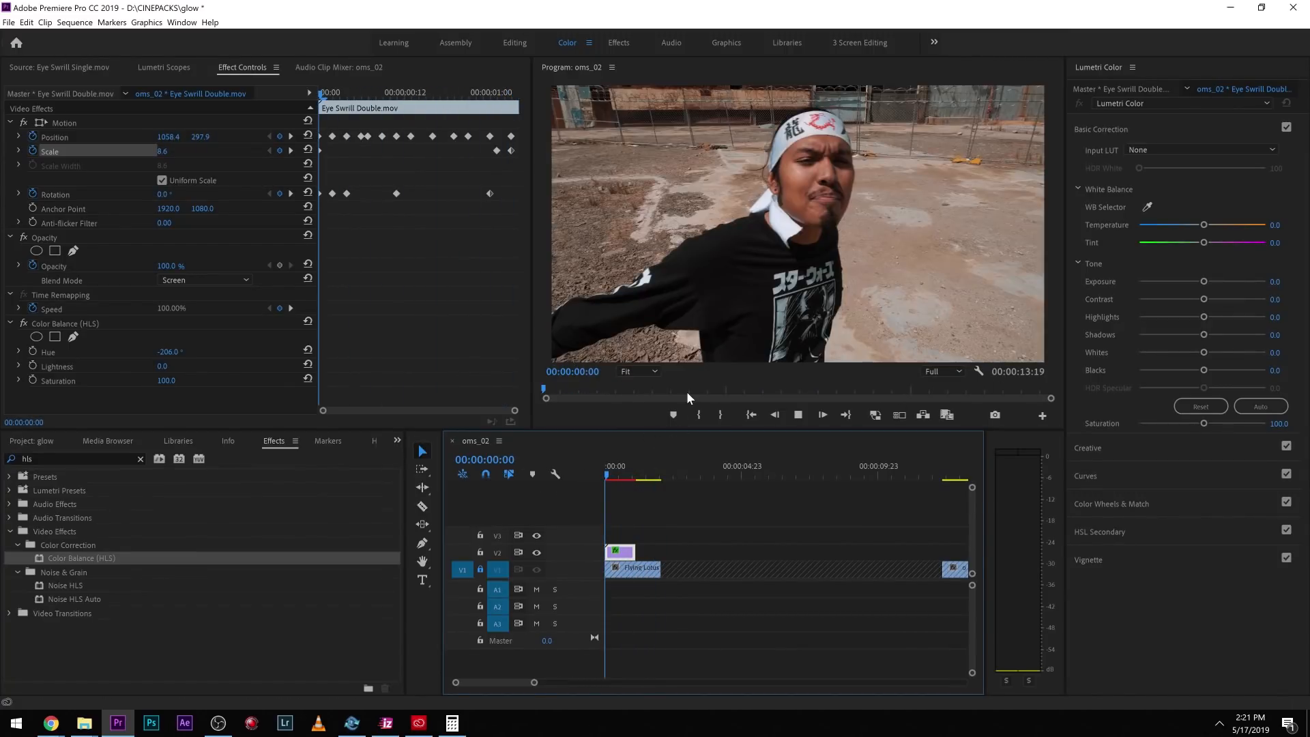
pyautogui.press('space')
# - Enable Color Balance (HLS) hue keyframes at the sequence start and set a different hue at 00:00:01:03 for a colour shift
pyautogui.moveTo(631, 475); pyautogui.dragTo(595, 484)
pyautogui.click(40, 349)
pyautogui.moveTo(464, 90); pyautogui.dragTo(514, 84)
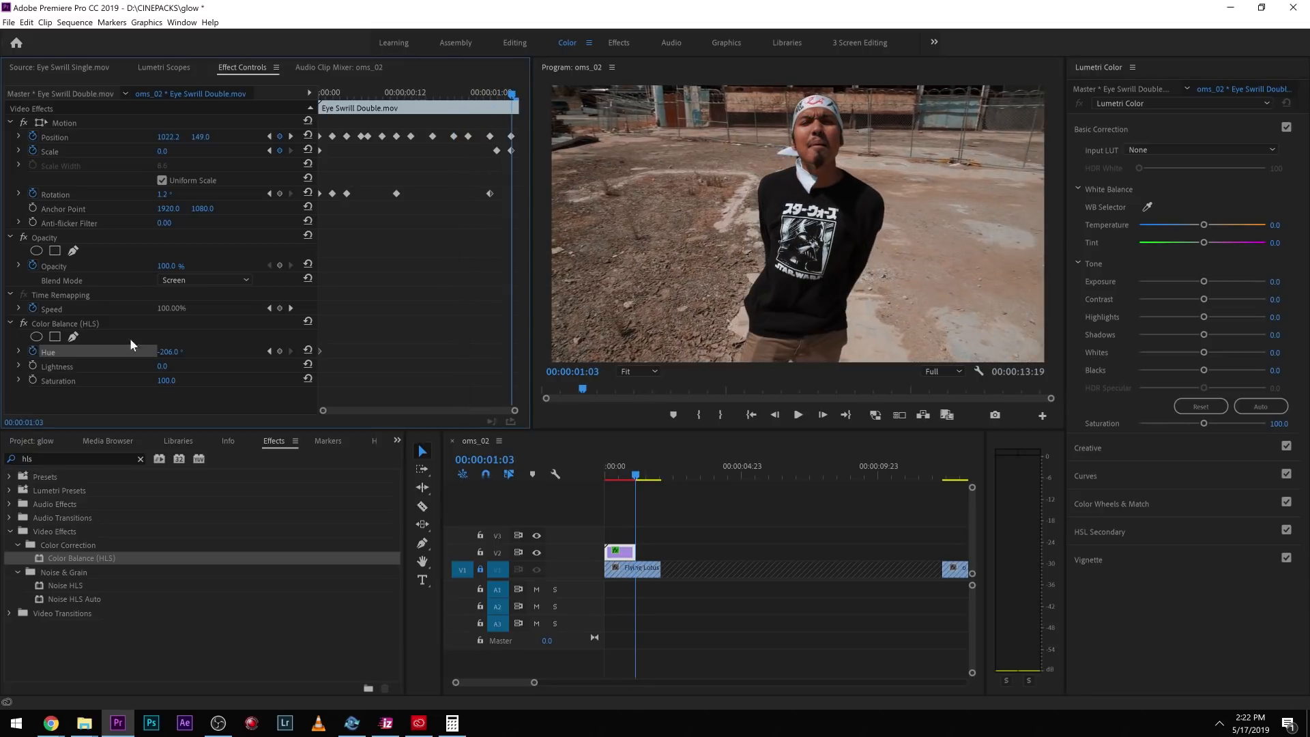
pyautogui.moveTo(168, 355); pyautogui.dragTo(181, 354)
# - Play the sequence from the start to check the glow's colour change and return to the first frame
pyautogui.moveTo(415, 91); pyautogui.dragTo(166, 128)
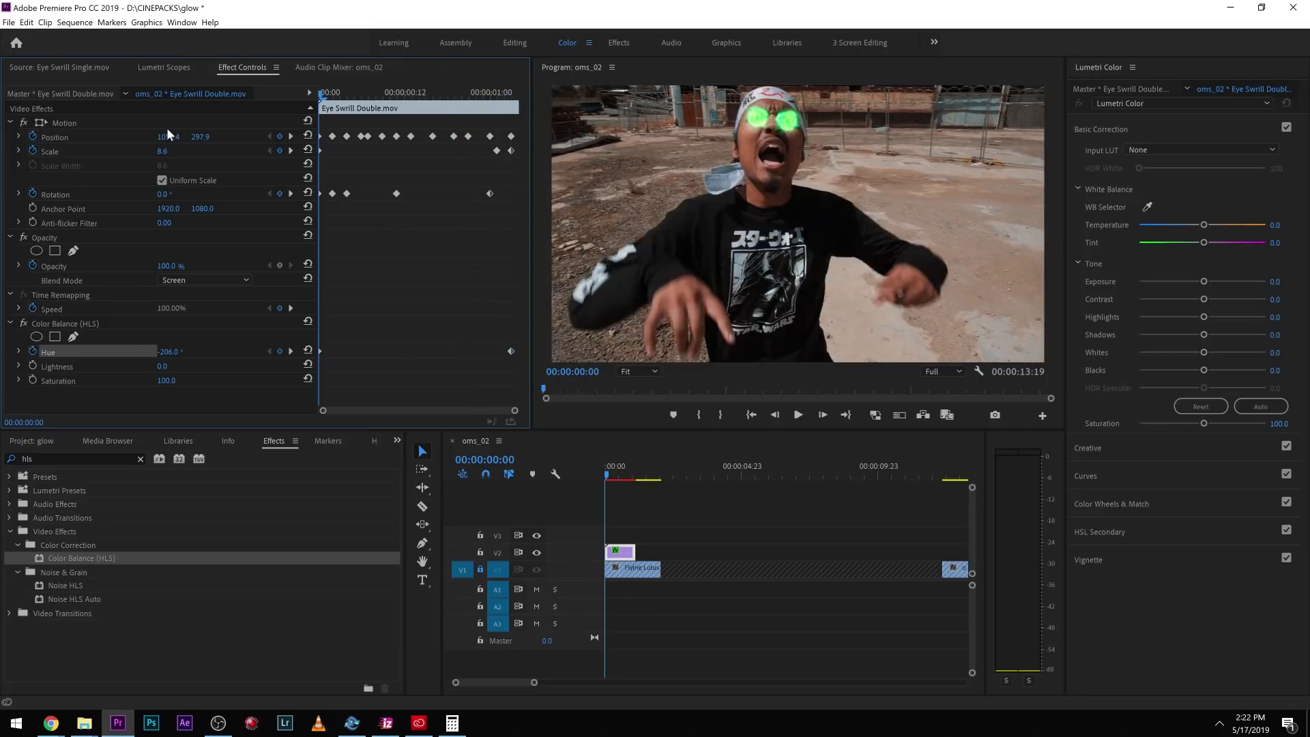
pyautogui.press('space')
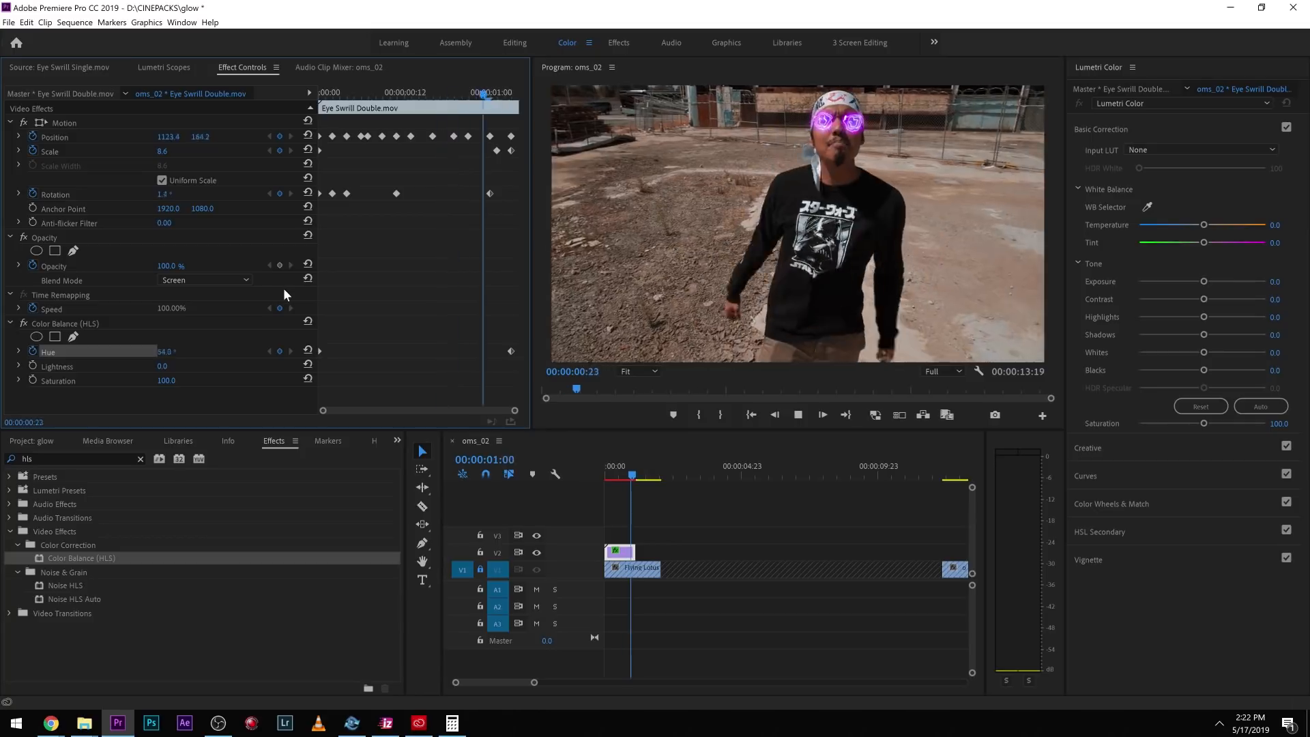
pyautogui.press('space')
pyautogui.moveTo(632, 470); pyautogui.dragTo(588, 576)
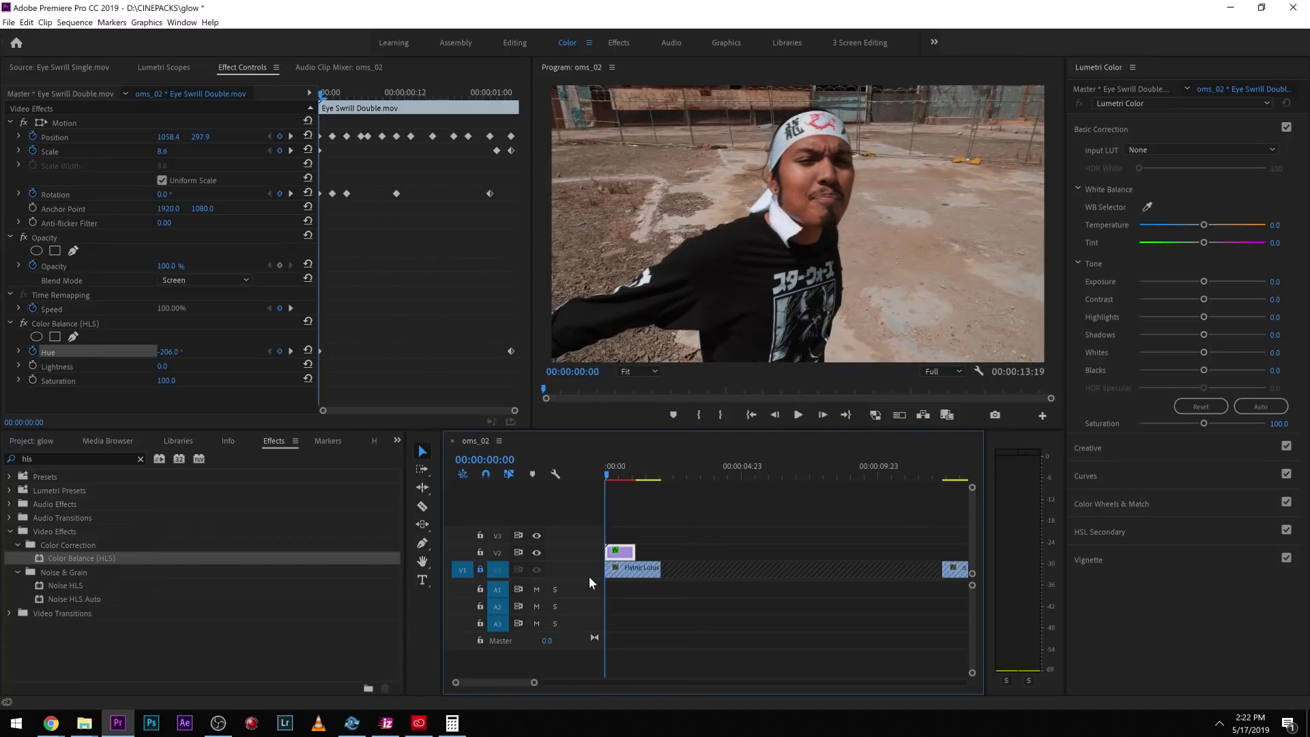
# - Open the Accents bin in the project and preview the Pop 1, Lines and Pop 2 clips
pyautogui.click(15, 442)
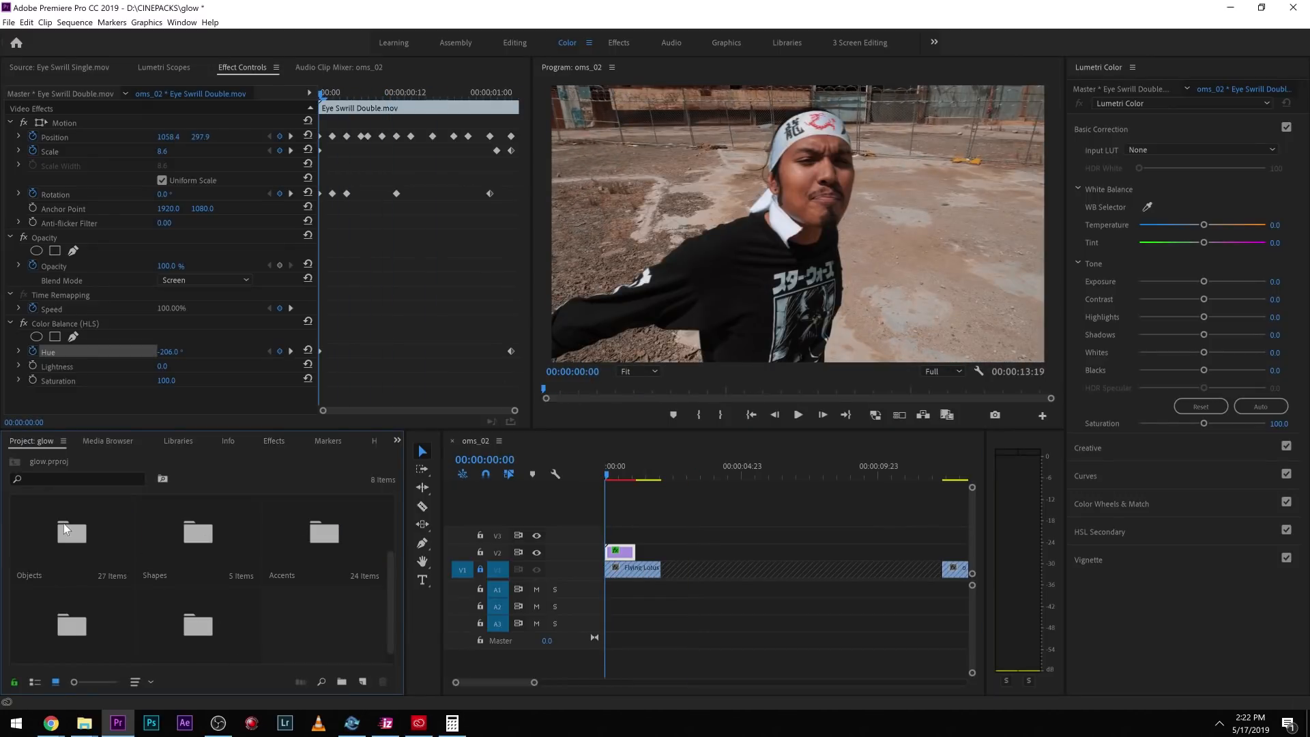
pyautogui.doubleClick(278, 536)
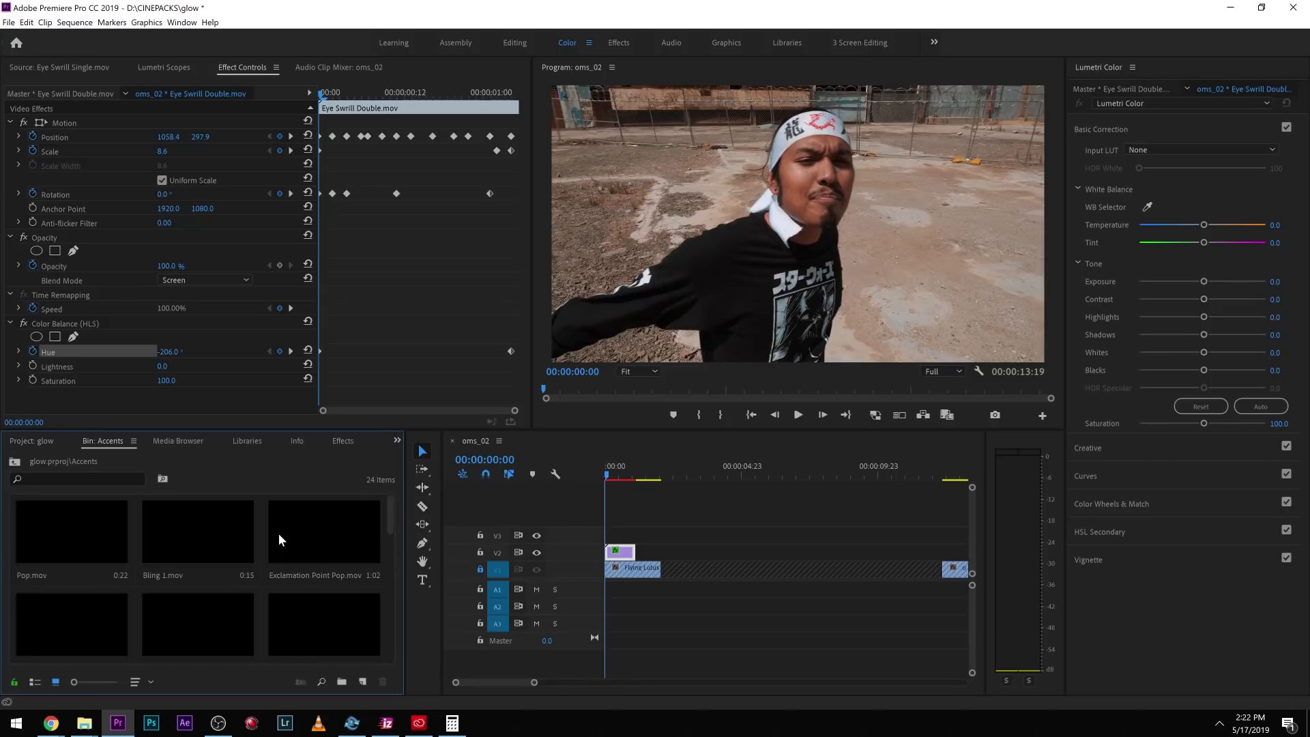
pyautogui.scroll(-3, 247, 562)
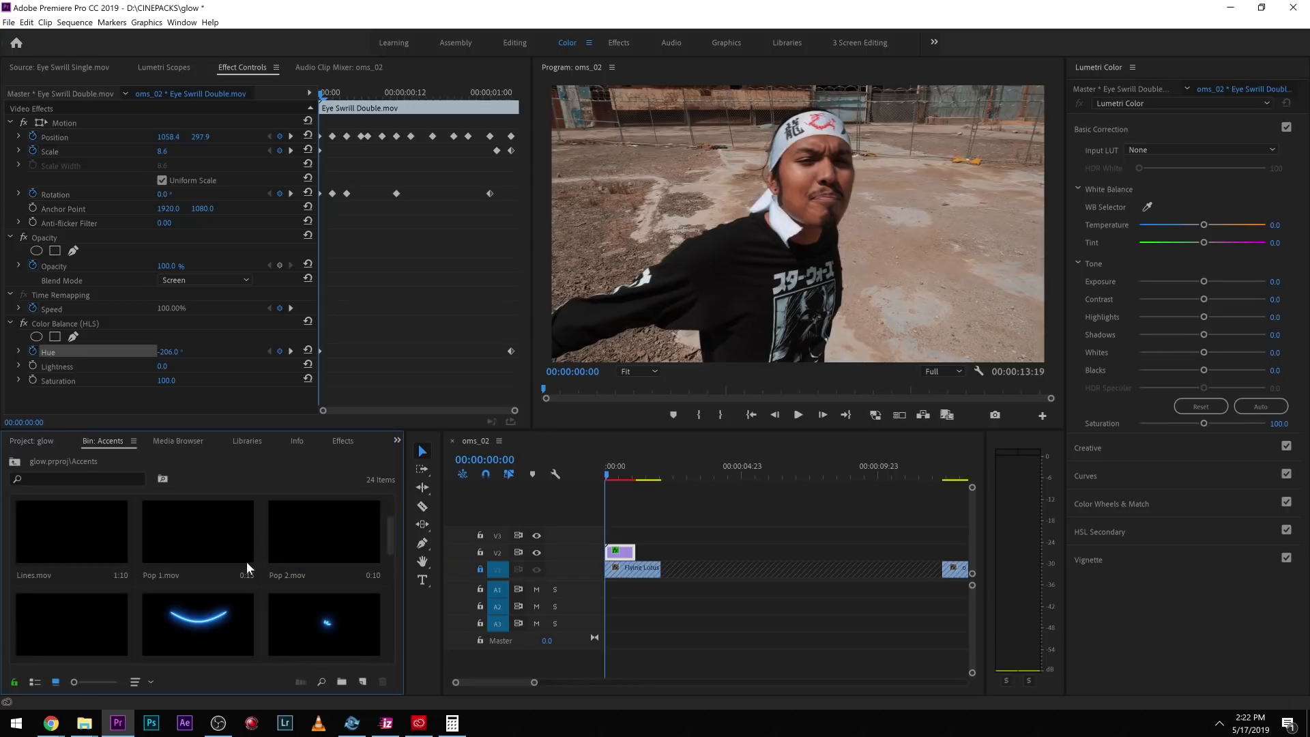
pyautogui.doubleClick(187, 540)
pyautogui.doubleClick(49, 532)
pyautogui.press('space')
pyautogui.doubleClick(314, 523)
pyautogui.press('space')
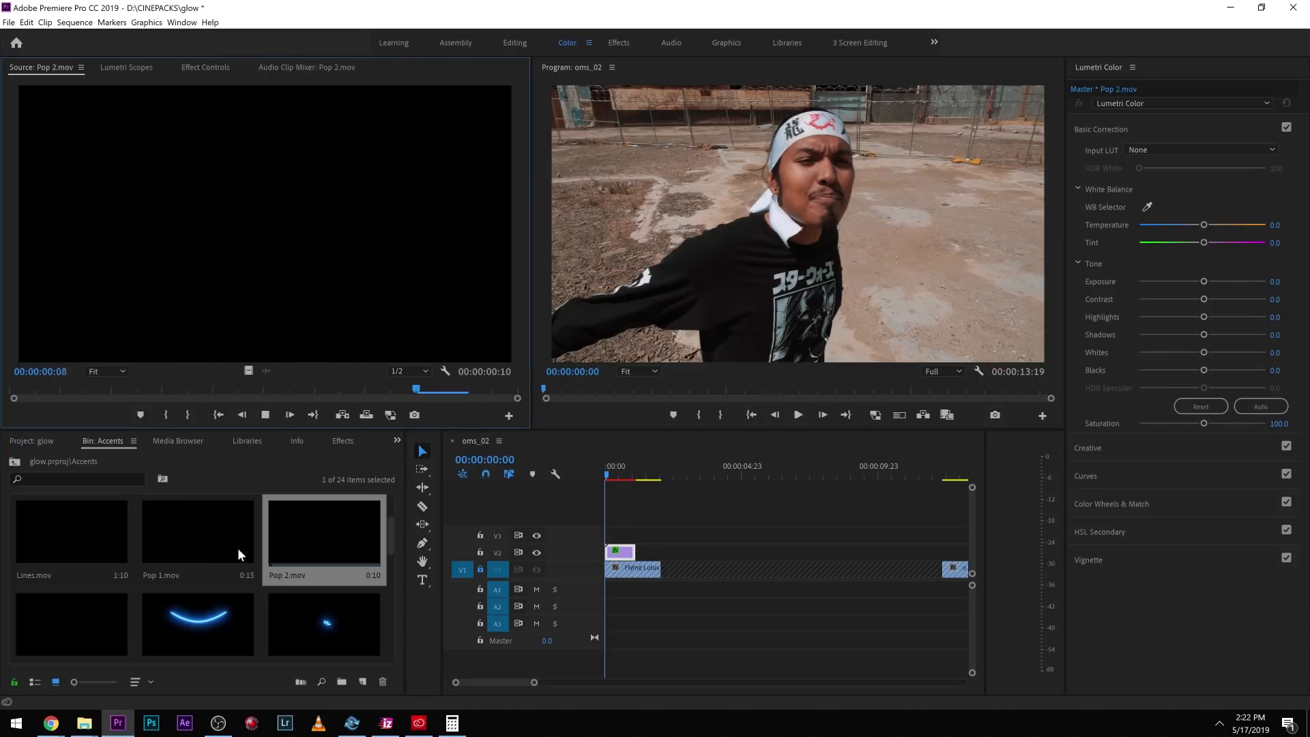
# - Place Stomp 1.mov from the Accents bin on track V3 above the end of the eye glow and play it
pyautogui.scroll(-2, 244, 547)
pyautogui.moveTo(202, 549); pyautogui.dragTo(633, 537)
pyautogui.press('space')
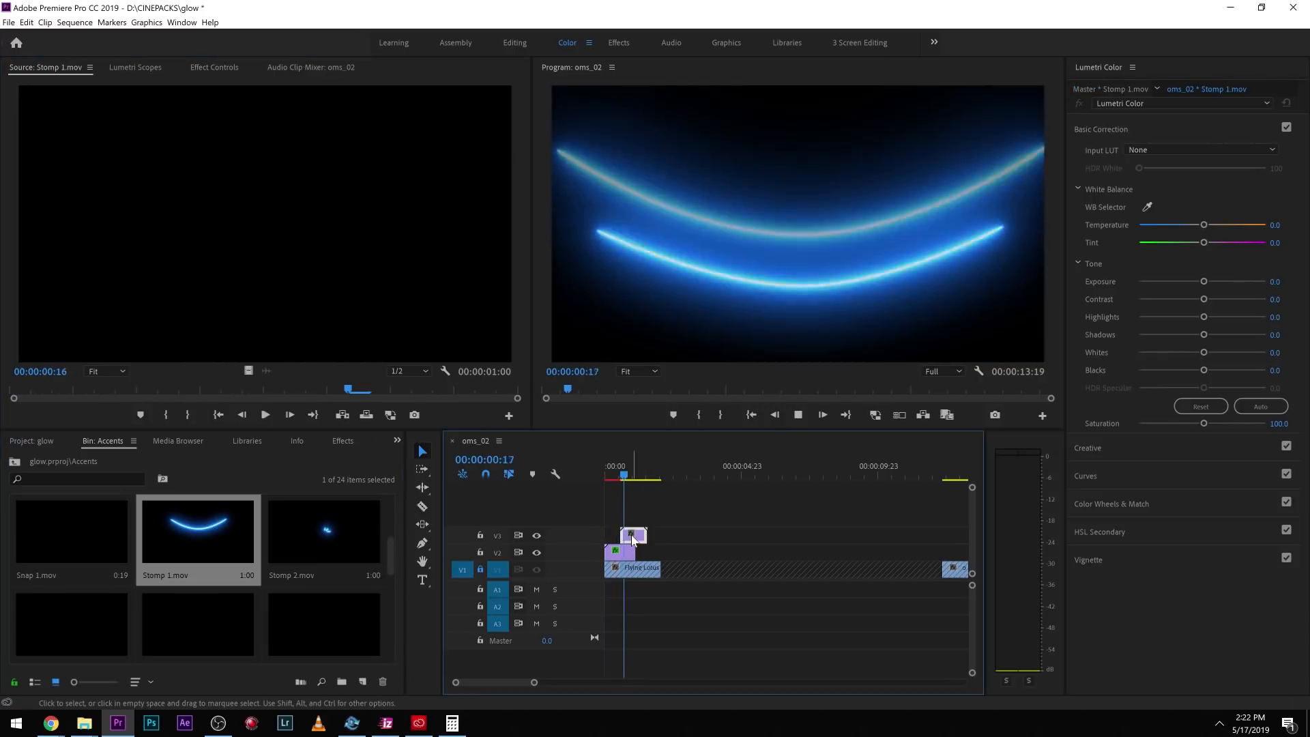
pyautogui.press('space')
# - Set the Stomp 1 clip's blend mode to Screen, scale it to 12, move it to about 588, 857, and play it
pyautogui.click(212, 67)
pyautogui.click(197, 279)
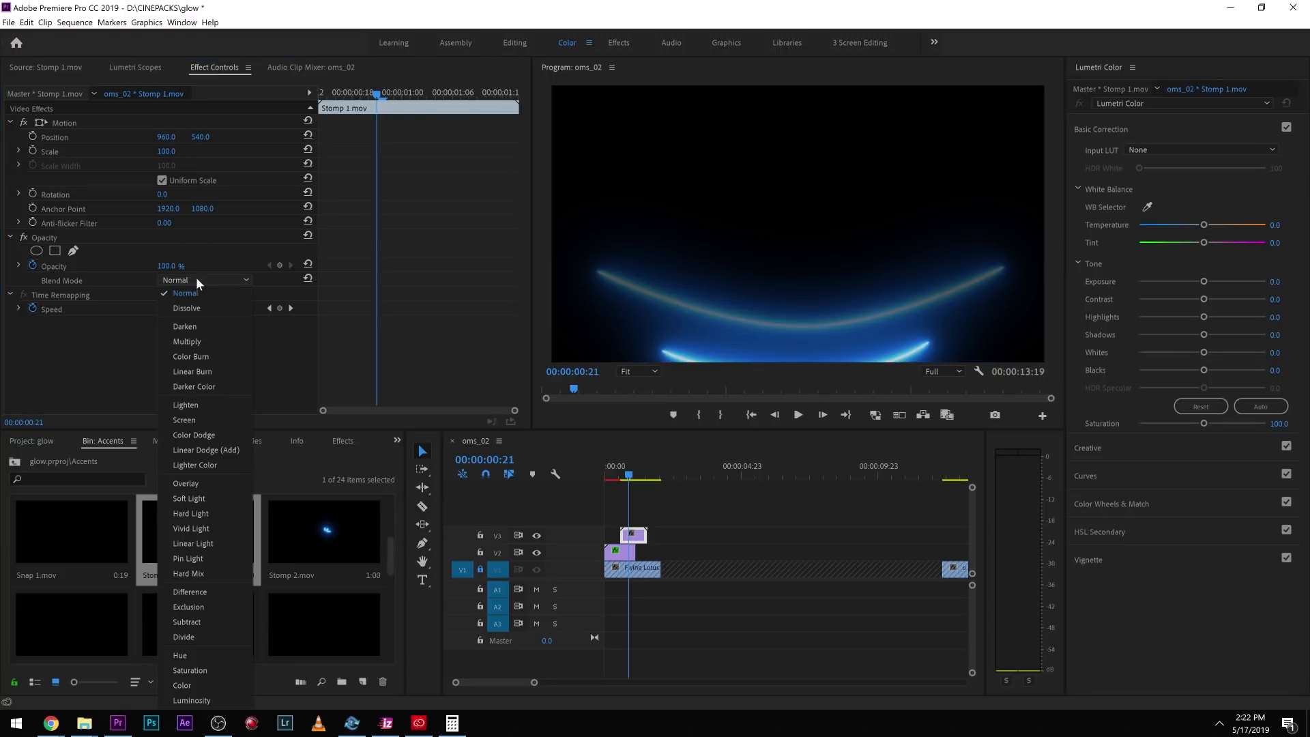
pyautogui.click(186, 418)
pyautogui.moveTo(168, 151); pyautogui.dragTo(104, 126)
pyautogui.click(64, 123)
pyautogui.moveTo(770, 215); pyautogui.dragTo(674, 296)
pyautogui.press('space')
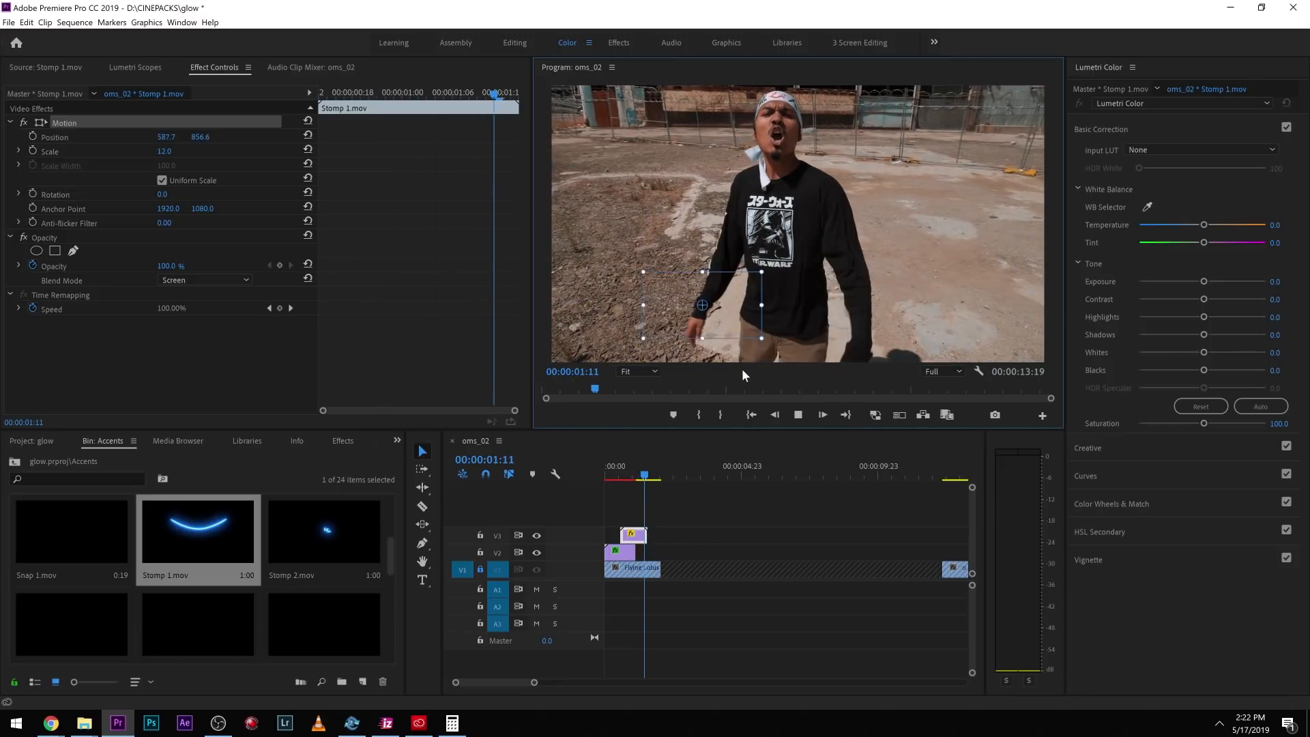
# - Shift the Stomp 1 clip on V3 slightly so that it starts at 00:00:00:17
pyautogui.click(624, 476)
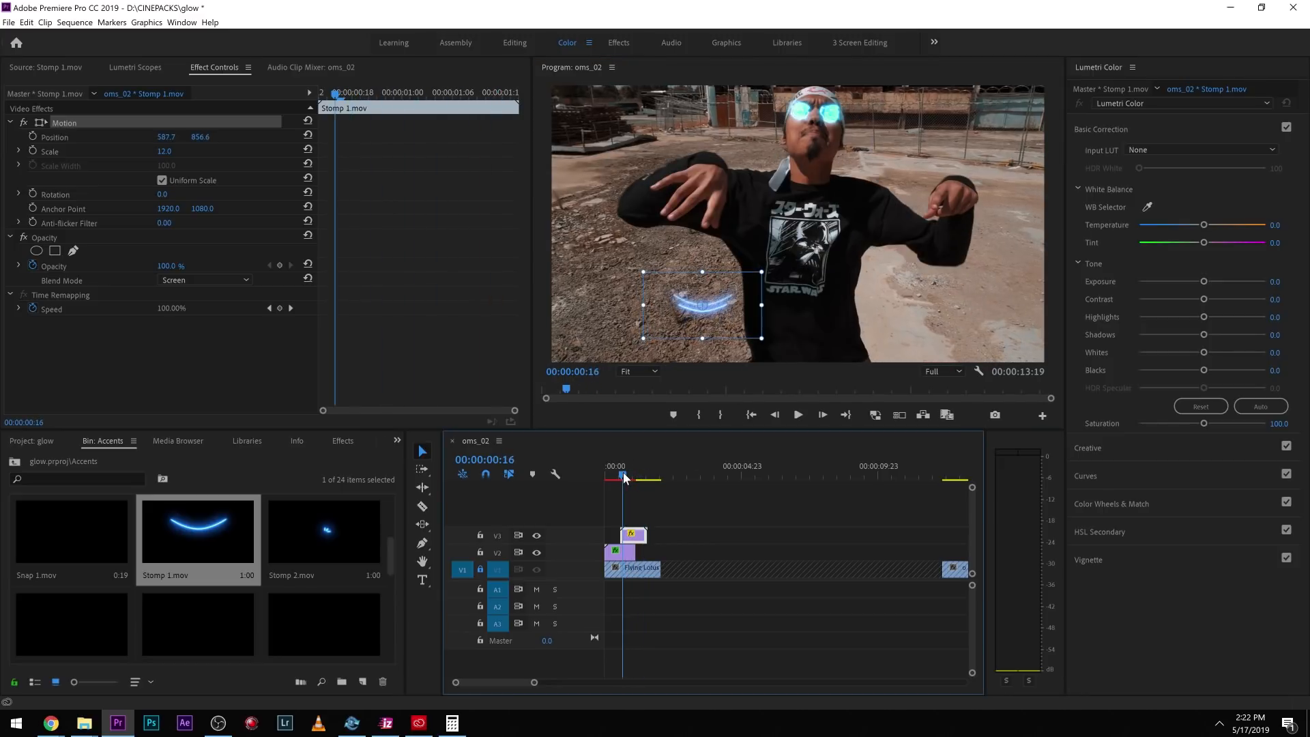
pyautogui.moveTo(624, 477); pyautogui.dragTo(624, 476)
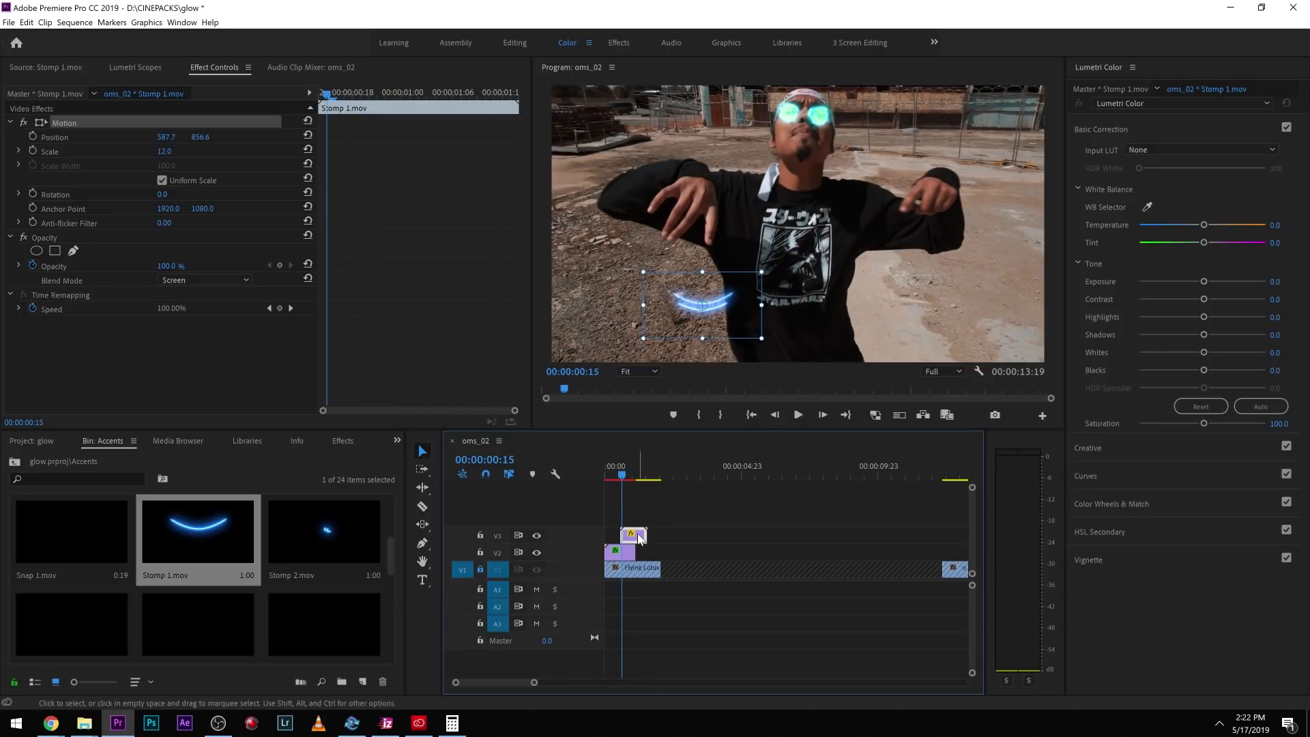
pyautogui.moveTo(639, 539); pyautogui.dragTo(641, 539)
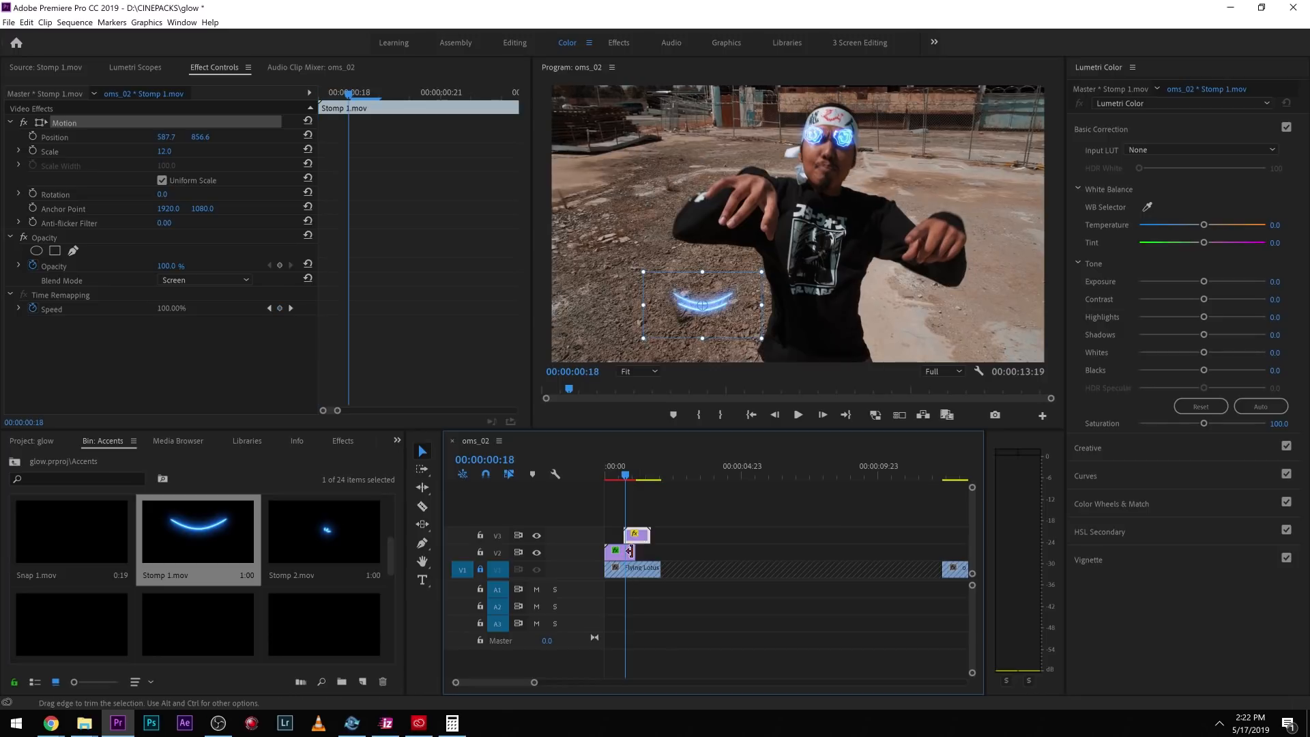
pyautogui.press('Down')
pyautogui.click(625, 468)
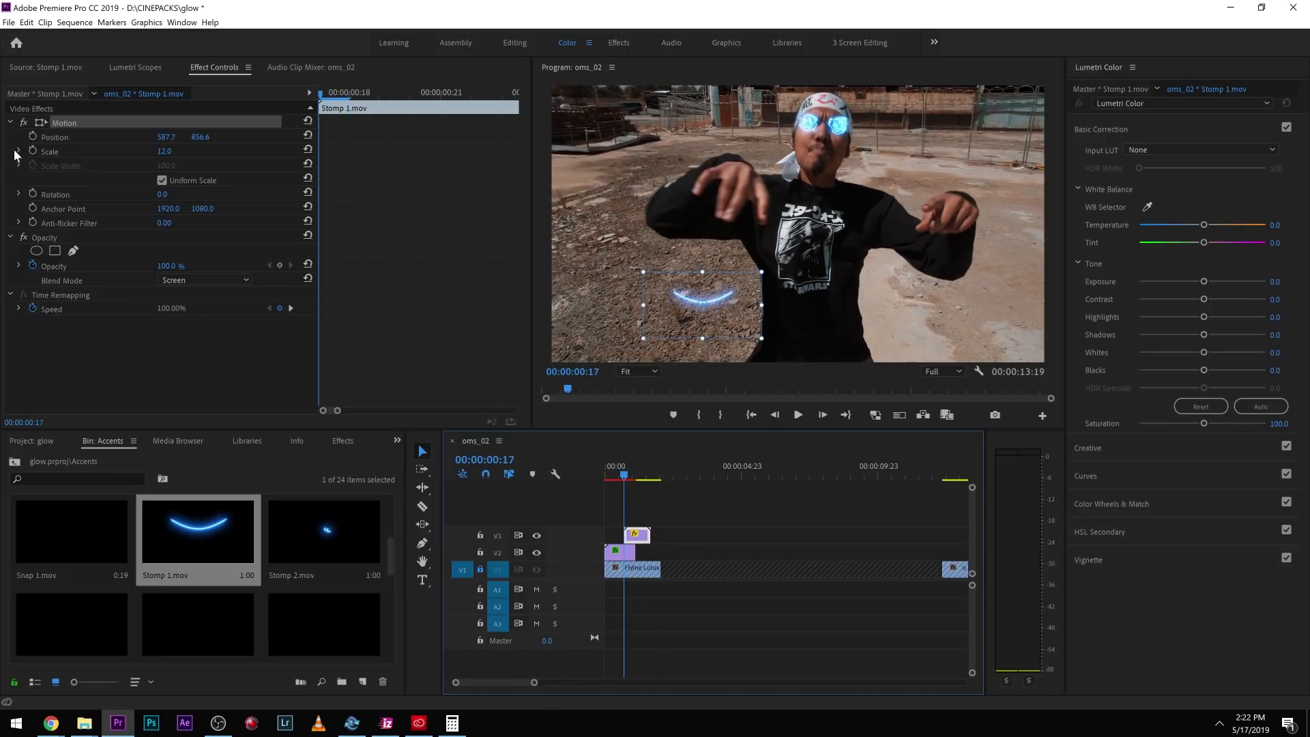
# - Enable Stomp 1's Position and Scale keyframes at 00:00:00:17 and keyframe its position under the hand through 00:00:00:19, ending at about 782, 708
pyautogui.click(33, 151)
pyautogui.click(32, 136)
pyautogui.click(64, 123)
pyautogui.moveTo(710, 306); pyautogui.dragTo(775, 263)
pyautogui.press('Right')
pyautogui.click(642, 538)
pyautogui.press('Right')
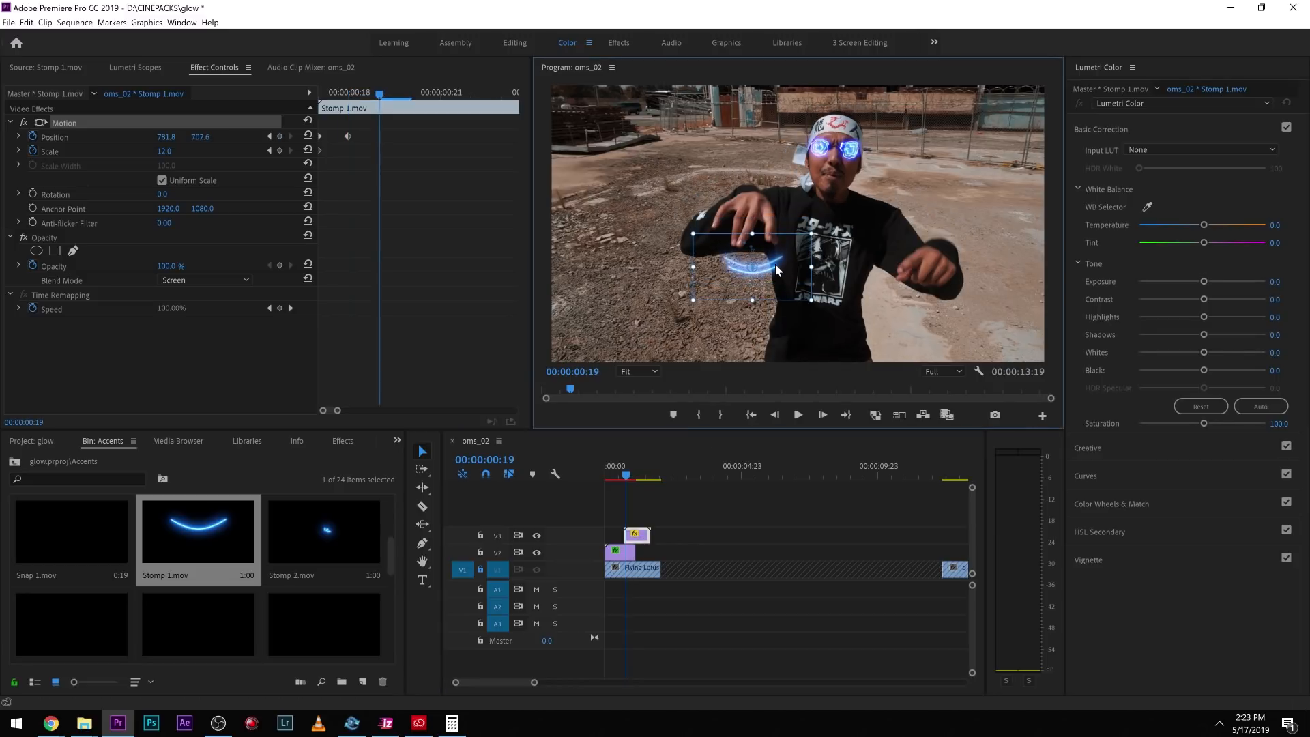
pyautogui.click(636, 539)
pyautogui.press('Right')
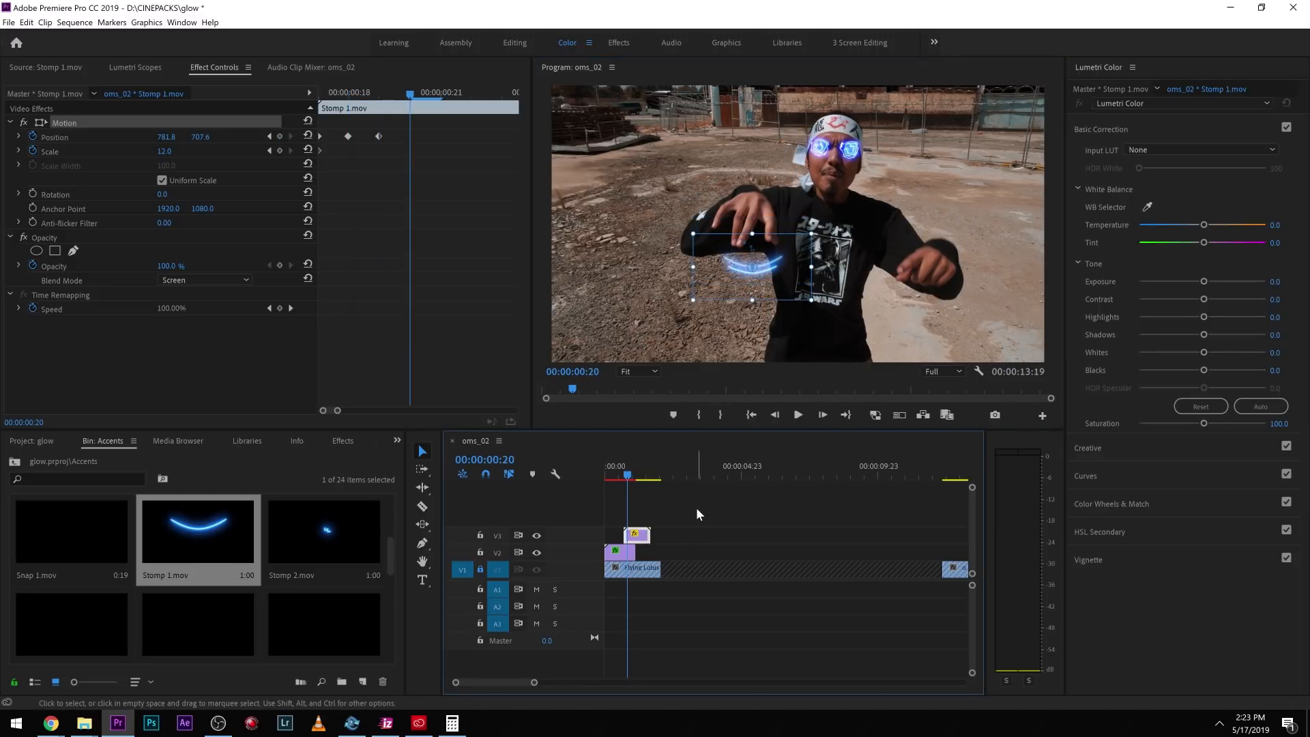
# - Keyframe Stomp 1's position at about 694, 960 on frame 00:00:00:22 to follow the lowered hand, and play the sequence
pyautogui.click(697, 506)
pyautogui.press('Right')
pyautogui.press('Right')
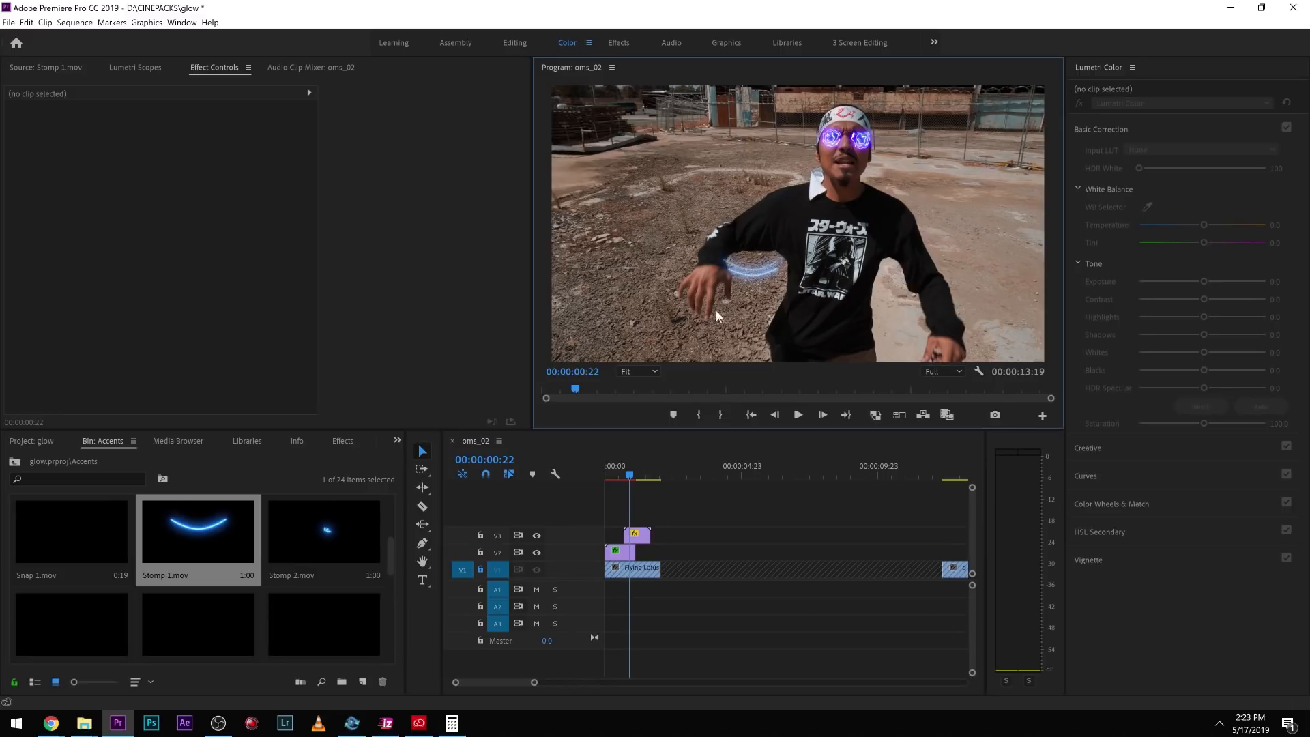
pyautogui.click(634, 536)
pyautogui.click(64, 122)
pyautogui.moveTo(757, 267); pyautogui.dragTo(741, 341)
pyautogui.press('space')
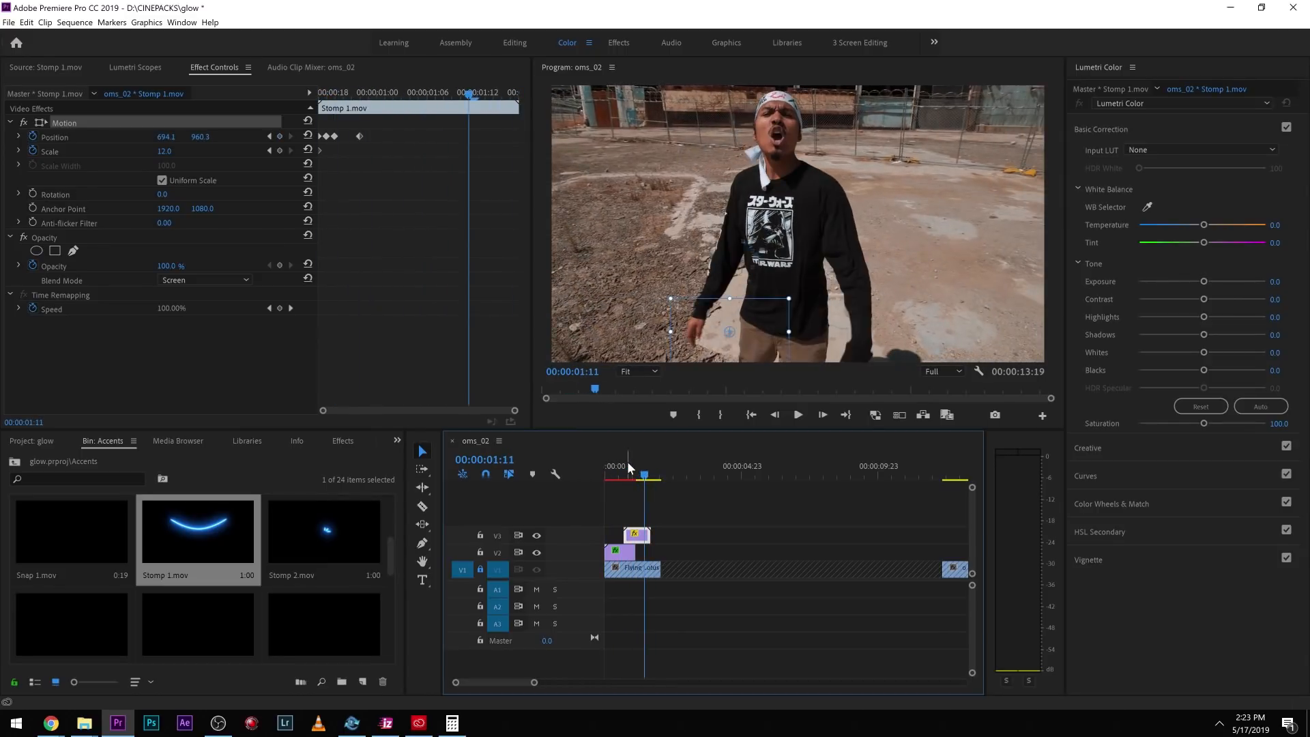
pyautogui.click(604, 465)
pyautogui.press('space')
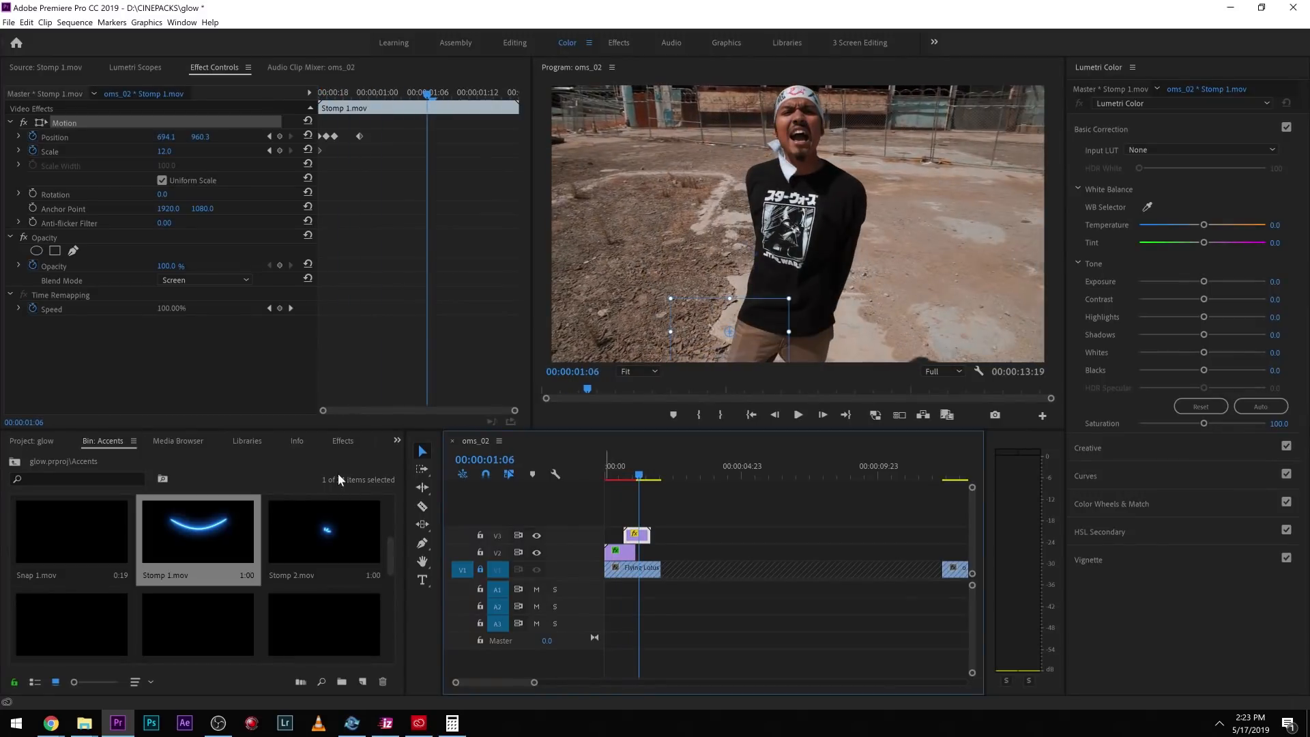
# - Preview the Stomp 4 and Stomp 3 clips from the Accents bin
pyautogui.scroll(-1, 196, 538)
pyautogui.doubleClick(197, 539)
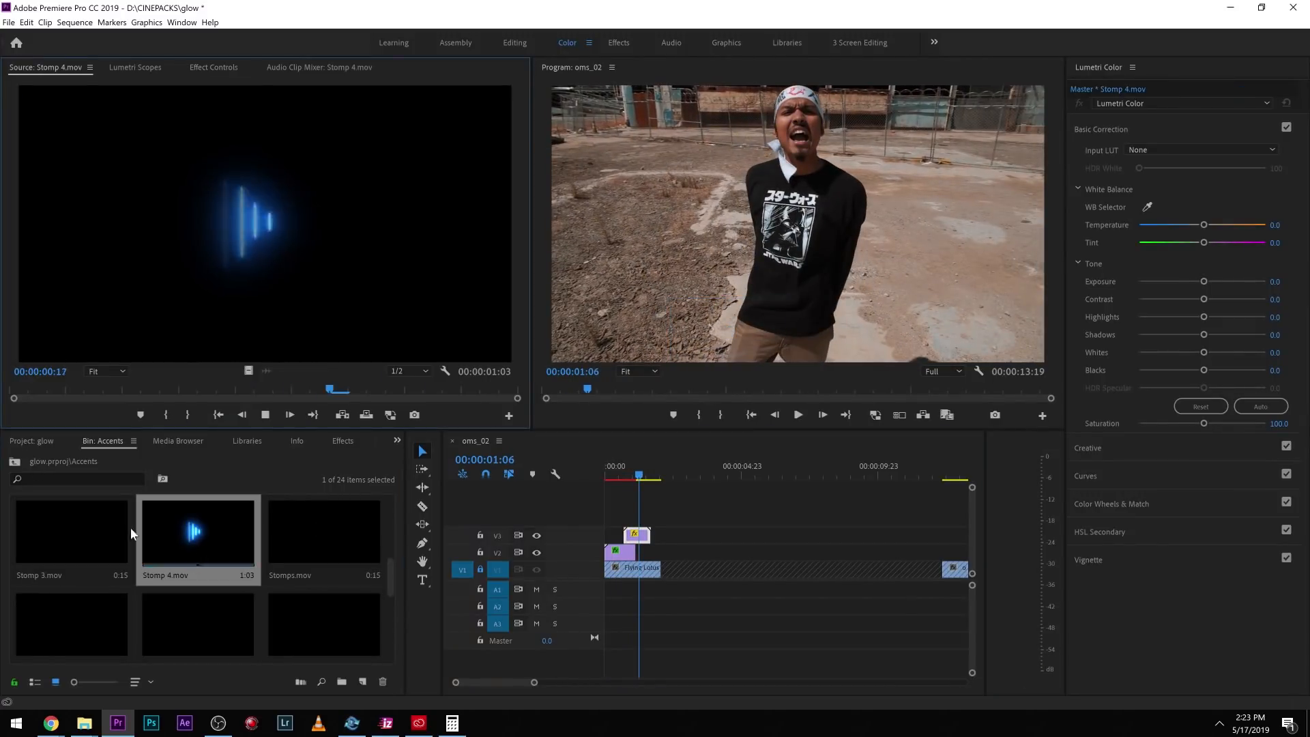
pyautogui.doubleClick(72, 518)
pyautogui.moveTo(181, 390); pyautogui.dragTo(2, 413)
pyautogui.press('space')
pyautogui.press('space')
# - Place Stomp 3.mov on track V4 above Stomp 1 and set its blend mode to Screen
pyautogui.moveTo(273, 376); pyautogui.dragTo(626, 519)
pyautogui.click(617, 466)
pyautogui.click(627, 468)
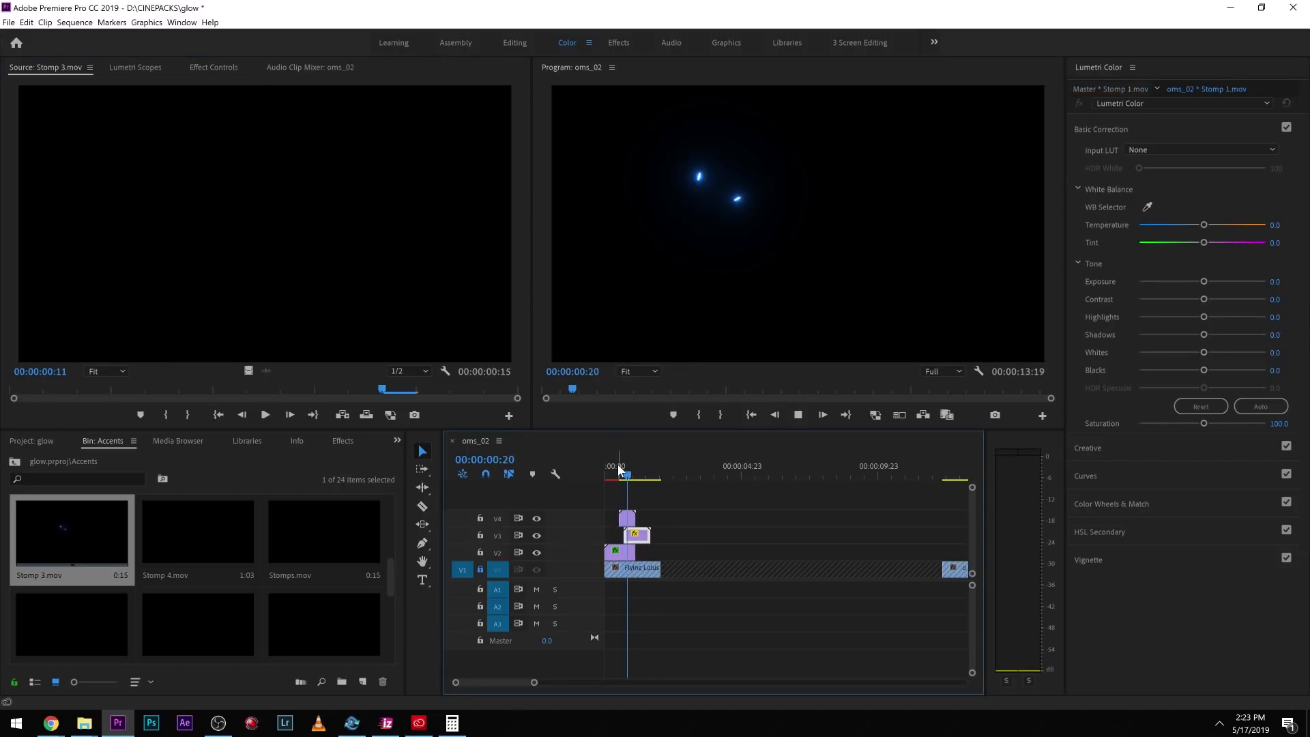
pyautogui.click(626, 518)
pyautogui.click(213, 67)
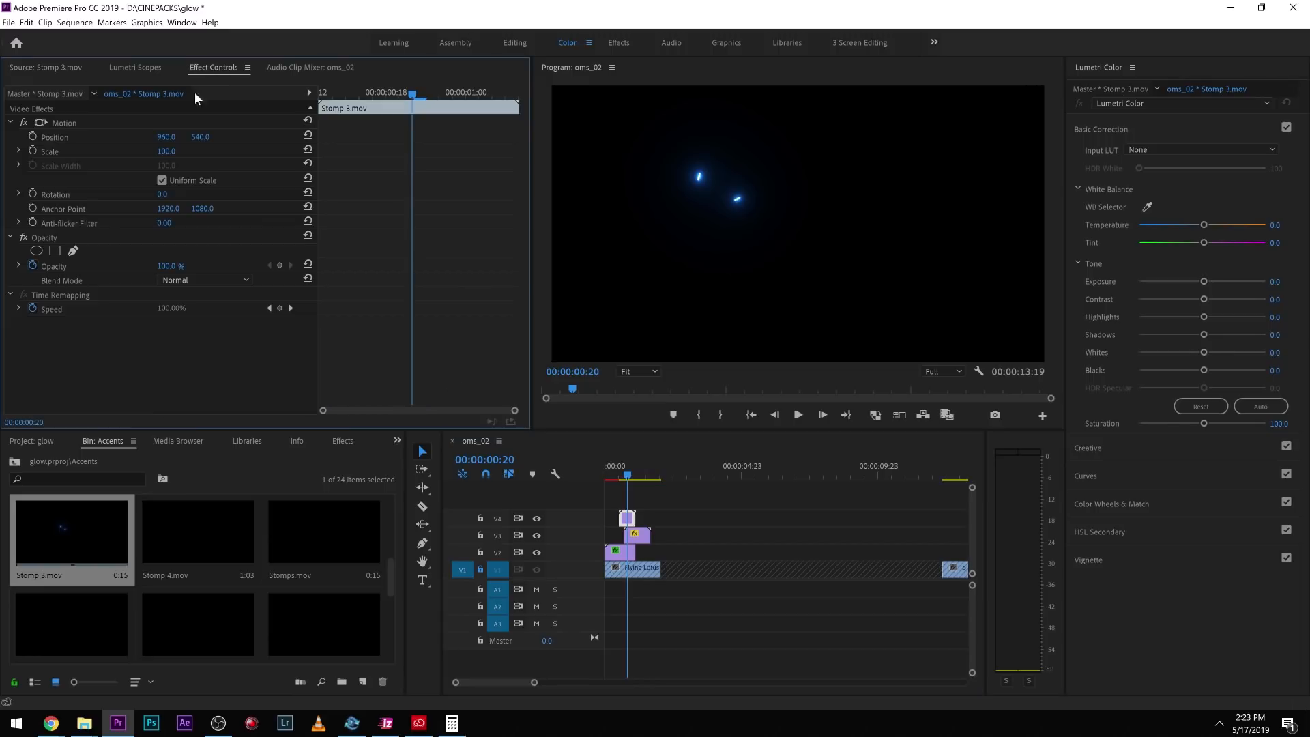
pyautogui.click(188, 278)
pyautogui.click(190, 419)
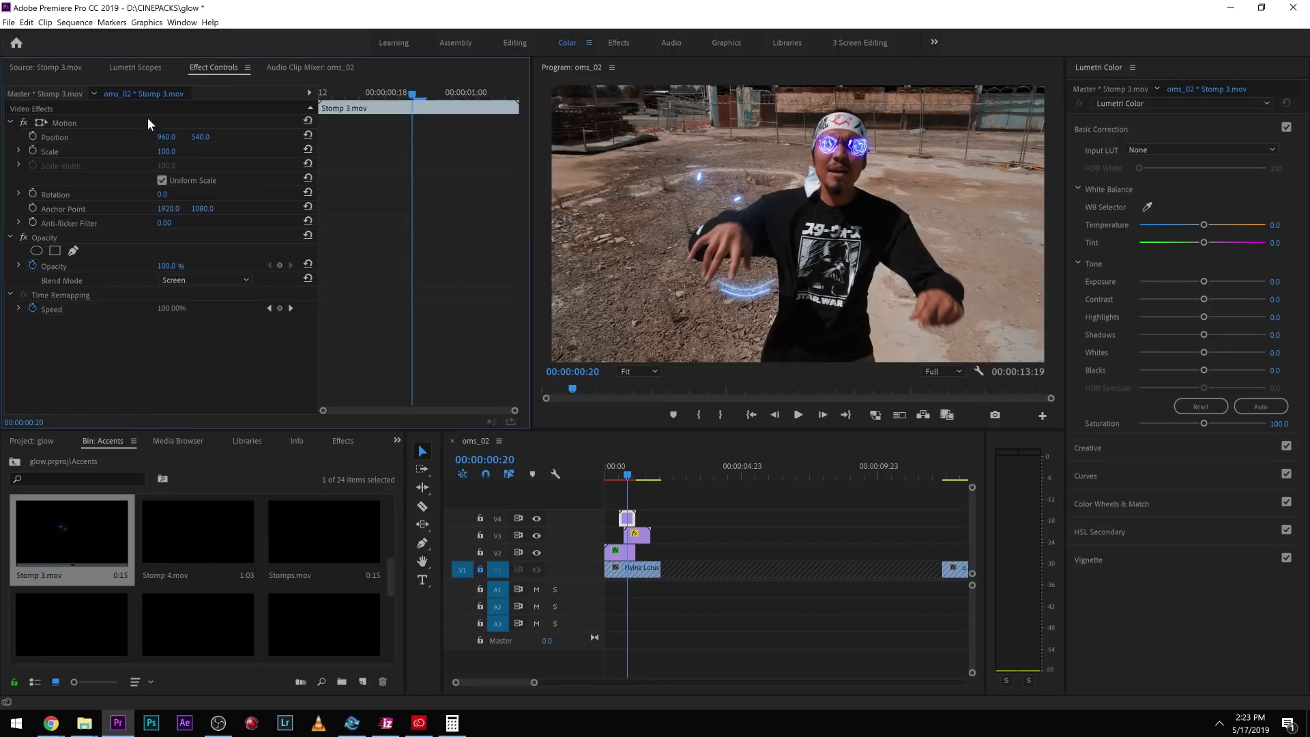
# - Scale Stomp 3 to 136, move it around the head at about 1633, 327, and align its start with the Stomp 1 clip
pyautogui.moveTo(166, 151); pyautogui.dragTo(190, 151)
pyautogui.click(66, 124)
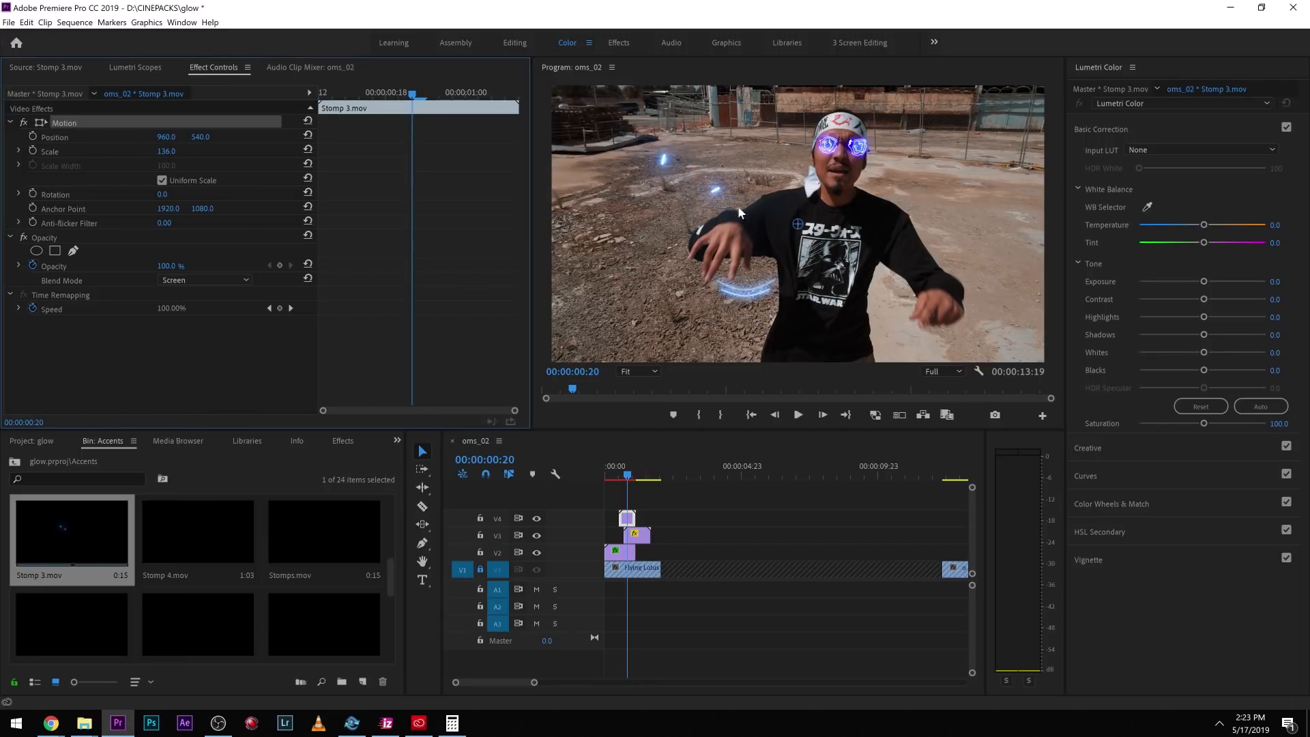
pyautogui.moveTo(718, 183); pyautogui.dragTo(879, 129)
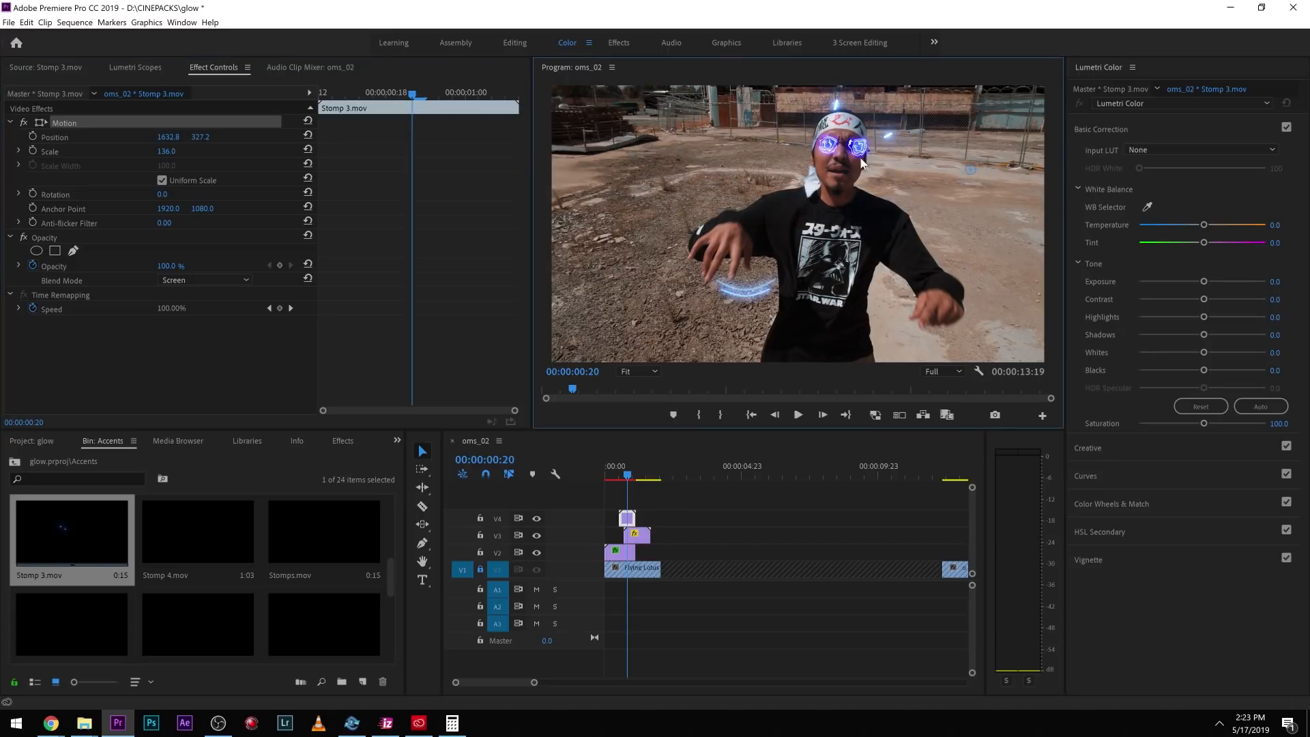
pyautogui.moveTo(624, 466); pyautogui.dragTo(619, 465)
pyautogui.press('space')
pyautogui.click(628, 464)
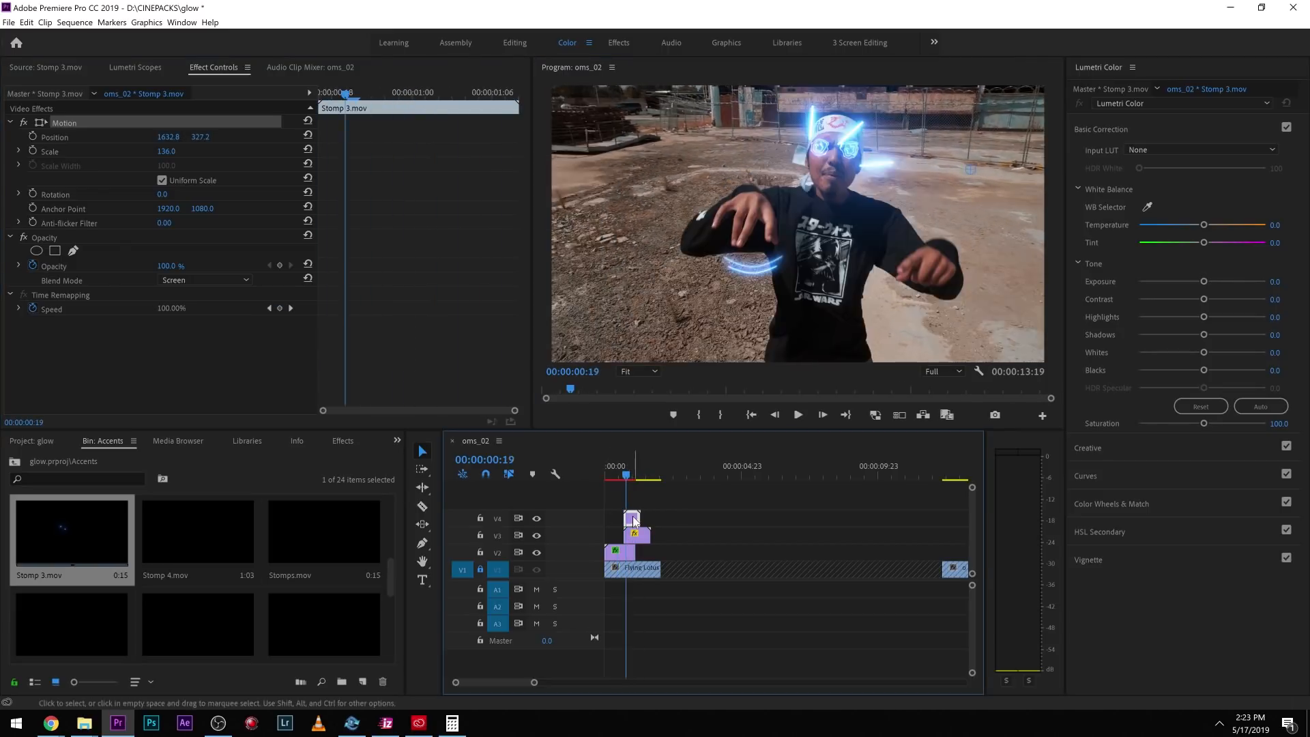
# - Enable Stomp 3's Position and Scale keyframes at 00:00:00:19 and set its position to about 1710, 255 above the head
pyautogui.click(32, 136)
pyautogui.click(32, 151)
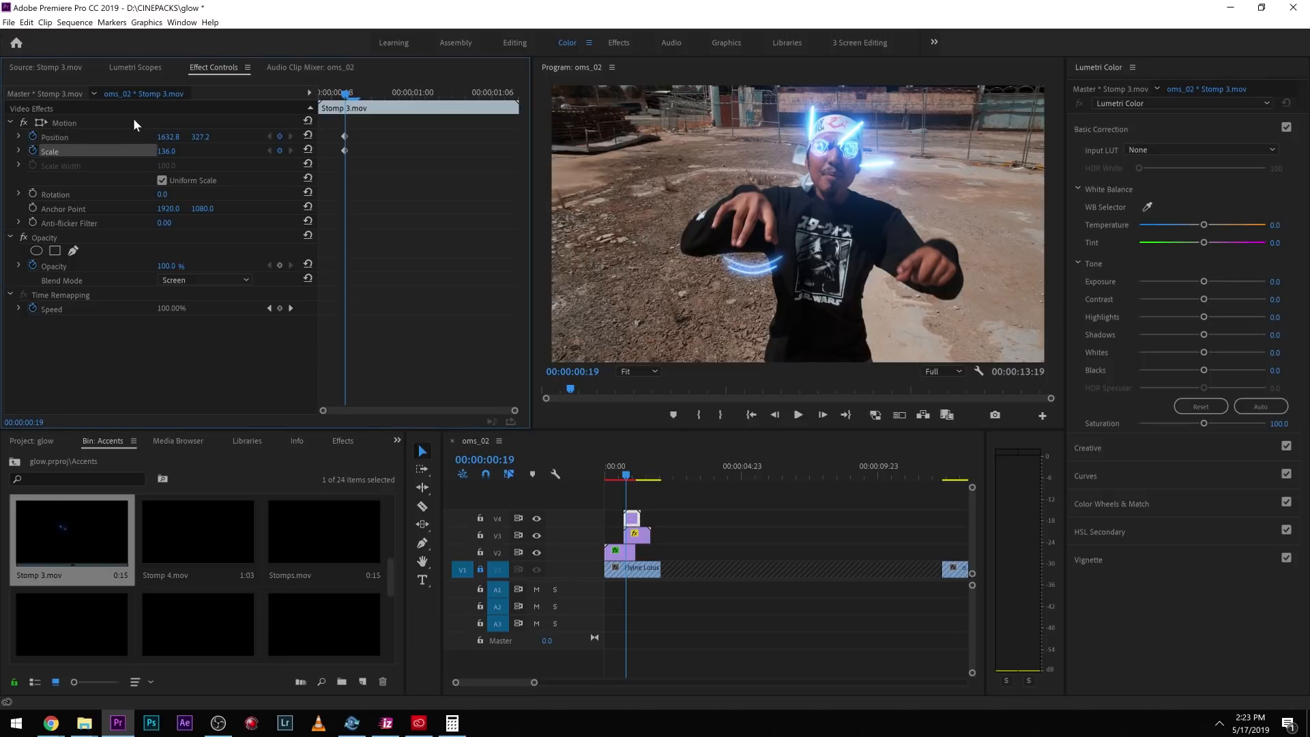
pyautogui.click(71, 122)
pyautogui.moveTo(828, 130); pyautogui.dragTo(848, 112)
pyautogui.click(410, 263)
# - Step through the frames after 00:00:00:19 and replay the sequence to check the head and hand accents
pyautogui.press('Right')
pyautogui.press('Right')
pyautogui.press('Right')
pyautogui.press('Right')
pyautogui.press('Right')
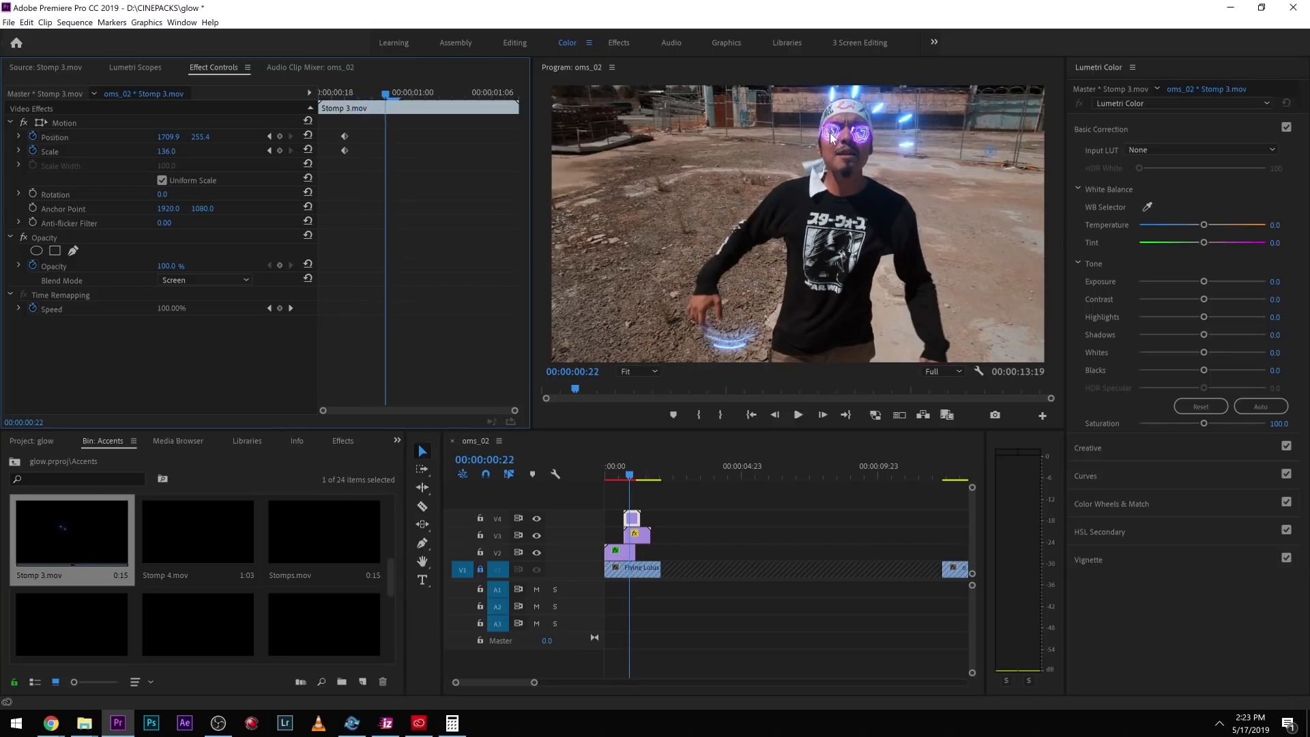
pyautogui.press('Right')
pyautogui.press('Right')
pyautogui.press('Right')
pyautogui.moveTo(642, 476); pyautogui.dragTo(612, 478)
pyautogui.press('space')
pyautogui.click(612, 477)
pyautogui.press('space')
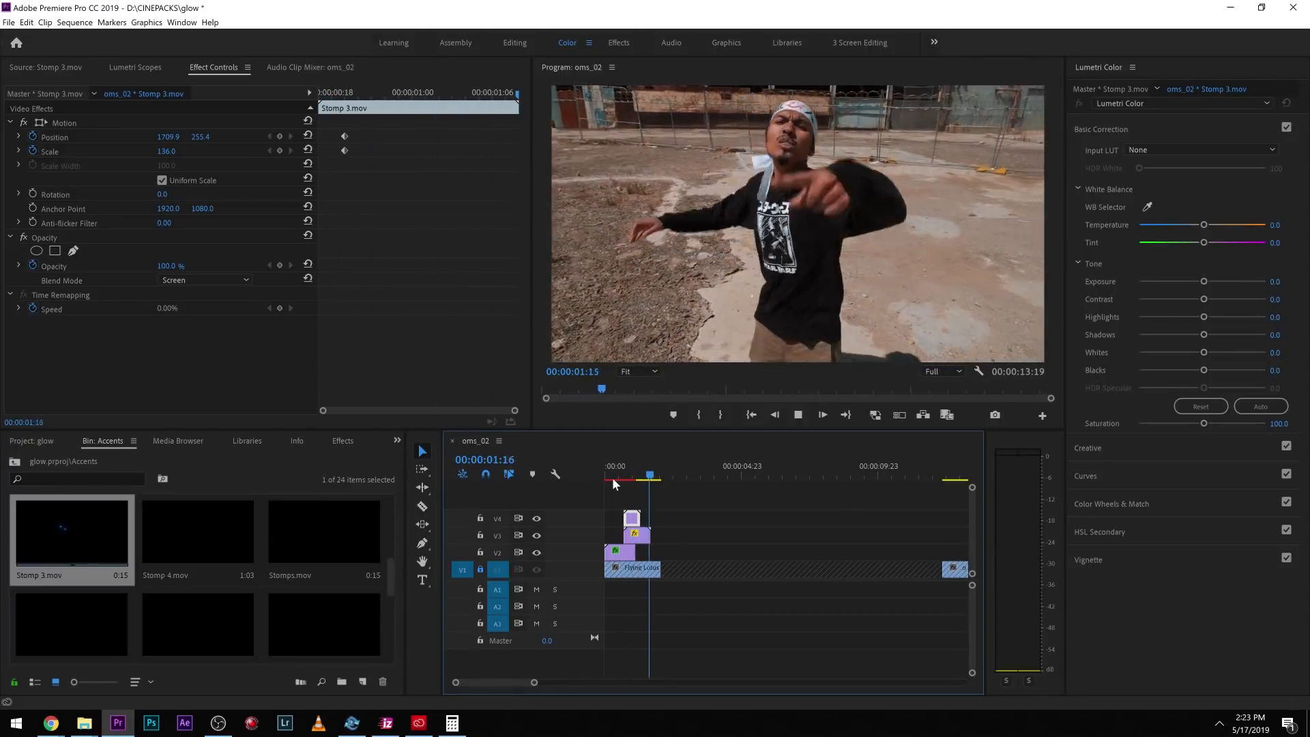
pyautogui.click(628, 478)
pyautogui.press('space')
pyautogui.click(625, 482)
# - Duplicate Stomp 3 onto V5 starting at 00:00:00:13, without Position and Scale keyframes, scaled to 87 and positioned at about 1441, 801
pyautogui.moveTo(632, 521); pyautogui.dragTo(632, 504)
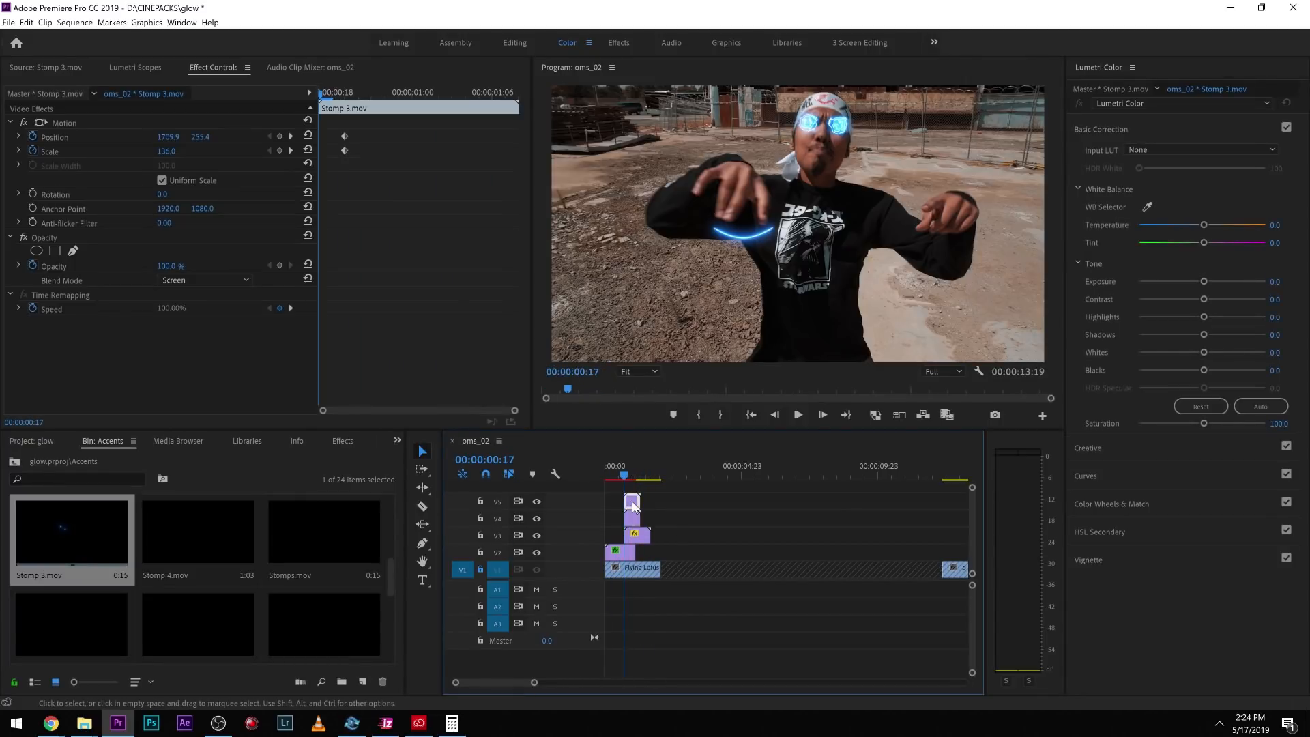
pyautogui.doubleClick(632, 502)
pyautogui.moveTo(632, 499); pyautogui.dragTo(610, 499)
pyautogui.moveTo(610, 499); pyautogui.dragTo(626, 497)
pyautogui.press('=')
pyautogui.press('=')
pyautogui.press('=')
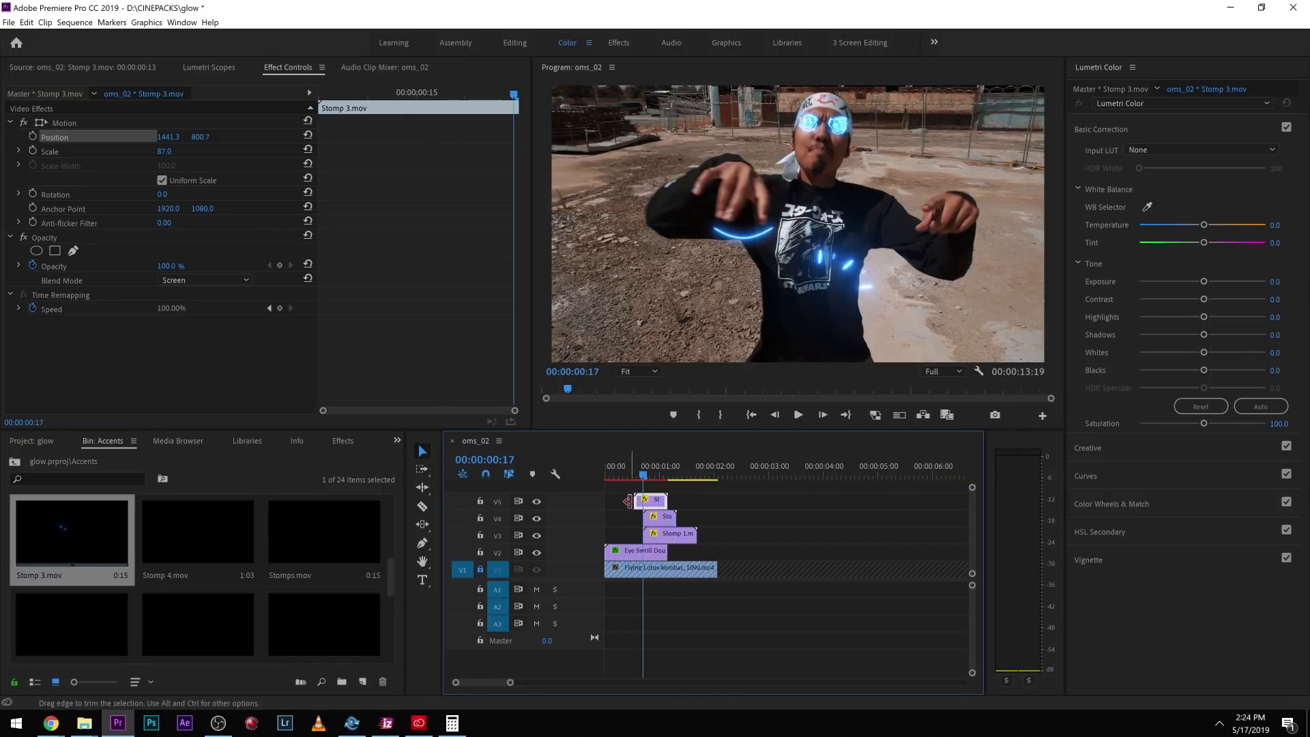
# - Apply the Horizontal Flip effect to the Stomp 3 copy on V5 and move it beside the second hand, at about 1122, 516
pyautogui.click(333, 442)
pyautogui.write('flip')
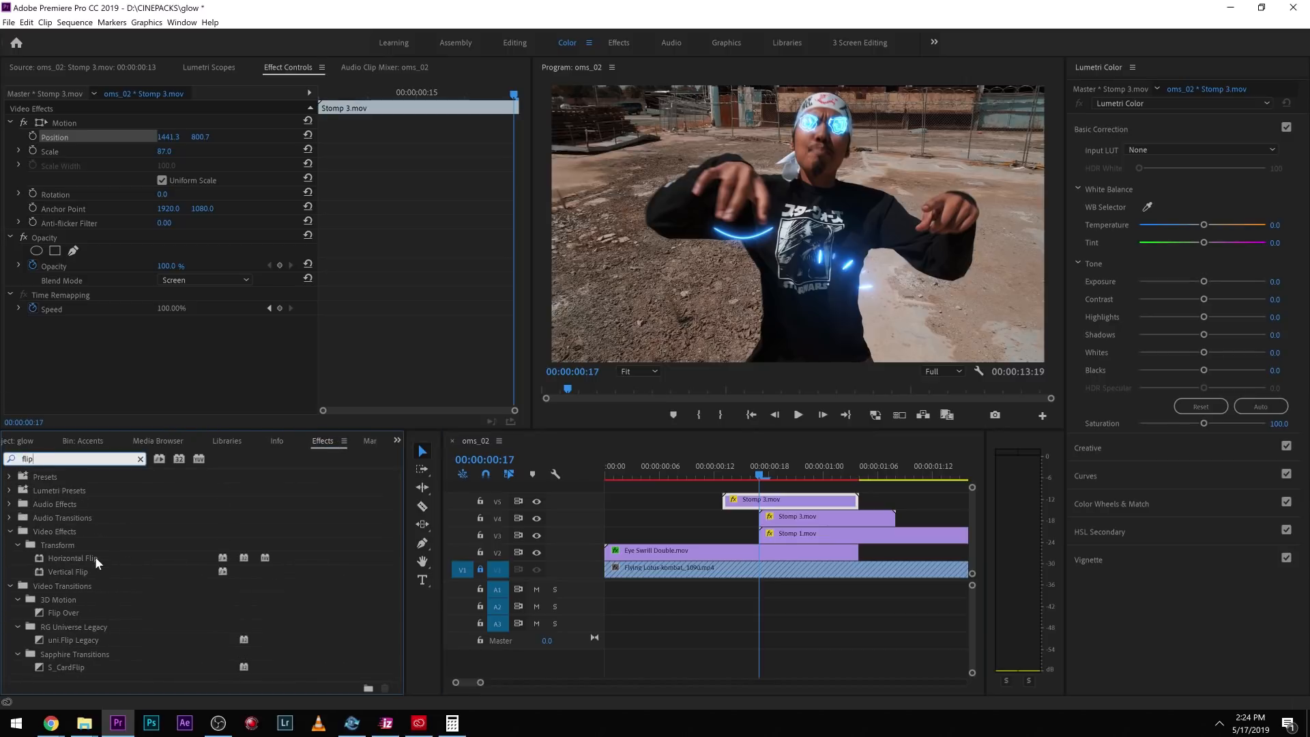
pyautogui.moveTo(96, 555); pyautogui.dragTo(80, 121)
pyautogui.moveTo(1005, 272); pyautogui.dragTo(924, 199)
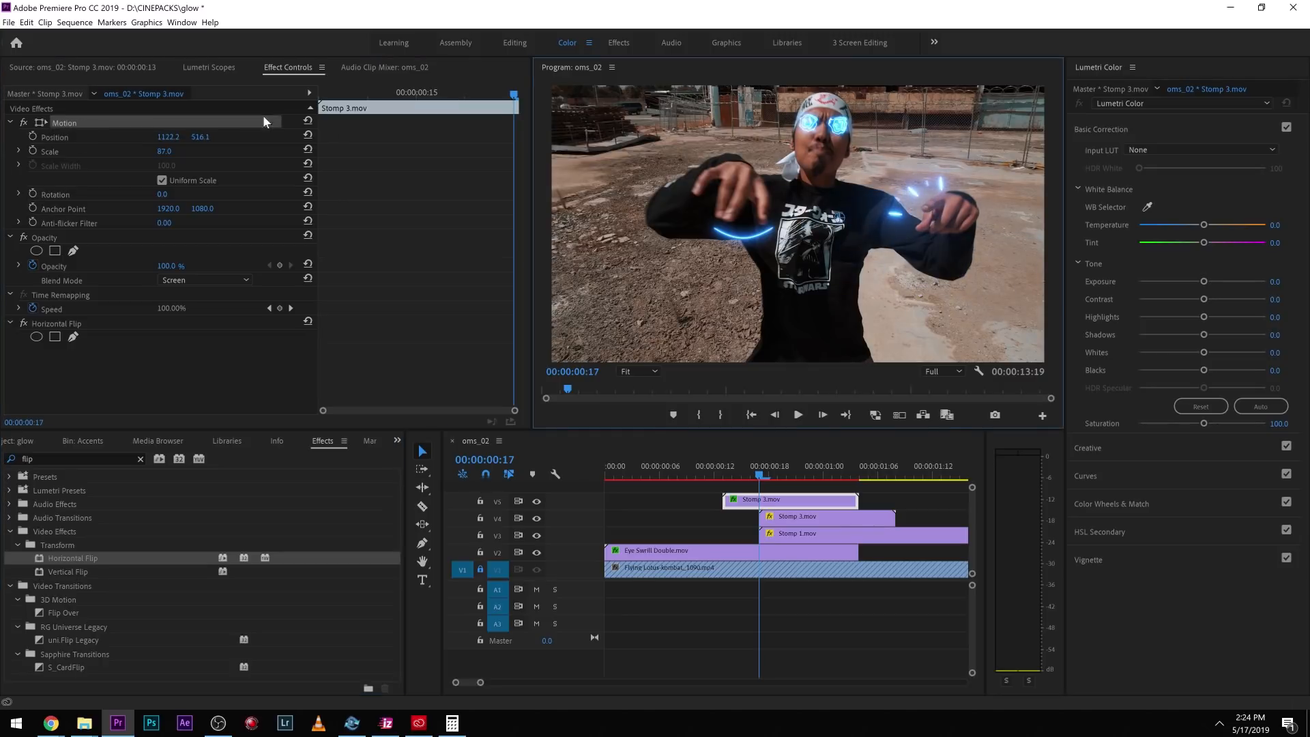
# - Enable the V5 copy's Position and Scale keyframes at its first frame, 00:00:00:13, set its scale to 72, and reposition it by the hand
pyautogui.click(362, 96)
pyautogui.click(341, 99)
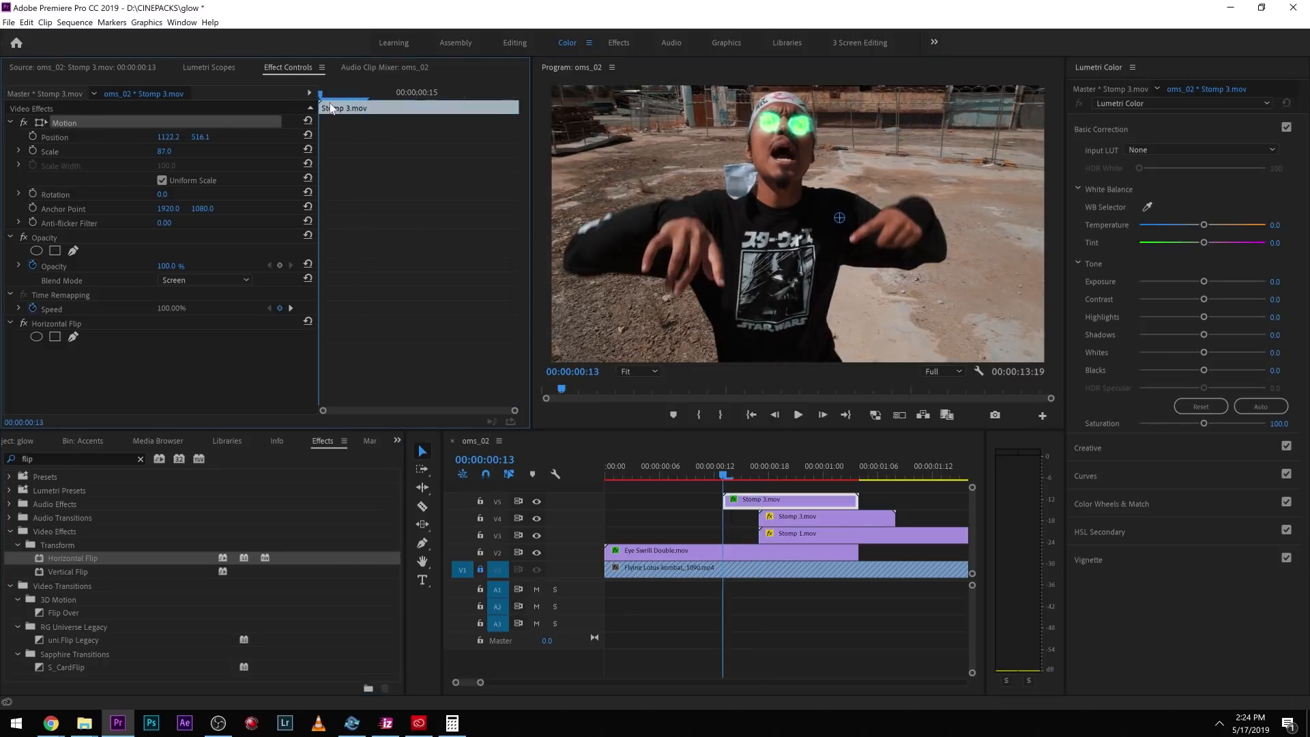
pyautogui.click(32, 136)
pyautogui.click(32, 150)
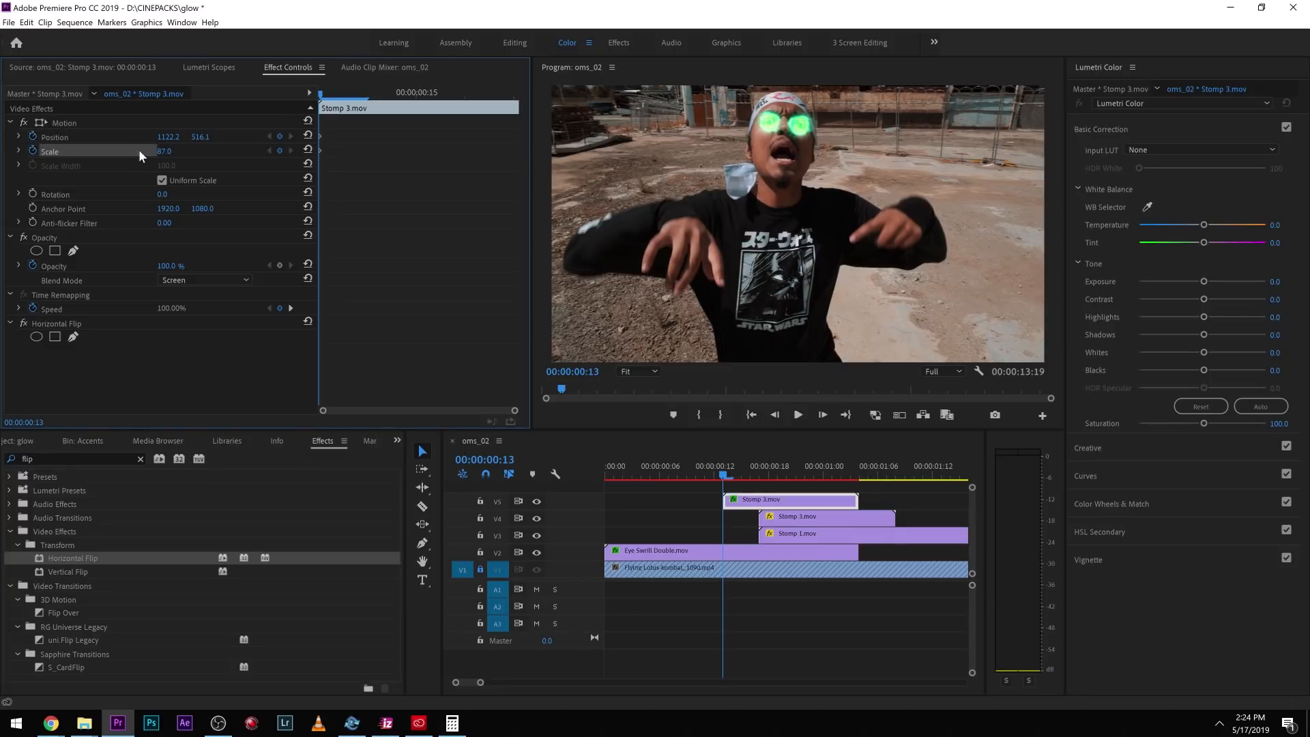
pyautogui.click(103, 121)
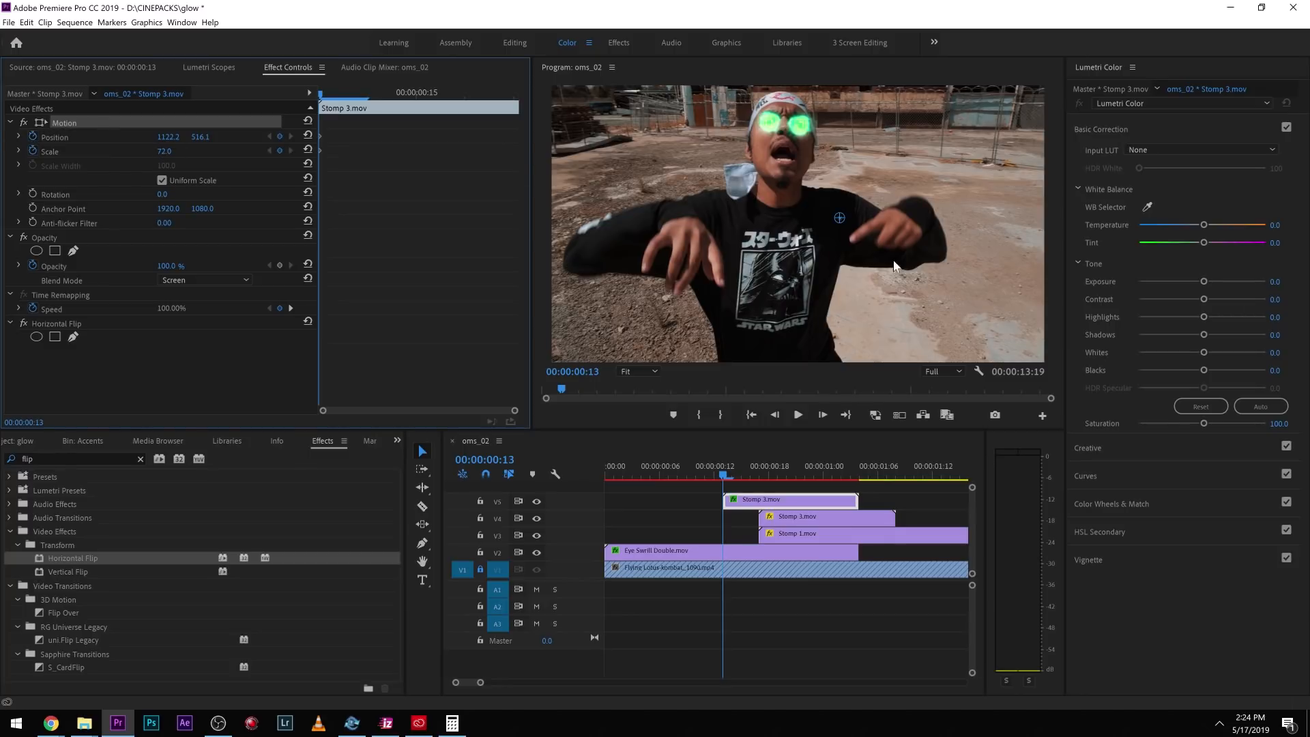
pyautogui.moveTo(909, 232); pyautogui.dragTo(875, 222)
# - At 00:00:00:14, keyframe the V5 copy's position at about 1053, 503, scale at 41 and rotation at -8.9°
pyautogui.click(752, 487)
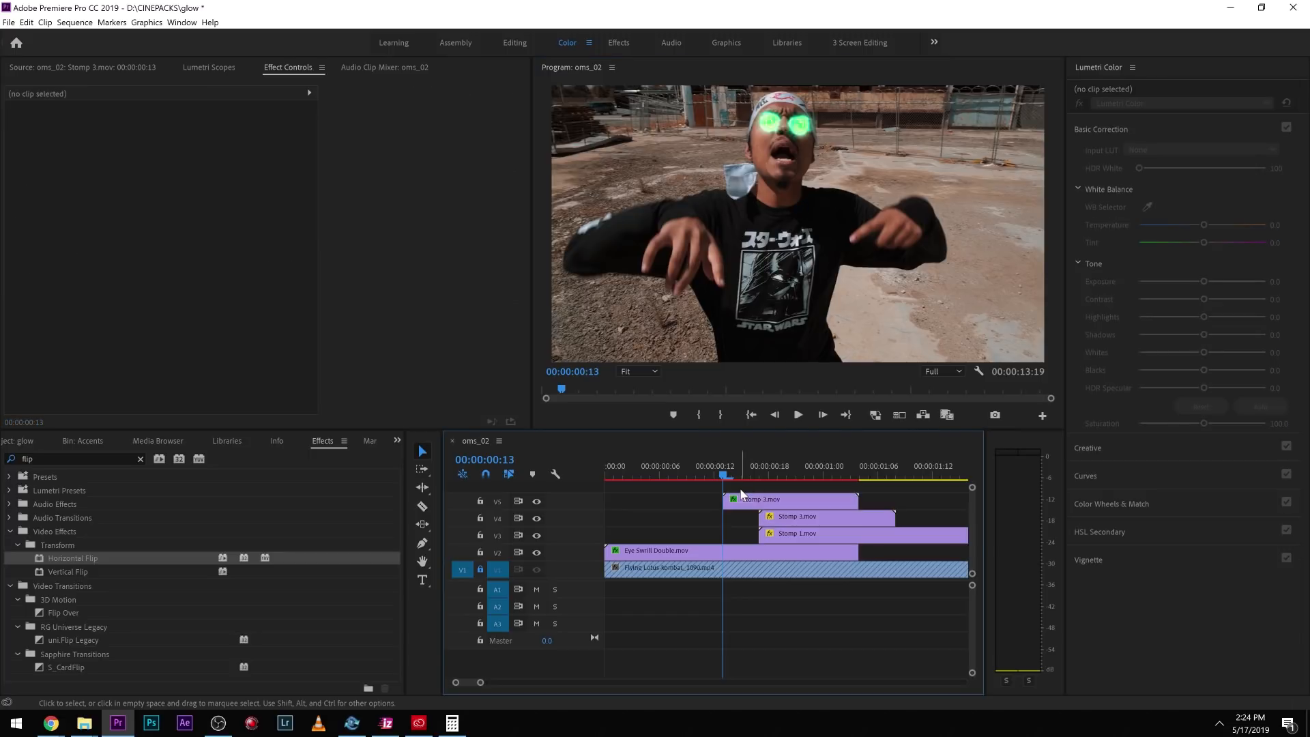
pyautogui.press('Right')
pyautogui.click(758, 508)
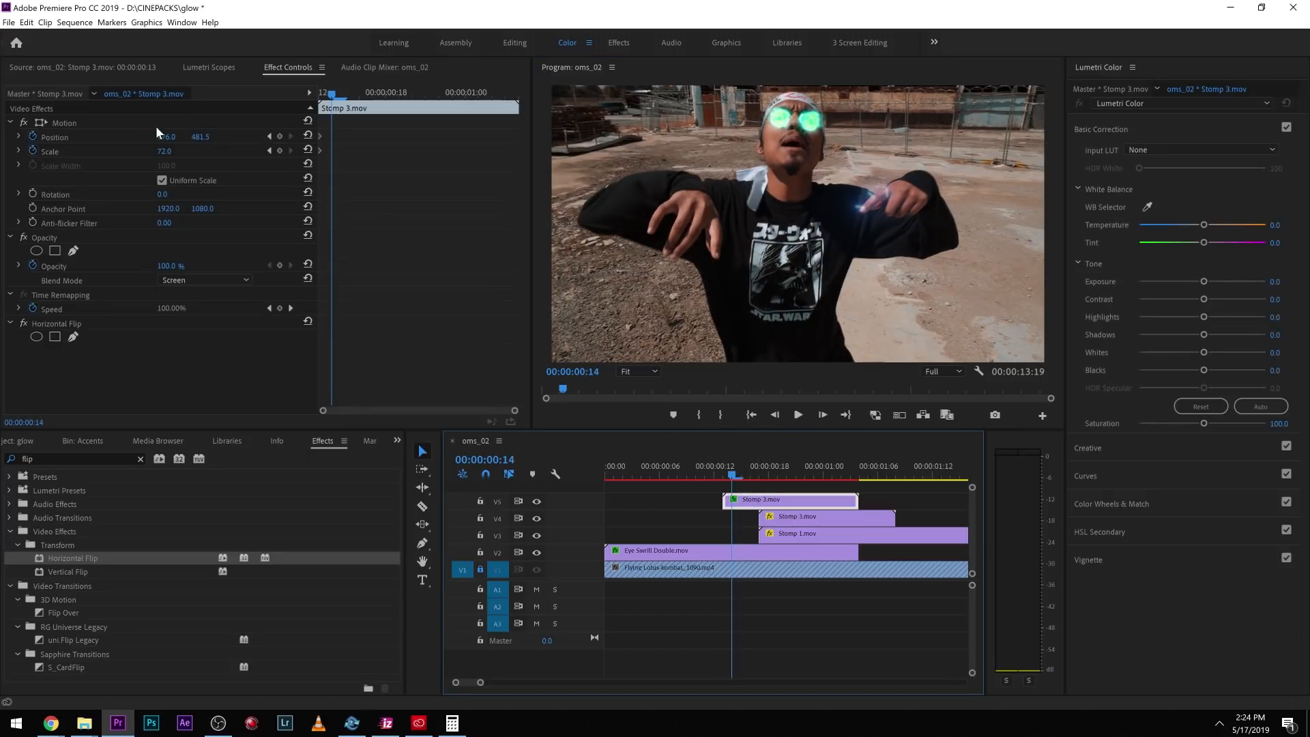
pyautogui.click(107, 123)
pyautogui.moveTo(843, 266); pyautogui.dragTo(863, 270)
pyautogui.click(865, 271)
pyautogui.moveTo(1025, 325); pyautogui.dragTo(1040, 293)
pyautogui.moveTo(920, 239); pyautogui.dragTo(922, 241)
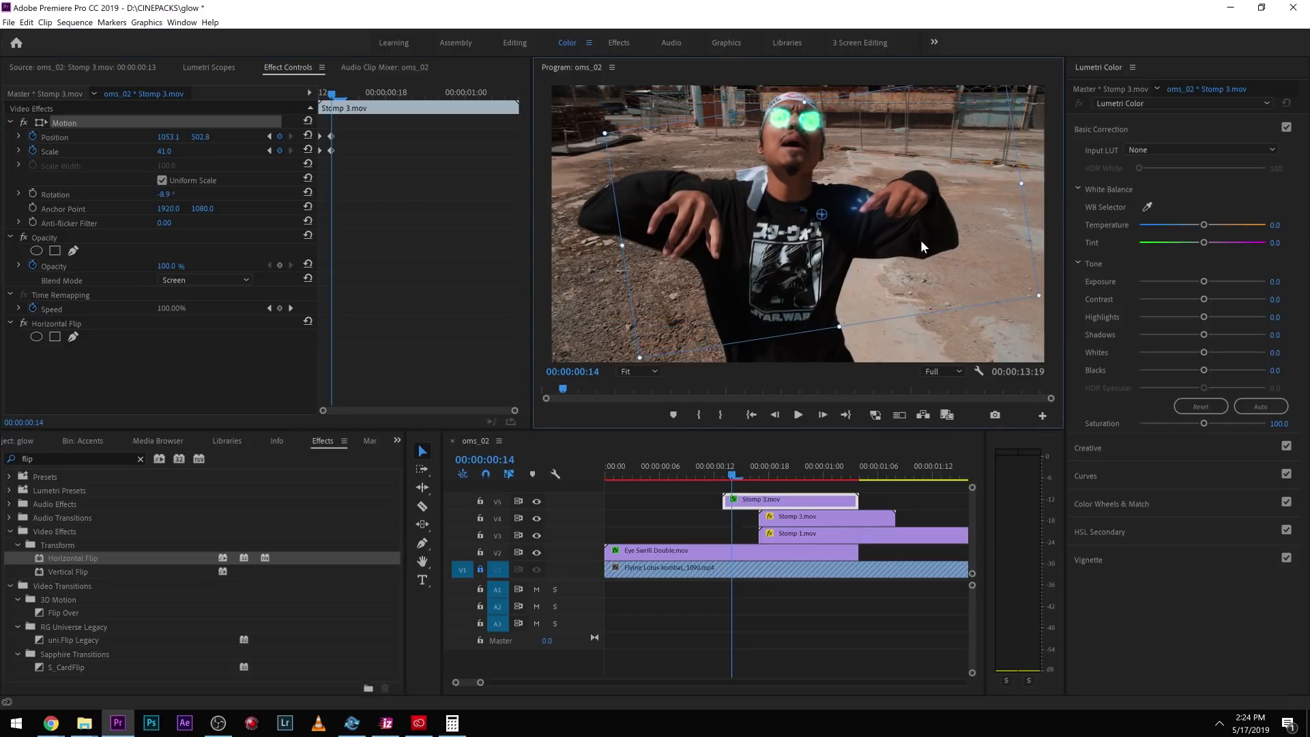
pyautogui.click(32, 192)
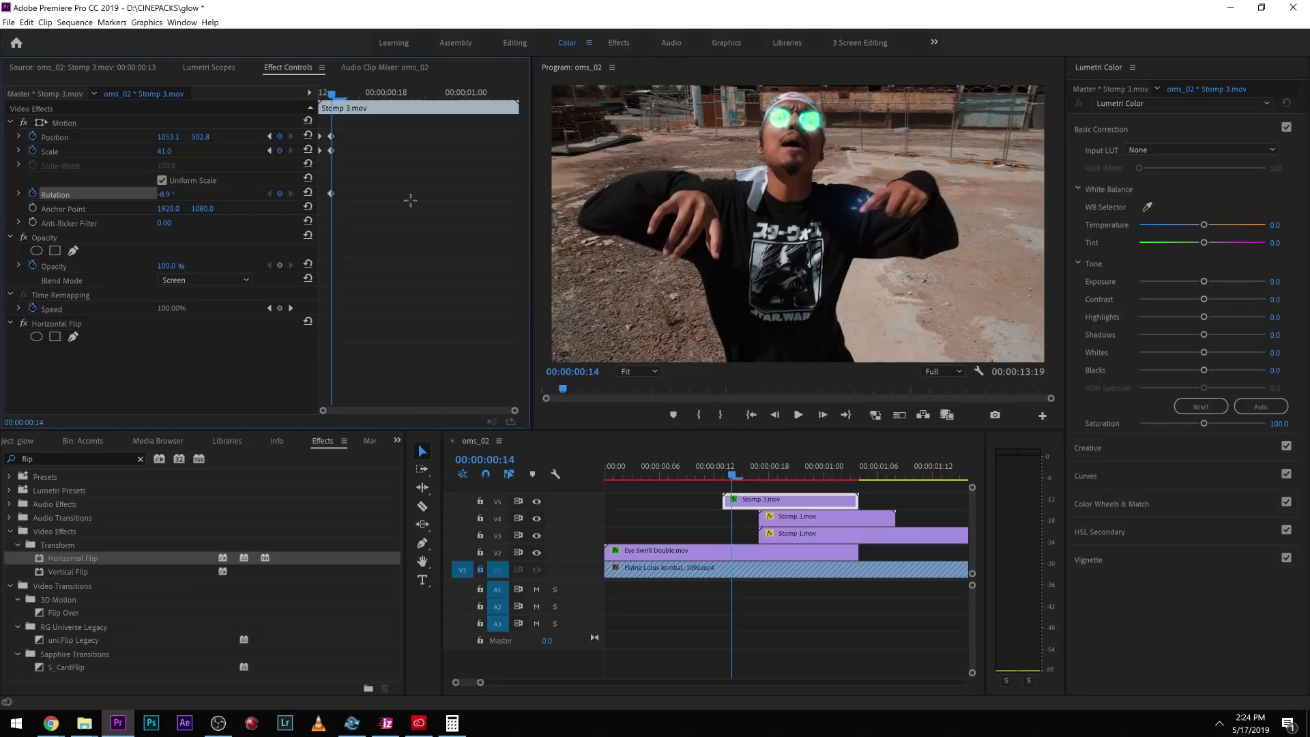
# - Keyframe the V5 copy's position at 00:00:00:15 and 00:00:00:17 to follow the hand, ending at about 1311, 500
pyautogui.press('Right')
pyautogui.click(115, 123)
pyautogui.moveTo(931, 223)
pyautogui.mouseDown()
pyautogui.moveTo(969, 221)
pyautogui.moveTo(944, 220)
pyautogui.mouseUp()
pyautogui.press('Right')
pyautogui.click(465, 247)
pyautogui.press('Right')
pyautogui.click(393, 253)
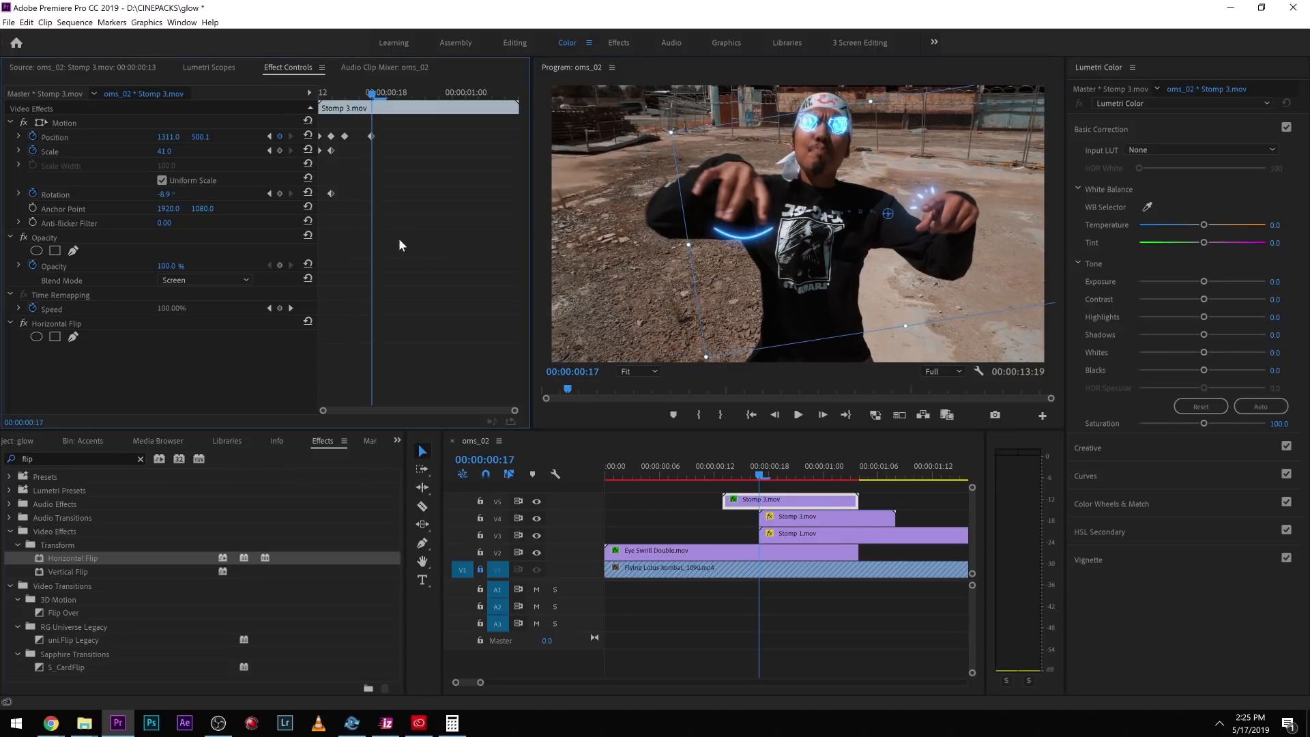
# - Keyframe the V5 copy's position on frames 00:00:00:18 to 00:00:00:20 to follow the lowering hand, ending at about 1165, 750
pyautogui.press('Right')
pyautogui.moveTo(886, 276); pyautogui.dragTo(909, 299)
pyautogui.click(478, 270)
pyautogui.press('Right')
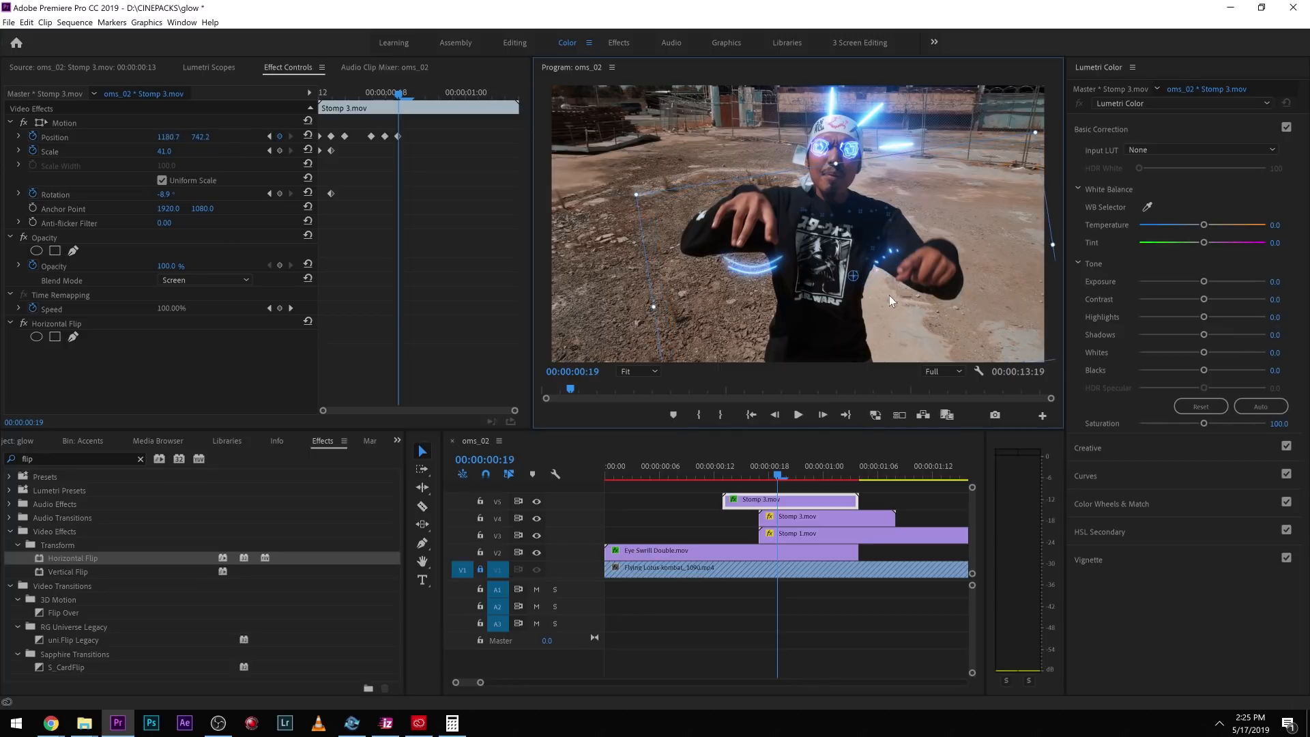
pyautogui.press('Right')
pyautogui.moveTo(890, 331); pyautogui.dragTo(879, 329)
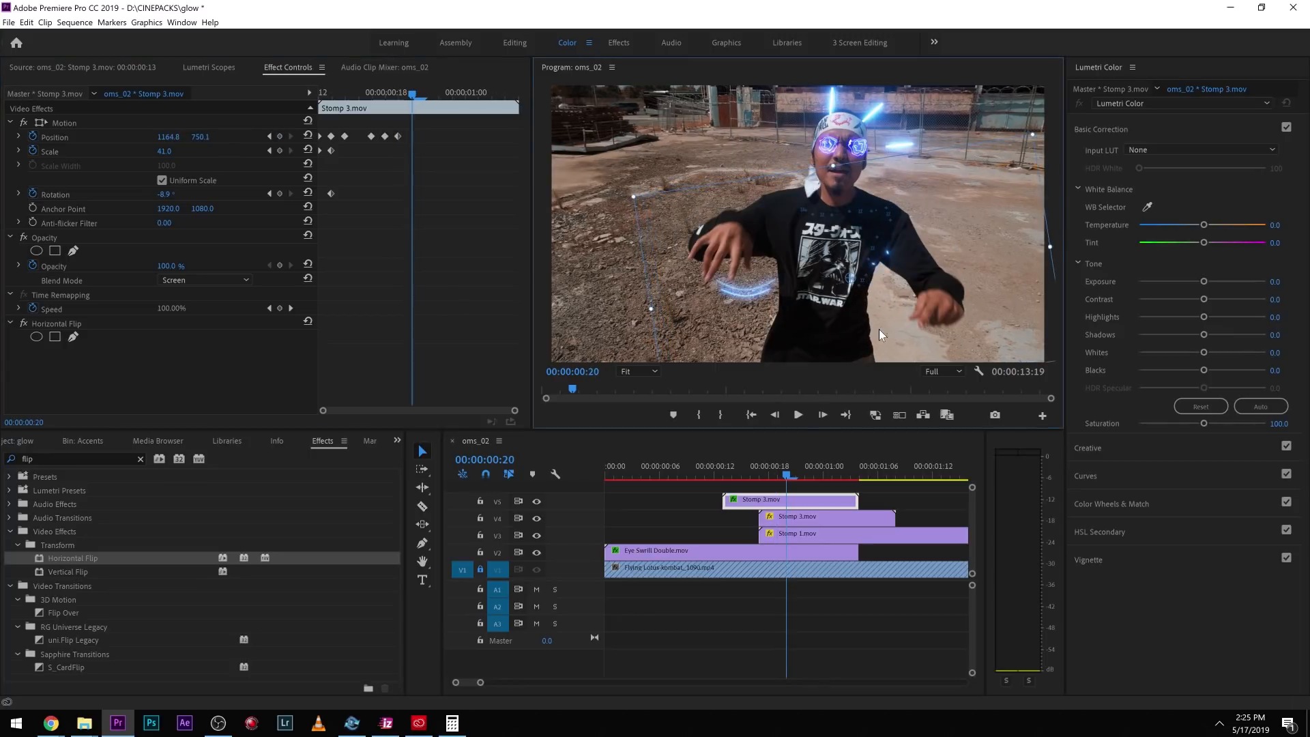
# - Play back the keyframed Stomp 3 hand effect, review the whole sequence, and return to 00:00:00:14
pyautogui.click(482, 292)
pyautogui.press('Right')
pyautogui.press('Right')
pyautogui.press('Right')
pyautogui.press('Right')
pyautogui.click(696, 468)
pyautogui.press('space')
pyautogui.press('space')
pyautogui.press('-')
pyautogui.press('-')
pyautogui.press('-')
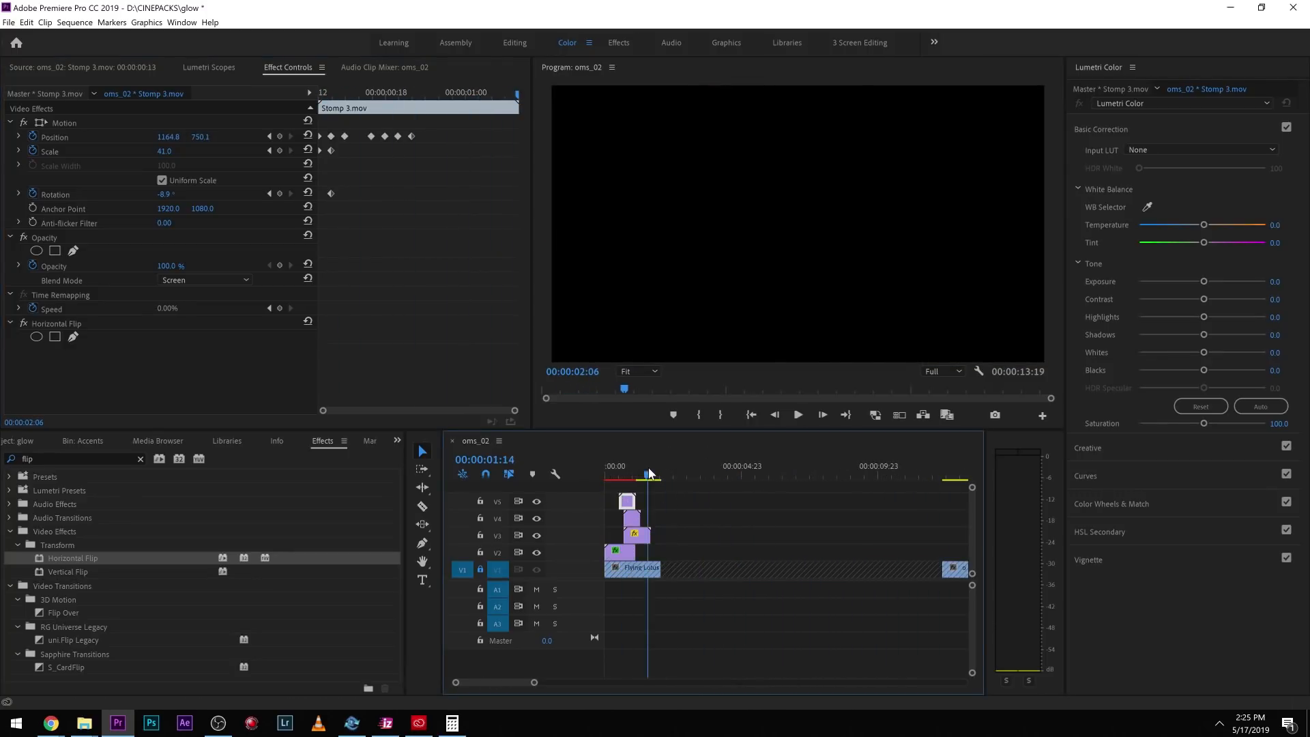
pyautogui.click(623, 471)
pyautogui.press('Left')
pyautogui.press('Left')
# - Open the Eyes bin and preview Cross Hair Single.mov and Eye Blink Double.mov
pyautogui.hotkey('shift', '1')
pyautogui.click(186, 609)
pyautogui.doubleClick(185, 609)
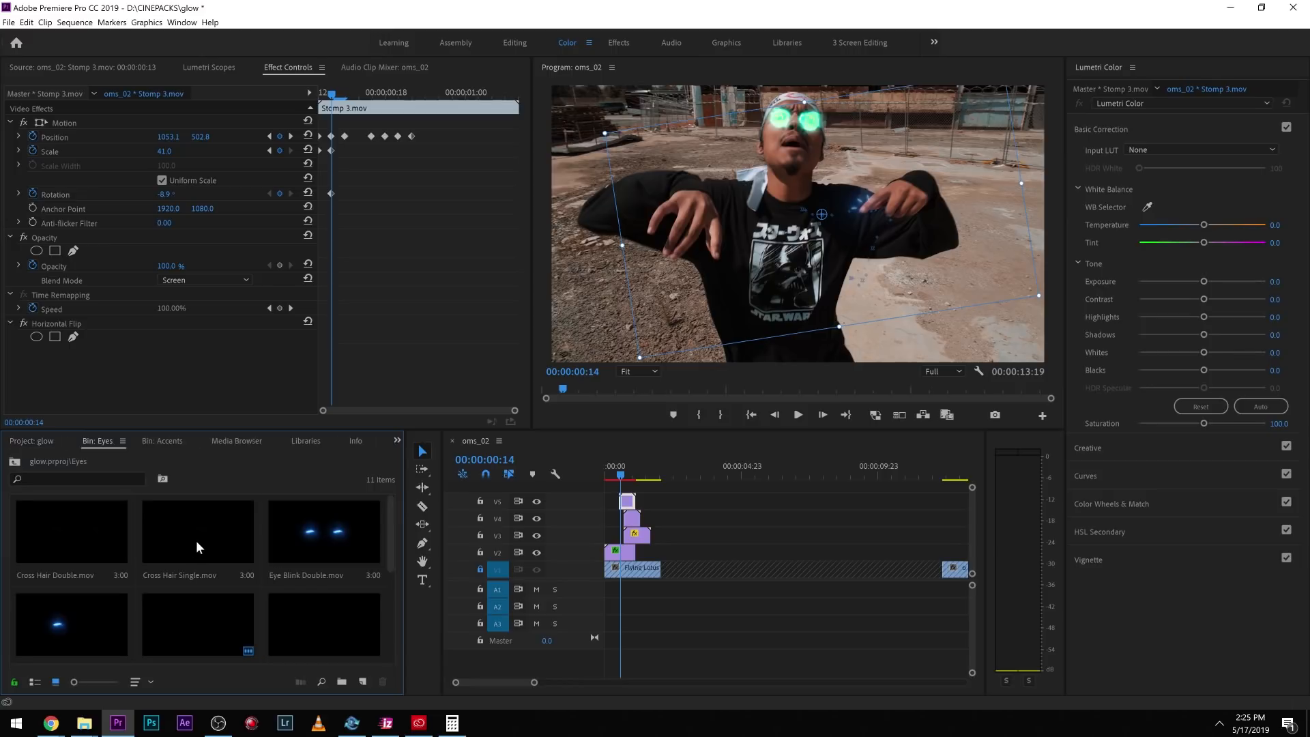
pyautogui.doubleClick(195, 540)
pyautogui.press('space')
pyautogui.doubleClick(312, 527)
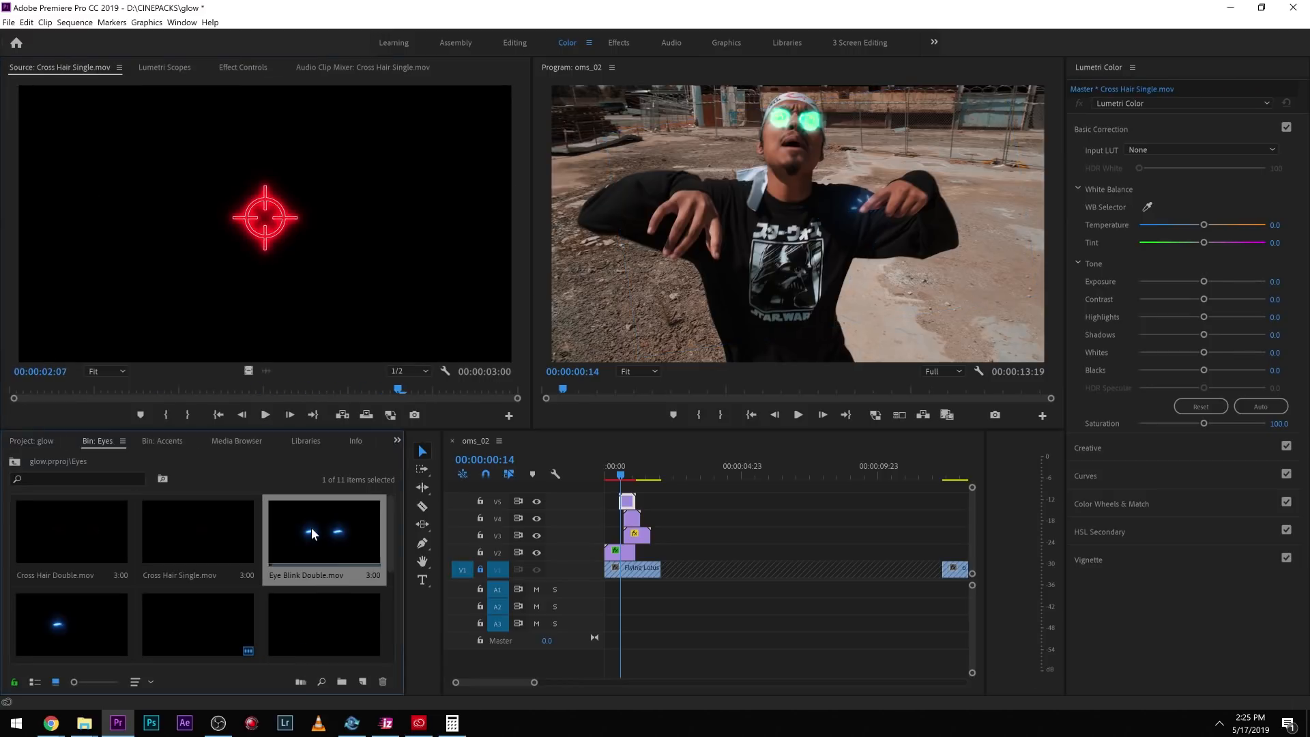
pyautogui.press('space')
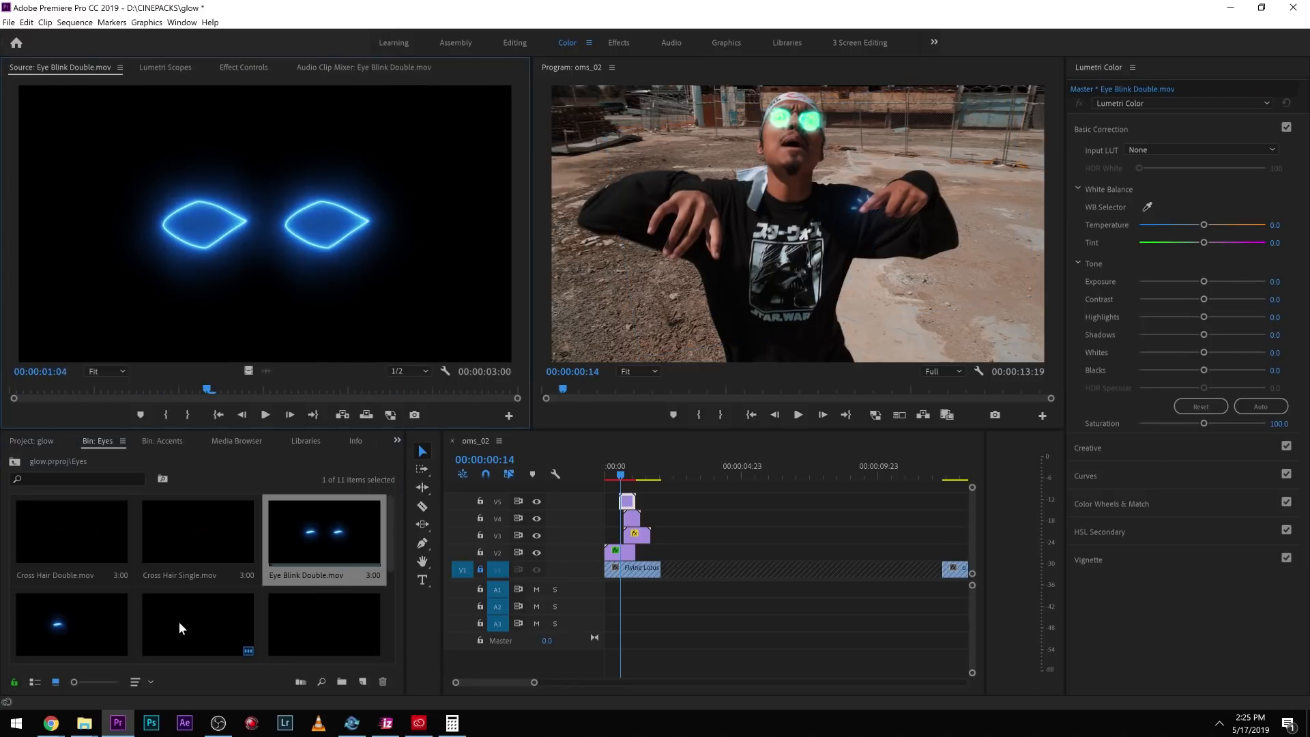
# - Preview Eye Swrill Double, Star Single, x eyes, x single and star eyes from the Eyes bin
pyautogui.doubleClick(179, 620)
pyautogui.press('space')
pyautogui.scroll(-2, 144, 617)
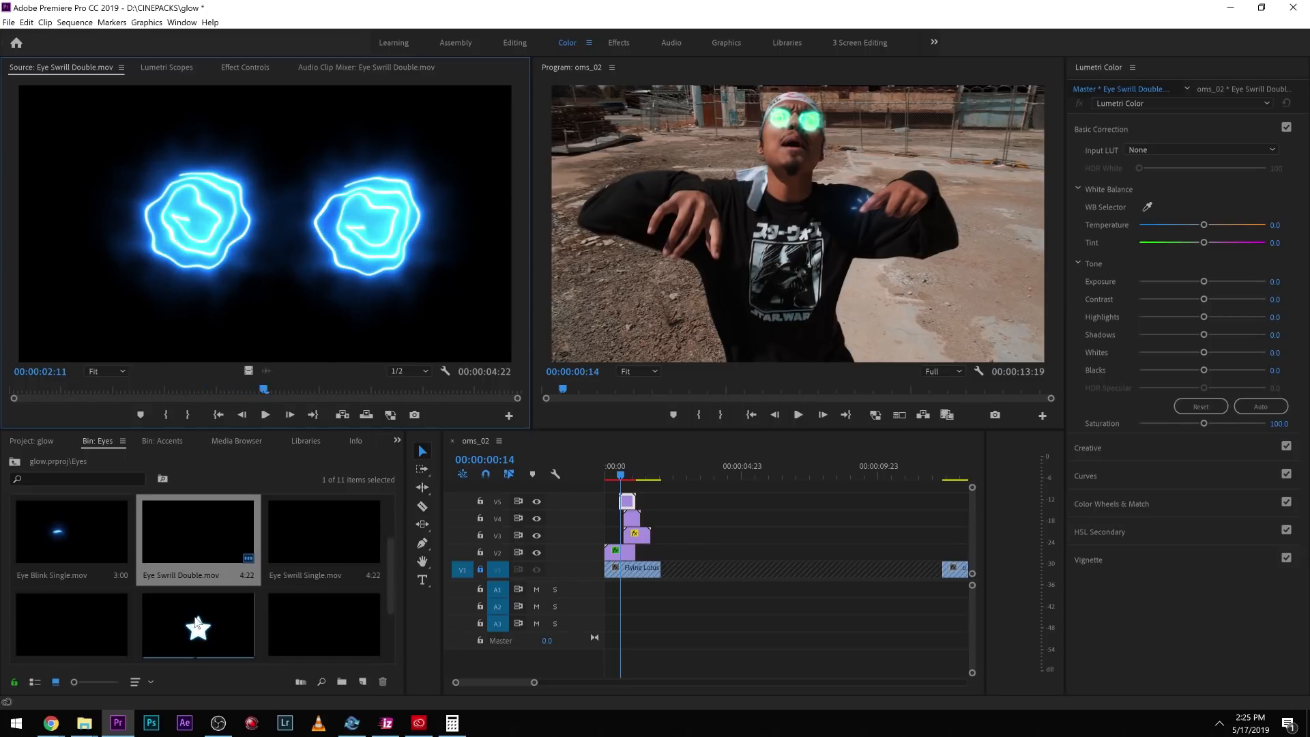
pyautogui.doubleClick(197, 624)
pyautogui.scroll(-2, 315, 595)
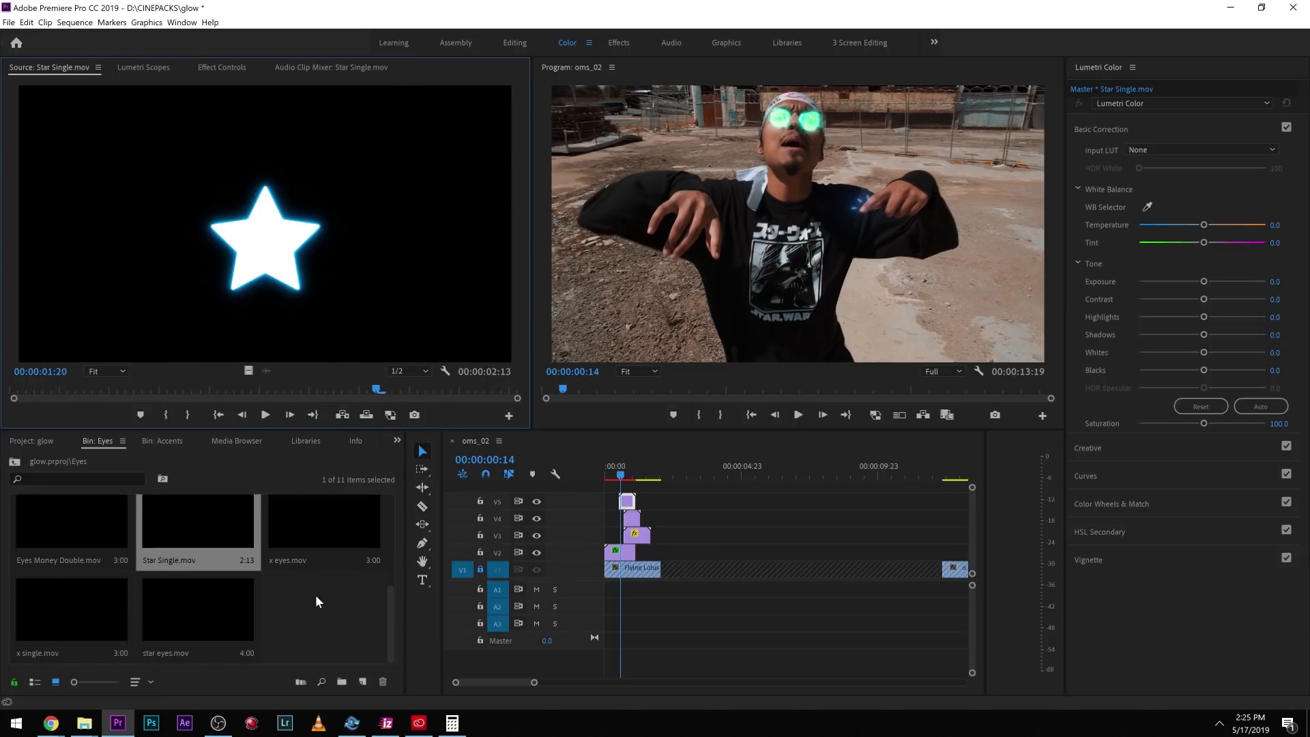
pyautogui.doubleClick(321, 523)
pyautogui.doubleClick(42, 587)
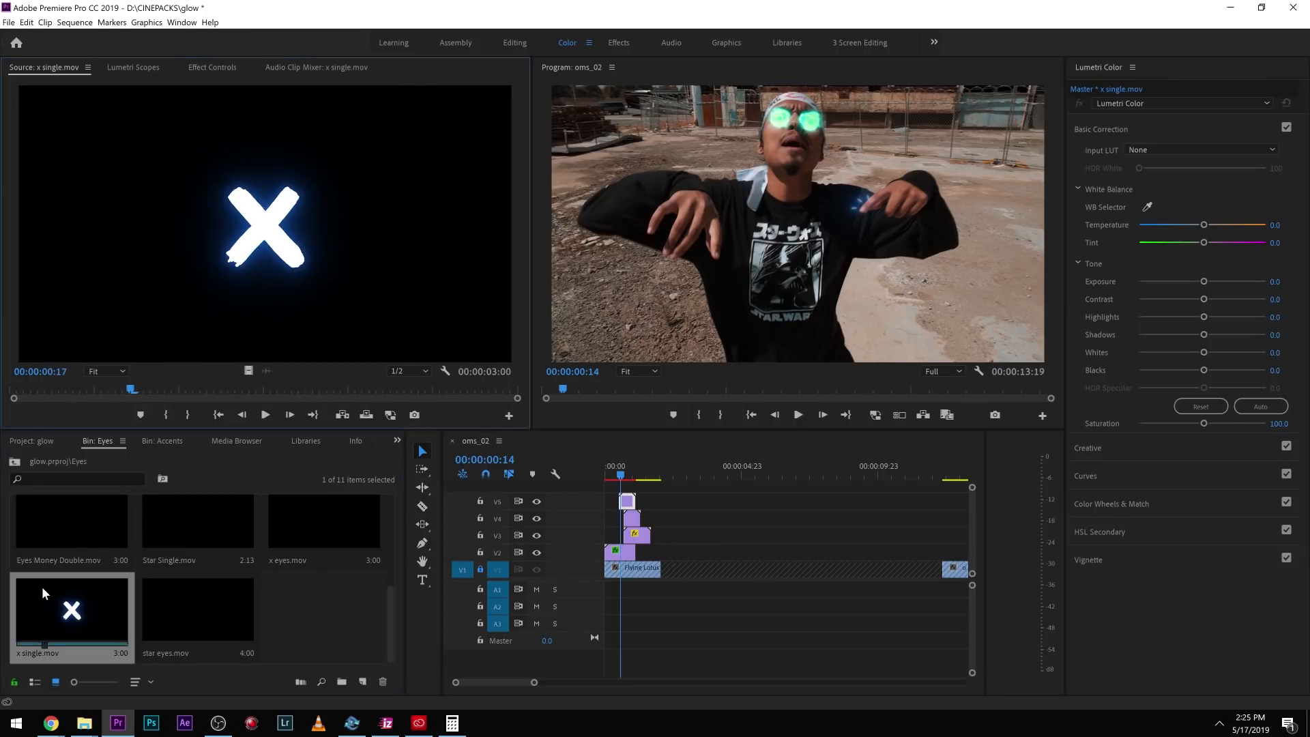
pyautogui.doubleClick(207, 624)
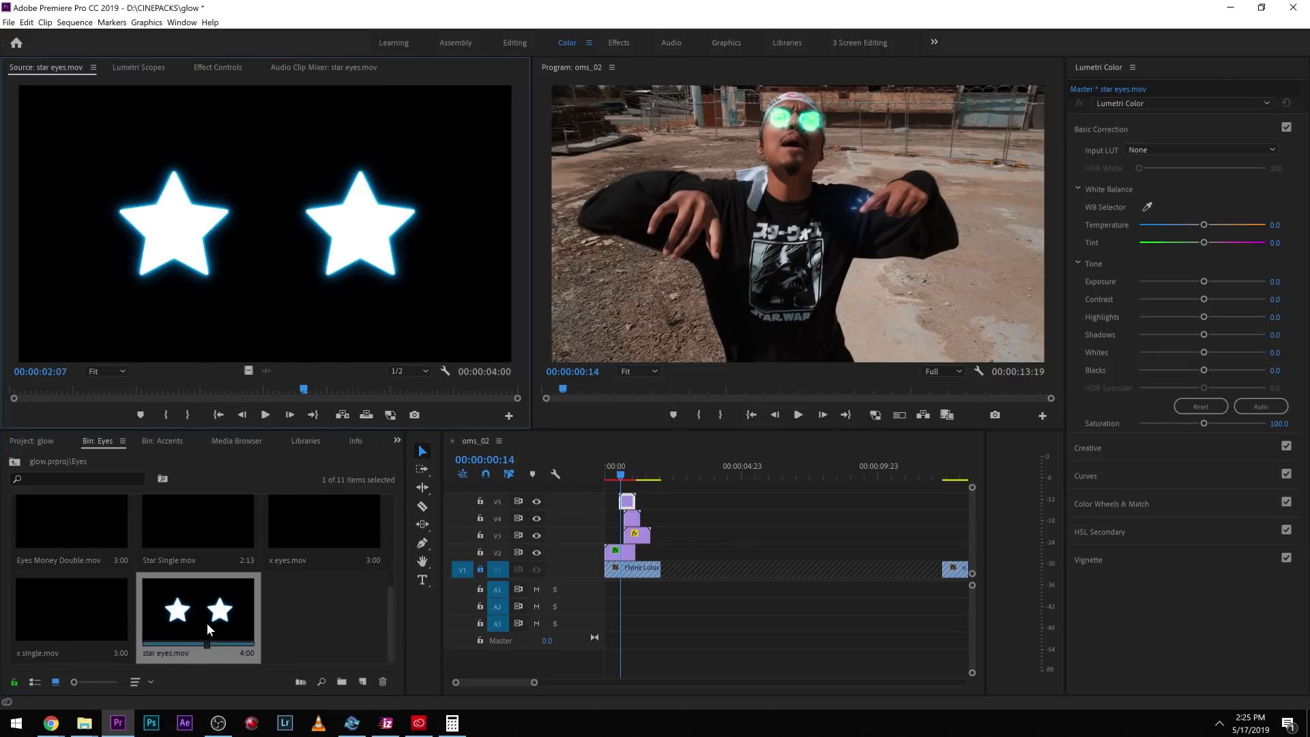
# - Overwrite the V2 eye clip with x single.mov at the sequence start and delete the Stomp clips on V3 to V5
pyautogui.moveTo(58, 607); pyautogui.dragTo(585, 552)
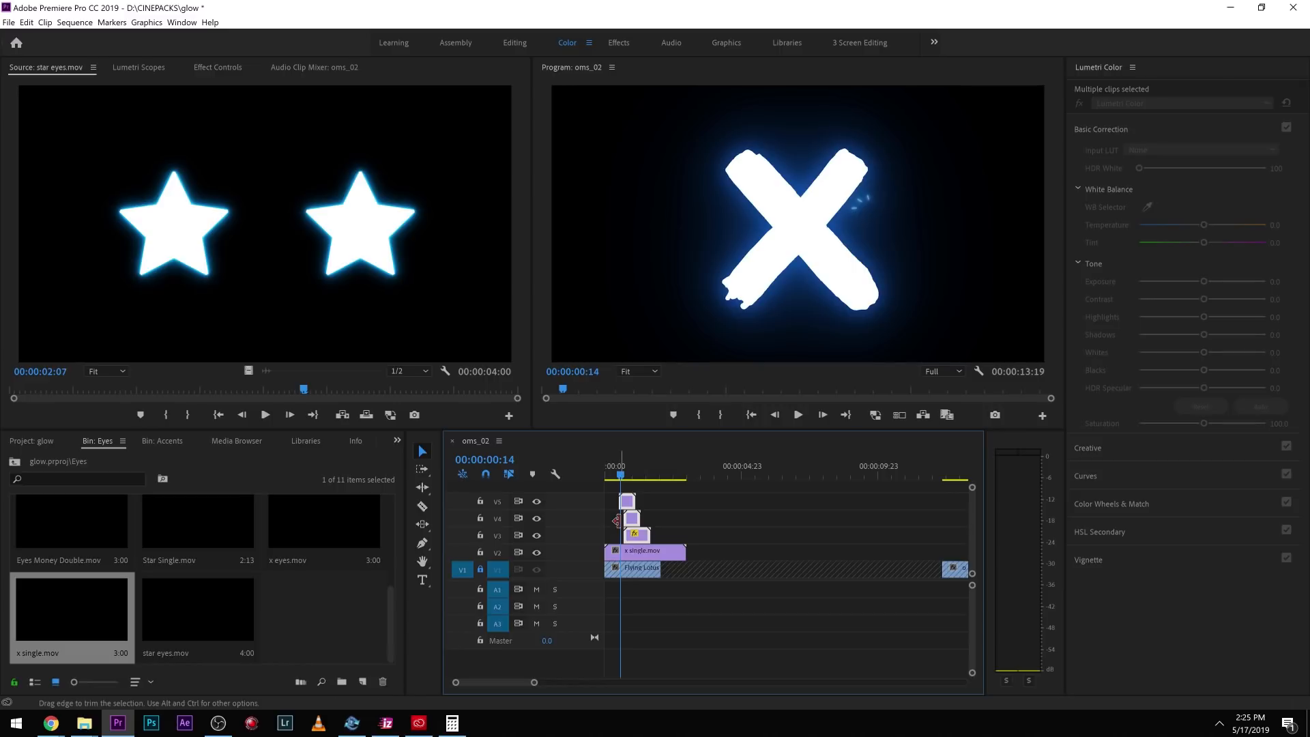
pyautogui.press('Delete')
pyautogui.moveTo(623, 474); pyautogui.dragTo(578, 474)
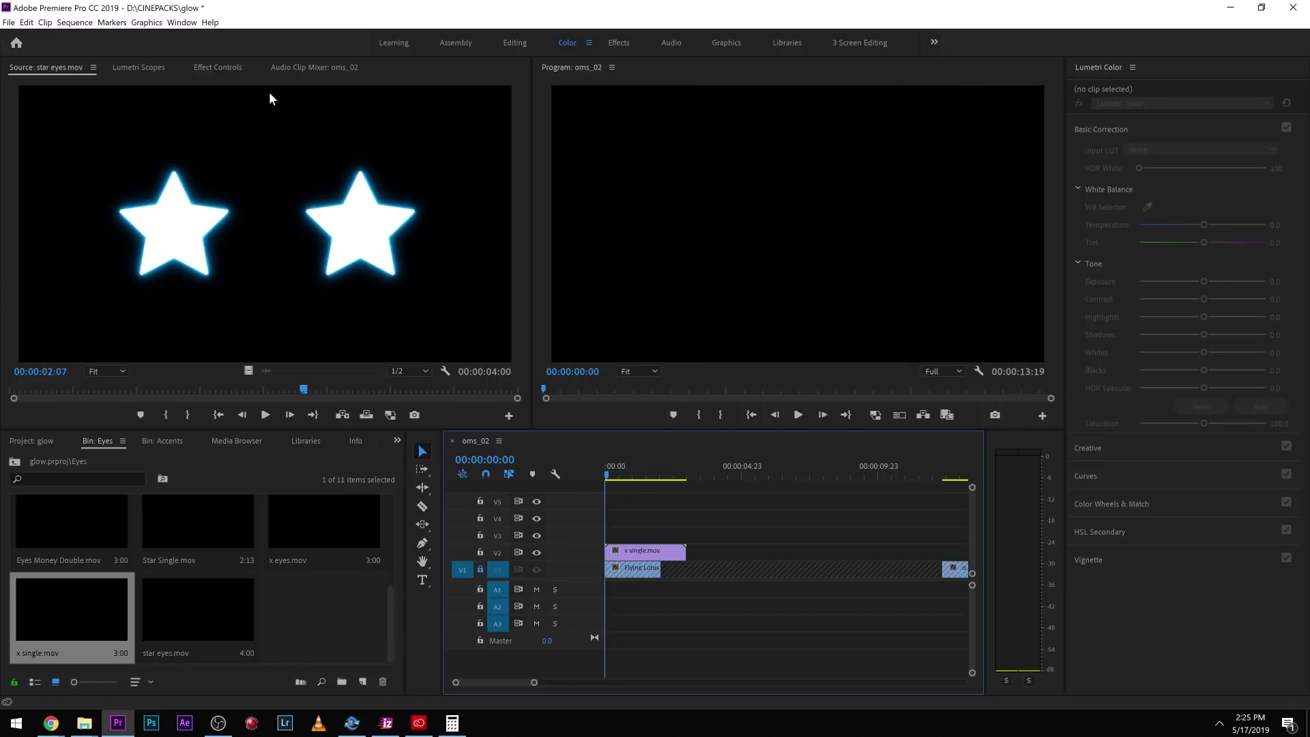
# - Set the x single clip's blend mode to Screen and reduce its scale to 10
pyautogui.click(227, 70)
pyautogui.click(661, 553)
pyautogui.moveTo(175, 266); pyautogui.dragTo(176, 268)
pyautogui.click(178, 277)
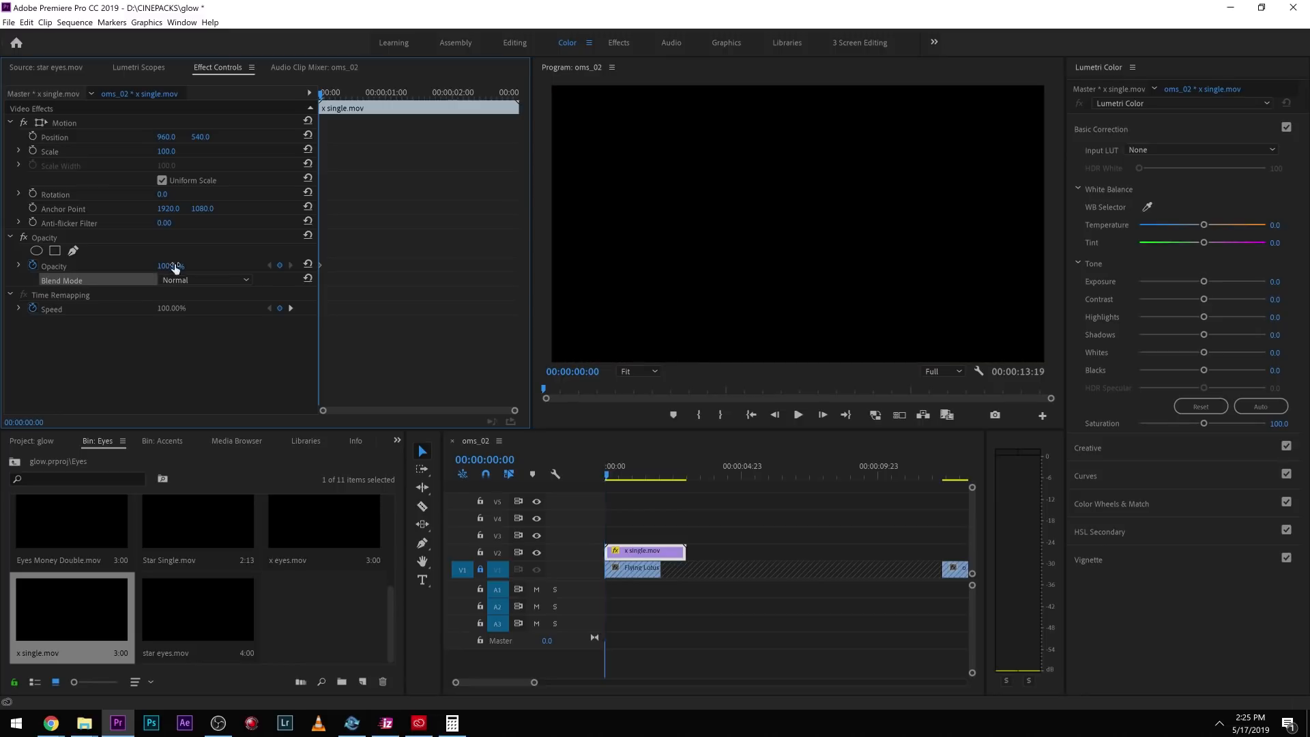
pyautogui.click(175, 280)
pyautogui.click(220, 425)
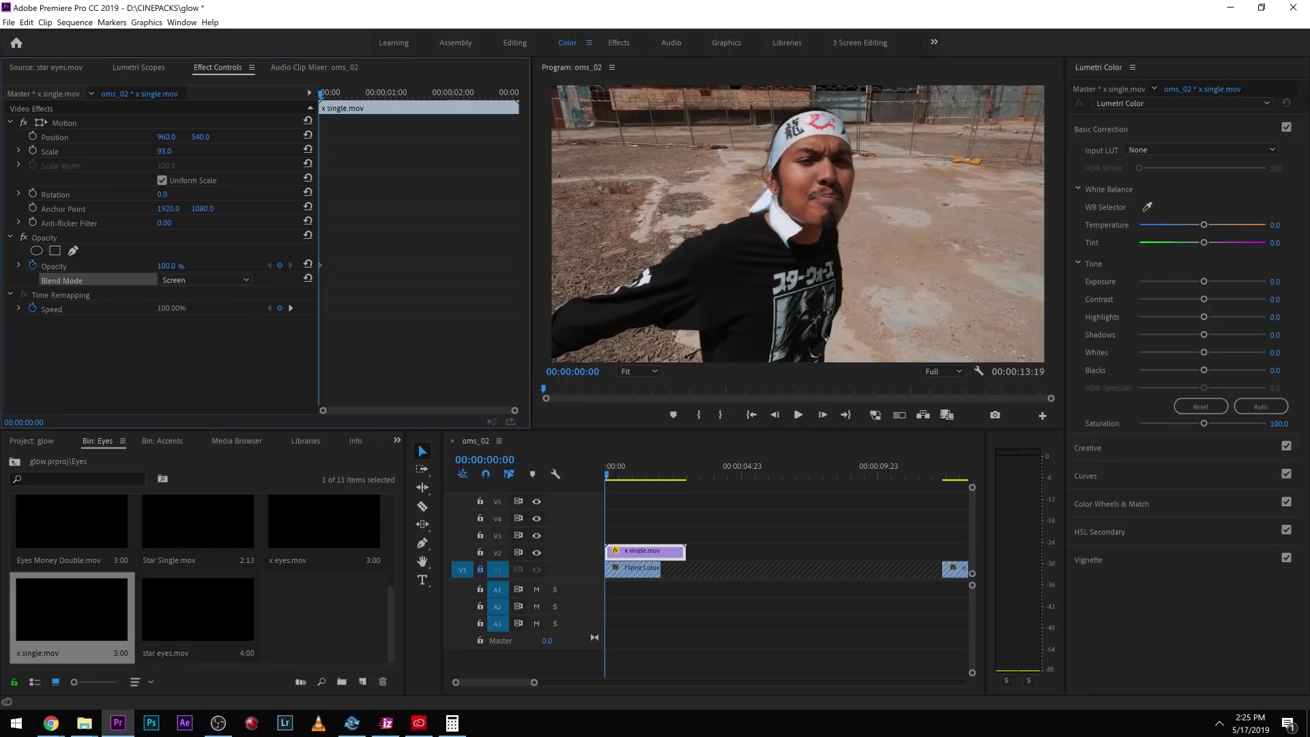
pyautogui.click(605, 469)
pyautogui.press('space')
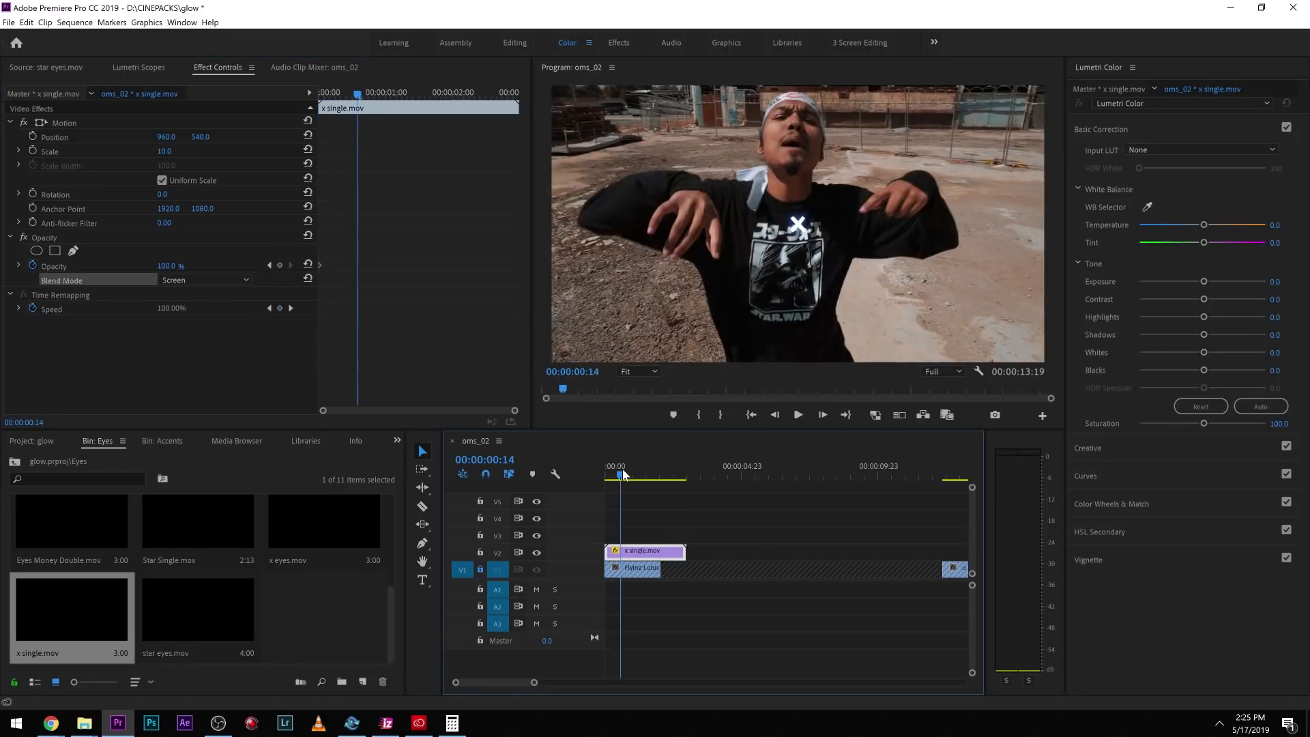
# - Scale the x single clip to about 15.6 and place it over one eye at about 898.8, 122.4 at 00:00:00:14
pyautogui.moveTo(164, 151); pyautogui.dragTo(182, 151)
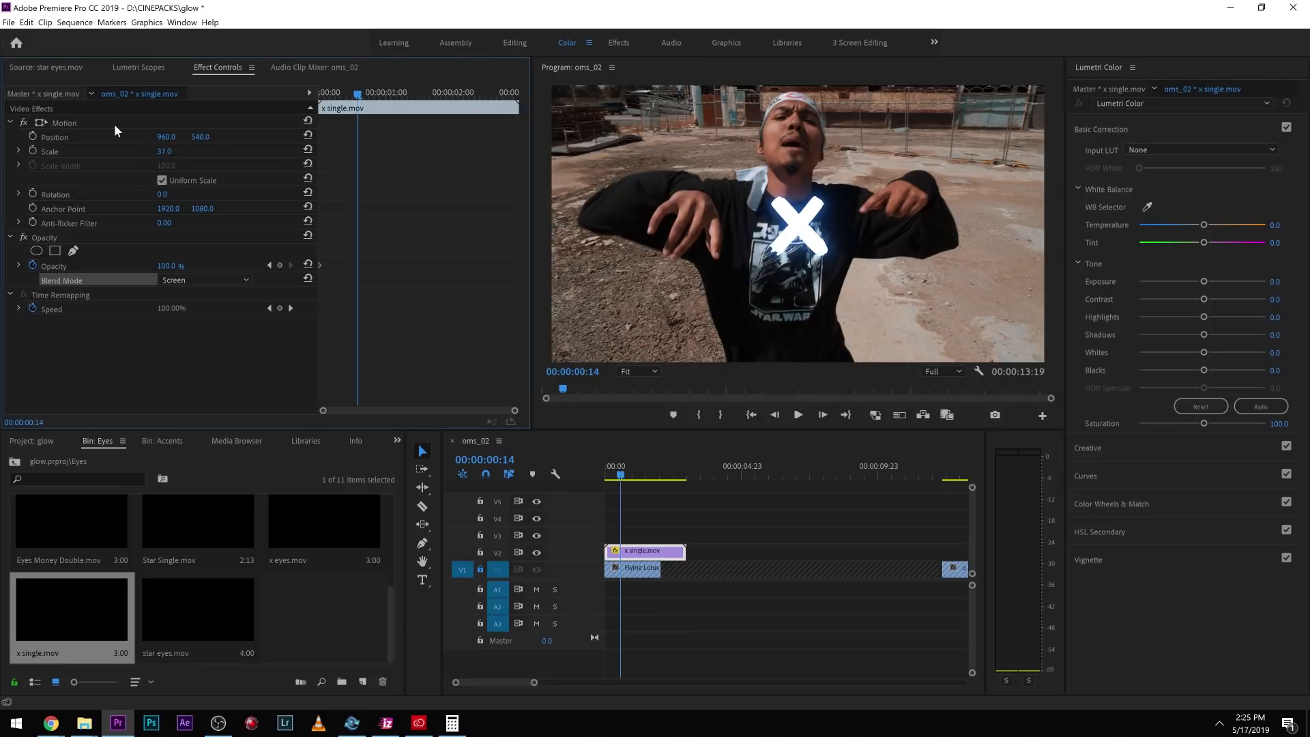
pyautogui.click(128, 128)
pyautogui.moveTo(854, 291); pyautogui.dragTo(843, 178)
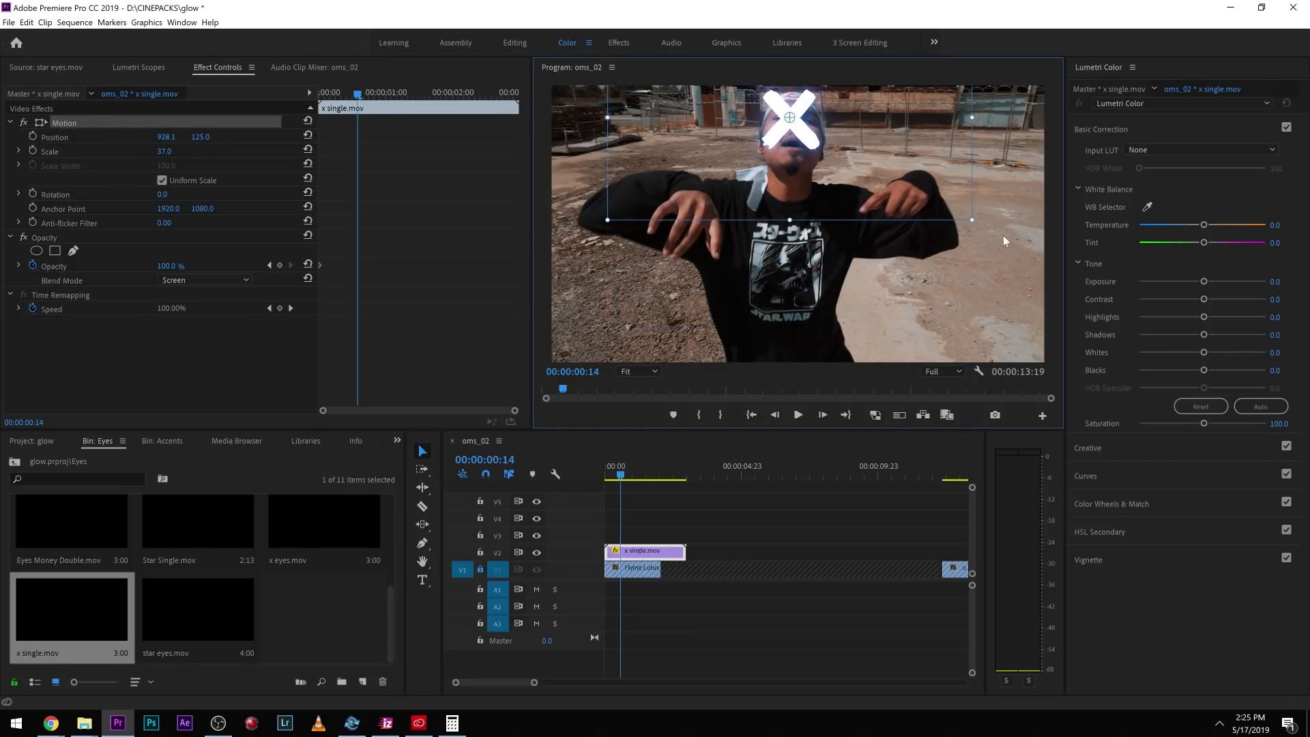
pyautogui.moveTo(978, 219); pyautogui.dragTo(842, 147)
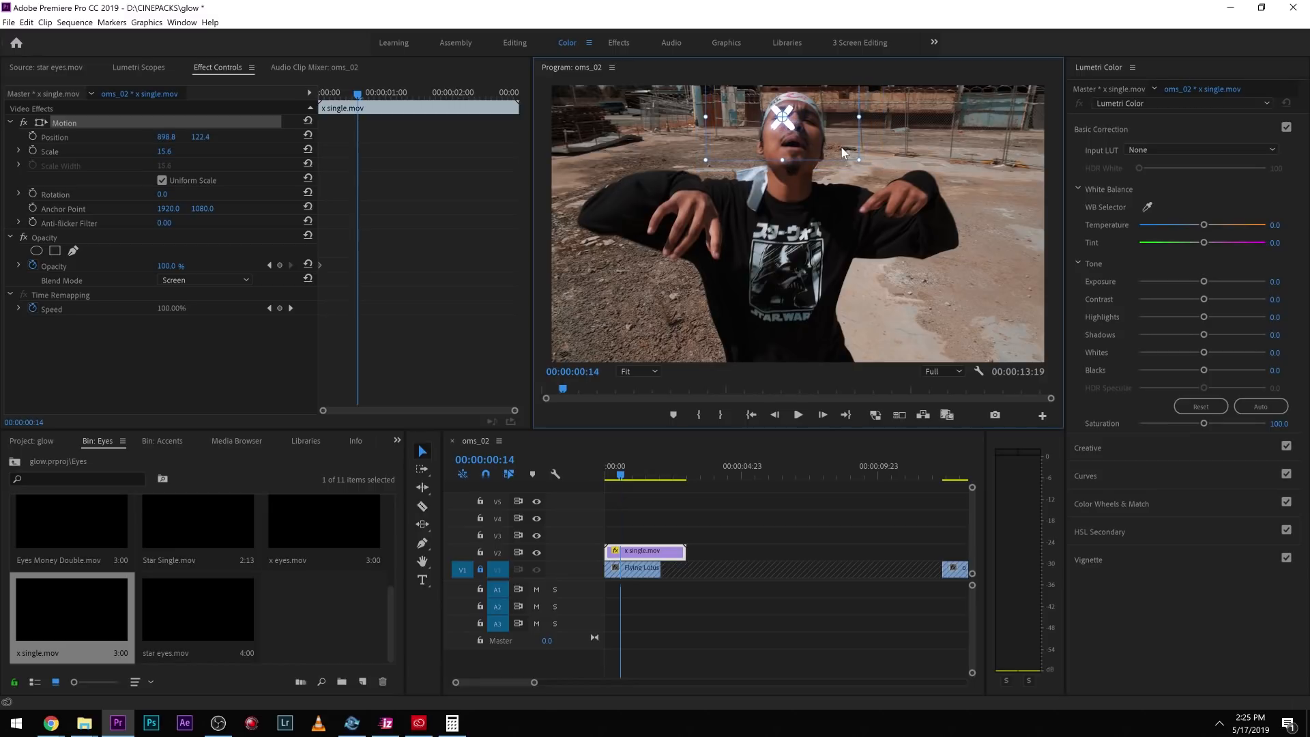
# - Place Eye Swrill Single.mov on V3 at the sequence start and set its blend mode to Screen
pyautogui.scroll(2, 216, 592)
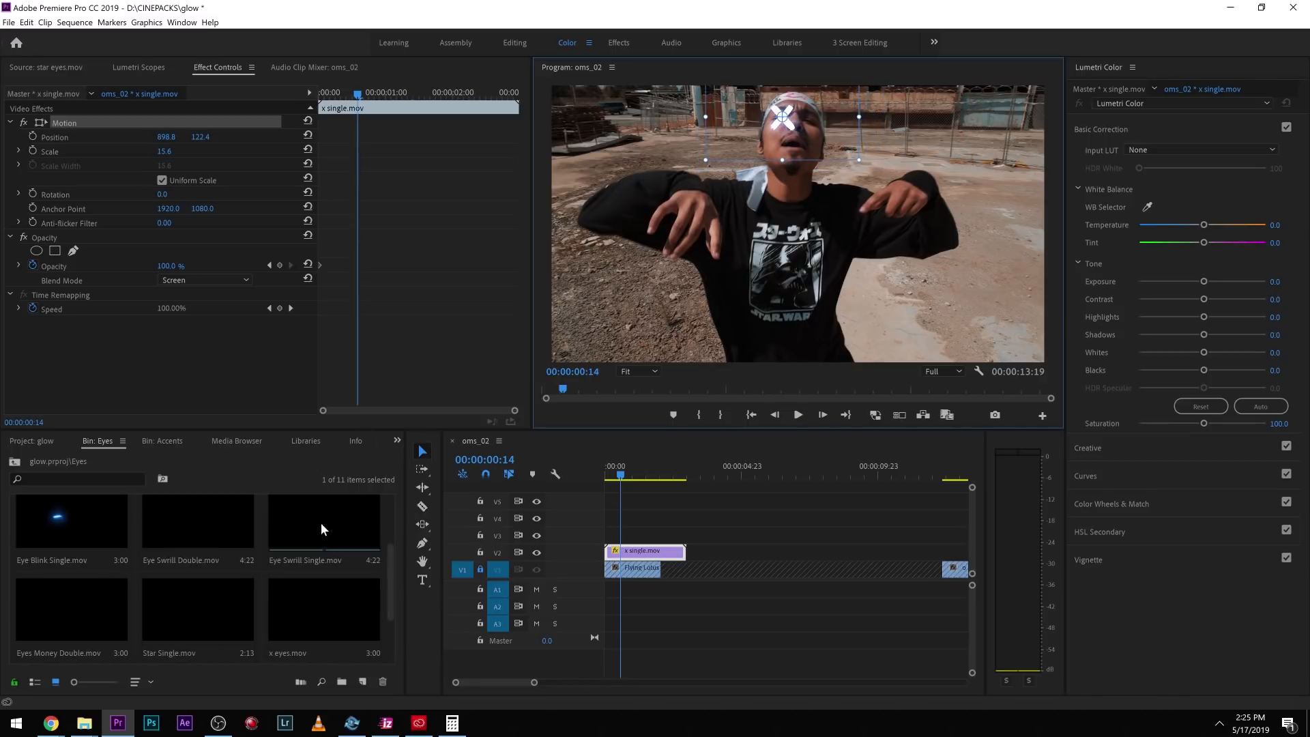
pyautogui.moveTo(319, 531); pyautogui.dragTo(648, 532)
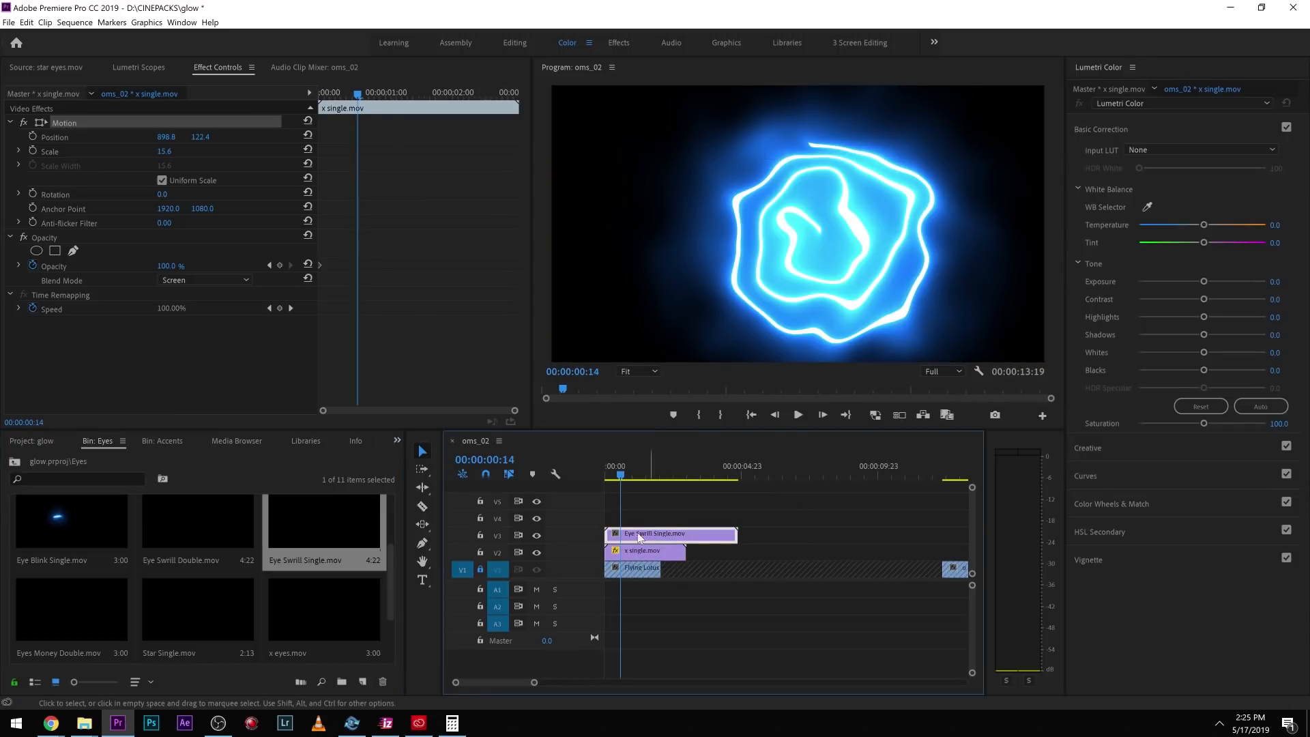
pyautogui.click(175, 281)
pyautogui.click(201, 420)
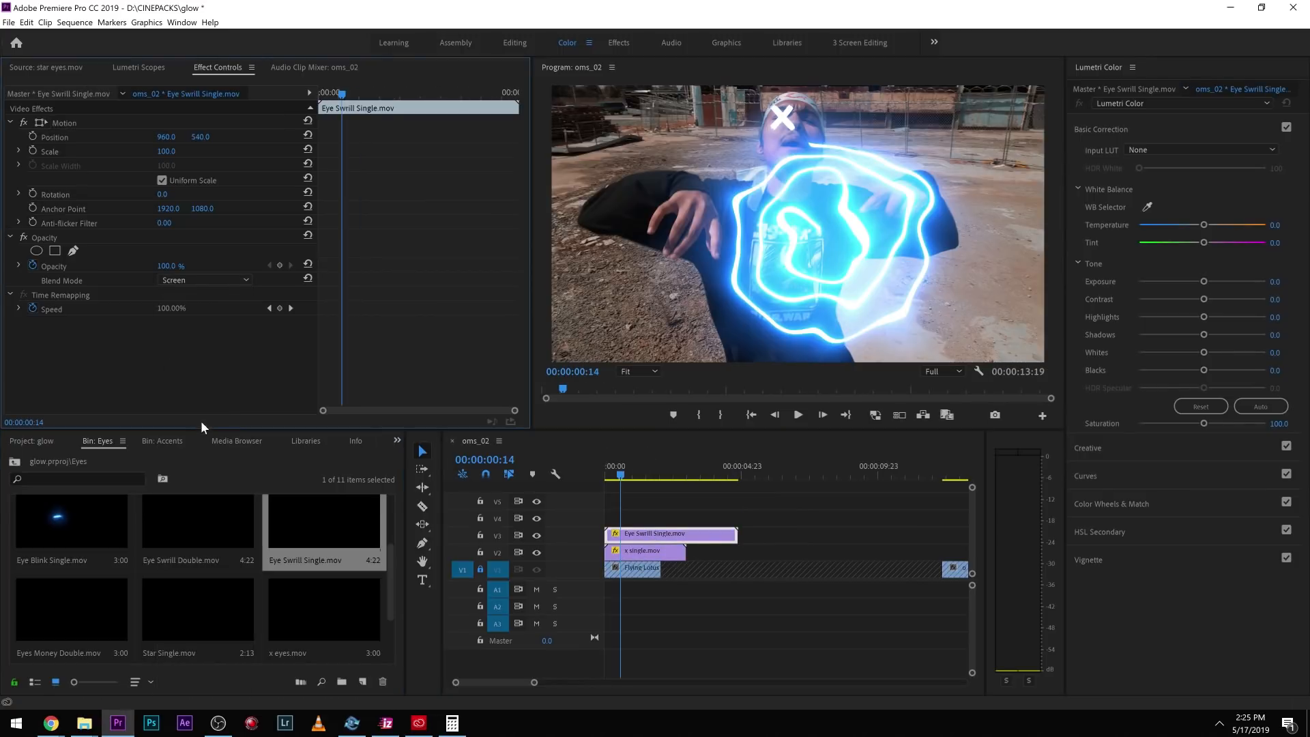
# - Scale the Eye Swrill Single clip to about 13.7 and place it over the other eye at about 989.3, 122.4
pyautogui.moveTo(166, 152); pyautogui.dragTo(105, 151)
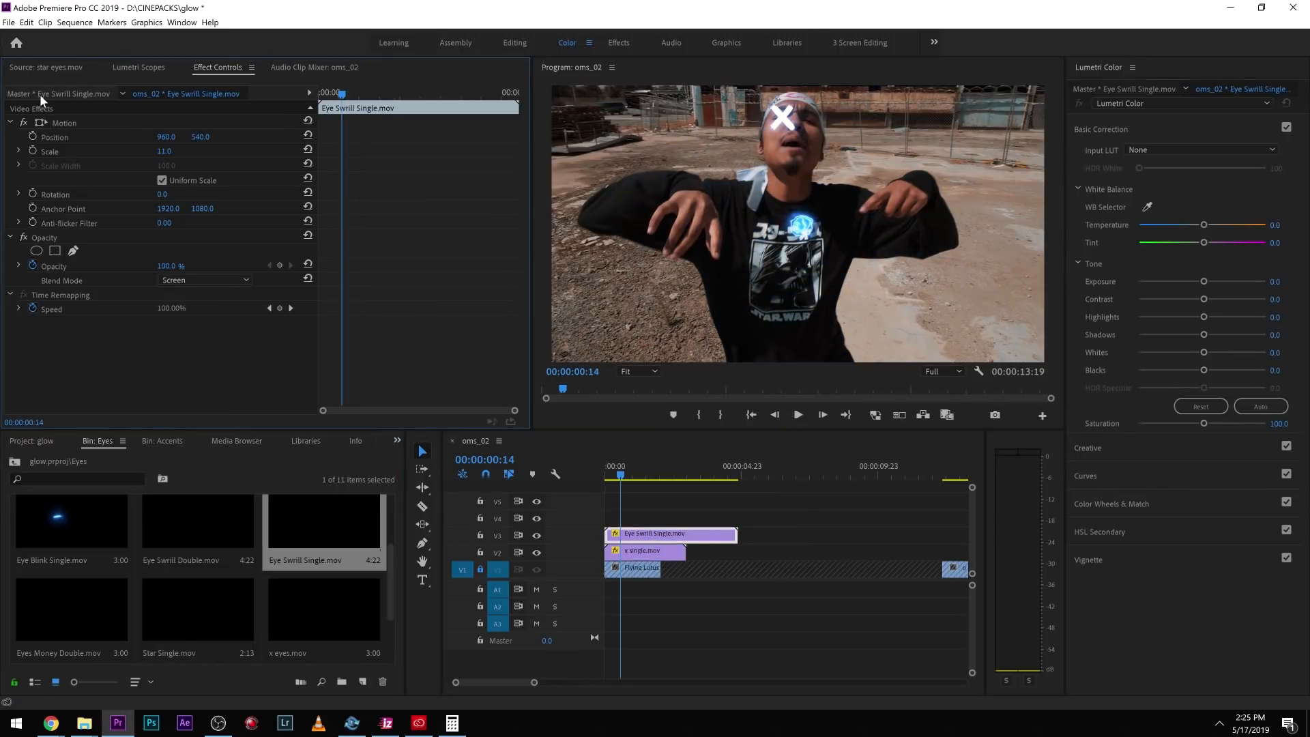
pyautogui.click(81, 124)
pyautogui.moveTo(797, 227); pyautogui.dragTo(872, 153)
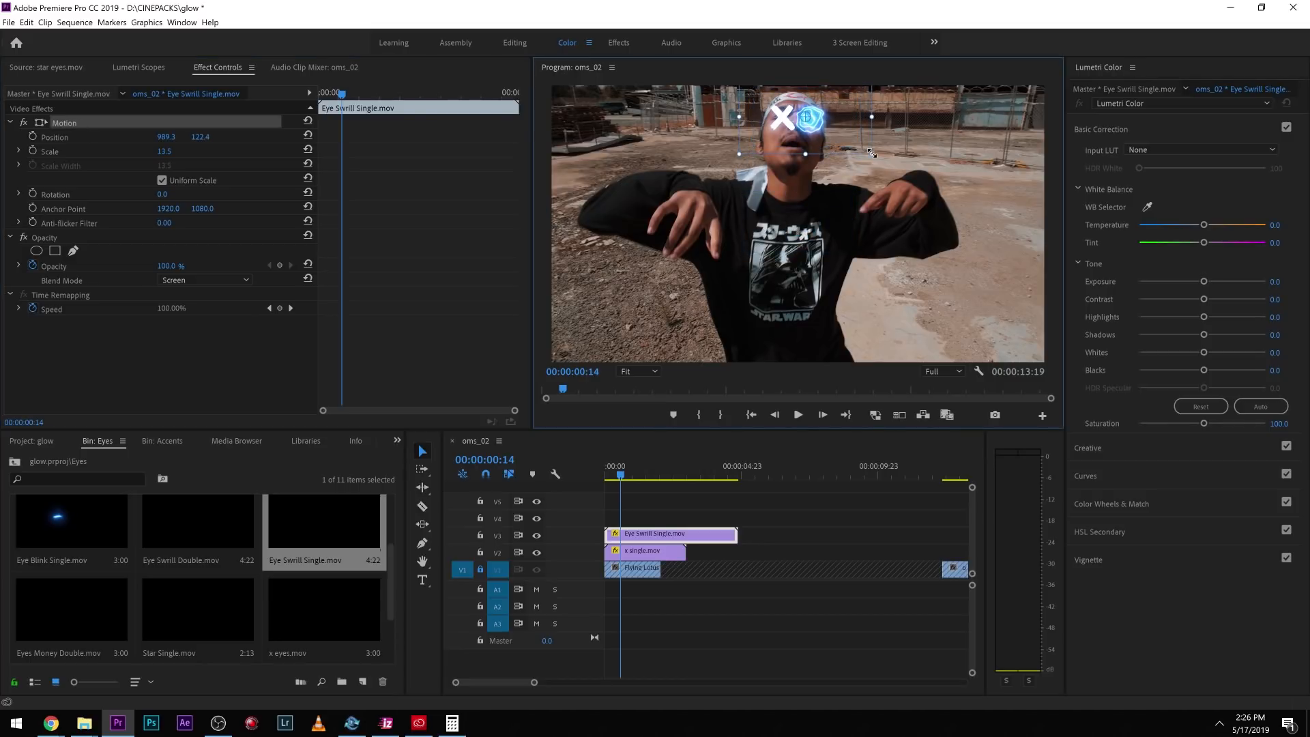
pyautogui.click(953, 230)
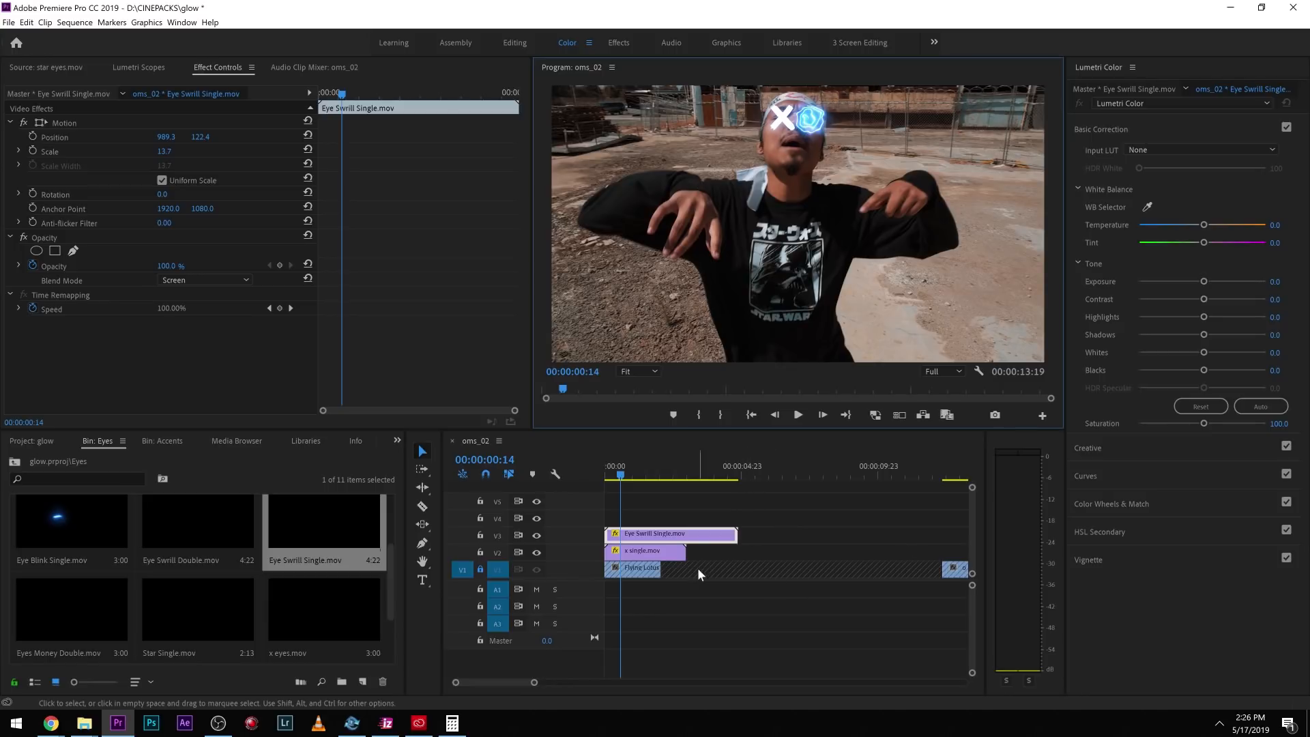
# - Undo a trial enlargement of Eye Swrill Single and delete both single-eye clips from V2 and V3
pyautogui.moveTo(164, 151)
pyautogui.mouseDown()
pyautogui.moveTo(287, 151)
pyautogui.moveTo(177, 151)
pyautogui.mouseUp()
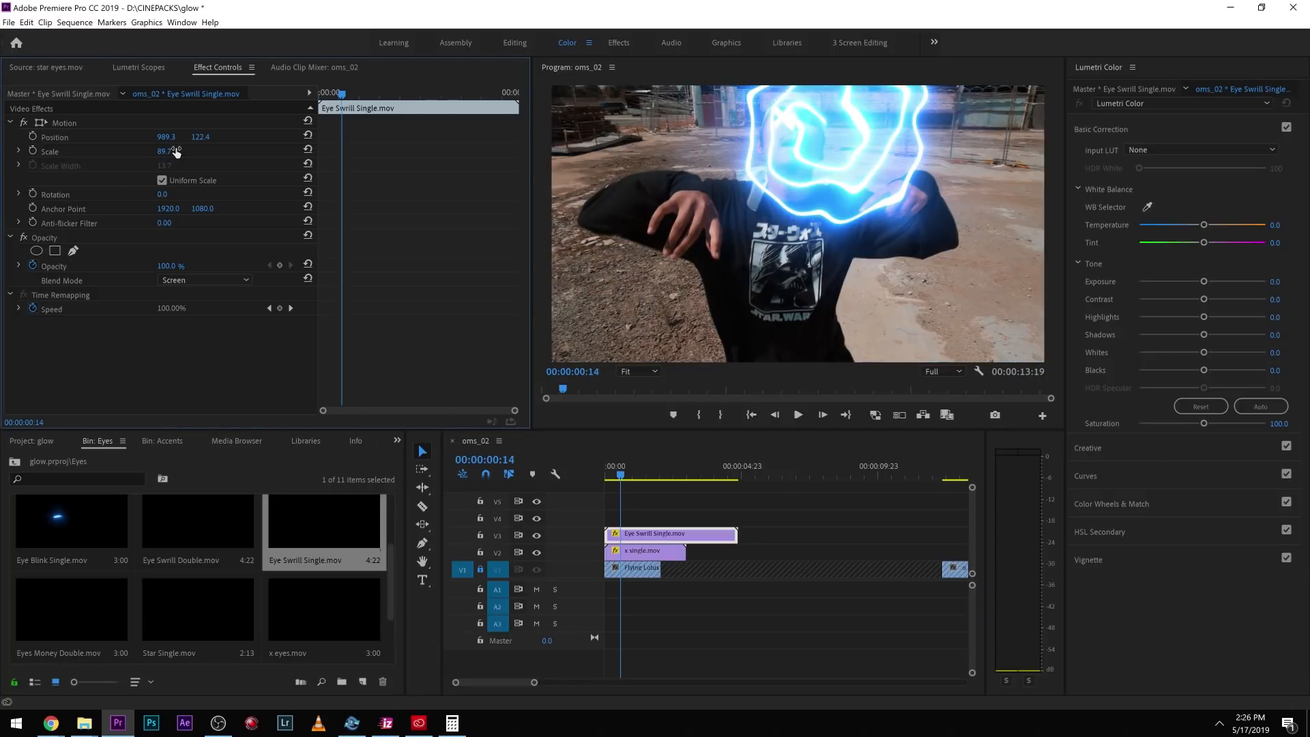
pyautogui.hotkey('ctrl', 'z')
pyautogui.moveTo(761, 504); pyautogui.dragTo(600, 537)
pyautogui.press('Delete')
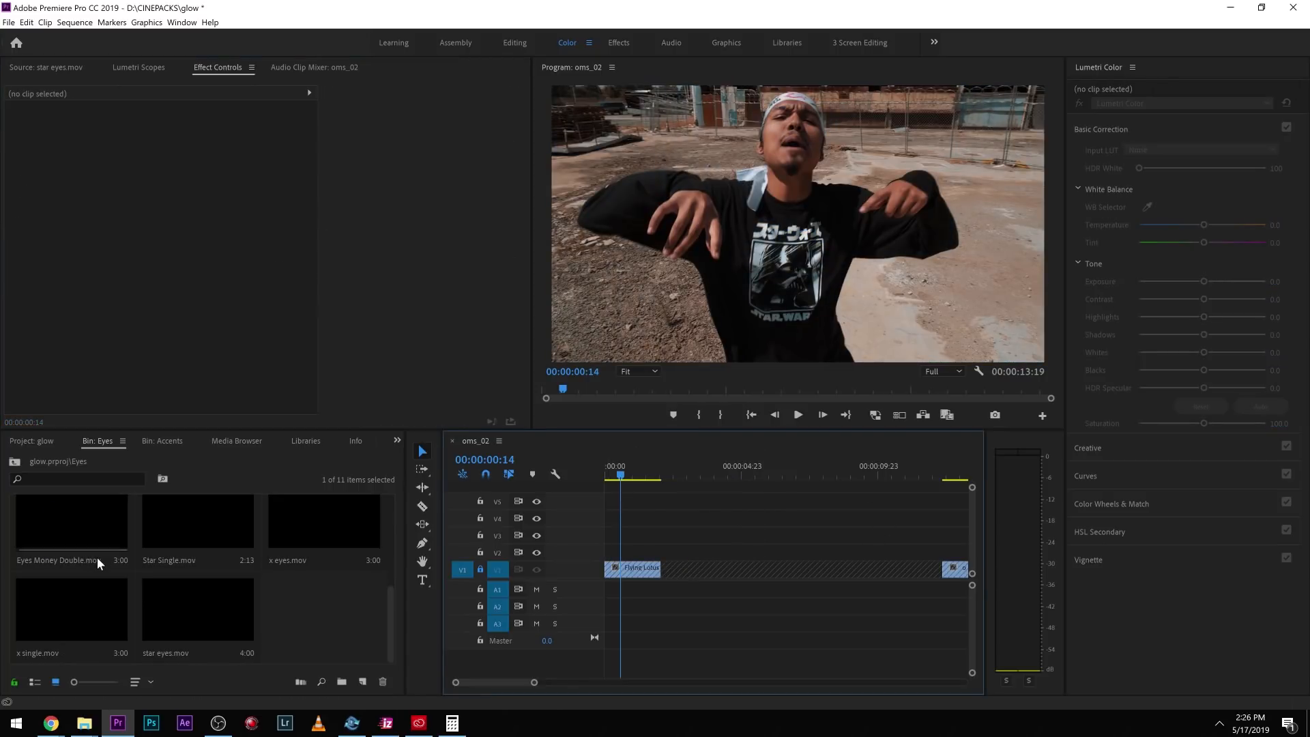
# - Preview Eyes Money Double.mov from the Eyes bin
pyautogui.scroll(-1, 83, 604)
pyautogui.doubleClick(76, 536)
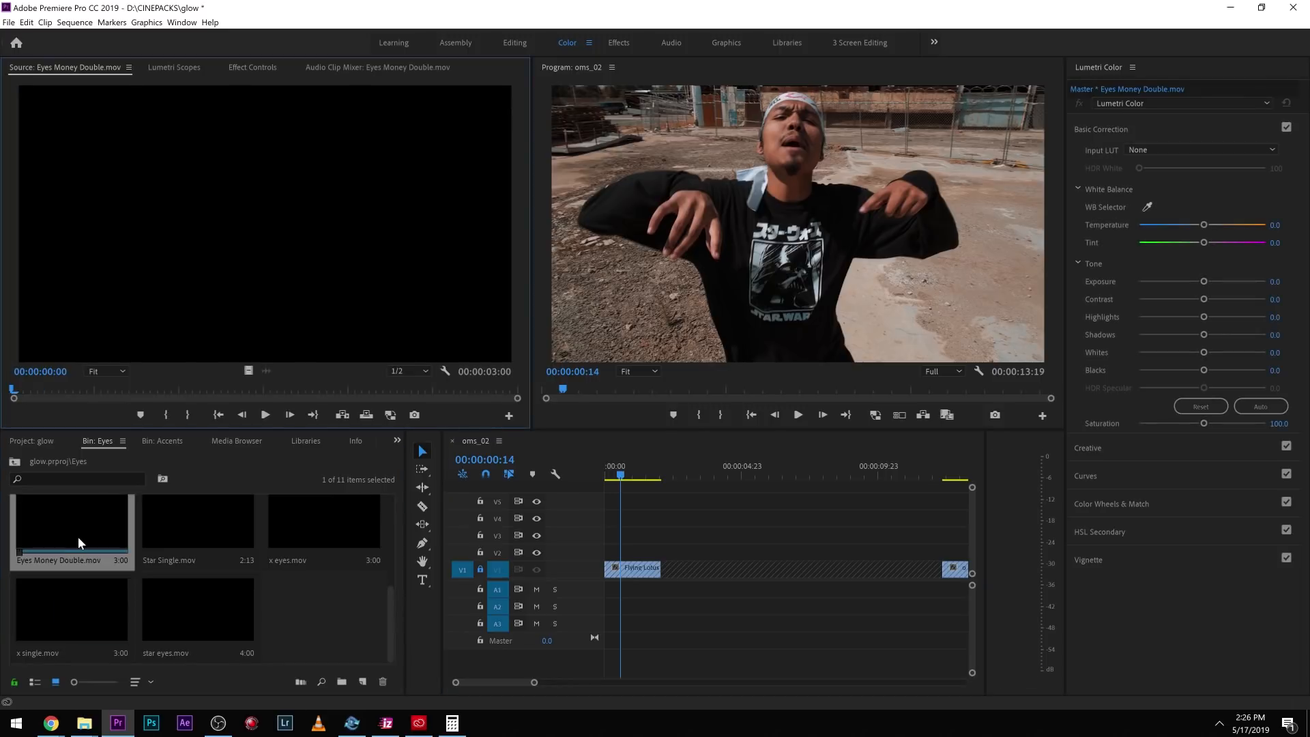
pyautogui.press('space')
pyautogui.press('space')
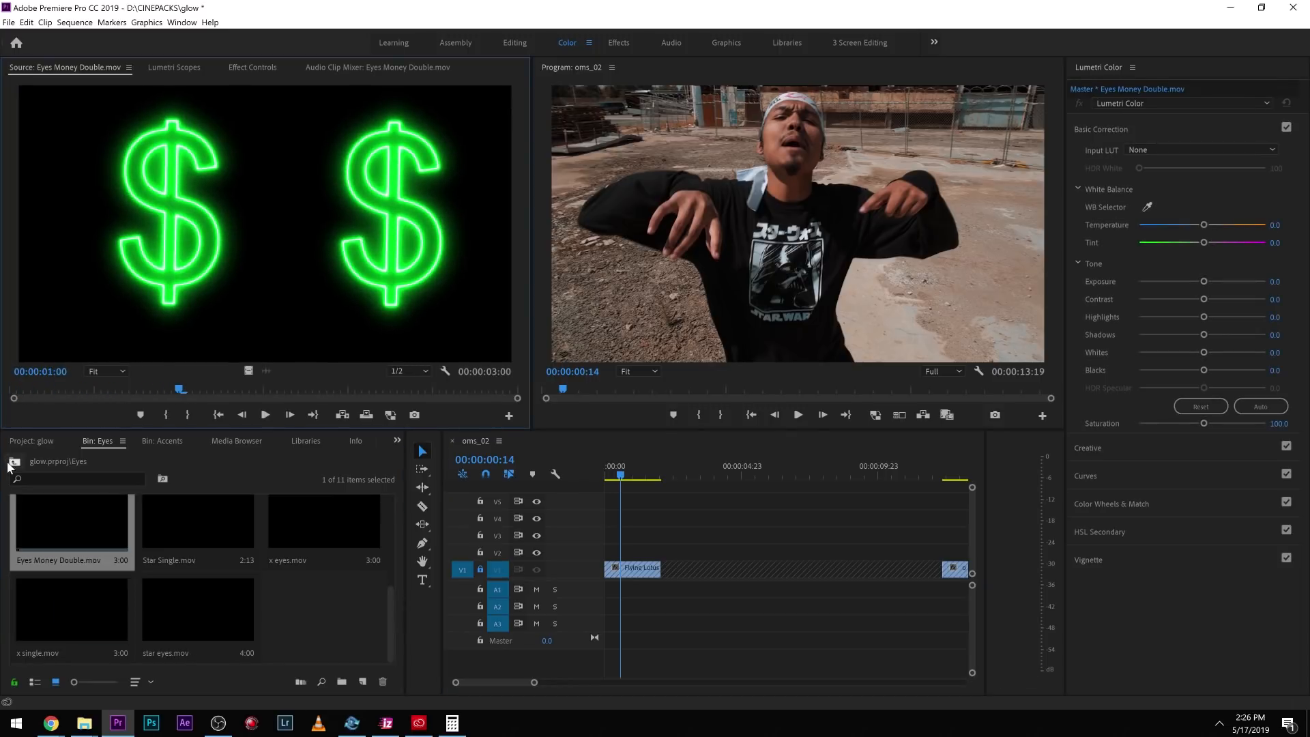
# - Open the Objects bin and preview gun.mov and gun front view.mov
pyautogui.click(12, 460)
pyautogui.doubleClick(118, 611)
pyautogui.doubleClick(310, 521)
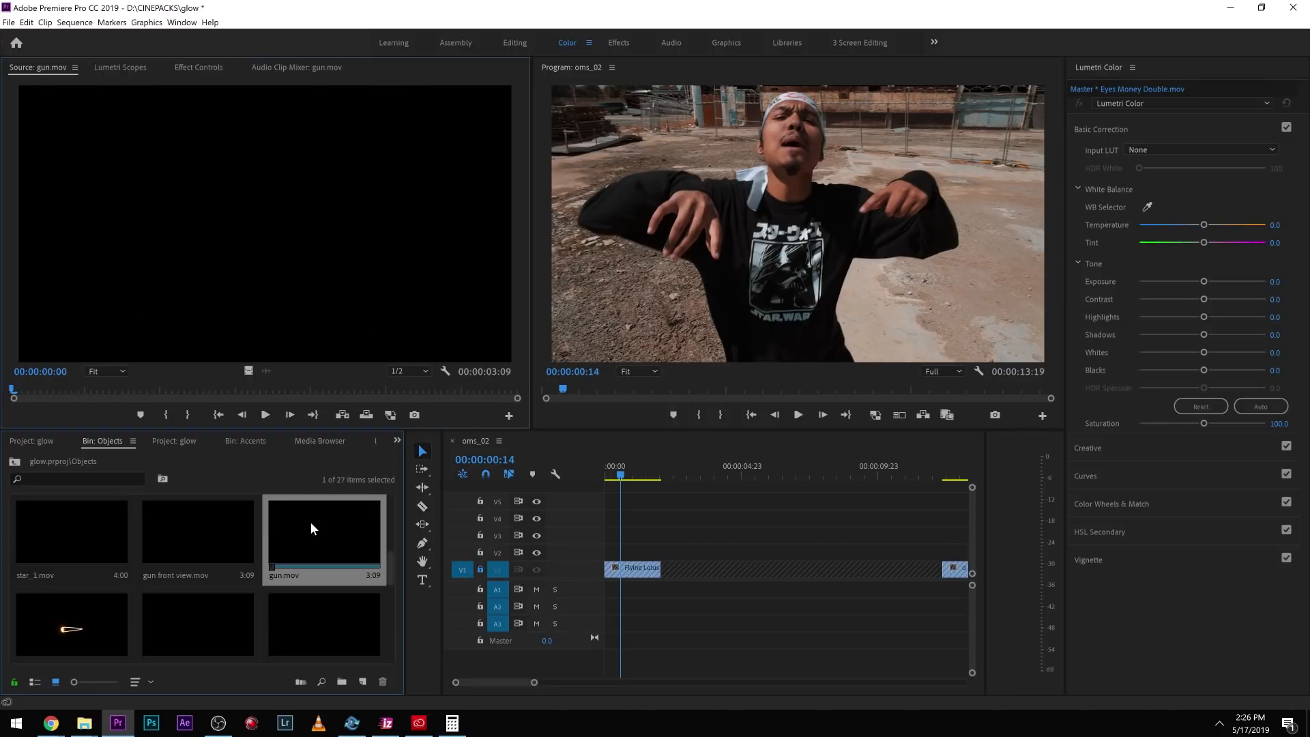
pyautogui.click(202, 534)
pyautogui.doubleClick(202, 534)
pyautogui.press('space')
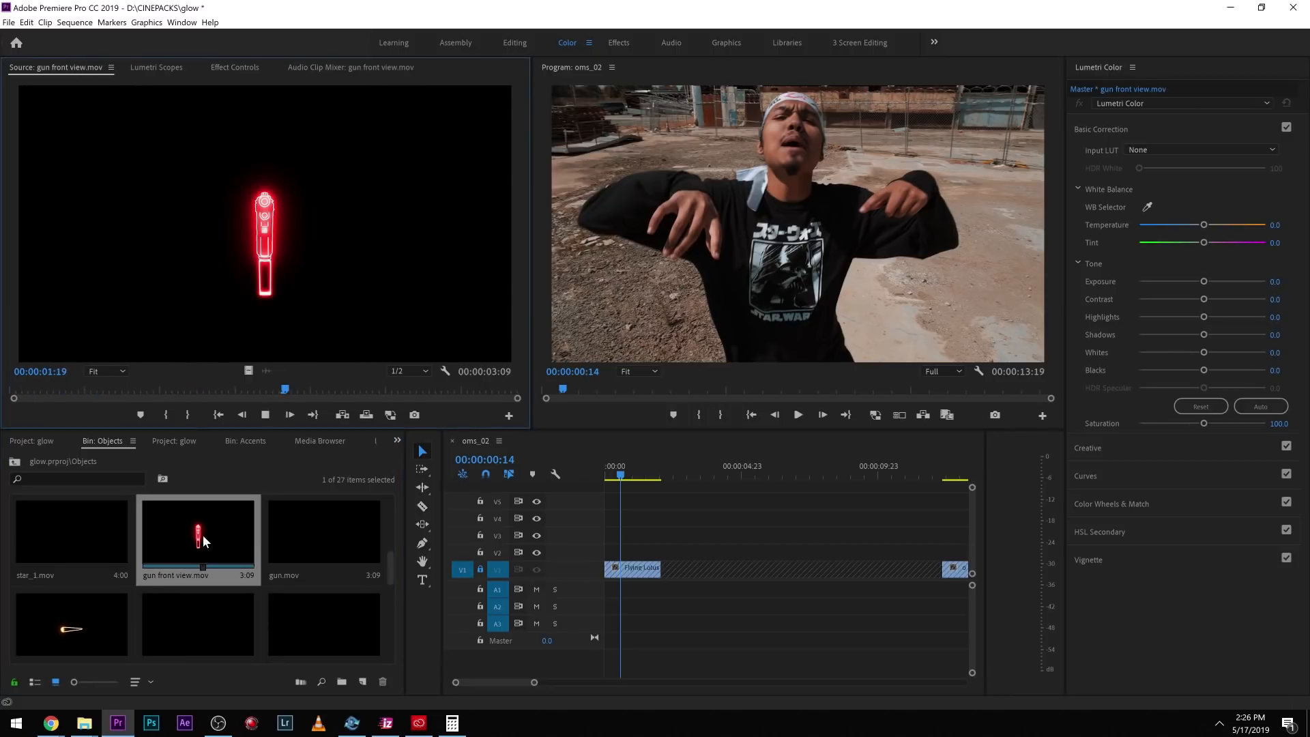
pyautogui.press('space')
# - Preview muzzle flash 1.mov and place it on V2 at about 00:00:00:14
pyautogui.scroll(-2, 314, 563)
pyautogui.doubleClick(332, 546)
pyautogui.press('space')
pyautogui.moveTo(337, 539); pyautogui.dragTo(625, 552)
pyautogui.click(612, 470)
pyautogui.press('space')
pyautogui.click(636, 558)
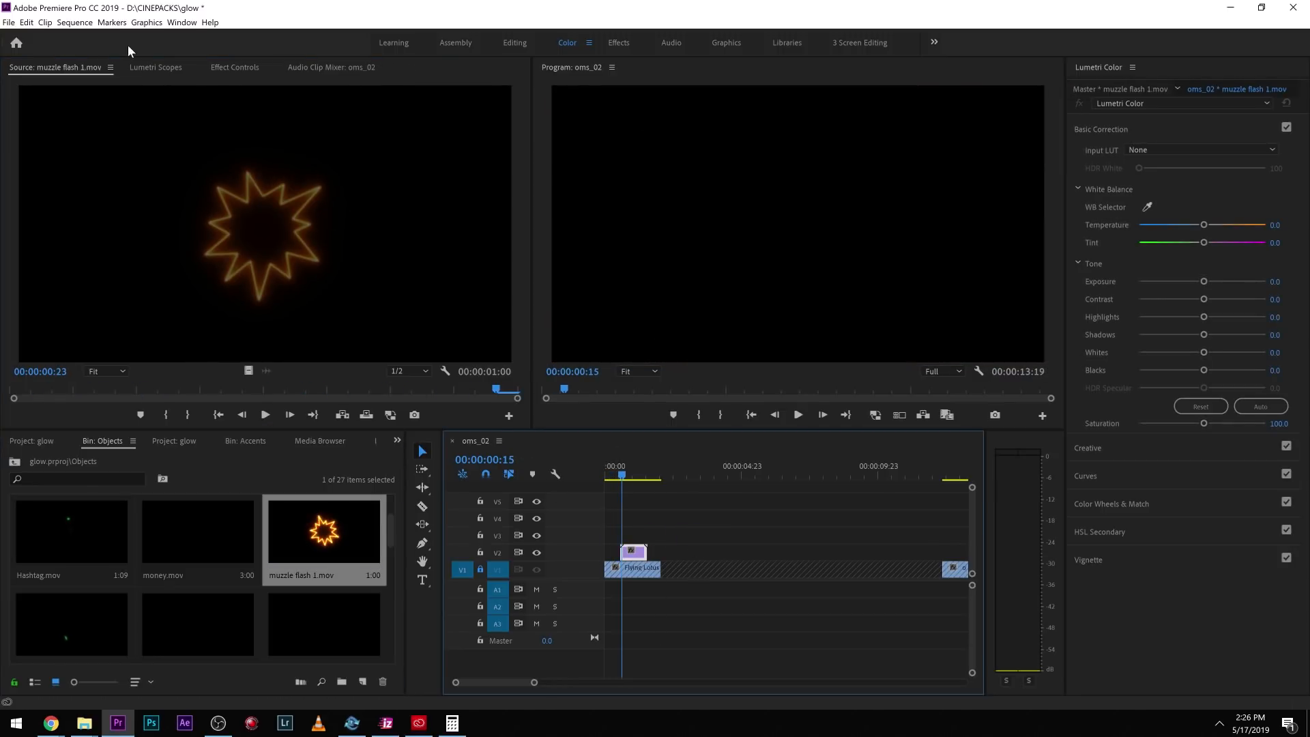
# - Set the muzzle flash 1 clip's blend mode to Screen and play it back over the footage
pyautogui.click(238, 67)
pyautogui.click(198, 281)
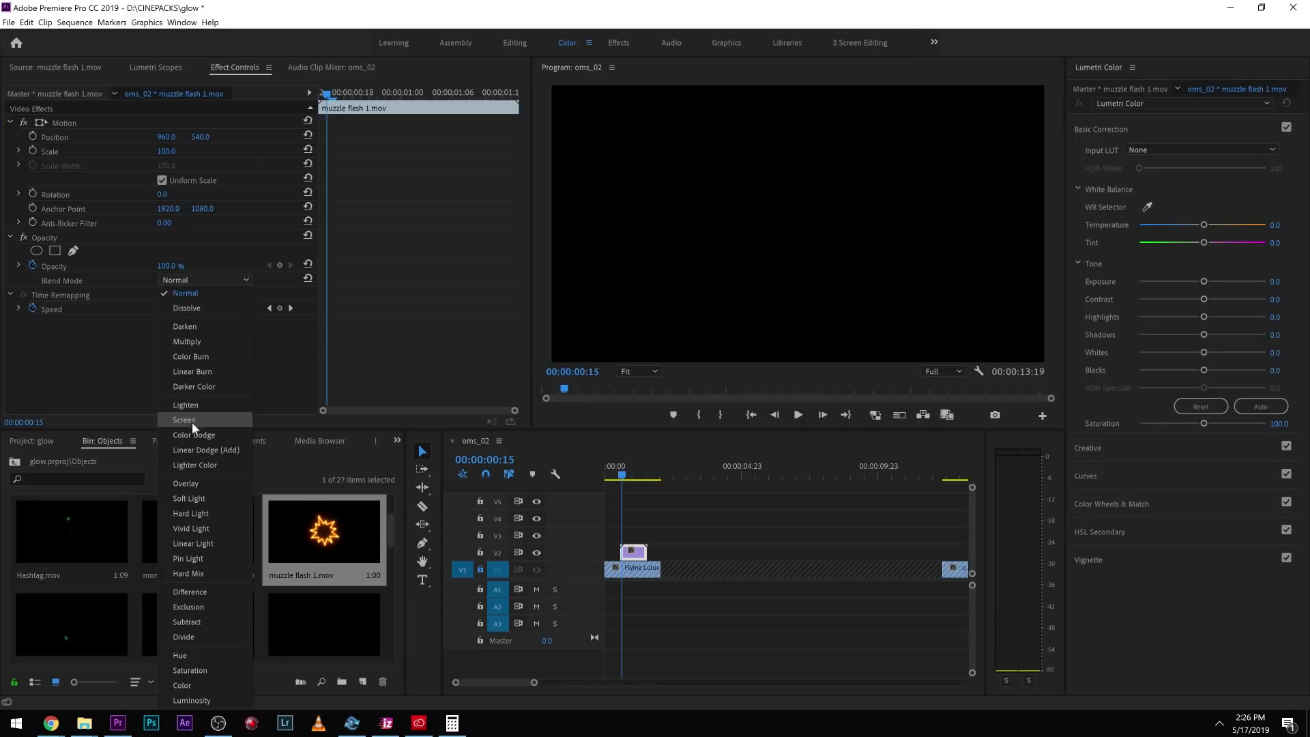
pyautogui.click(193, 421)
pyautogui.moveTo(628, 472); pyautogui.dragTo(622, 474)
pyautogui.press('space')
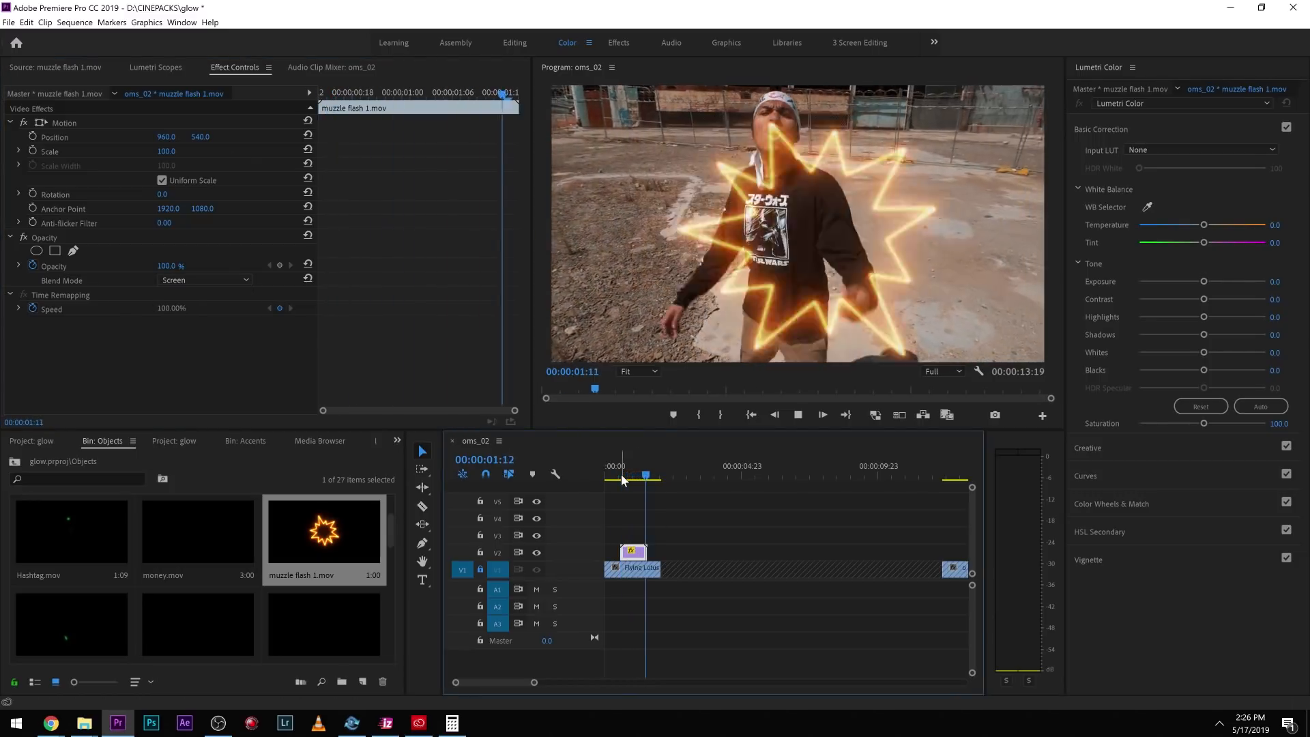
# - Overwrite the V2 muzzle flash with joint.mov at the sequence start and play it back
pyautogui.scroll(-3, 250, 607)
pyautogui.scroll(-2, 251, 607)
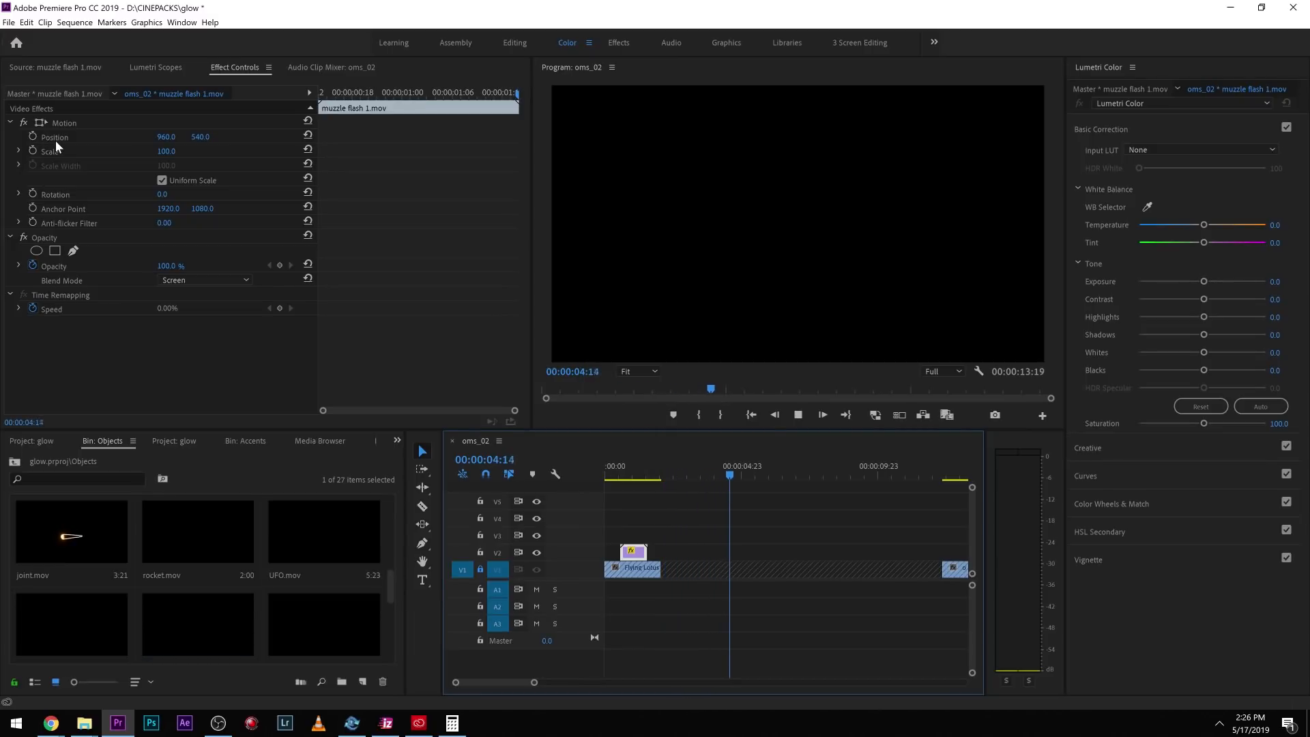
pyautogui.moveTo(82, 535); pyautogui.dragTo(619, 551)
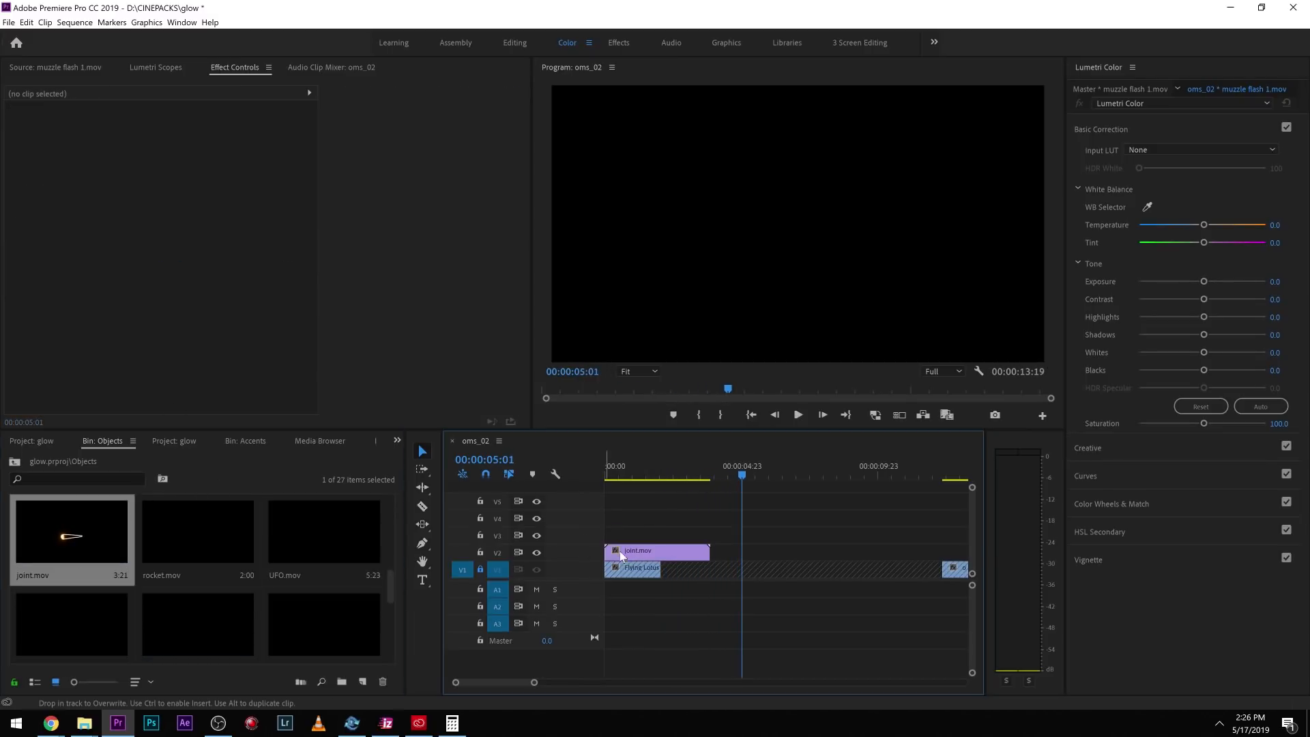
pyautogui.press('Home')
pyautogui.press('space')
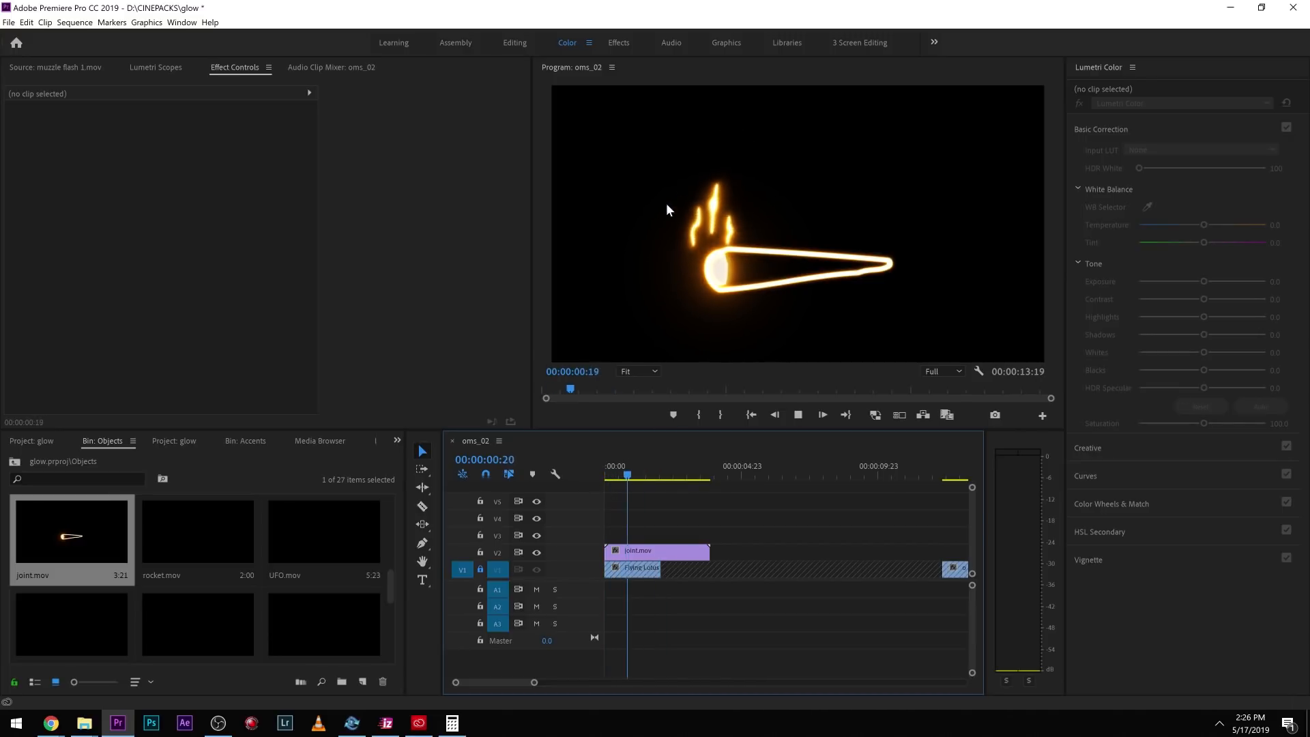
pyautogui.click(699, 552)
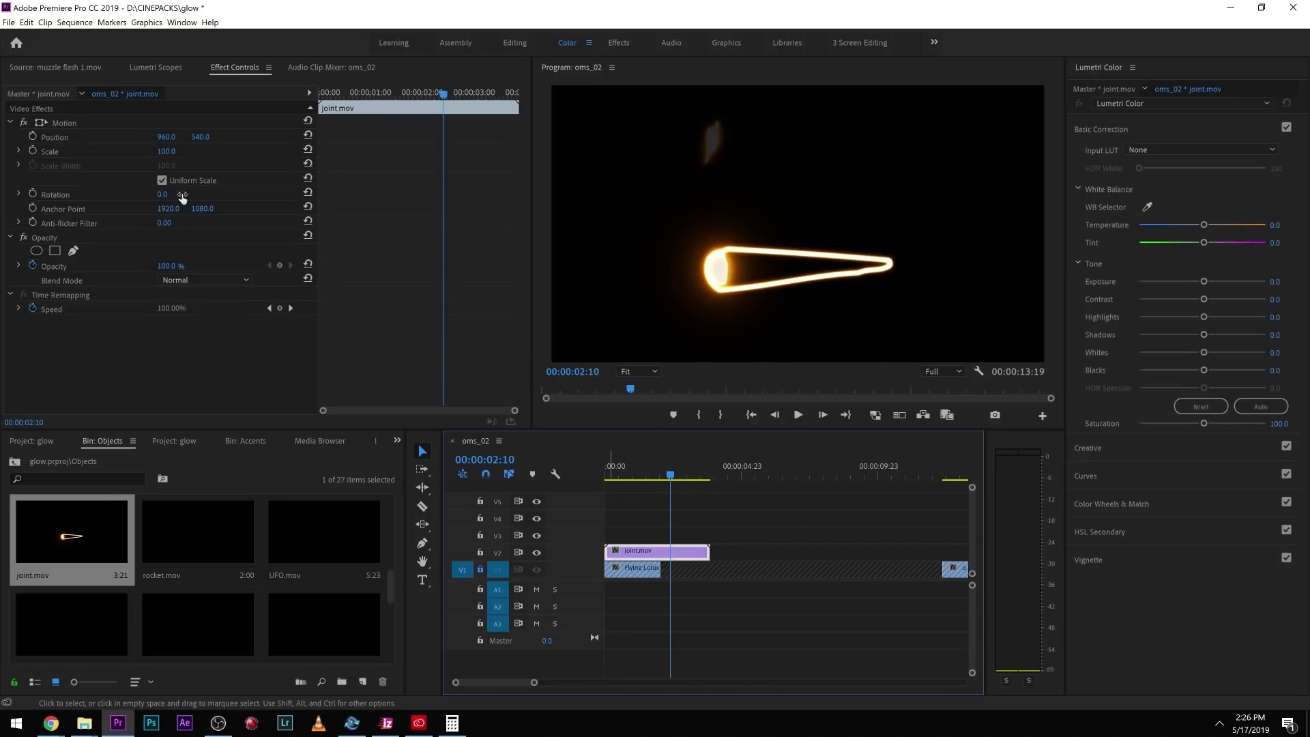
# - Play back the joint.mov overlay once more and delete it from V2
pyautogui.moveTo(173, 151); pyautogui.dragTo(164, 151)
pyautogui.press('space')
pyautogui.press('space')
pyautogui.moveTo(669, 516); pyautogui.dragTo(650, 561)
pyautogui.press('Delete')
# - Preview water drop.mov from the Objects bin
pyautogui.scroll(-3, 157, 586)
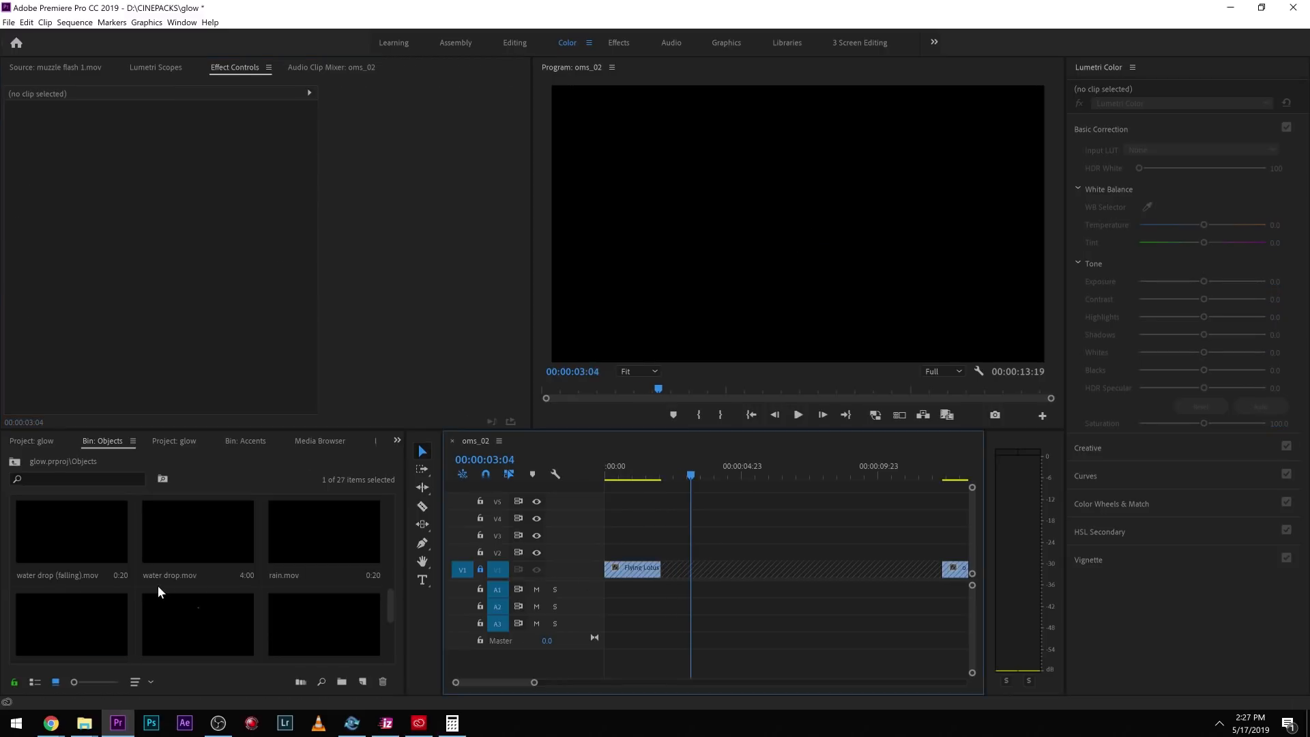
pyautogui.doubleClick(189, 539)
pyautogui.press('space')
pyautogui.moveTo(157, 392); pyautogui.dragTo(1, 421)
pyautogui.press('space')
# - Preview single heart.mov, lightning 1.mov, hearts.mov and rocket_1.mov from the Objects bin
pyautogui.scroll(-2, 138, 616)
pyautogui.doubleClick(93, 547)
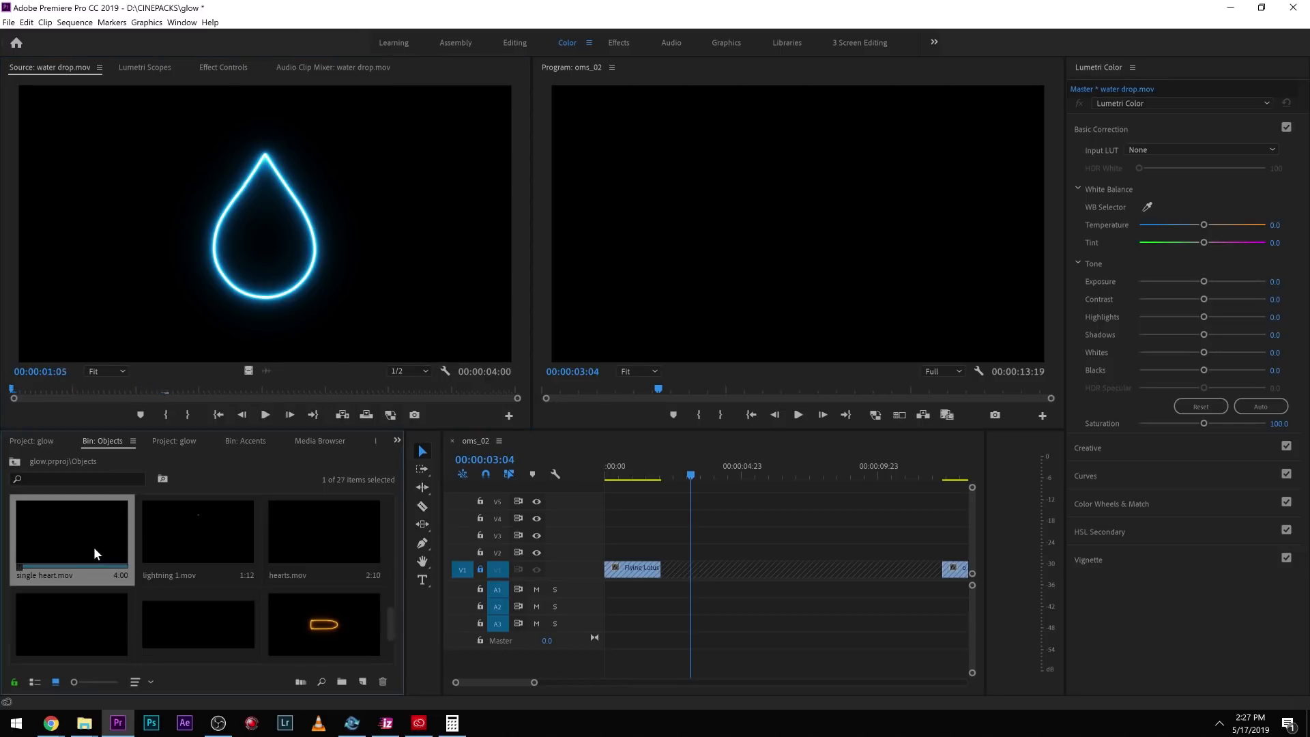
pyautogui.press('space')
pyautogui.doubleClick(214, 533)
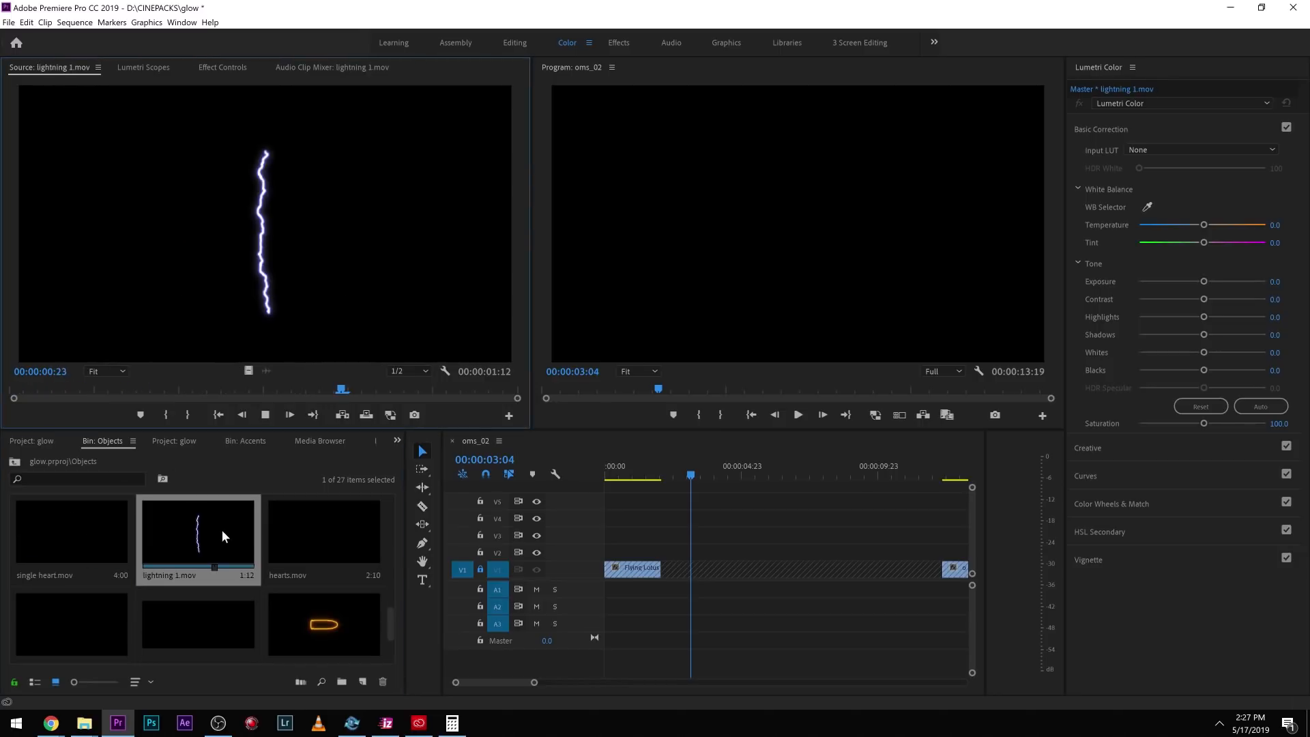
pyautogui.doubleClick(303, 539)
pyautogui.scroll(-3, 309, 591)
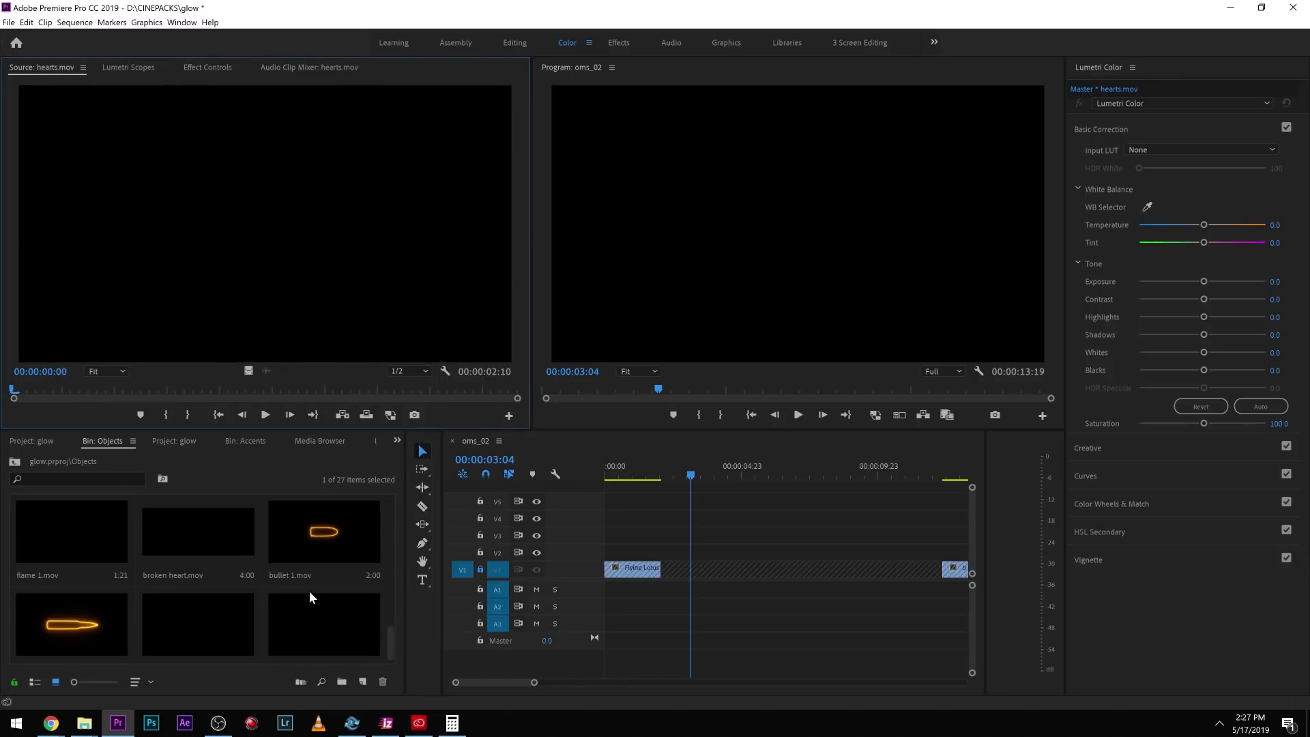
pyautogui.doubleClick(170, 626)
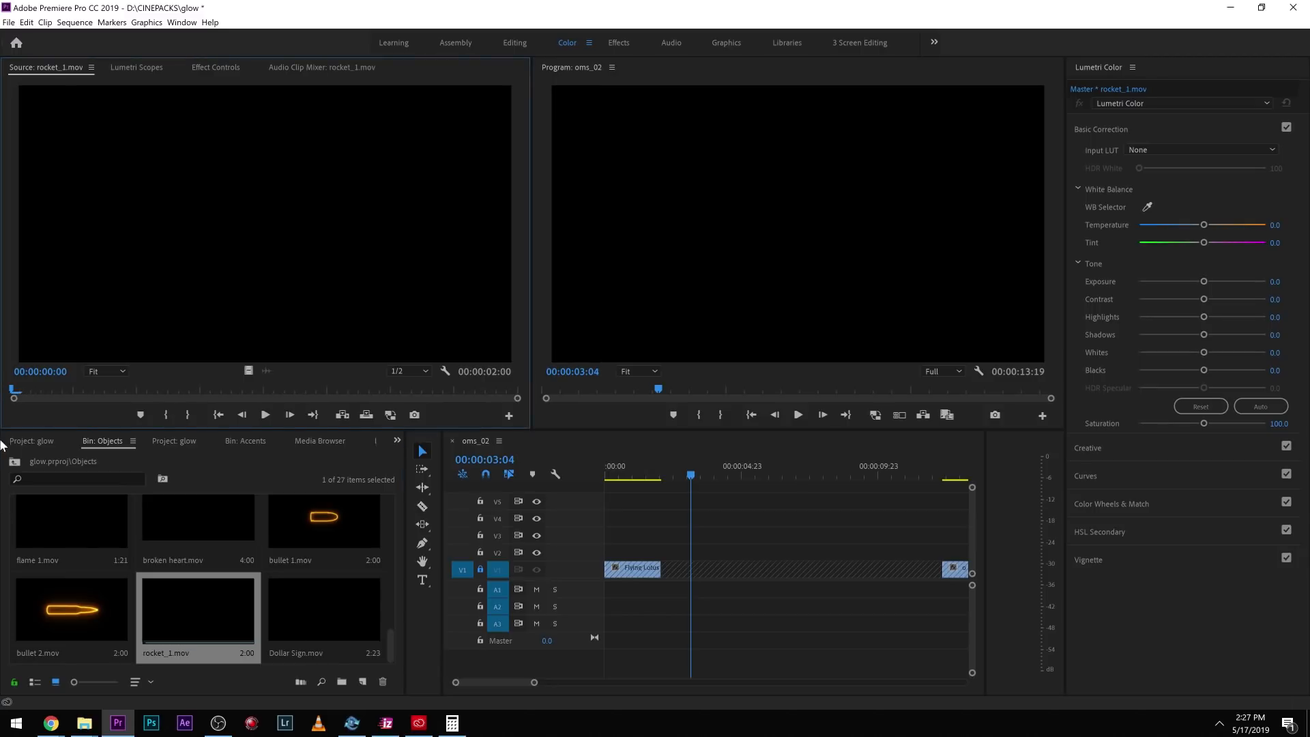
# - Play the second footage clip on V1 and park the playhead at 00:00:12:12
pyautogui.click(14, 463)
pyautogui.click(309, 535)
pyautogui.doubleClick(309, 535)
pyautogui.moveTo(624, 475); pyautogui.dragTo(665, 479)
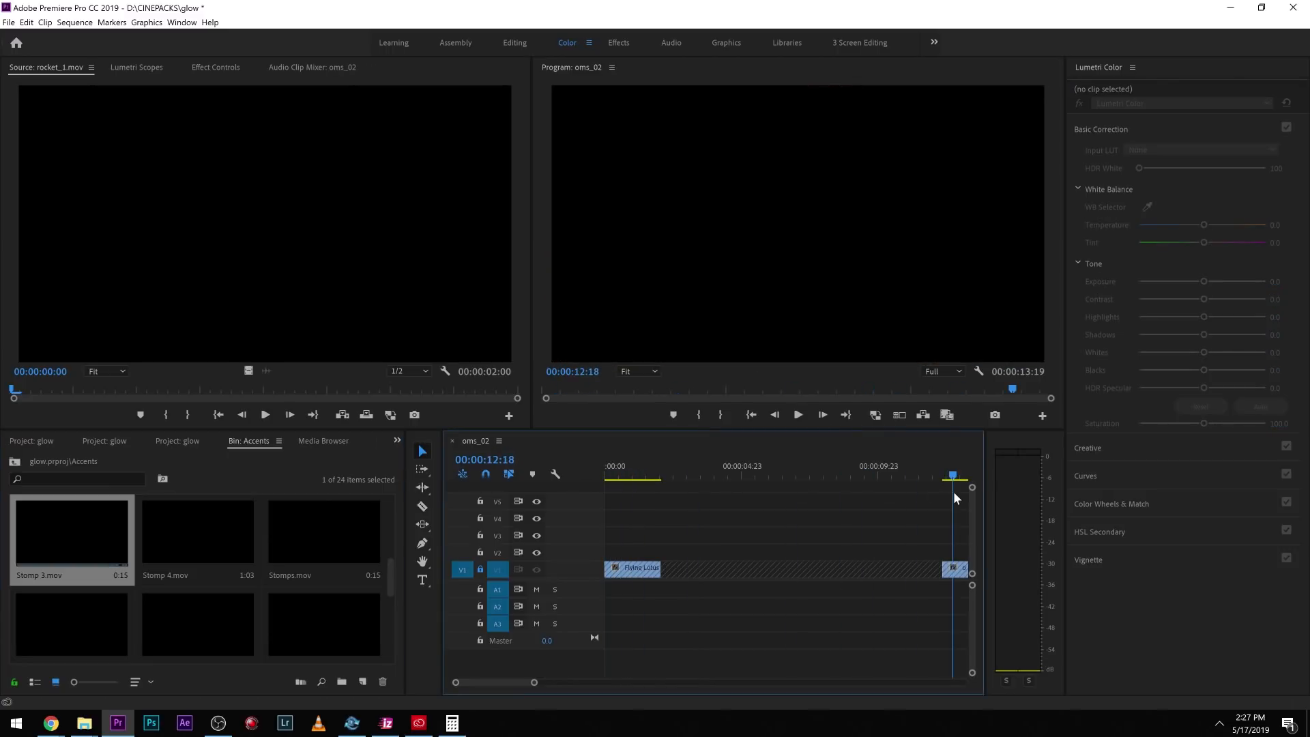
pyautogui.press('=')
pyautogui.press('=')
pyautogui.press('space')
pyautogui.moveTo(798, 455); pyautogui.dragTo(782, 464)
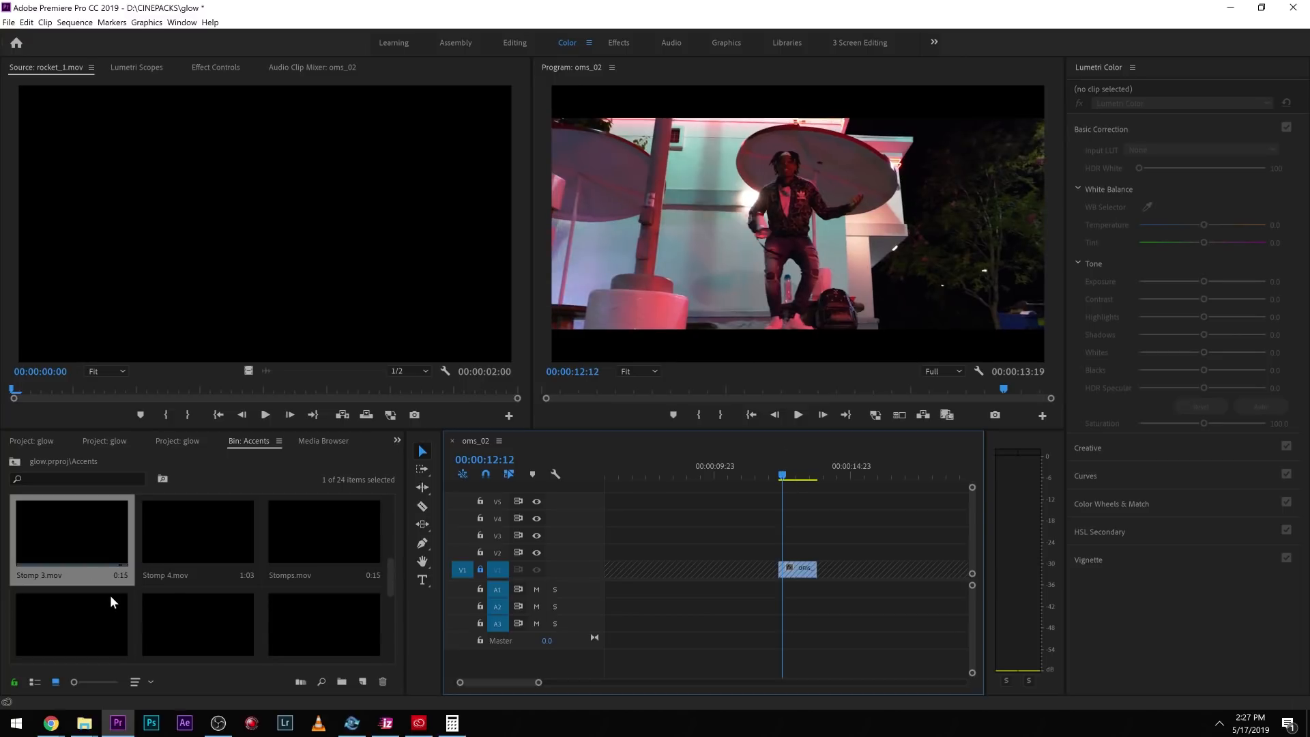
# - Open the Body bin, browse its clips to legs (cut out).mov and save the project
pyautogui.click(15, 461)
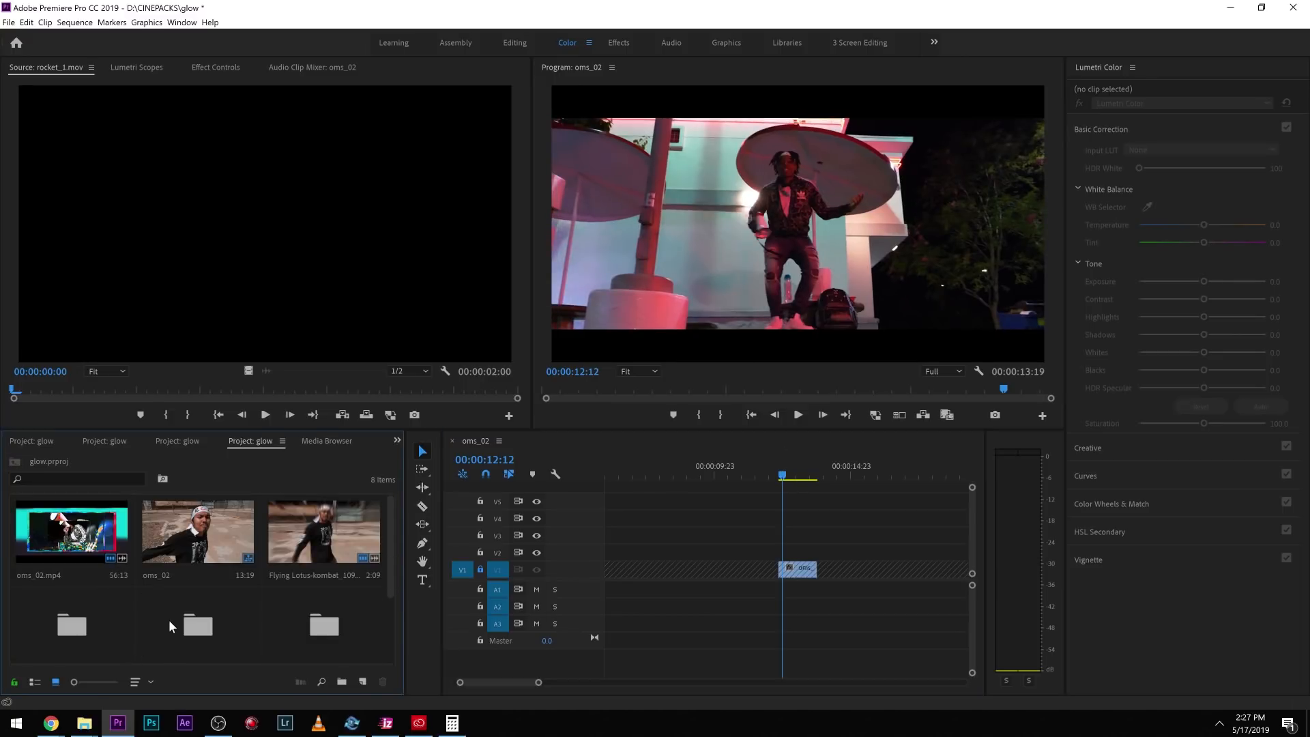
pyautogui.scroll(-3, 170, 620)
pyautogui.scroll(-1, 209, 543)
pyautogui.doubleClick(17, 613)
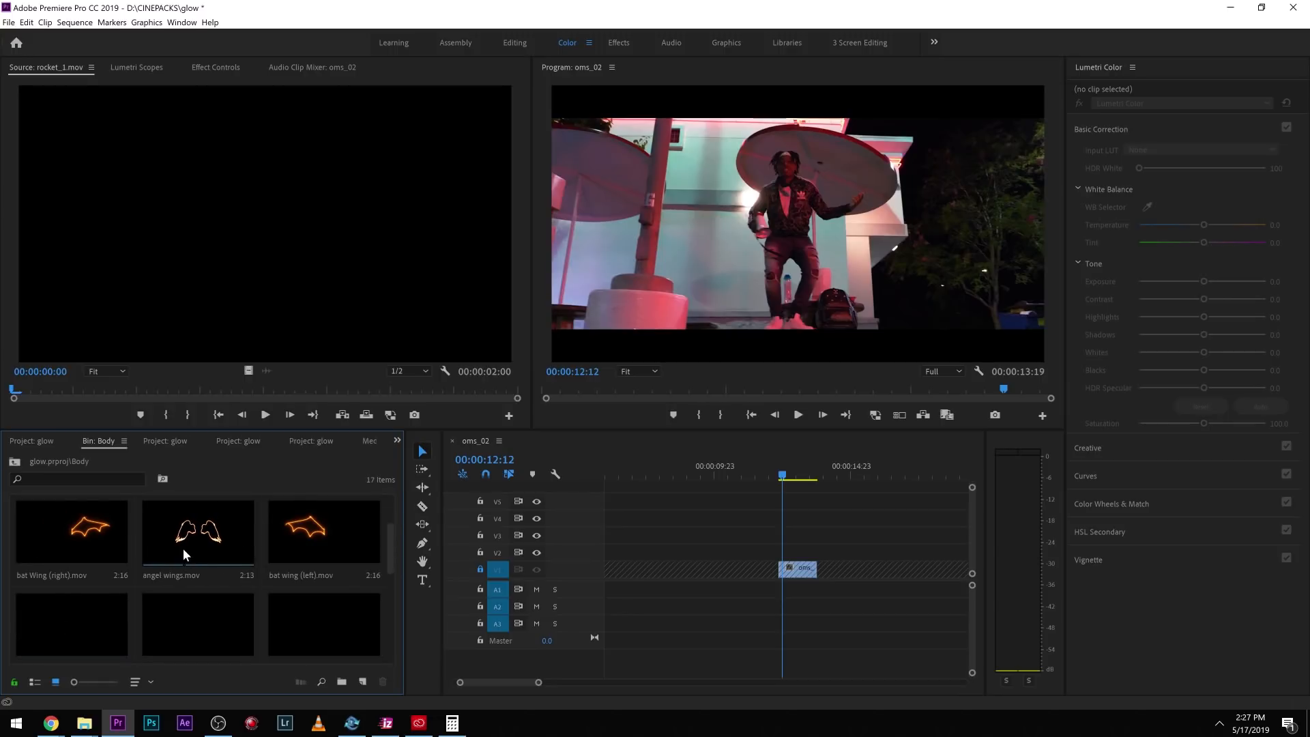
pyautogui.scroll(-5, 237, 582)
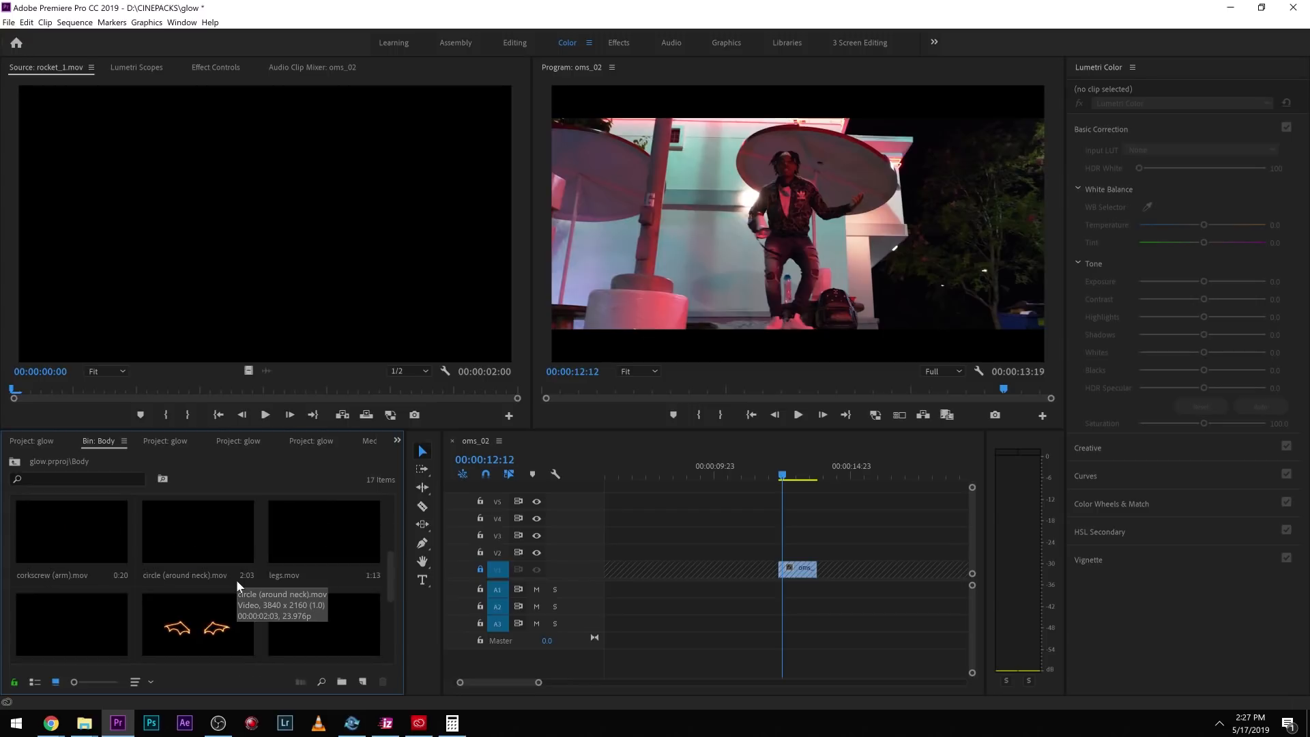
pyautogui.hotkey('ctrl', 's')
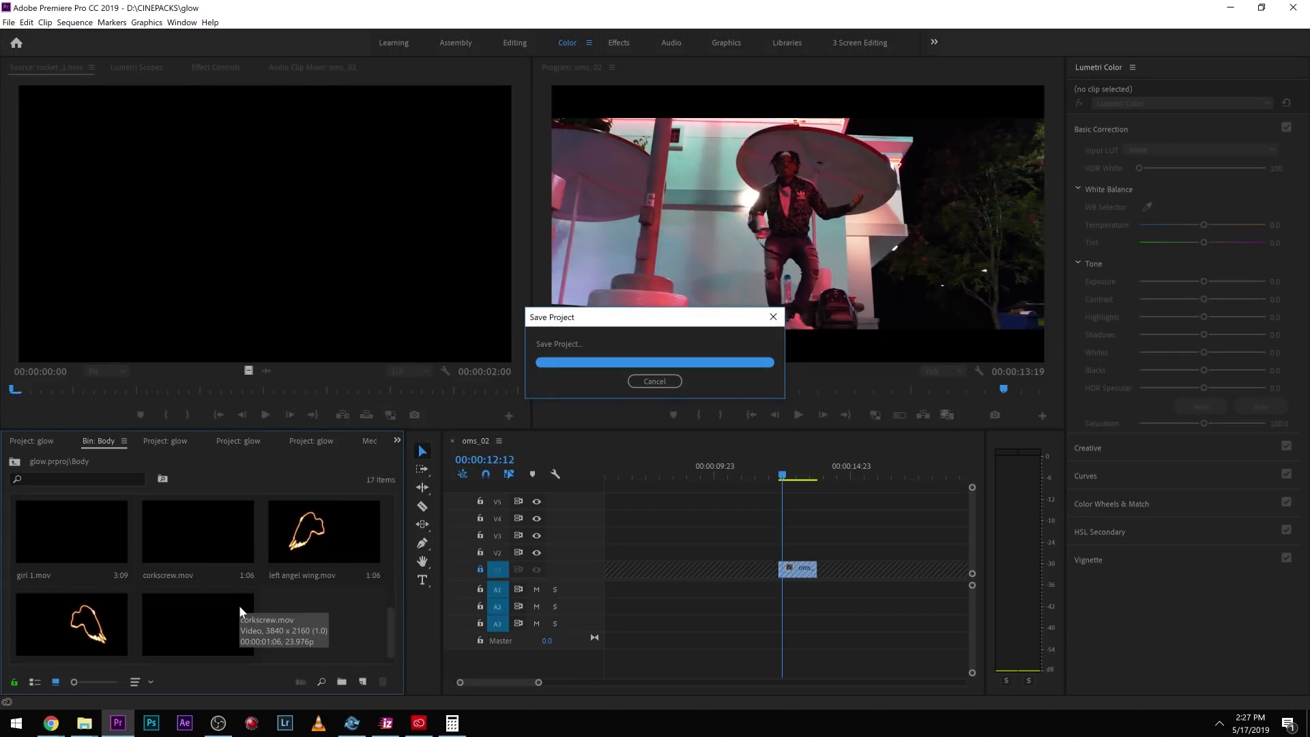
pyautogui.scroll(-1, 236, 593)
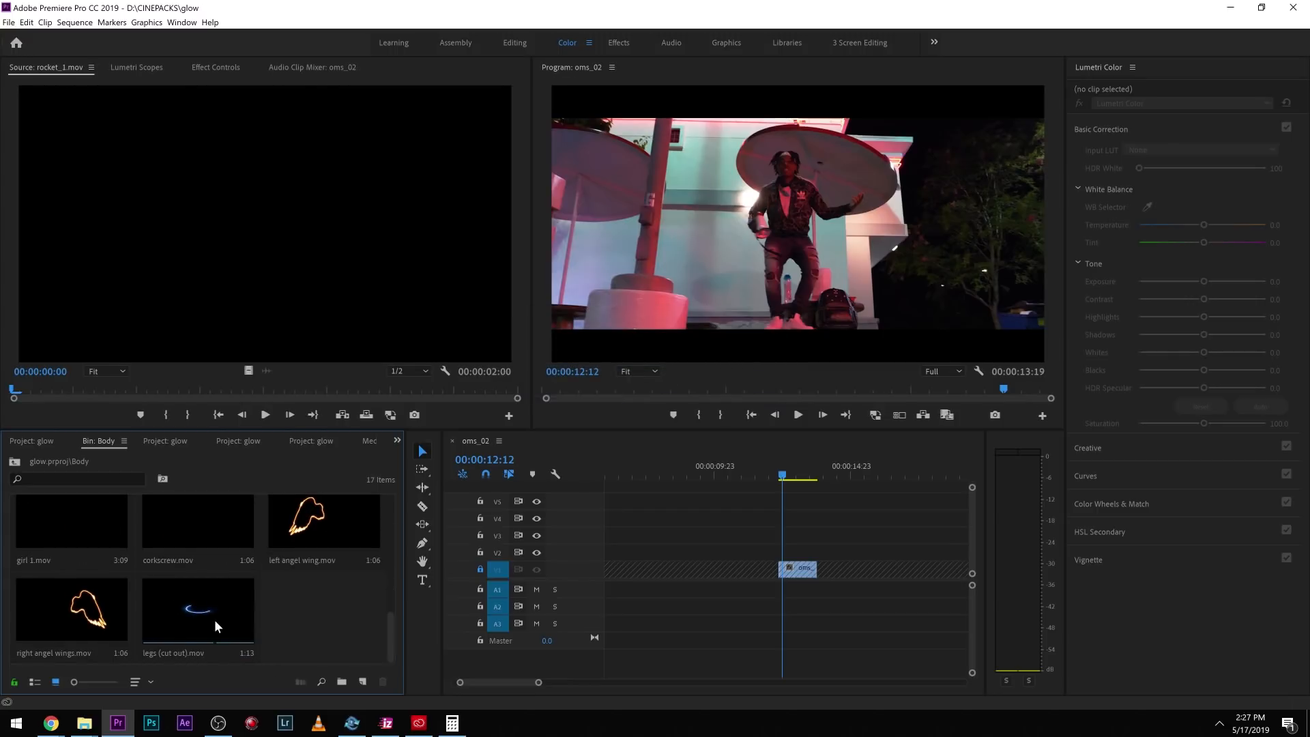
# - Place legs (cut out).mov on V2 above the second footage clip and set its blend mode to Screen
pyautogui.moveTo(202, 624); pyautogui.dragTo(803, 558)
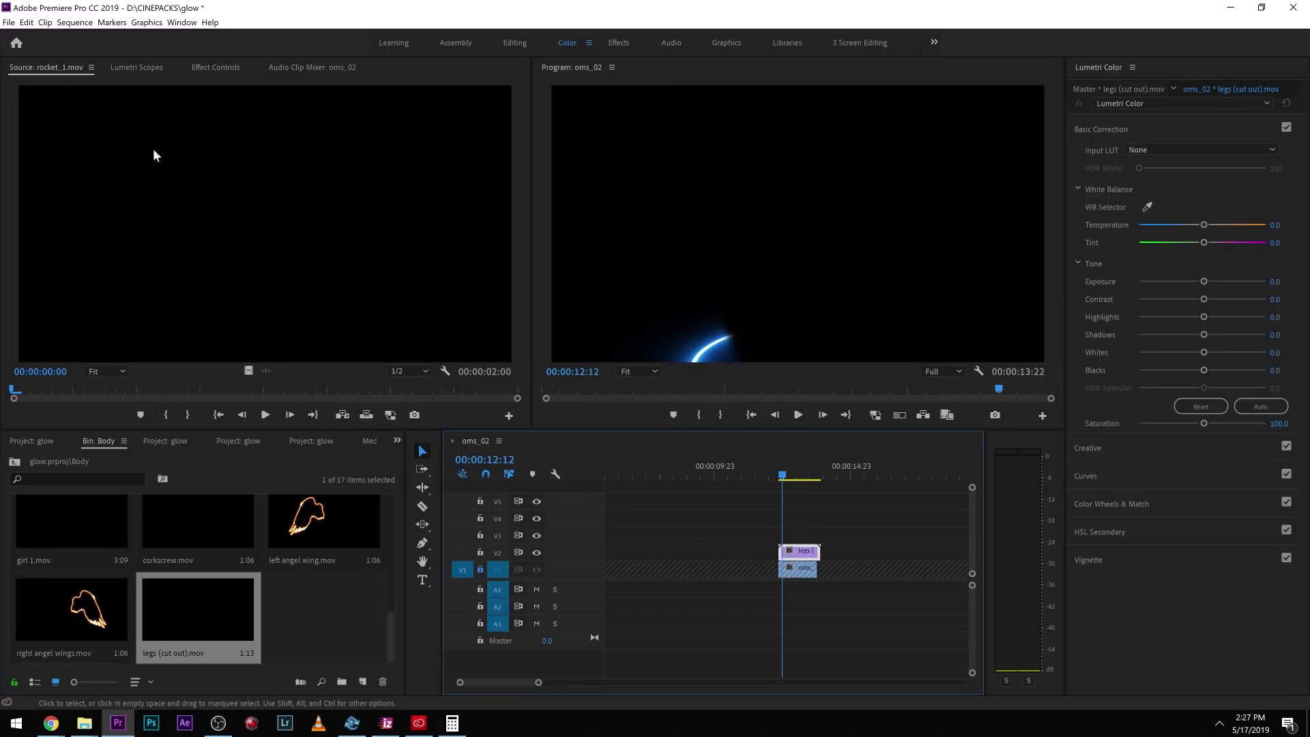
pyautogui.click(216, 67)
pyautogui.click(207, 280)
pyautogui.click(185, 419)
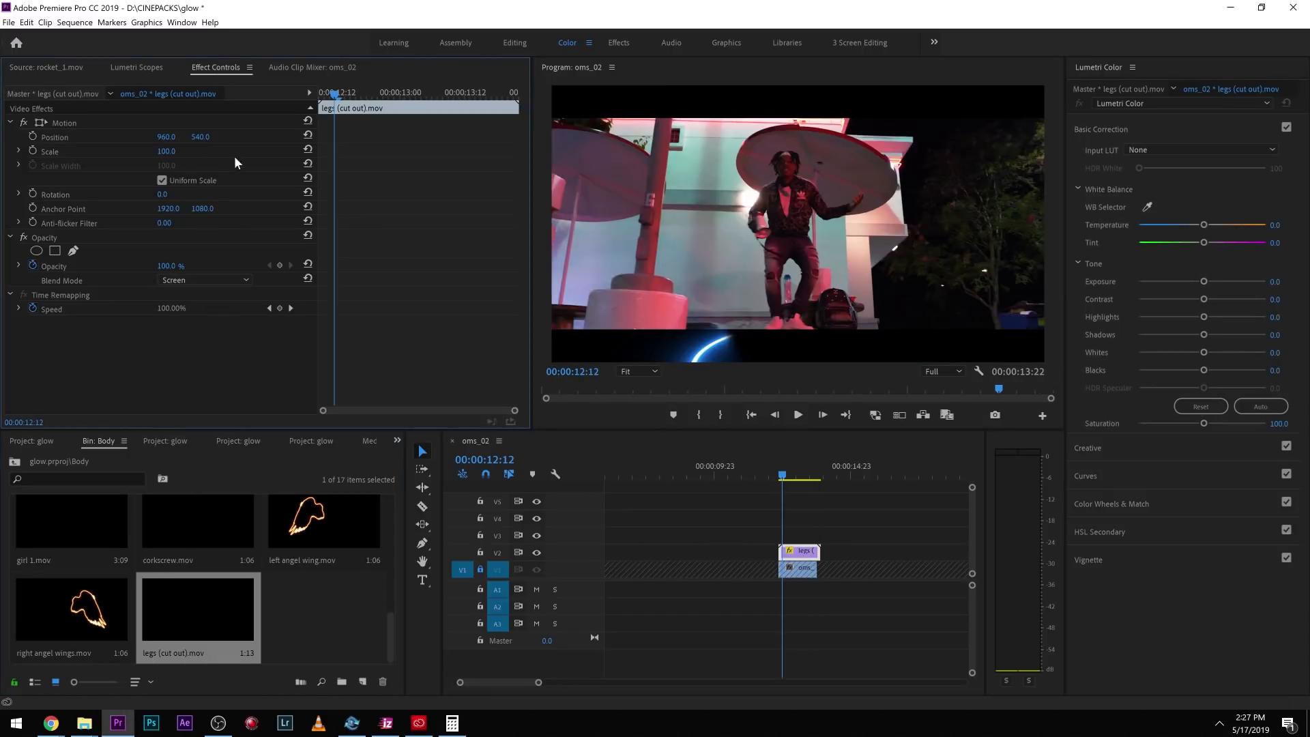
# - Scale the legs (cut out) overlay to 8 and position it around the dancer's lower leg at about 869.6, 837.9
pyautogui.moveTo(166, 152); pyautogui.dragTo(118, 151)
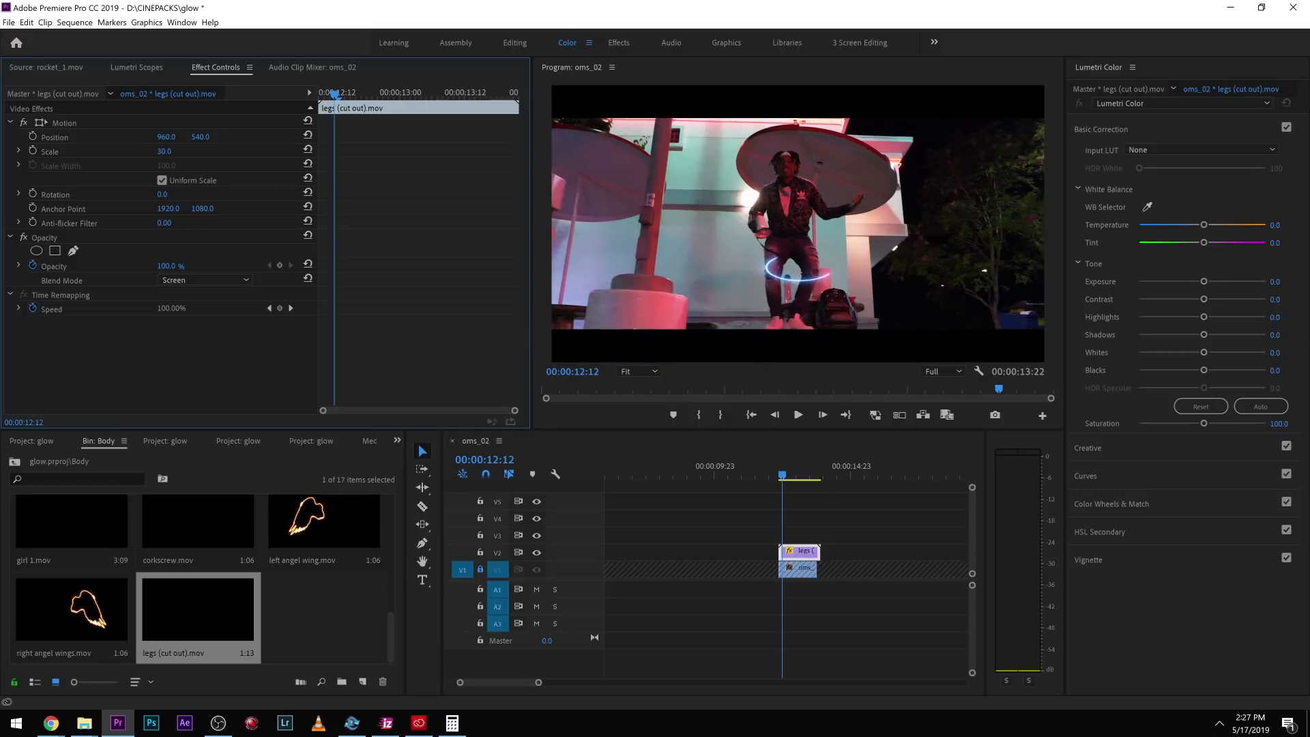
pyautogui.click(102, 123)
pyautogui.moveTo(754, 252); pyautogui.dragTo(747, 281)
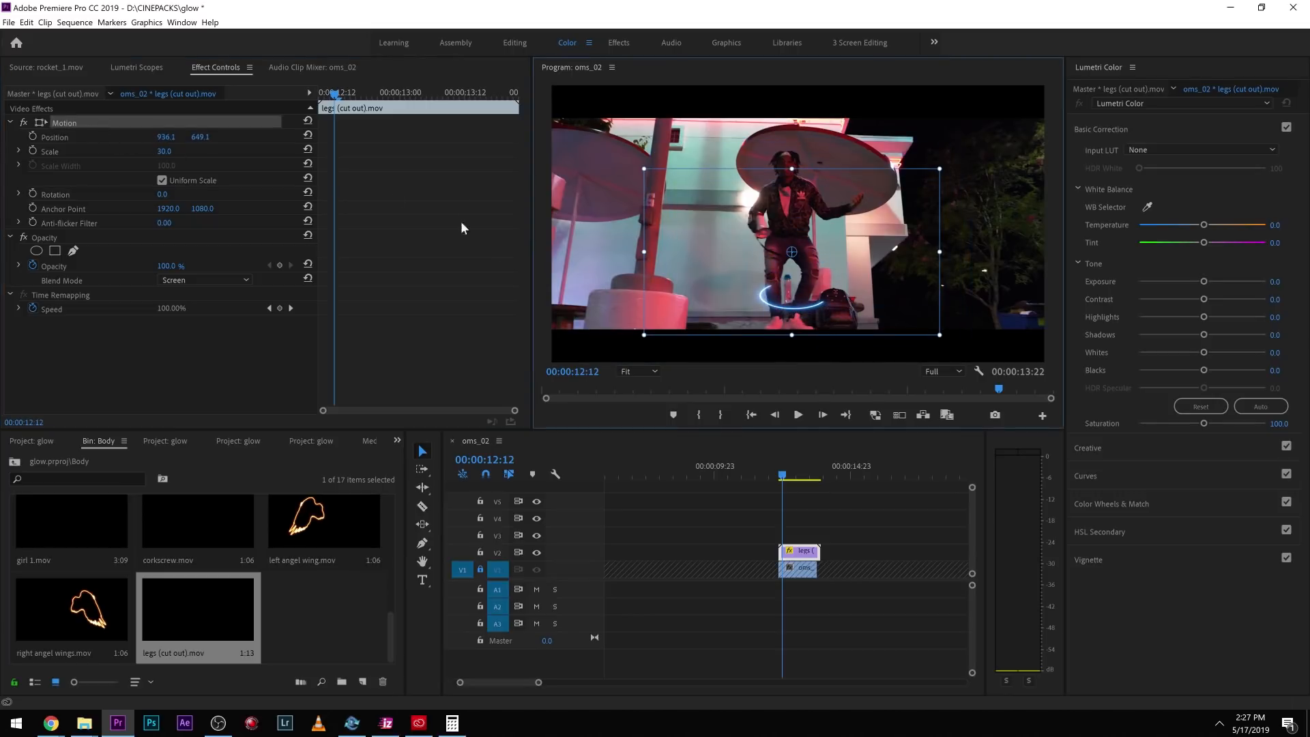
pyautogui.moveTo(170, 150); pyautogui.dragTo(151, 150)
pyautogui.moveTo(788, 267); pyautogui.dragTo(770, 315)
# - Start Scale, Position and Rotation keyframes on the legs (cut out) clip at 00:00:12:09
pyautogui.click(802, 554)
pyautogui.press('Left')
pyautogui.press('Left')
pyautogui.press('Left')
pyautogui.press('Left')
pyautogui.press('Right')
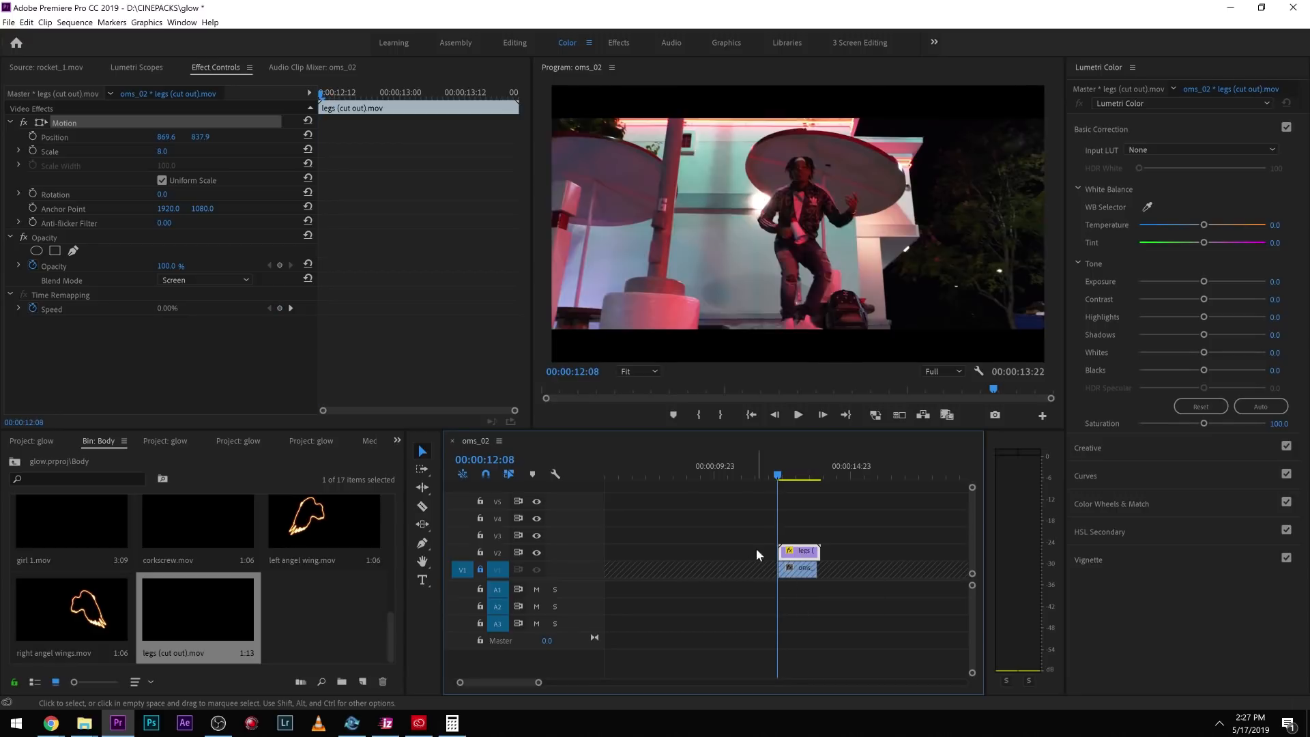
pyautogui.click(33, 151)
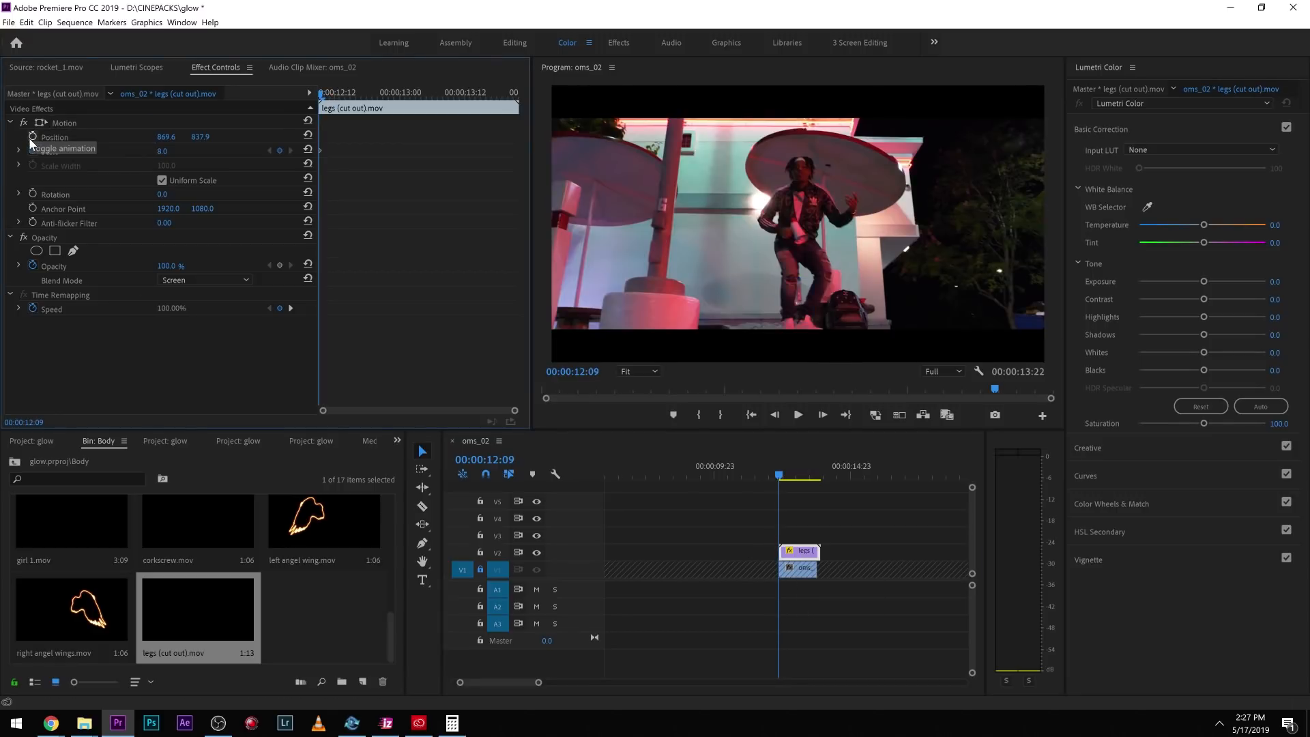
pyautogui.click(32, 135)
pyautogui.click(33, 195)
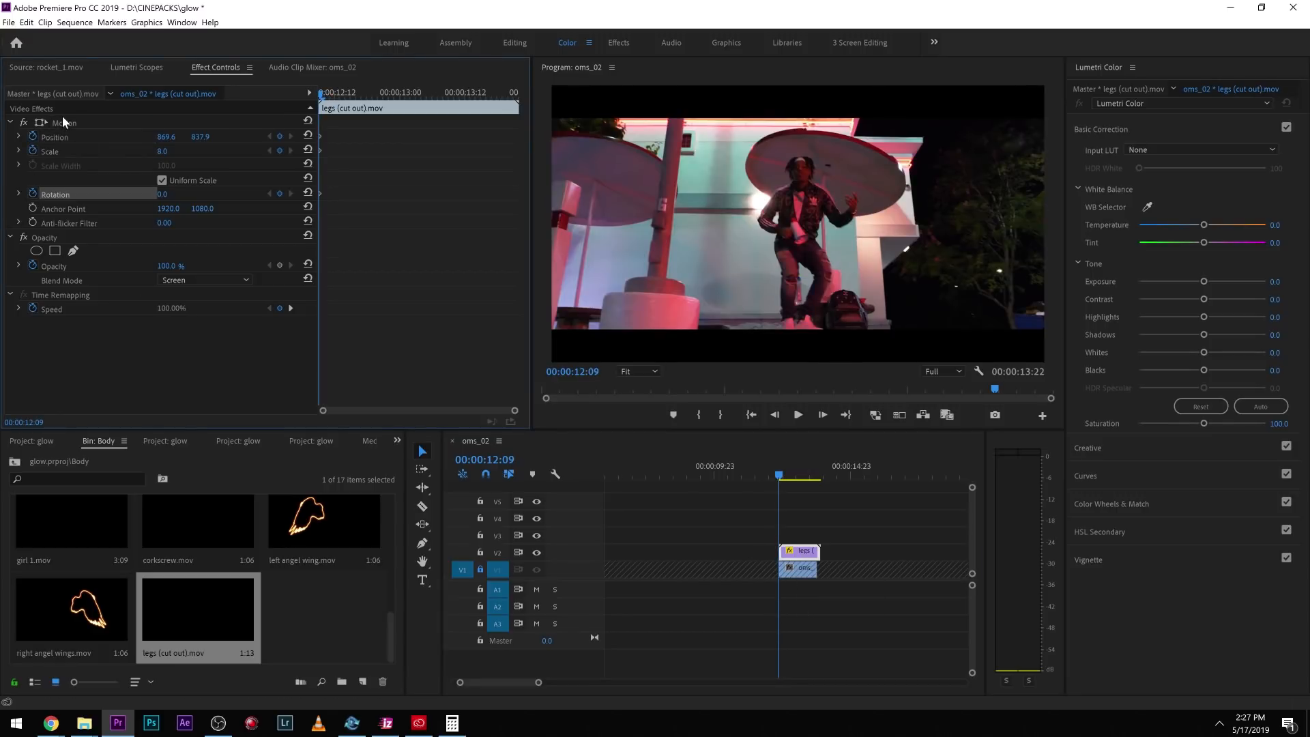
# - At 00:00:12:10, keyframe the glowing ring's position to about 890.9, 816.7 to follow the lower leg
pyautogui.click(63, 123)
pyautogui.click(843, 502)
pyautogui.press('Right')
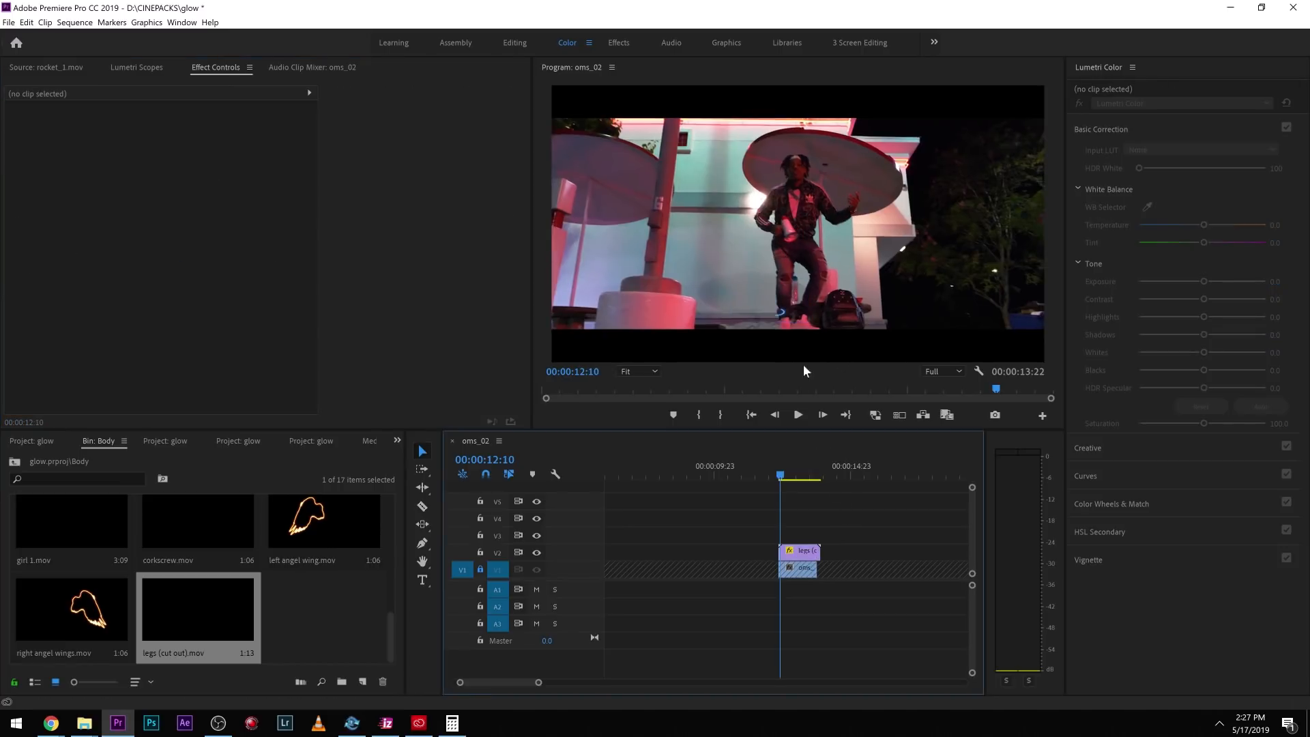
pyautogui.click(800, 552)
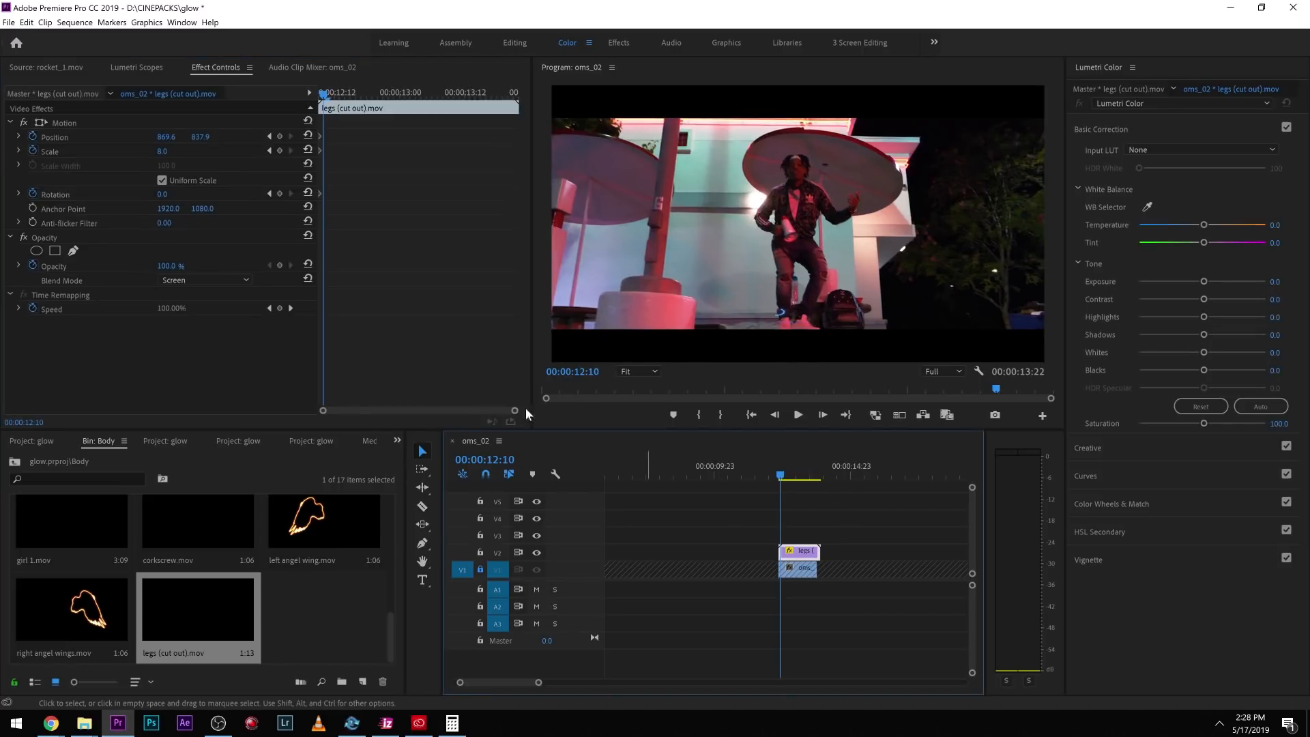
pyautogui.click(61, 123)
pyautogui.moveTo(813, 306)
pyautogui.mouseDown()
pyautogui.moveTo(824, 303)
pyautogui.moveTo(800, 301)
pyautogui.mouseUp()
pyautogui.press('Right')
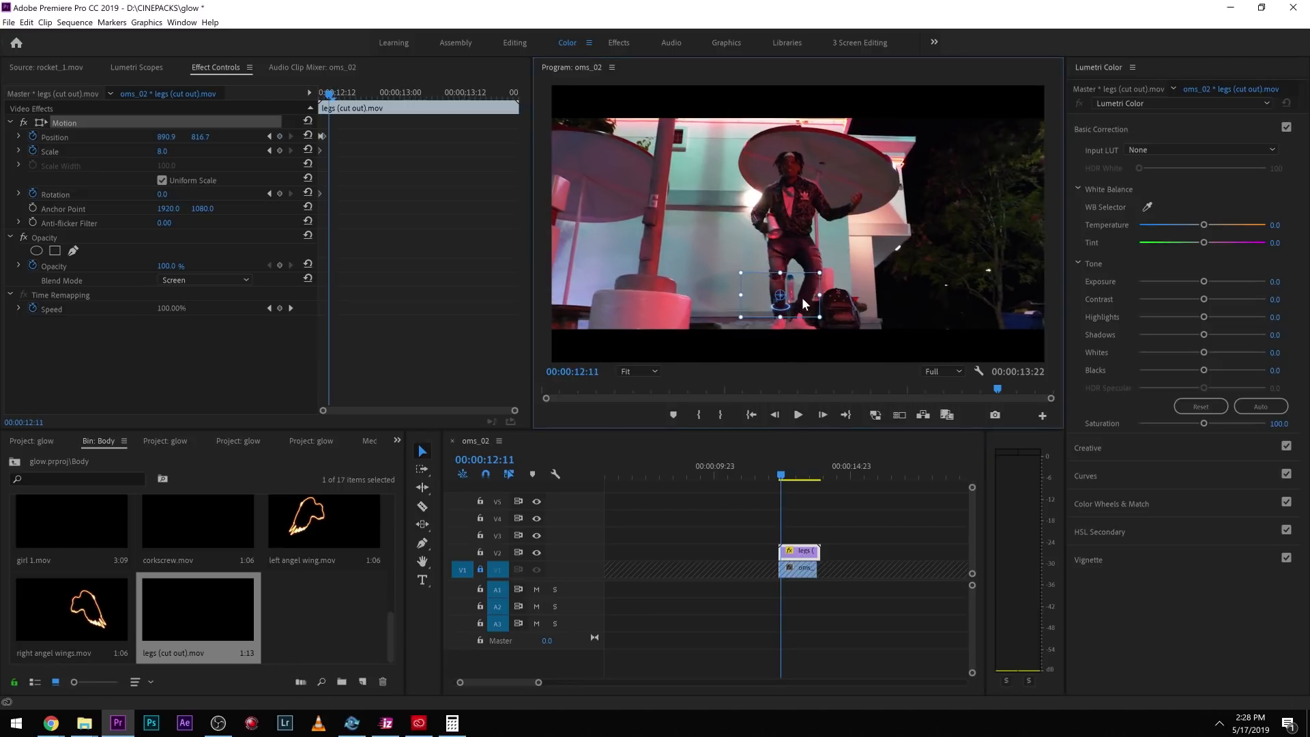
# - At 00:00:12:12, keyframe the glowing ring's position to about 864.3, 800.7 on the moving leg
pyautogui.click(804, 510)
pyautogui.press('Right')
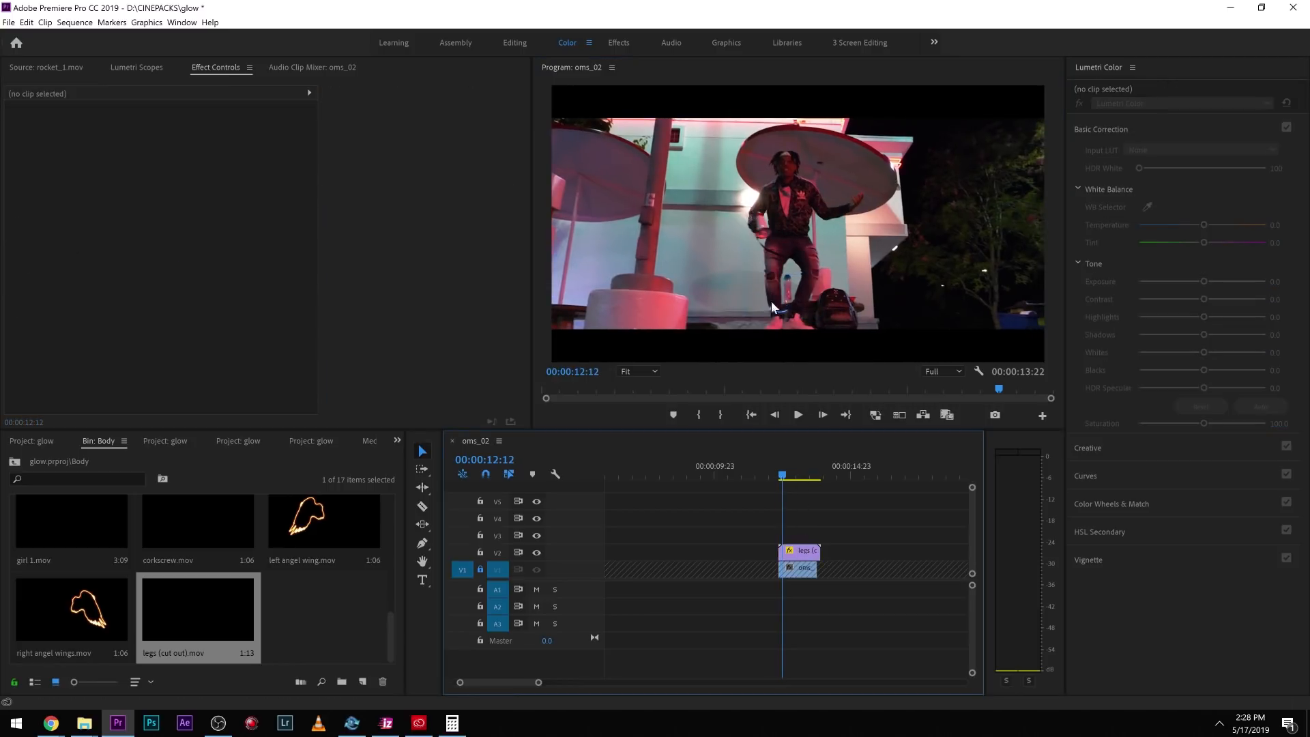
pyautogui.click(808, 555)
pyautogui.click(84, 120)
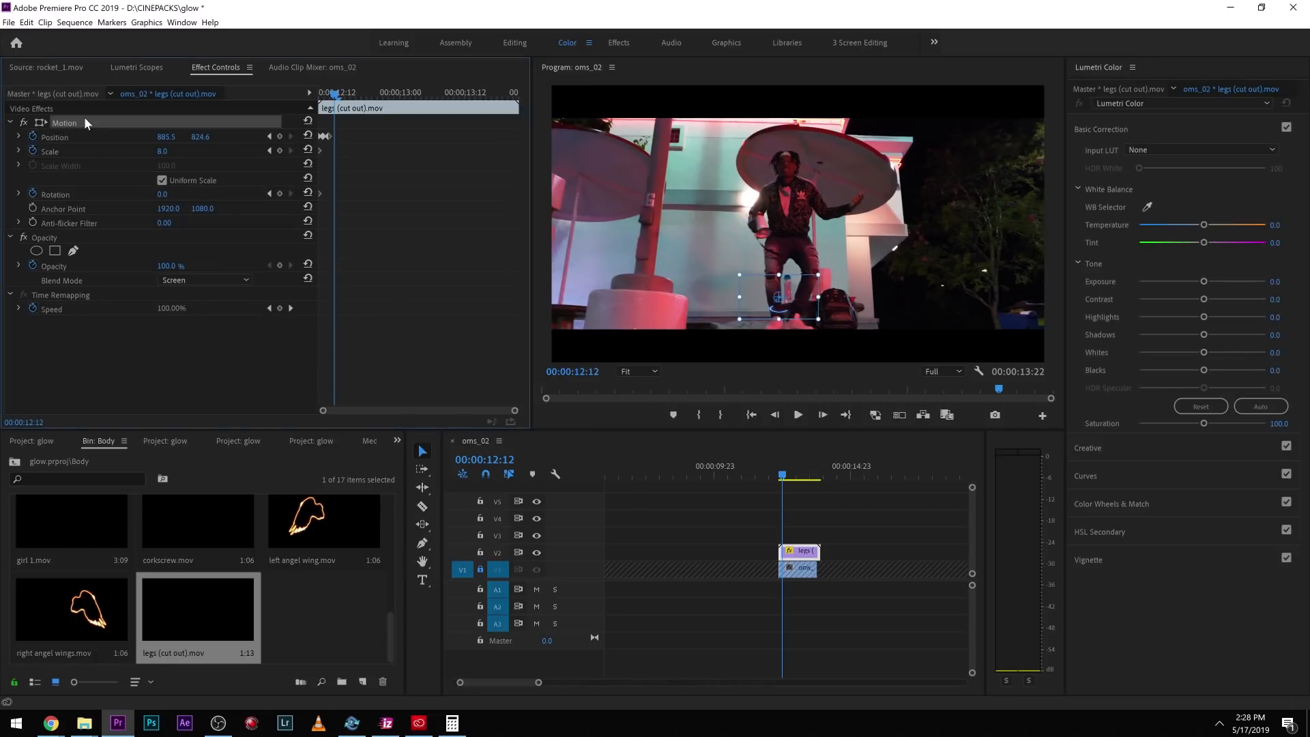
pyautogui.moveTo(744, 297); pyautogui.dragTo(738, 293)
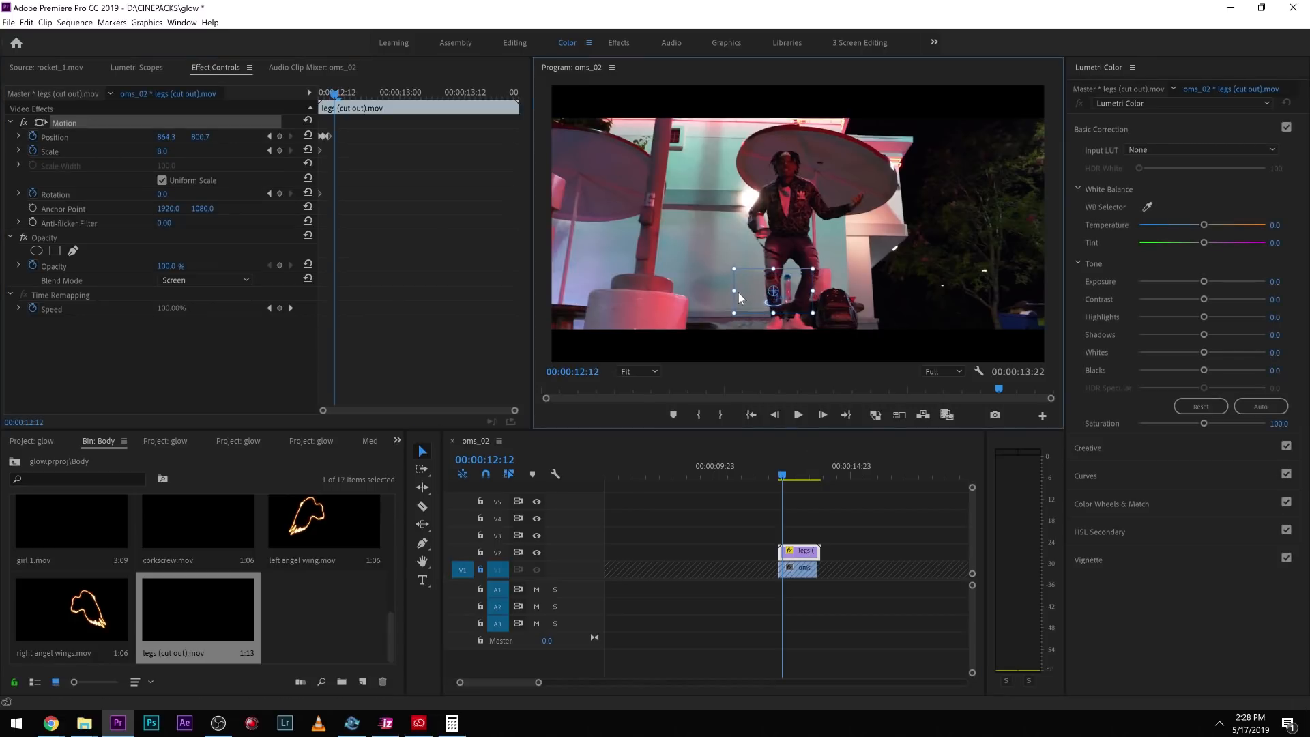
# - Continue tracking the leg from 00:00:12:13 by moving the ring to add further Position keyframes
pyautogui.click(801, 515)
pyautogui.press('Right')
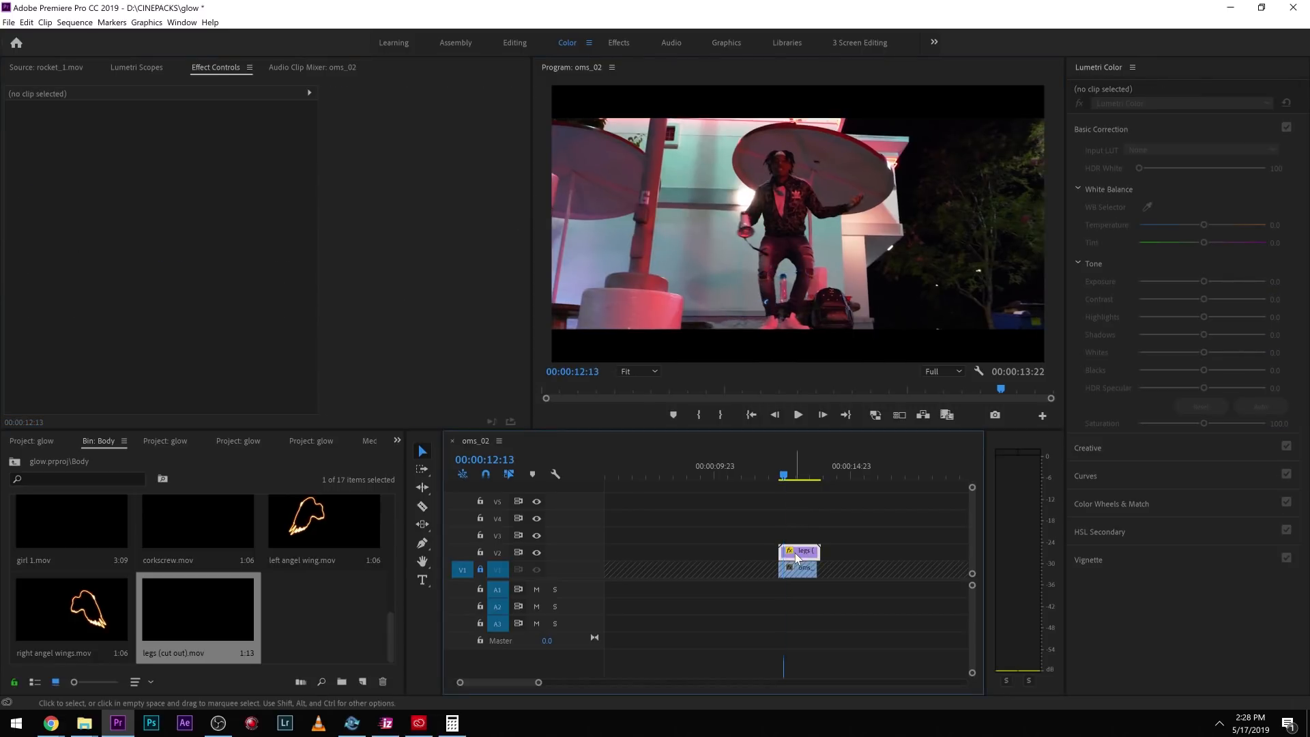
pyautogui.click(796, 553)
pyautogui.moveTo(795, 313); pyautogui.dragTo(783, 304)
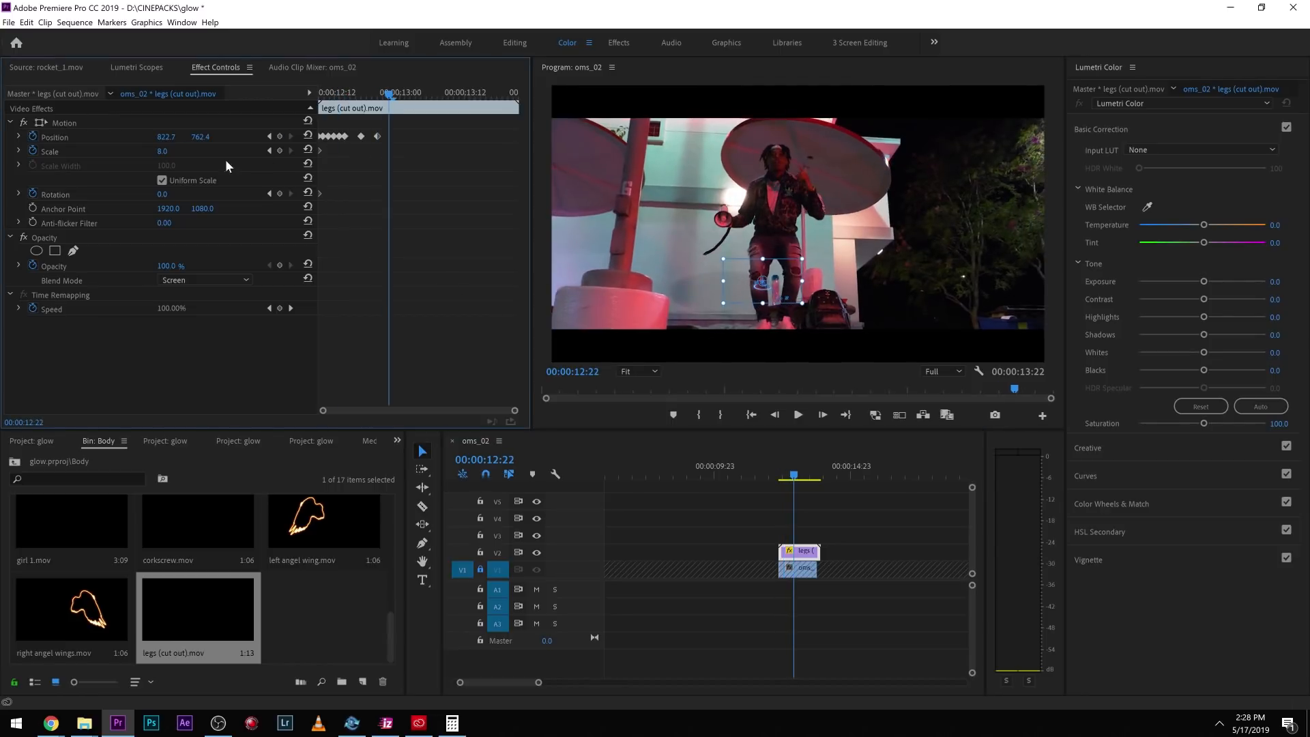
# - At 00:00:12:22, keyframe the ring's scale to 15 and realign it with the leg
pyautogui.moveTo(801, 303); pyautogui.dragTo(836, 322)
pyautogui.moveTo(718, 295)
pyautogui.mouseDown()
pyautogui.moveTo(715, 285)
pyautogui.moveTo(752, 292)
pyautogui.moveTo(735, 297)
pyautogui.mouseUp()
pyautogui.click(427, 345)
# - Keyframe the ring's position along the leg up to 00:00:13:02, ending at about 817.4, 719.9
pyautogui.press('Right')
pyautogui.press('Right')
pyautogui.press('Right')
pyautogui.press('Right')
pyautogui.press('Right')
pyautogui.press('Right')
pyautogui.press('Right')
pyautogui.press('Right')
pyautogui.press('Right')
pyautogui.press('Right')
pyautogui.click(459, 284)
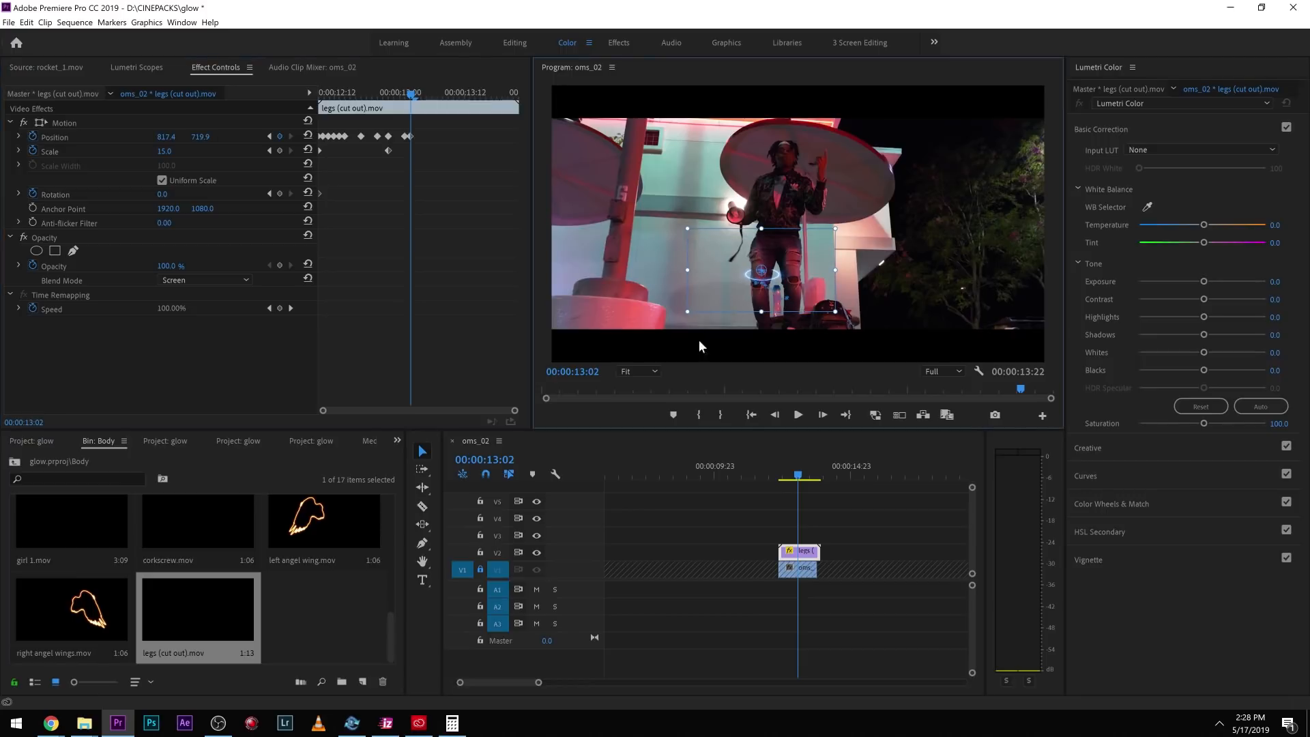
# - Trim the end of the legs (cut out) clip on V2 to 00:00:13:05
pyautogui.click(376, 275)
pyautogui.press('Right')
pyautogui.press('Right')
pyautogui.press('Right')
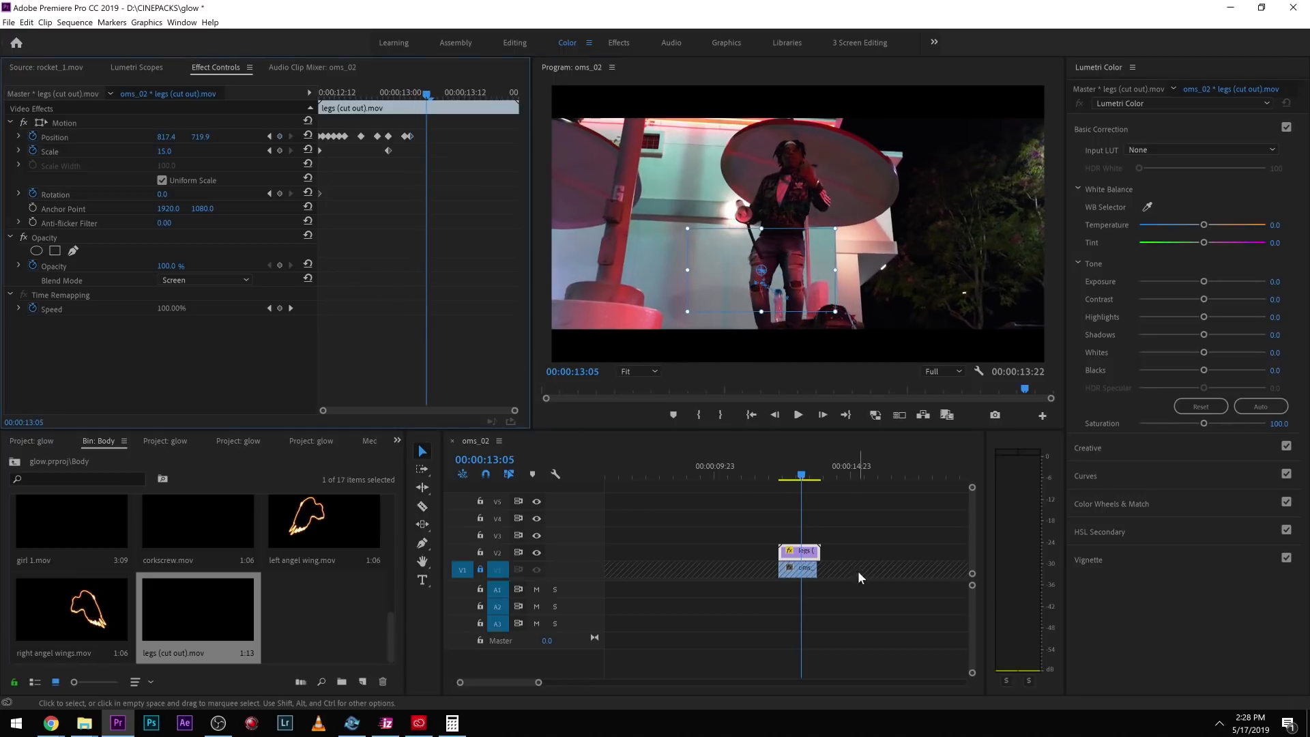
pyautogui.moveTo(819, 552); pyautogui.dragTo(801, 551)
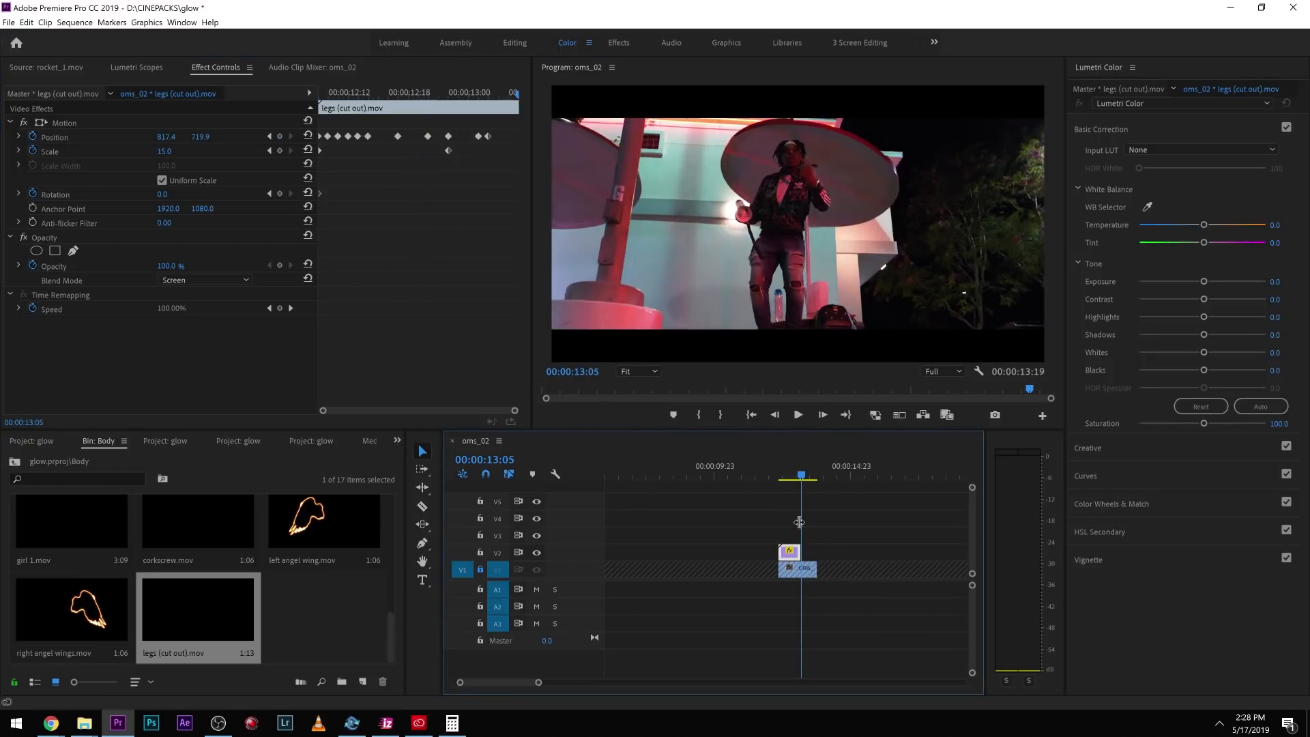
# - Play back the tracked leg ring from 00:00:12:03 and park the playhead at 00:00:12:18
pyautogui.click(771, 478)
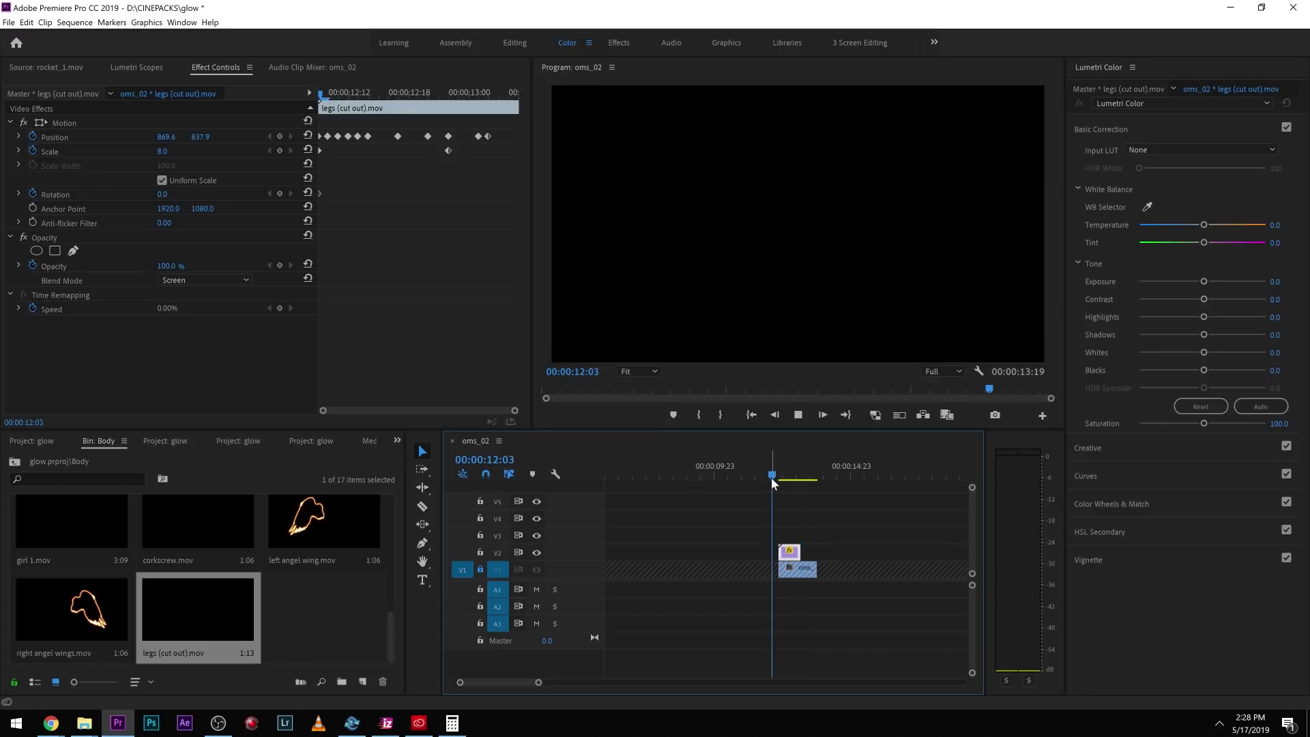
pyautogui.press('space')
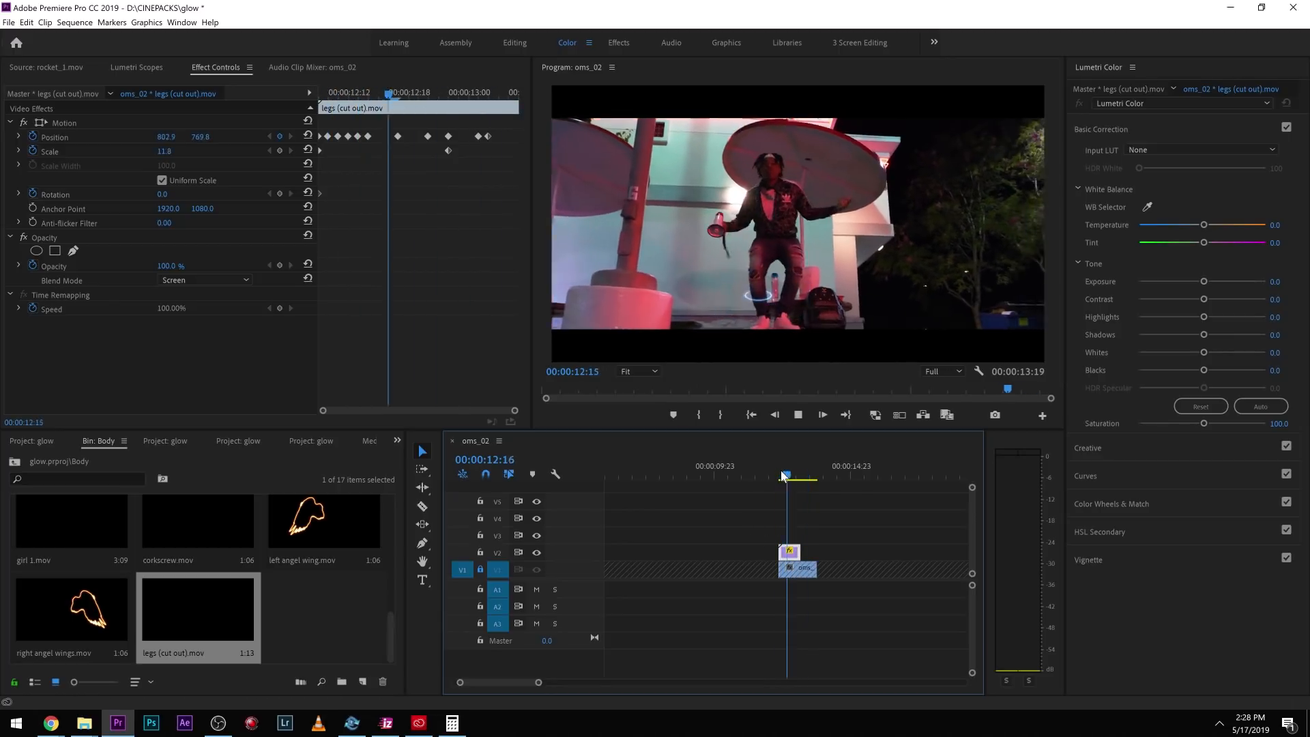
pyautogui.click(789, 476)
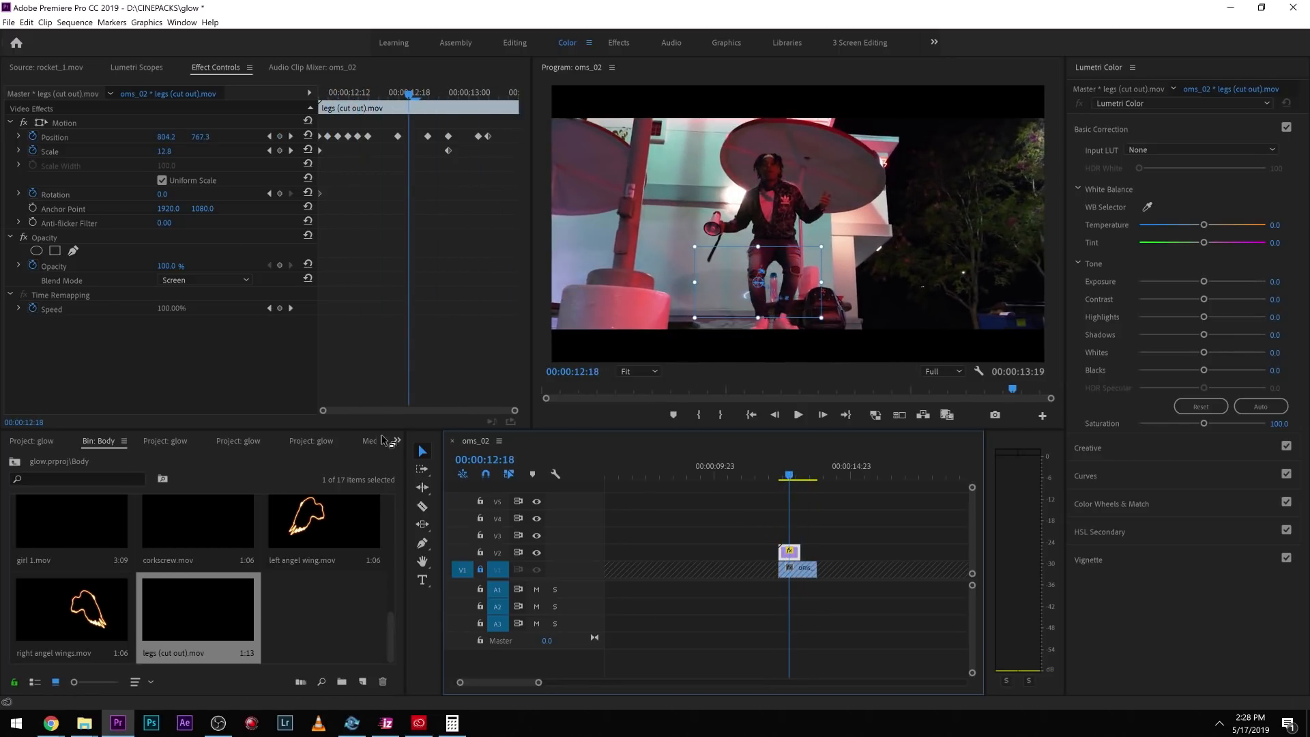
# - Apply Color Balance (HLS) to the legs (cut out) clip and set its hue to 213° to recolour the ring
pyautogui.click(397, 441)
pyautogui.click(434, 578)
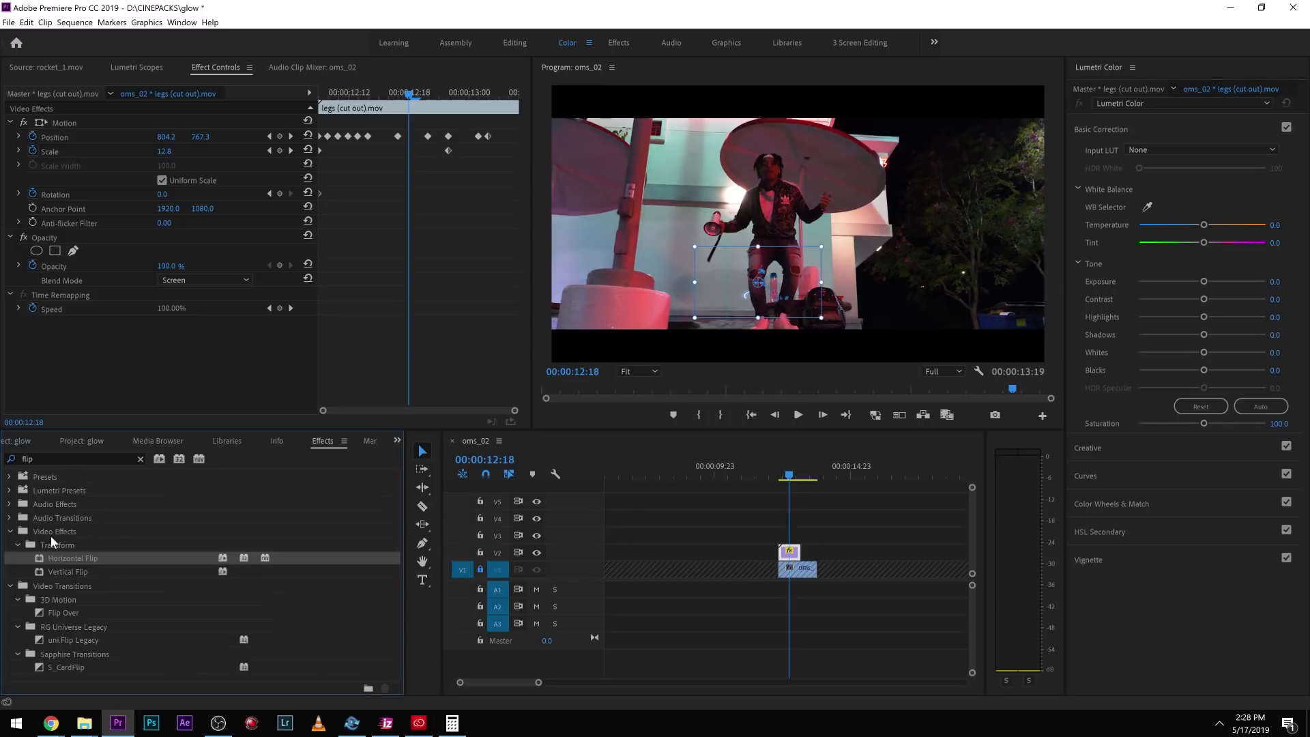
pyautogui.click(71, 460)
pyautogui.write('hls')
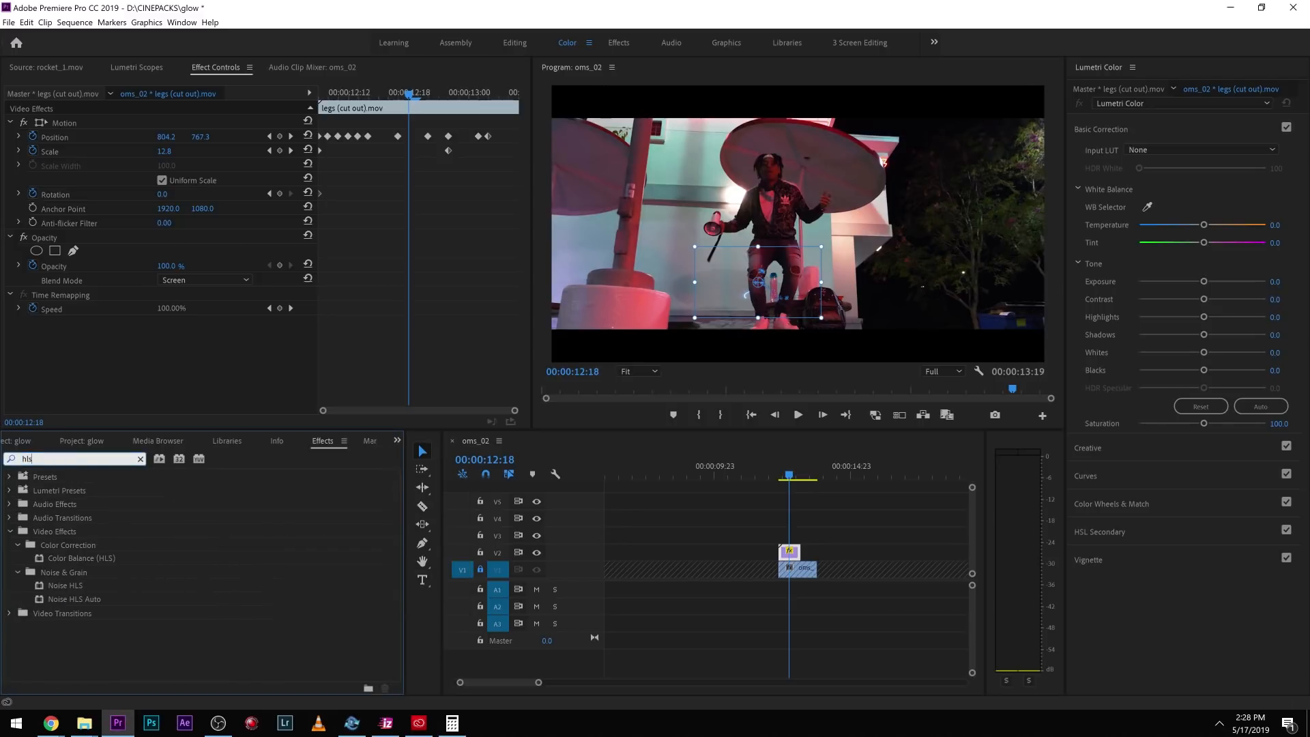
pyautogui.click(77, 556)
pyautogui.moveTo(91, 566); pyautogui.dragTo(179, 352)
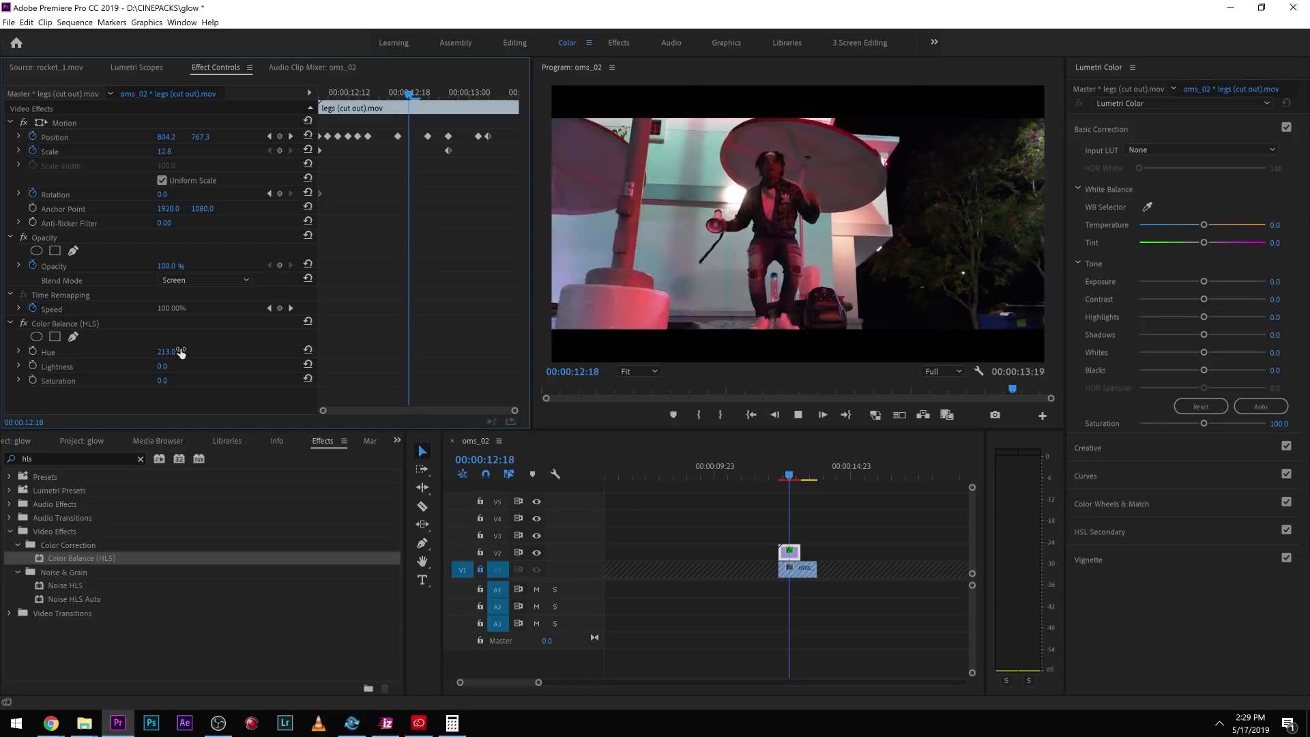
# - Play back the recoloured leg ring from just before the start of the clip
pyautogui.click(774, 474)
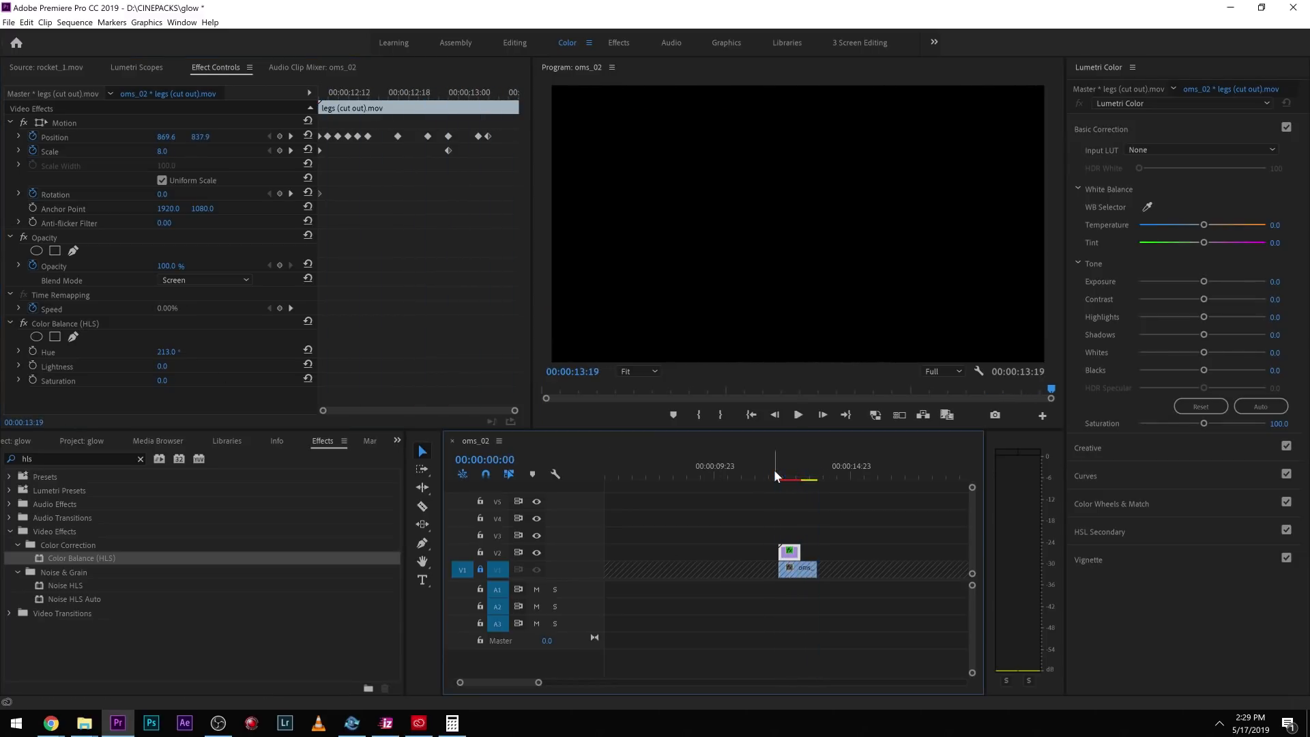
pyautogui.click(775, 476)
pyautogui.press('space')
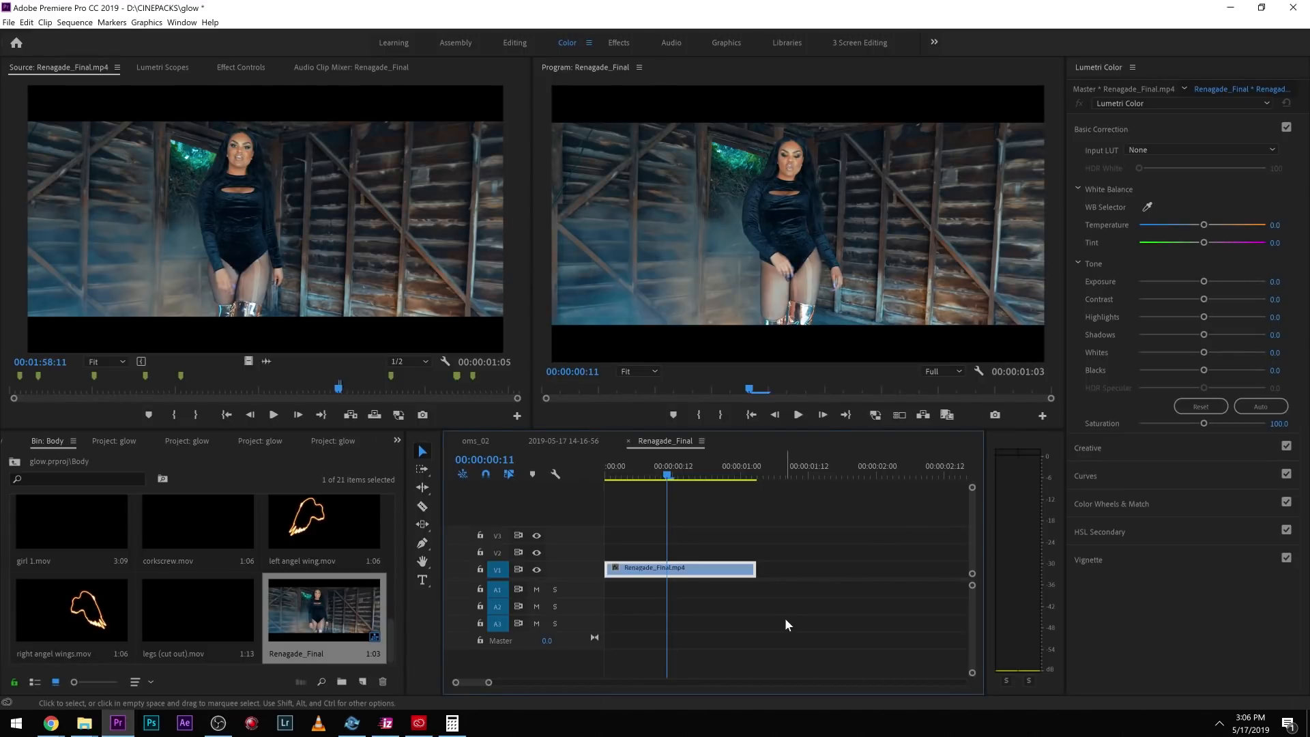
# - Save the project, preview the Renagade_Final footage and park the playhead at 00:00:00:04
pyautogui.hotkey('ctrl', 's')
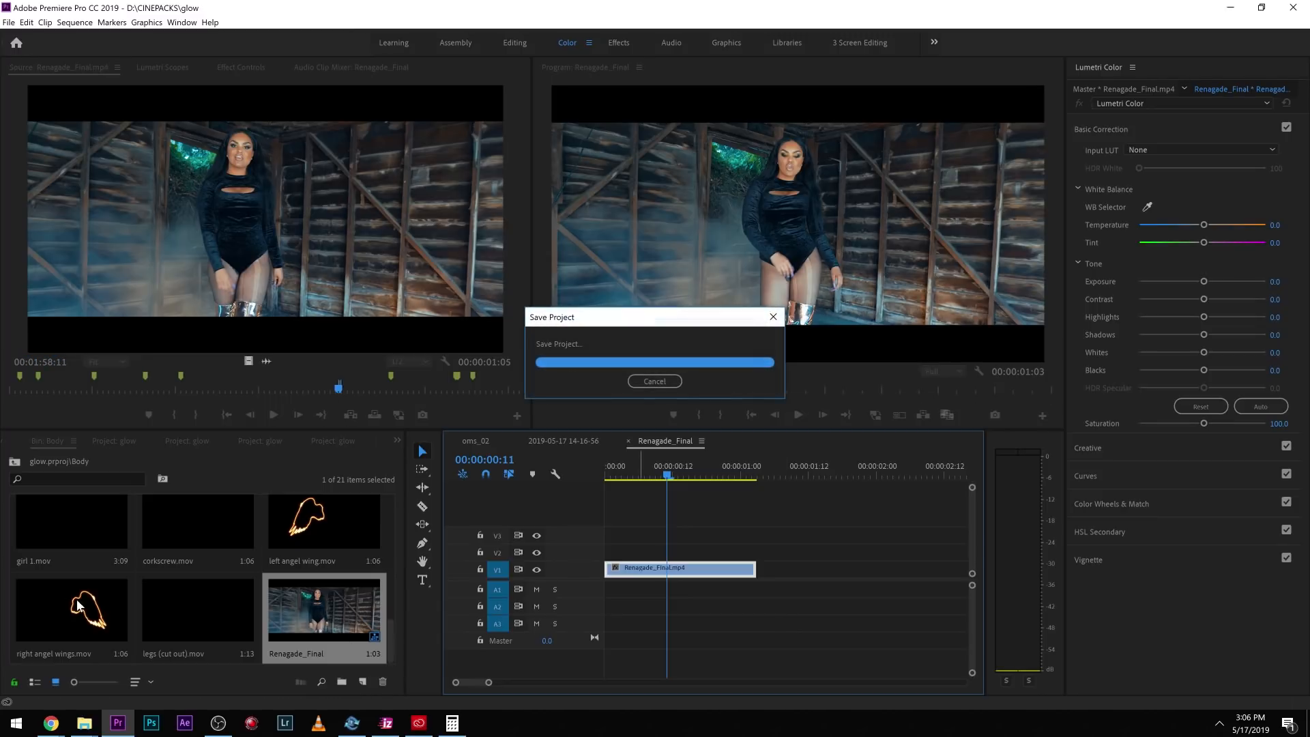
pyautogui.scroll(1, 161, 587)
pyautogui.scroll(1, 163, 587)
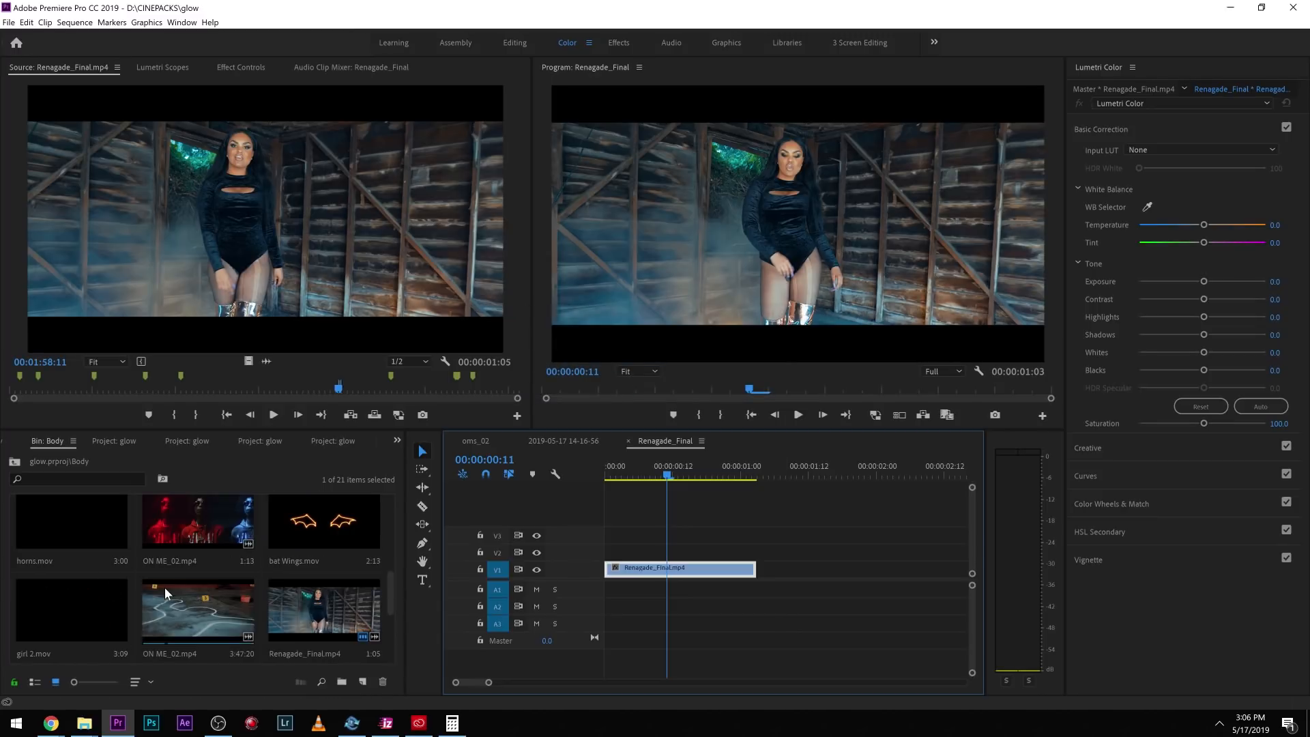
pyautogui.click(764, 624)
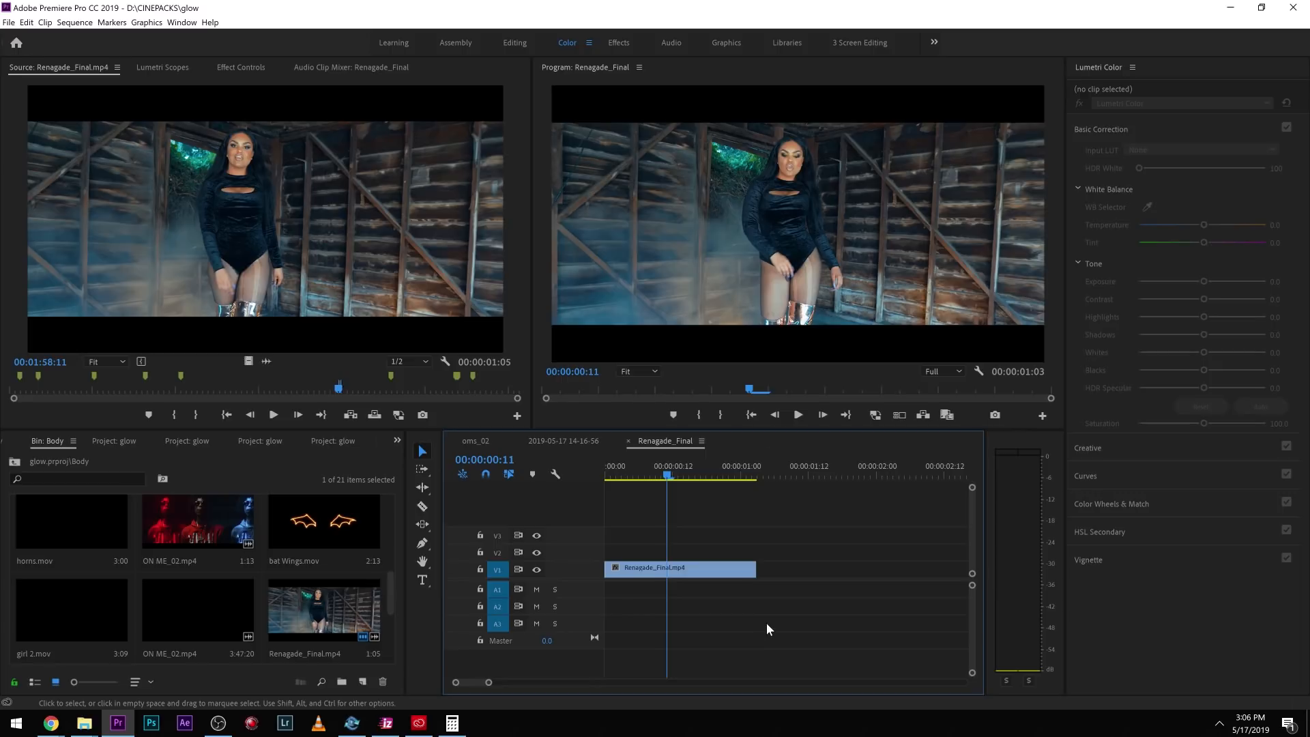
pyautogui.press('space')
pyautogui.moveTo(668, 466); pyautogui.dragTo(627, 470)
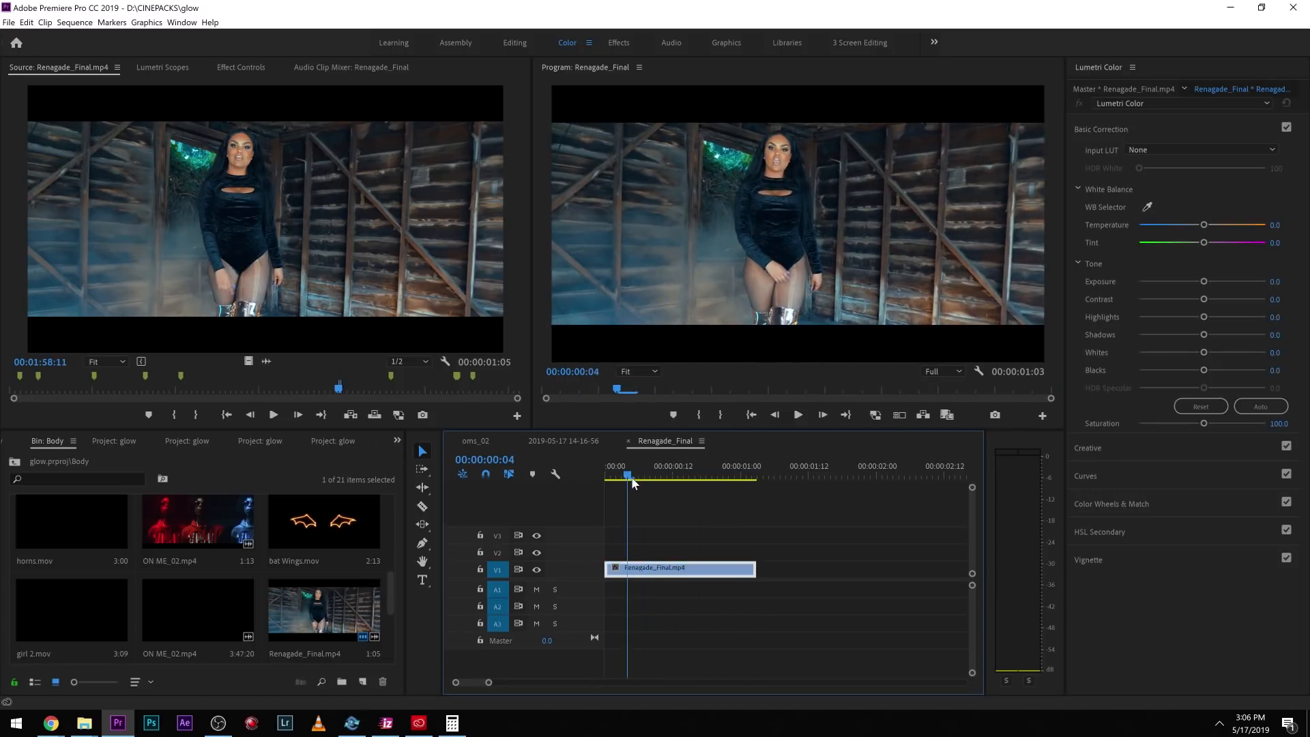
# - Place bat Wings.mov on V2 at the sequence start and cut off the excess where the Renagade_Final.mp4 clip ends
pyautogui.moveTo(302, 521); pyautogui.dragTo(607, 551)
pyautogui.press('c')
pyautogui.click(756, 552)
pyautogui.press('v')
pyautogui.click(797, 556)
pyautogui.press('Delete')
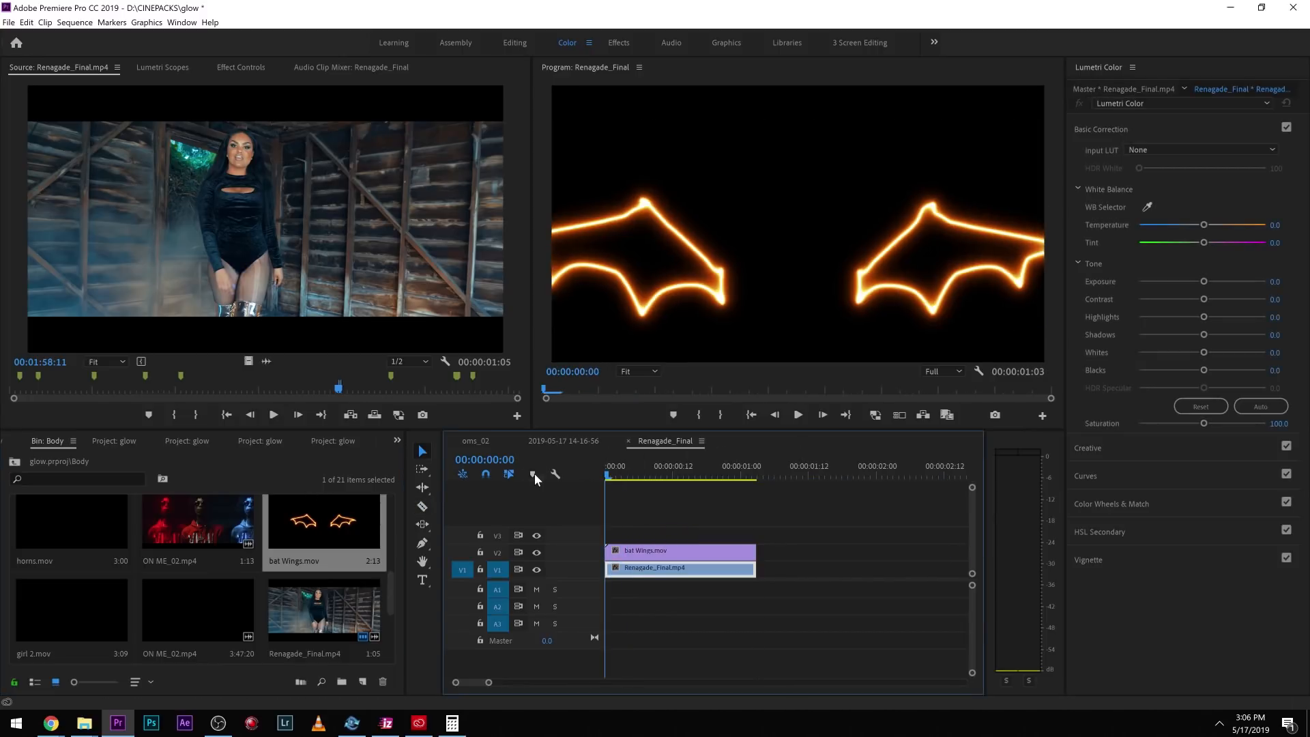
# - Overlay the bat wings at the woman's shoulders using Lighten blending, a scale of 36 and position 939, 310
pyautogui.press('space')
pyautogui.click(677, 550)
pyautogui.press('space')
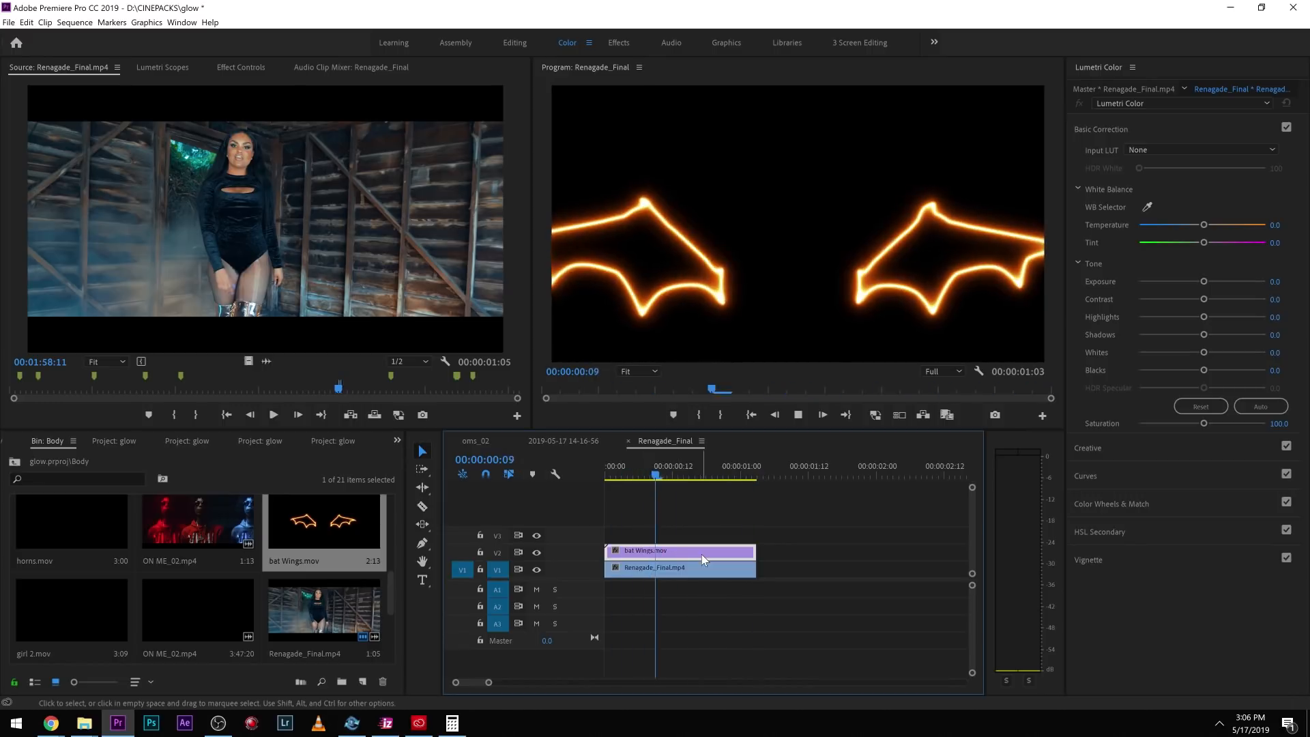
pyautogui.click(235, 67)
pyautogui.moveTo(160, 151); pyautogui.dragTo(117, 150)
pyautogui.click(181, 280)
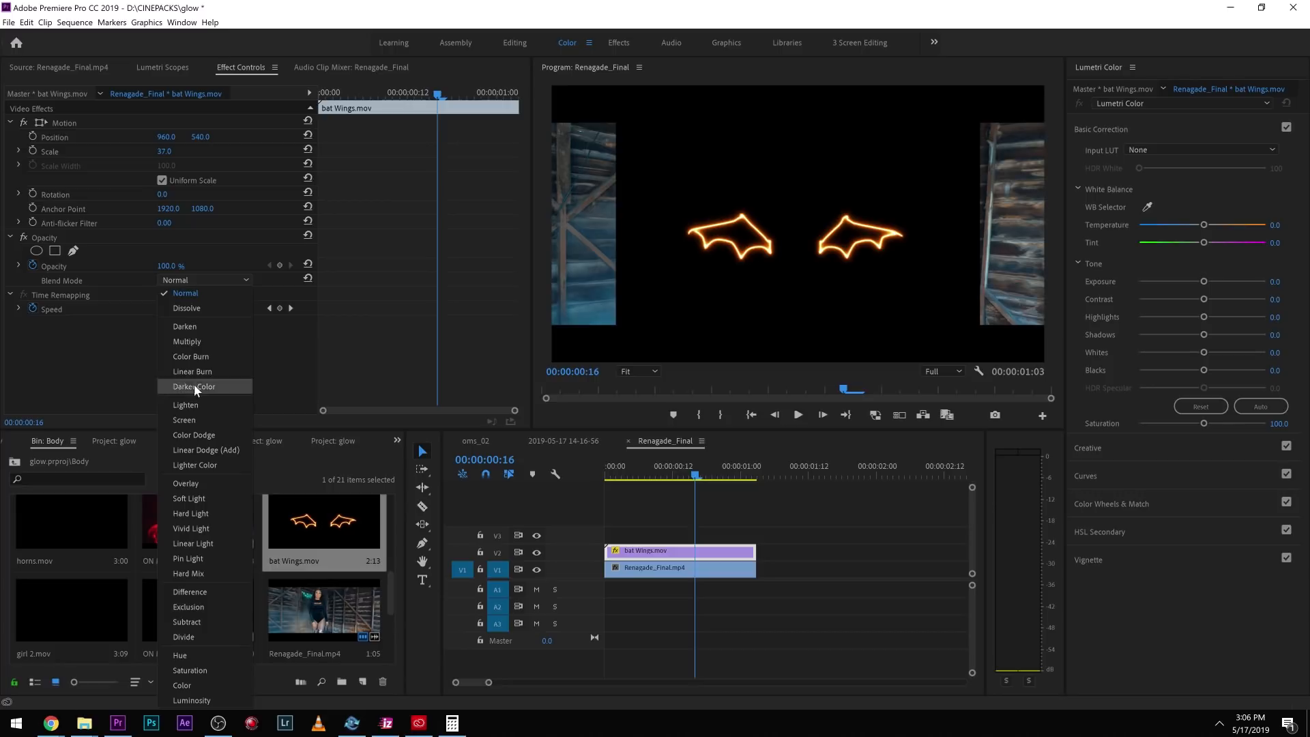
pyautogui.click(205, 409)
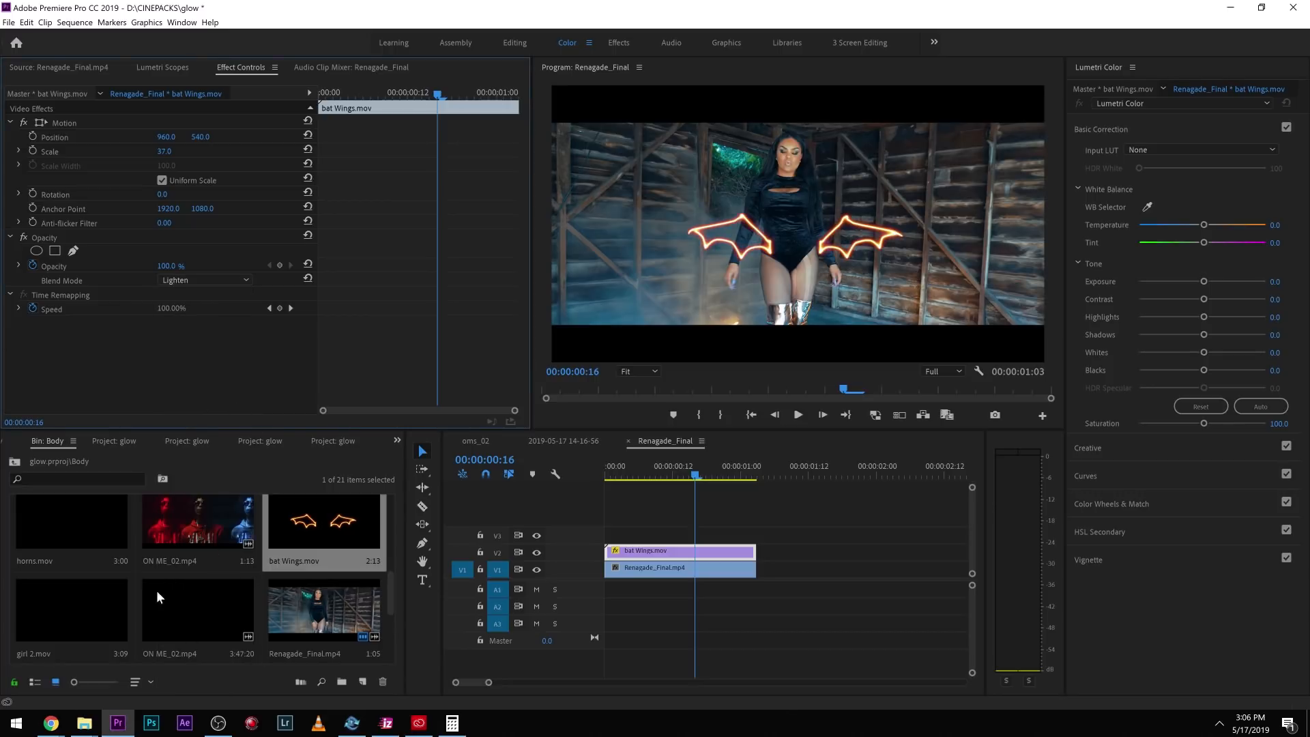
pyautogui.moveTo(207, 138)
pyautogui.mouseDown()
pyautogui.moveTo(36, 138)
pyautogui.moveTo(259, 138)
pyautogui.moveTo(169, 139)
pyautogui.moveTo(181, 151)
pyautogui.moveTo(171, 136)
pyautogui.moveTo(181, 153)
pyautogui.moveTo(163, 153)
pyautogui.moveTo(206, 138)
pyautogui.mouseUp()
pyautogui.moveTo(653, 474); pyautogui.dragTo(612, 494)
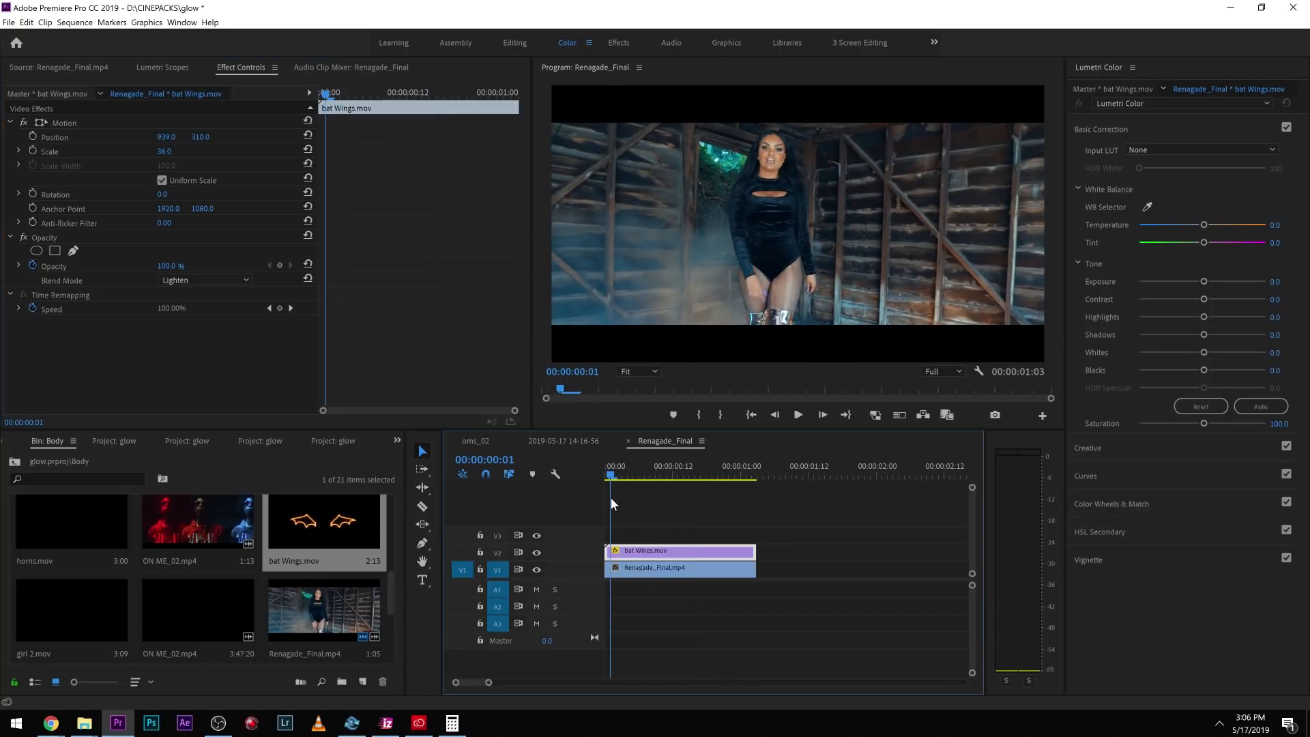
# - Compare the shot with the V1 and V2 tracks hidden and shown while scrubbing to 00:00:00:07
pyautogui.click(631, 568)
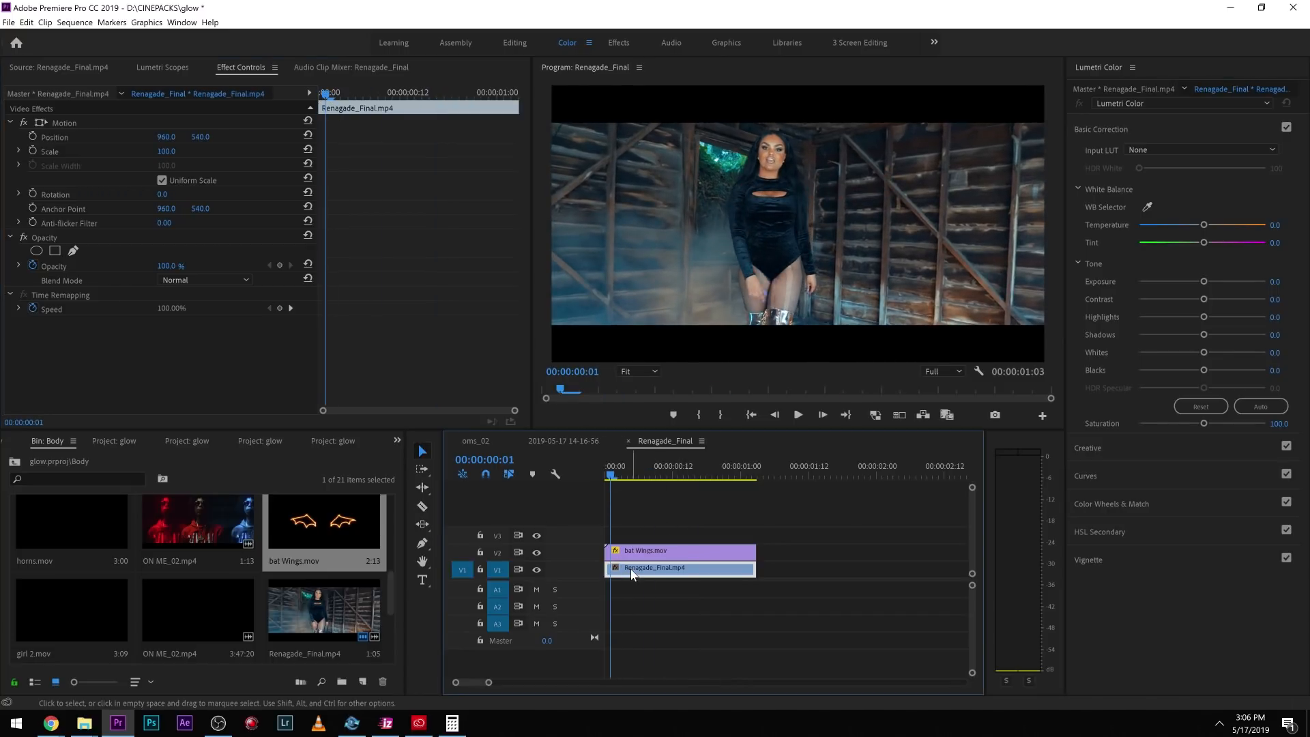
pyautogui.click(535, 569)
pyautogui.click(535, 569)
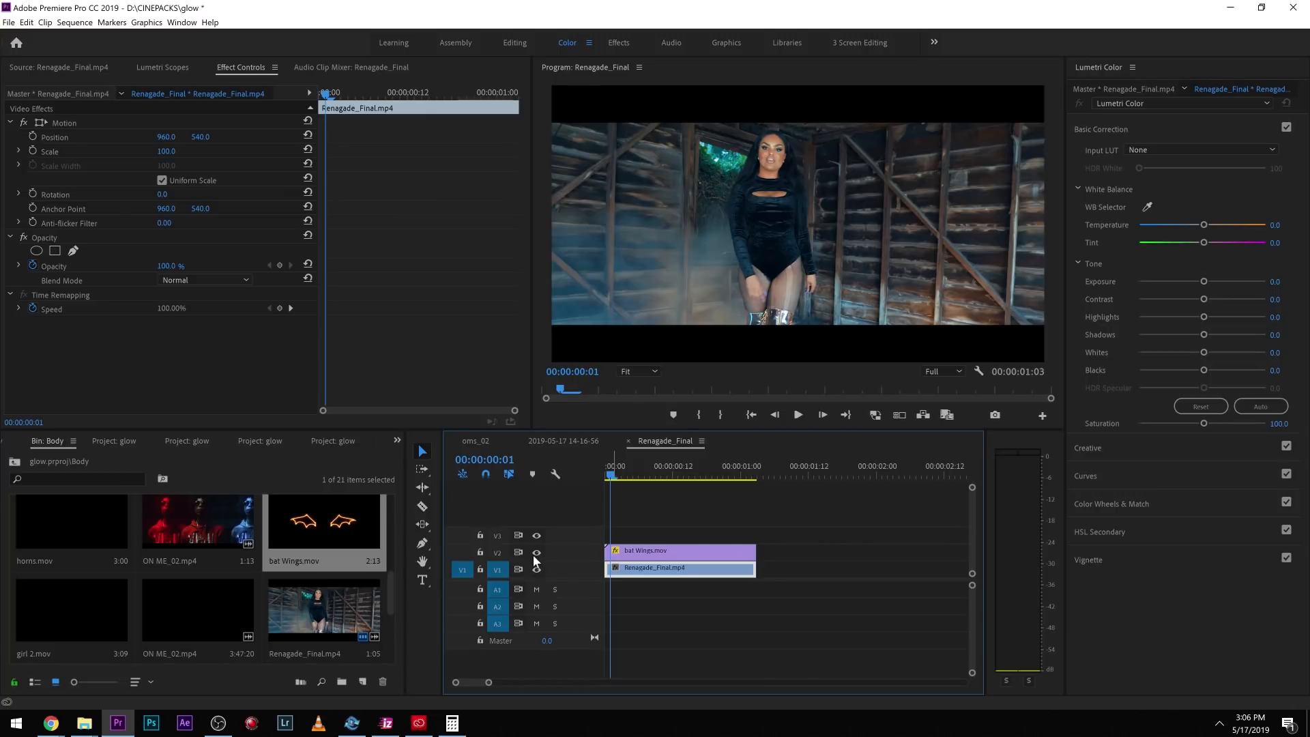
pyautogui.click(628, 473)
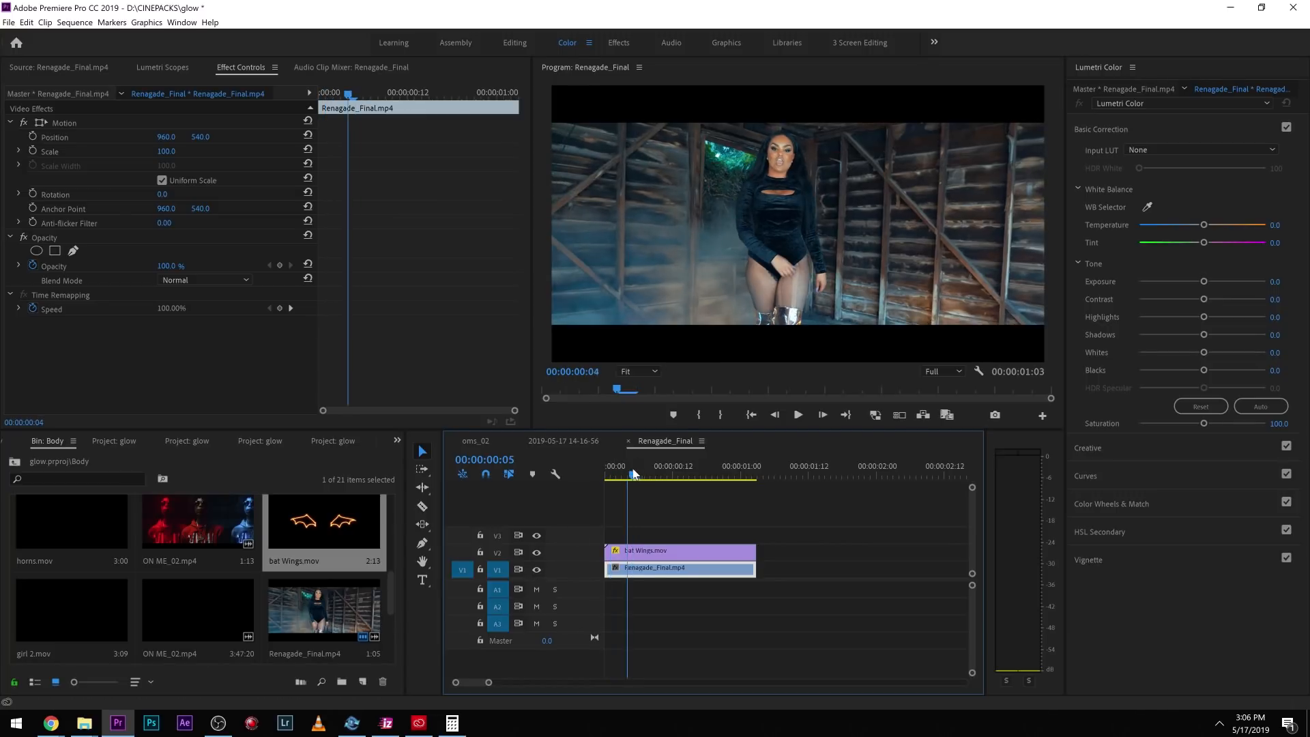
pyautogui.moveTo(629, 472); pyautogui.dragTo(645, 473)
pyautogui.click(536, 553)
pyautogui.click(537, 553)
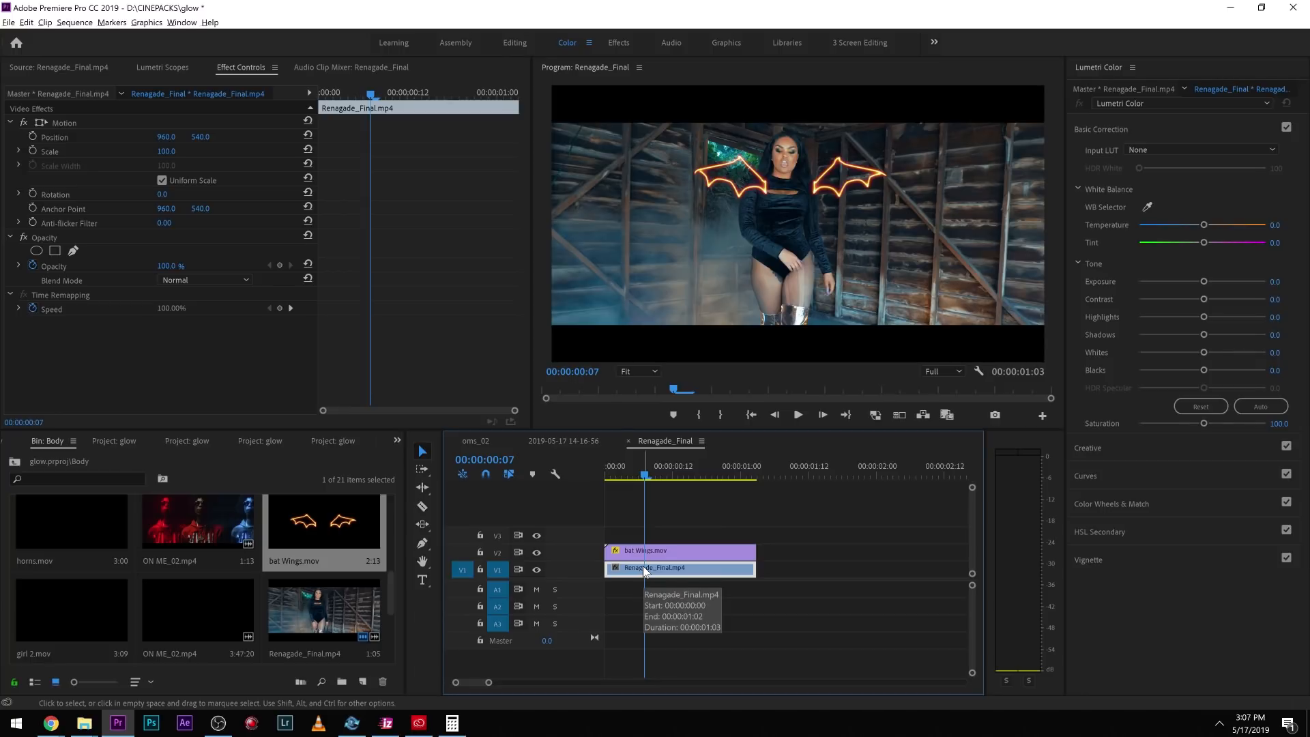
# - Duplicate the Renagade_Final.mp4 clip from V1 onto V3 and select the copy with the playhead at 00:00:00:00
pyautogui.moveTo(642, 567); pyautogui.dragTo(641, 538)
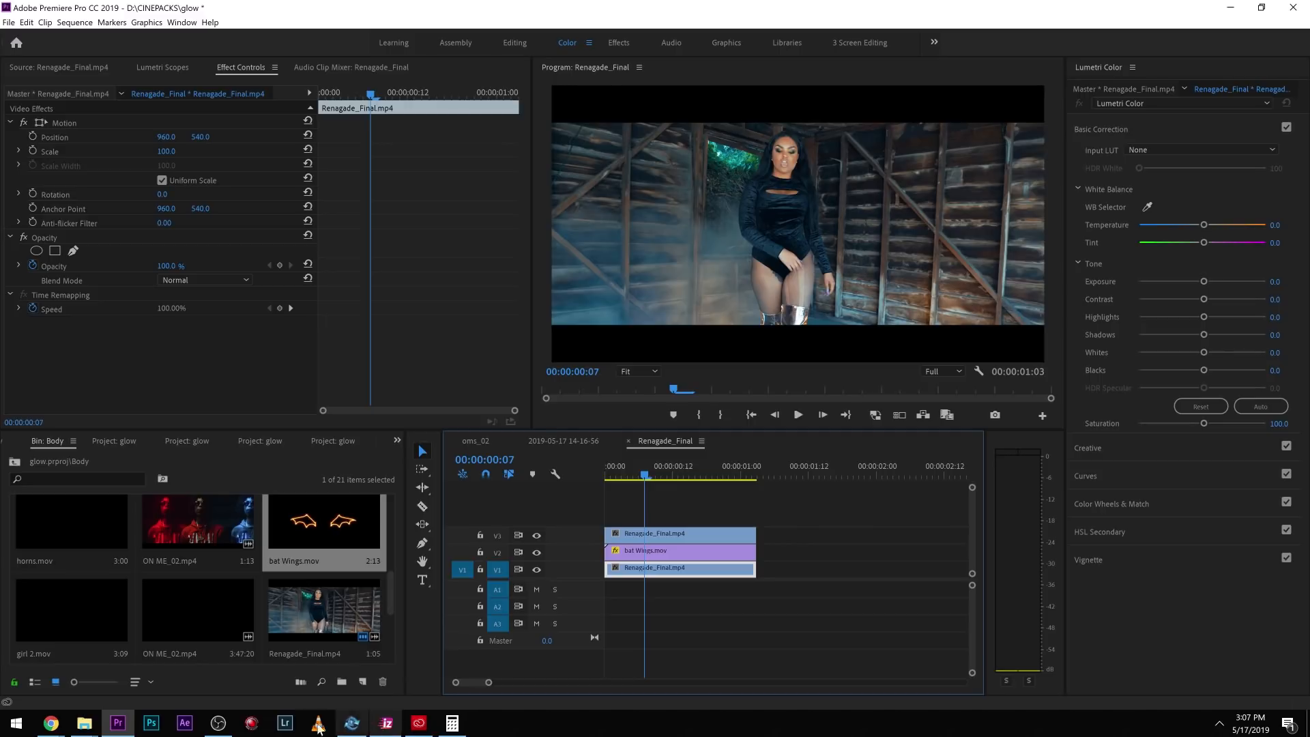
pyautogui.click(606, 478)
pyautogui.click(628, 537)
# - Draw a closed freeform opacity mask around the woman's torso and shoulders on the V3 copy
pyautogui.click(73, 252)
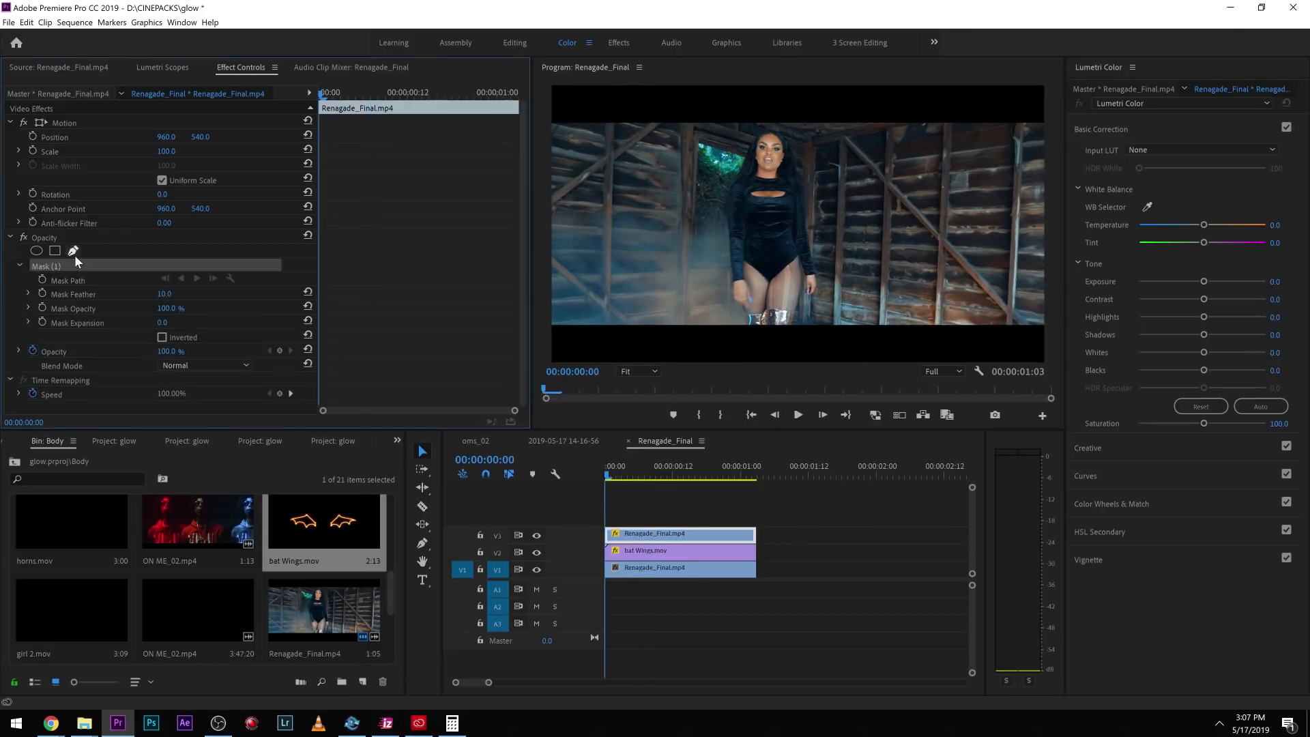
pyautogui.click(730, 244)
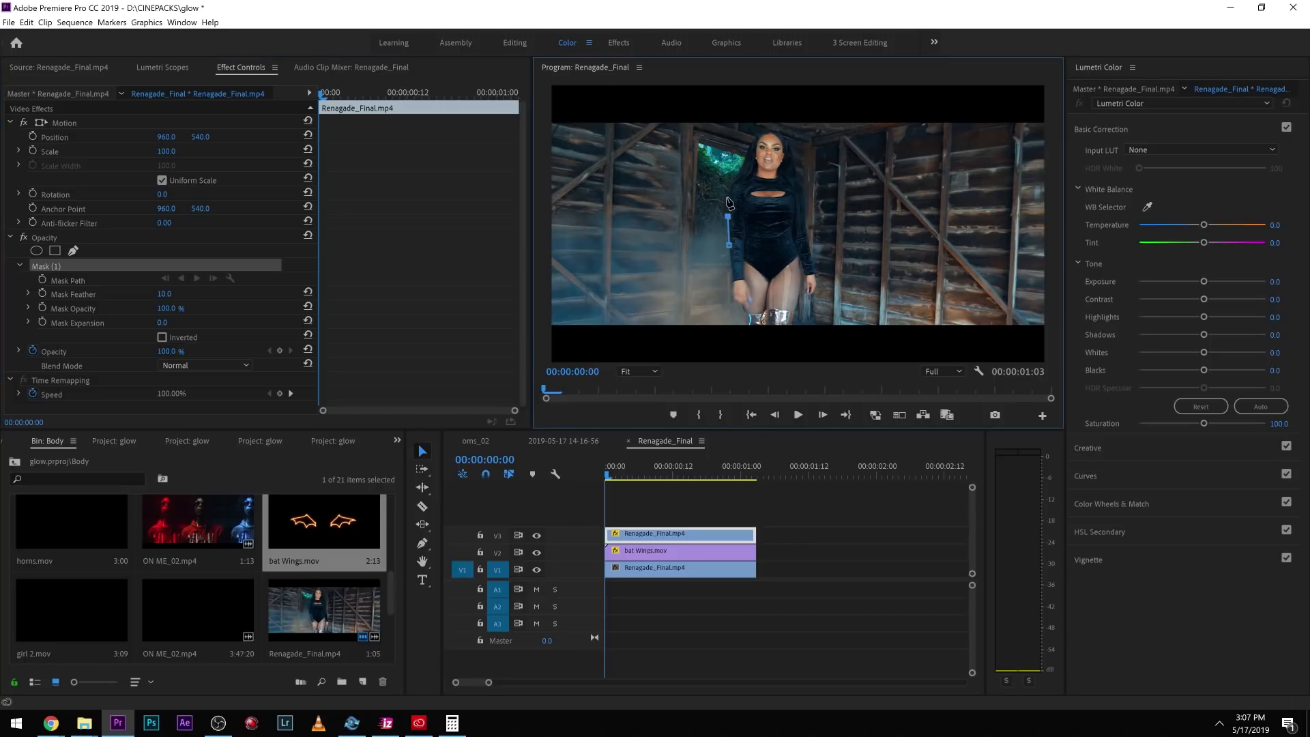
pyautogui.press('`')
pyautogui.click(729, 198)
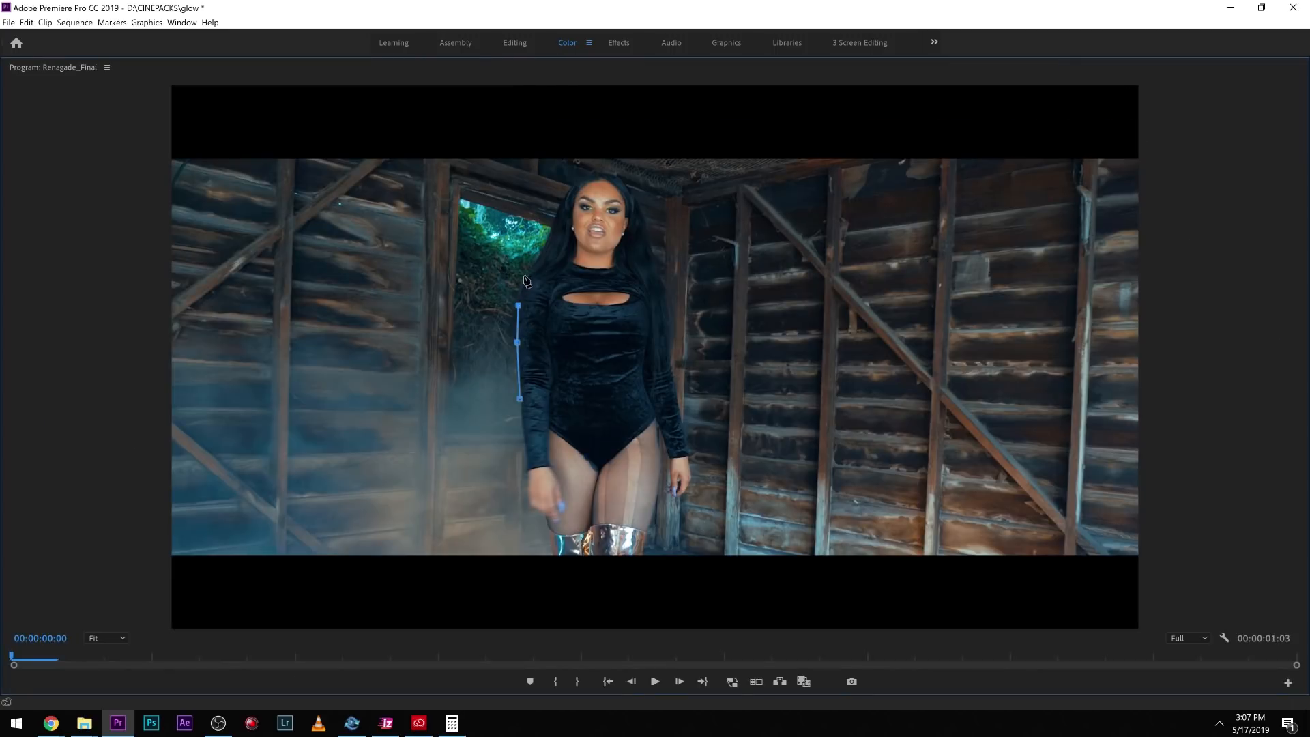
pyautogui.click(526, 278)
pyautogui.click(551, 258)
pyautogui.click(588, 230)
pyautogui.click(640, 262)
pyautogui.click(661, 282)
pyautogui.click(667, 332)
pyautogui.click(671, 379)
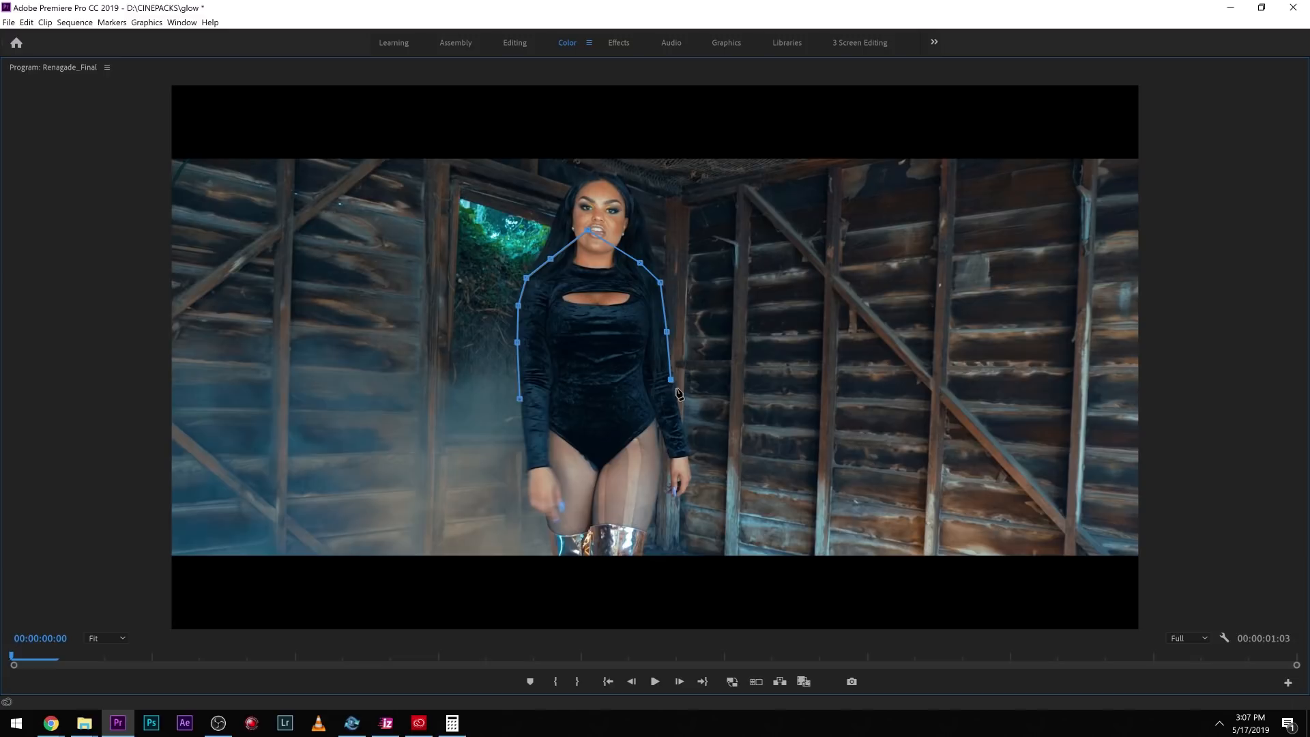
pyautogui.click(611, 415)
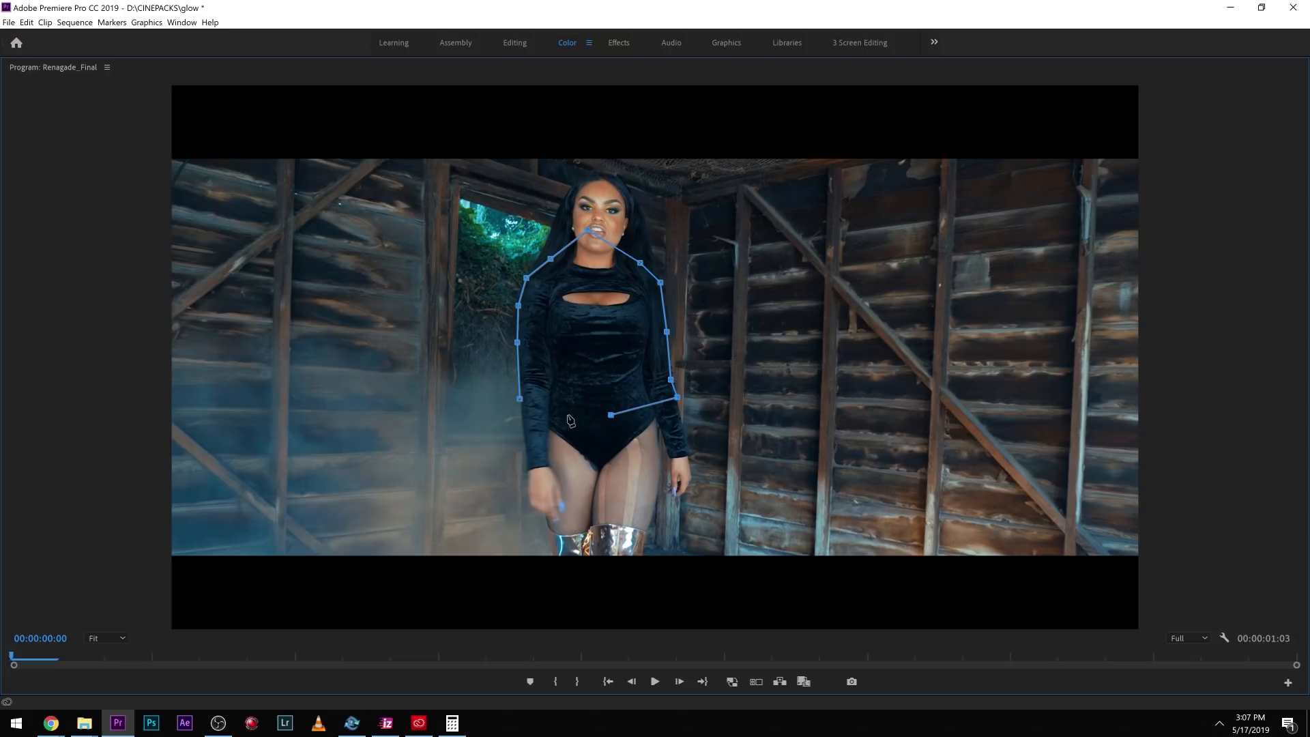
pyautogui.click(521, 401)
pyautogui.press('`')
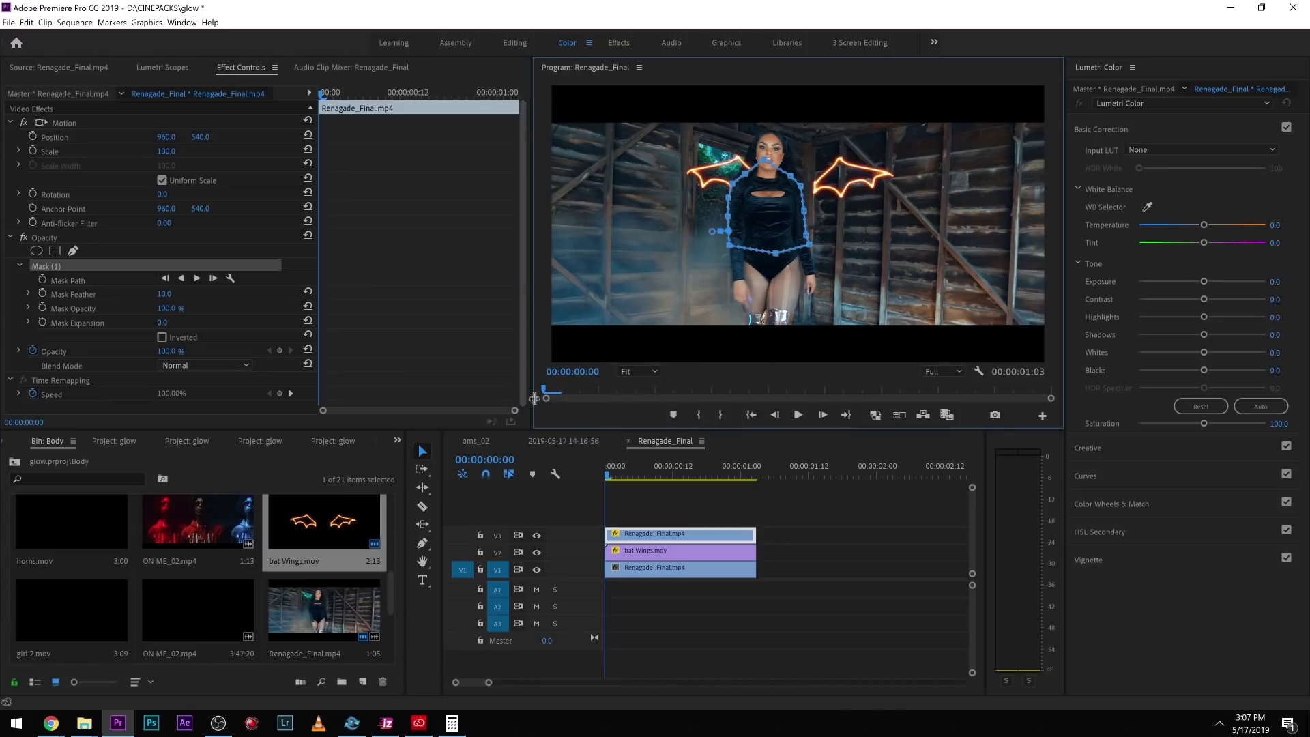
# - Enable Mask Path keyframing at 00:00:00:00 and realign the mask with her torso over the first few frames
pyautogui.click(42, 279)
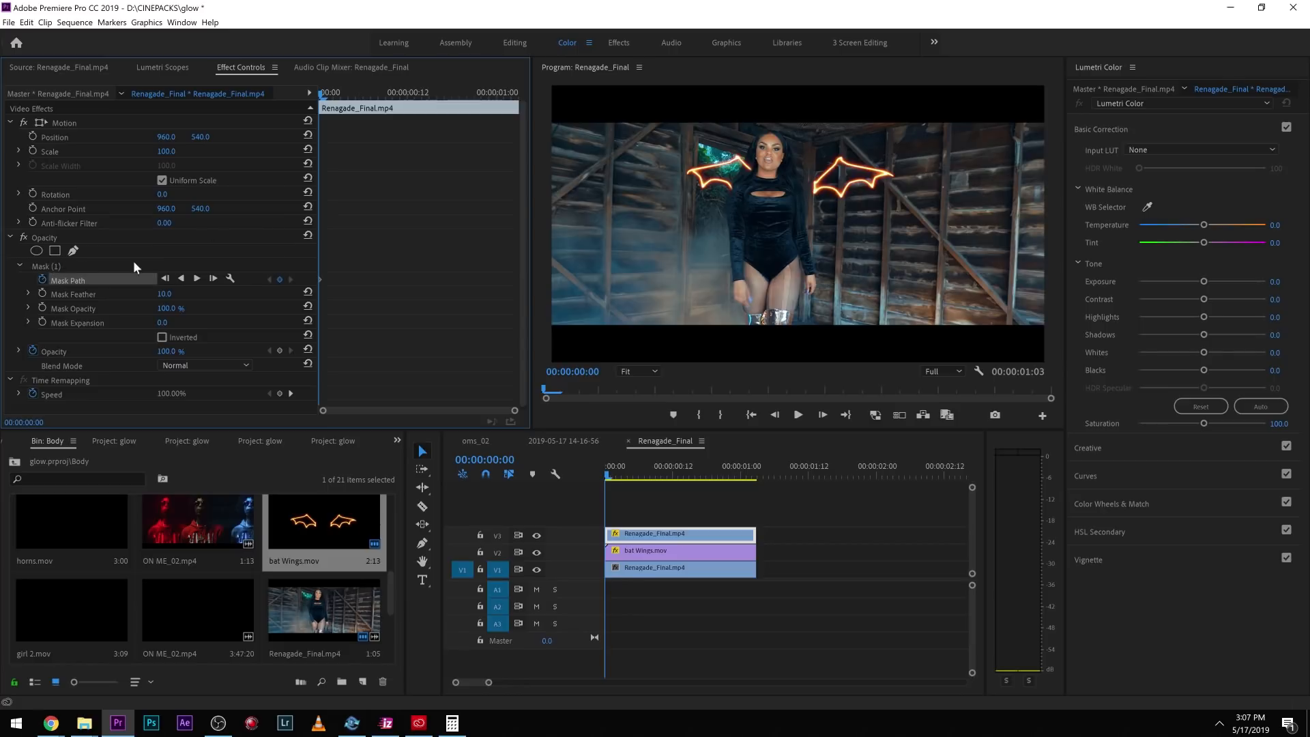
pyautogui.press('Right')
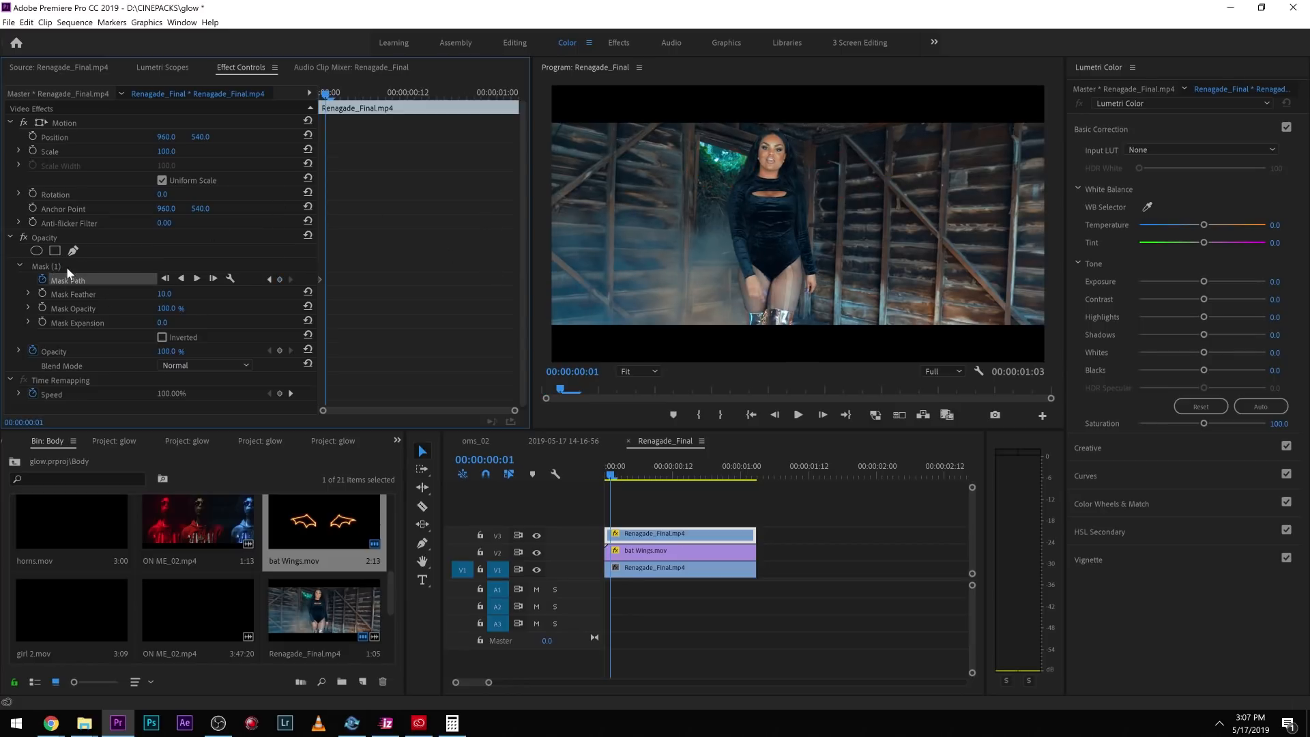
pyautogui.click(89, 267)
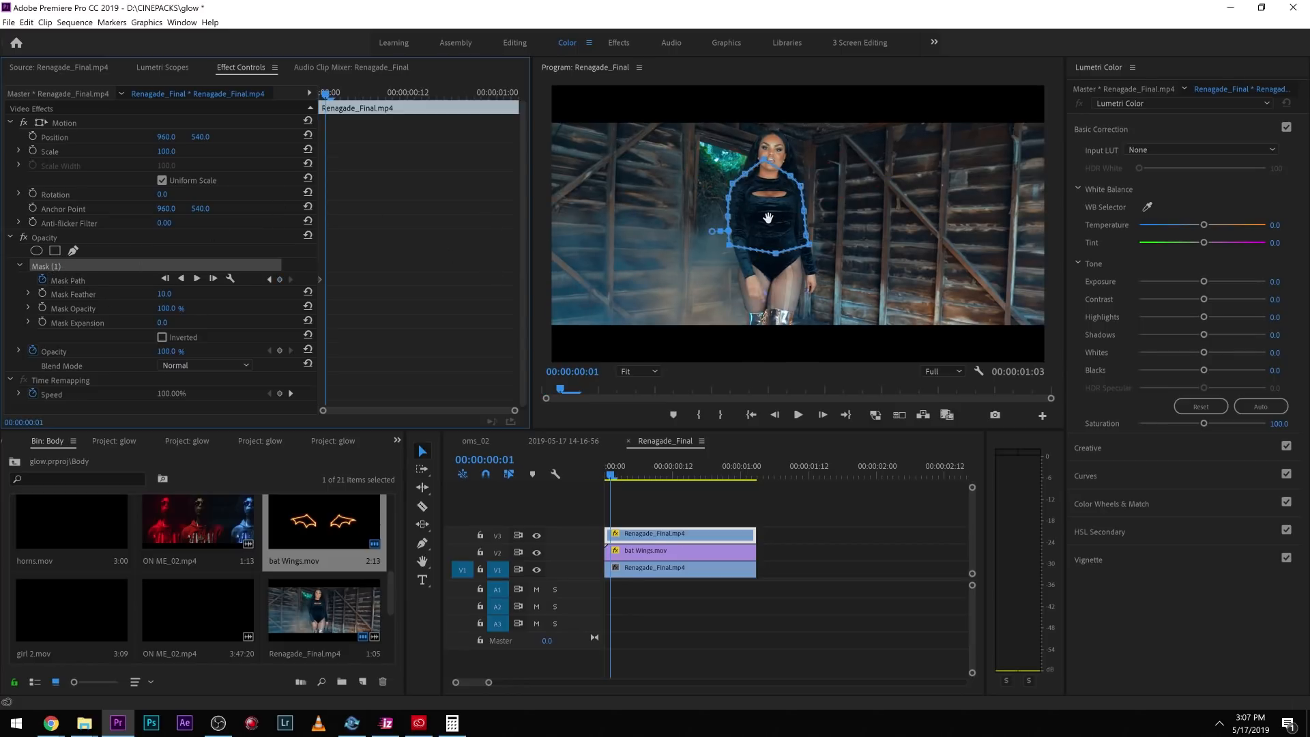
pyautogui.press('Right')
pyautogui.moveTo(763, 216); pyautogui.dragTo(763, 231)
pyautogui.click(512, 299)
pyautogui.press('Right')
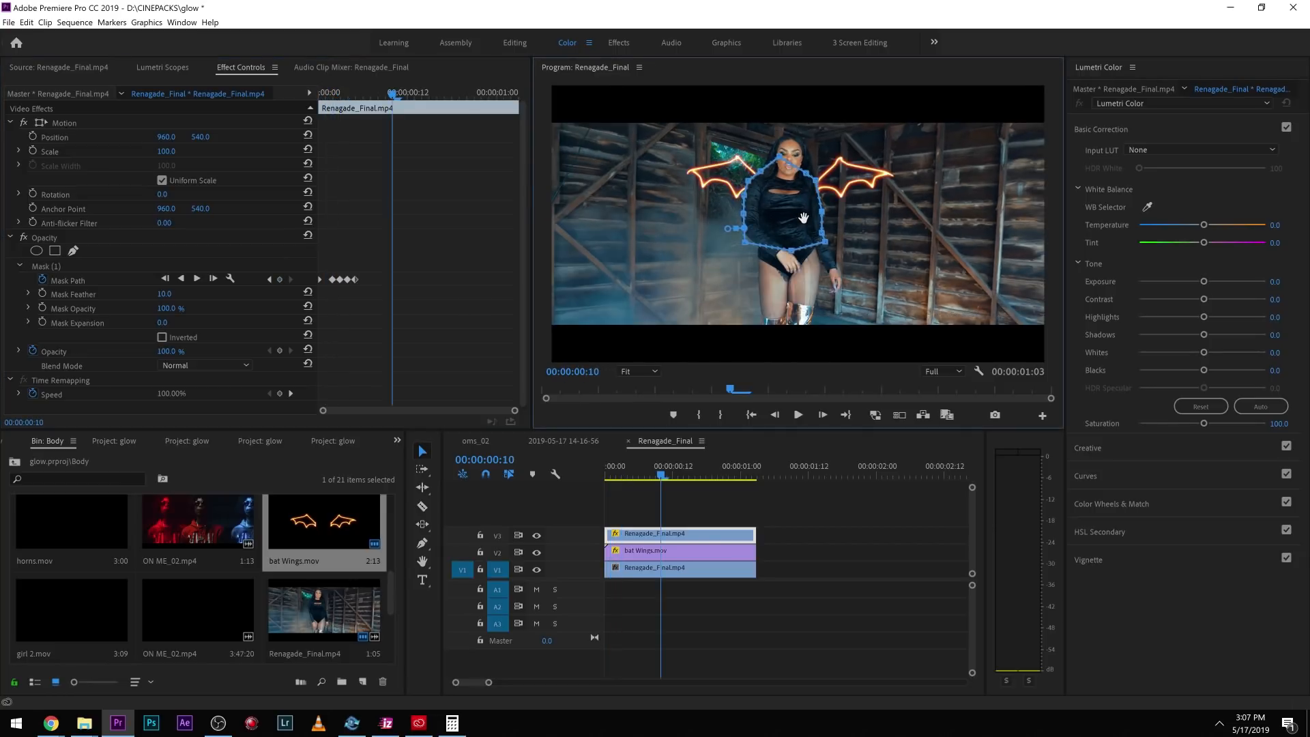
# - Keyframe the mask path to follow her torso at 00:00:00:10 and 00:00:00:14
pyautogui.moveTo(804, 218); pyautogui.dragTo(805, 221)
pyautogui.click(479, 320)
pyautogui.press('Right')
pyautogui.press('Right')
pyautogui.press('Right')
pyautogui.press('Right')
pyautogui.click(795, 219)
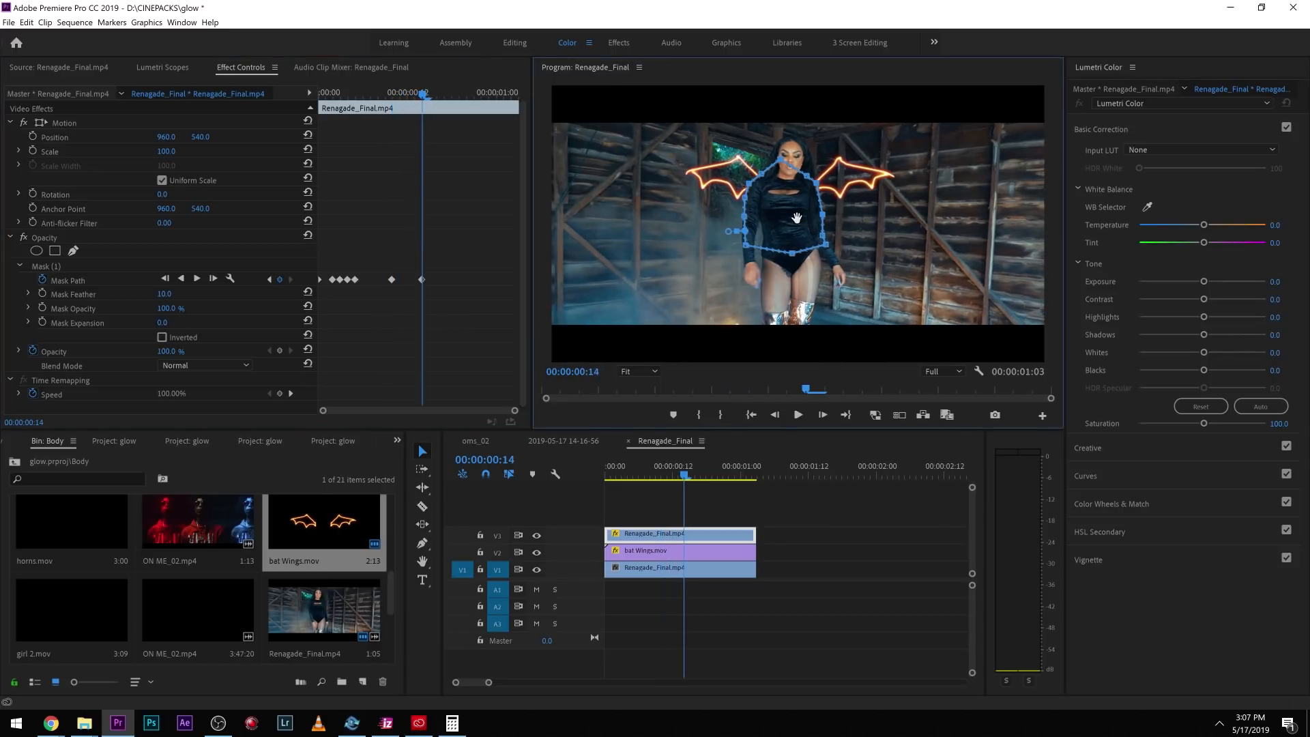
# - At 00:00:00:18, reshape the mask's side points to fit her torso and arms and keyframe the path
pyautogui.click(444, 292)
pyautogui.press('Right')
pyautogui.press('Right')
pyautogui.press('Right')
pyautogui.press('Right')
pyautogui.click(787, 202)
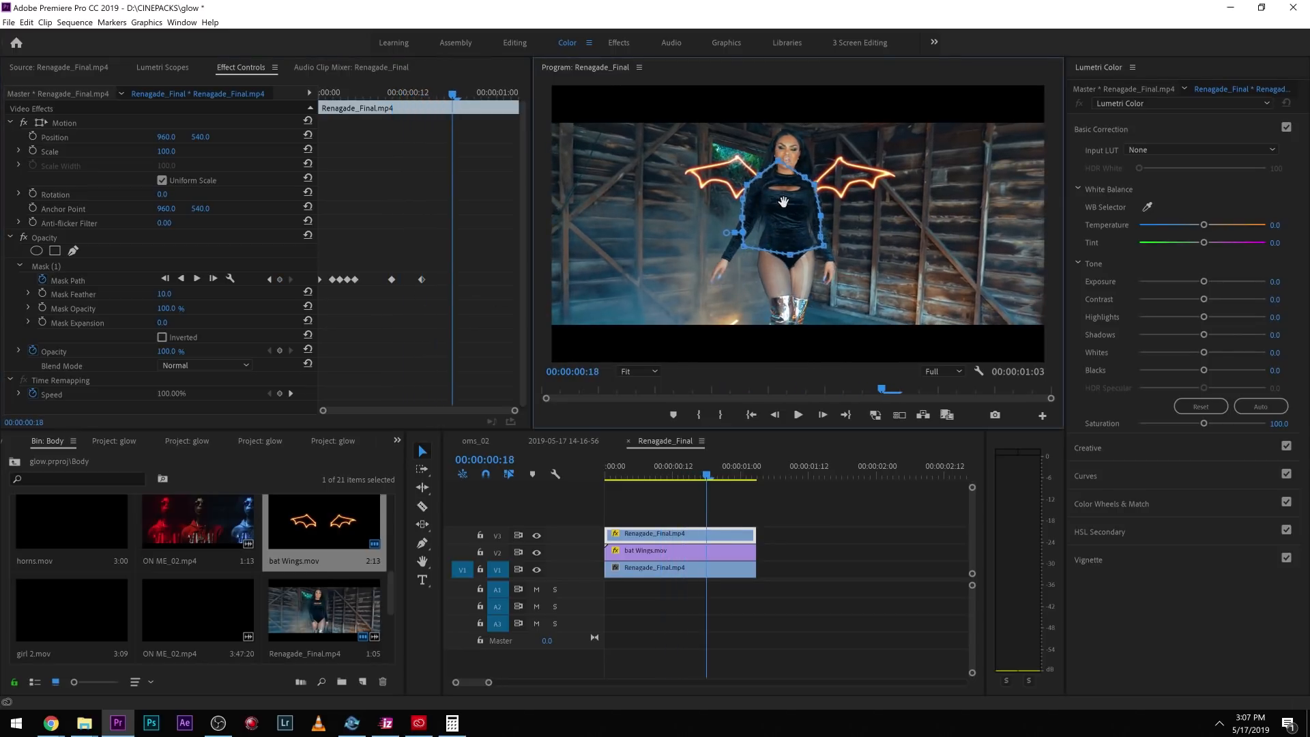
pyautogui.moveTo(745, 231); pyautogui.dragTo(738, 230)
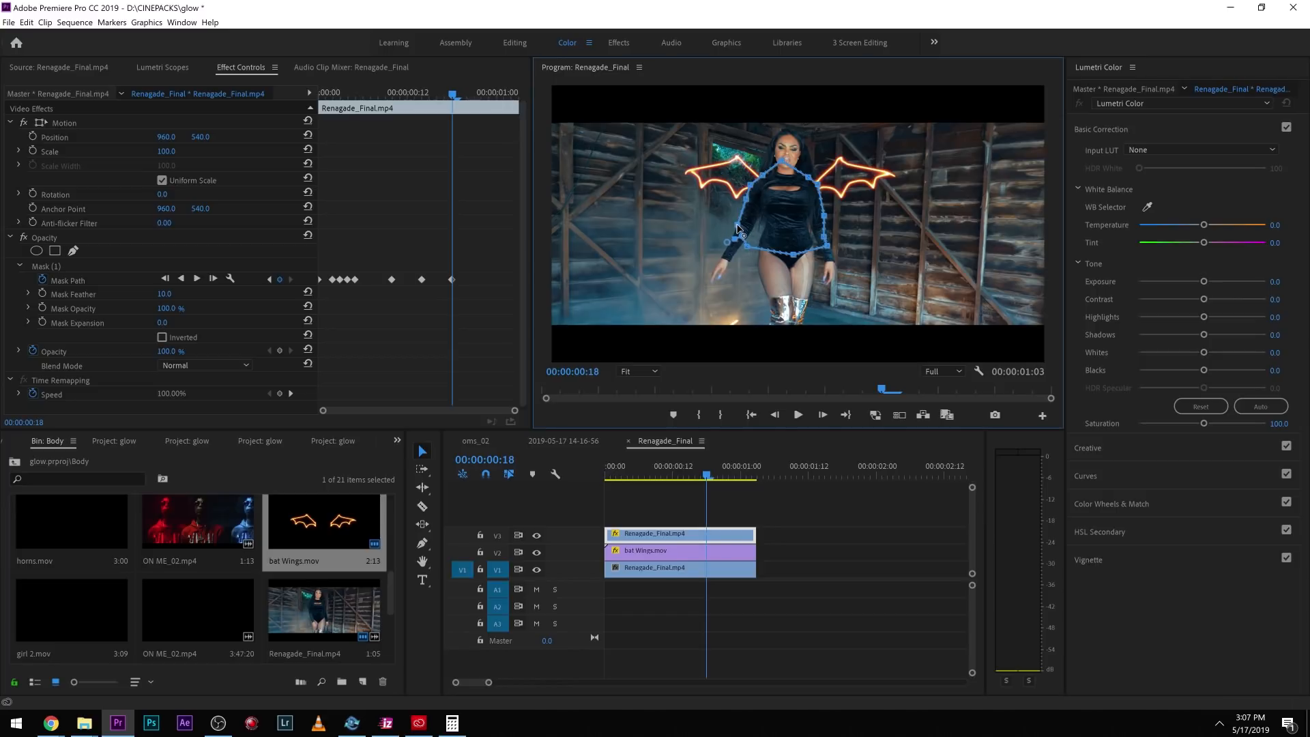
pyautogui.moveTo(826, 209); pyautogui.dragTo(826, 220)
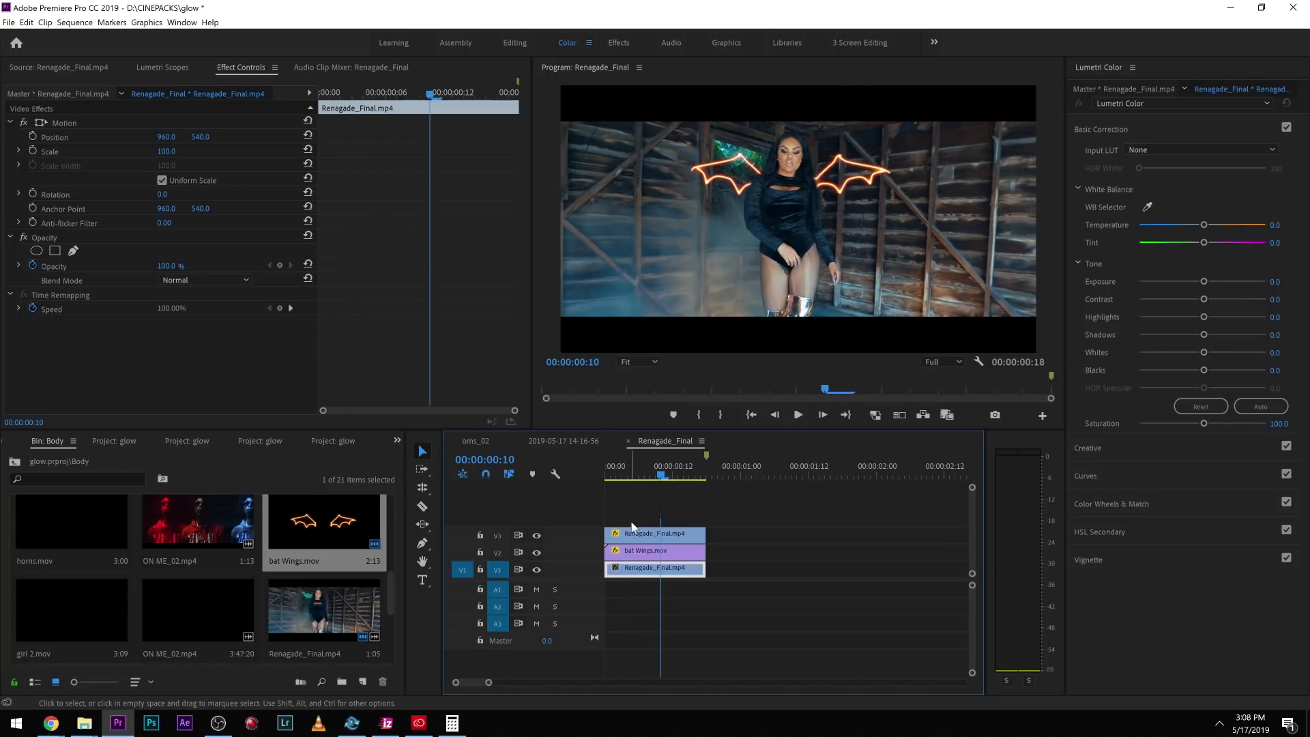
# - At 00:00:00:00, enable Position, Scale and Rotation keyframing on the bat Wings.mov clip
pyautogui.press('space')
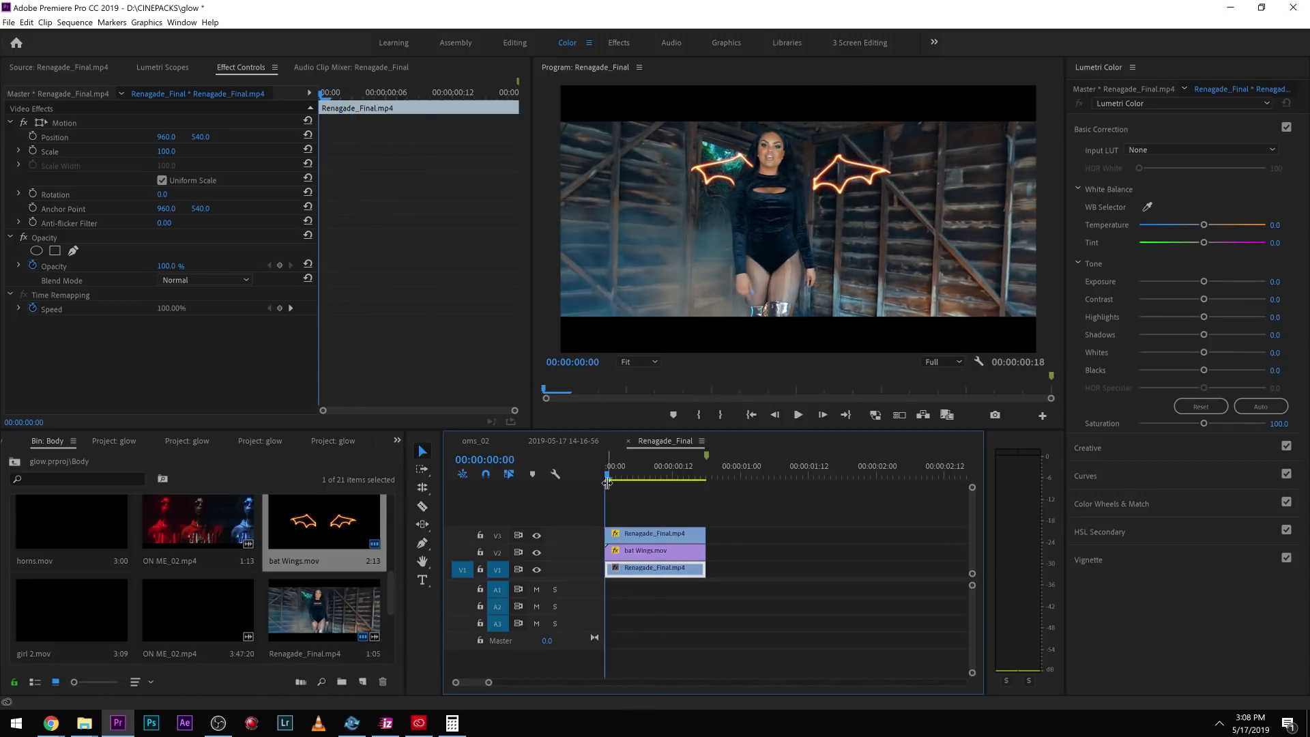
pyautogui.moveTo(660, 481); pyautogui.dragTo(614, 473)
pyautogui.click(645, 550)
pyautogui.click(32, 151)
pyautogui.click(32, 136)
pyautogui.click(32, 194)
# - Scale the bat wings to 50 and move them behind the woman's shoulders at about 850.9, 337.6
pyautogui.moveTo(164, 153); pyautogui.dragTo(179, 152)
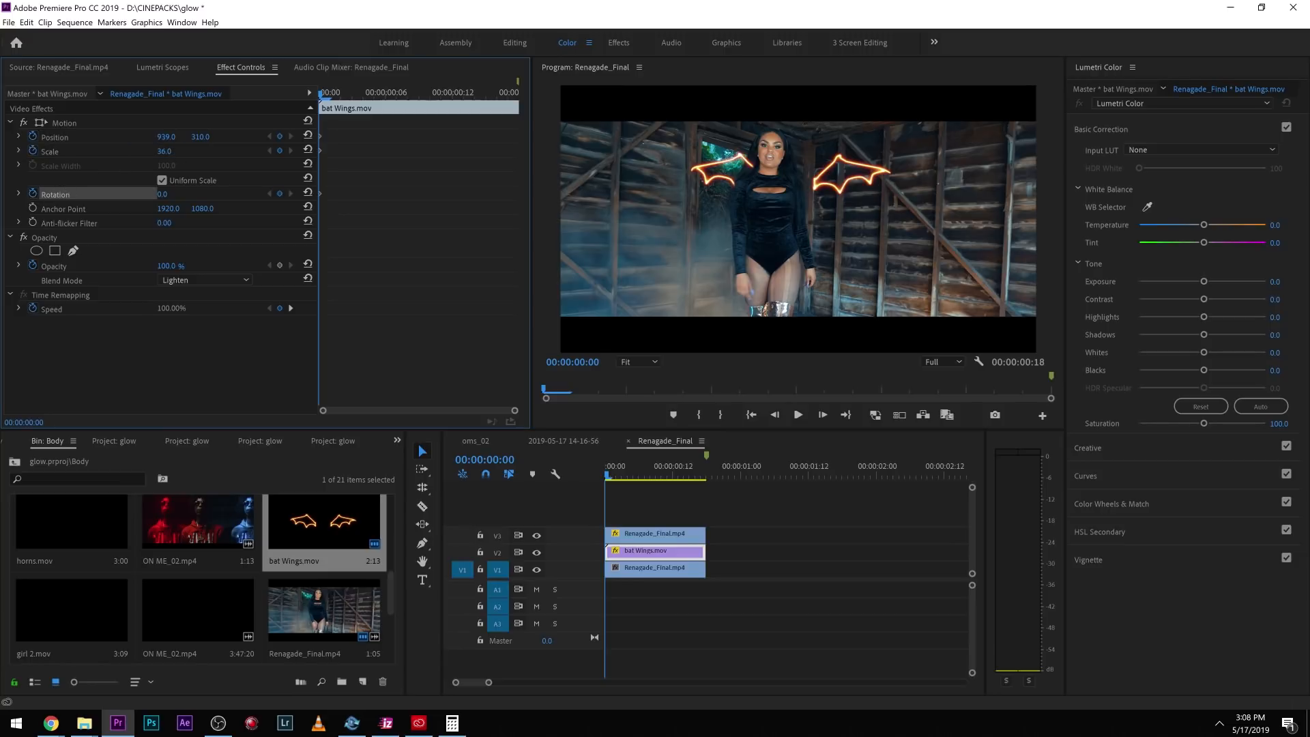
pyautogui.click(99, 124)
pyautogui.moveTo(856, 193); pyautogui.dragTo(836, 200)
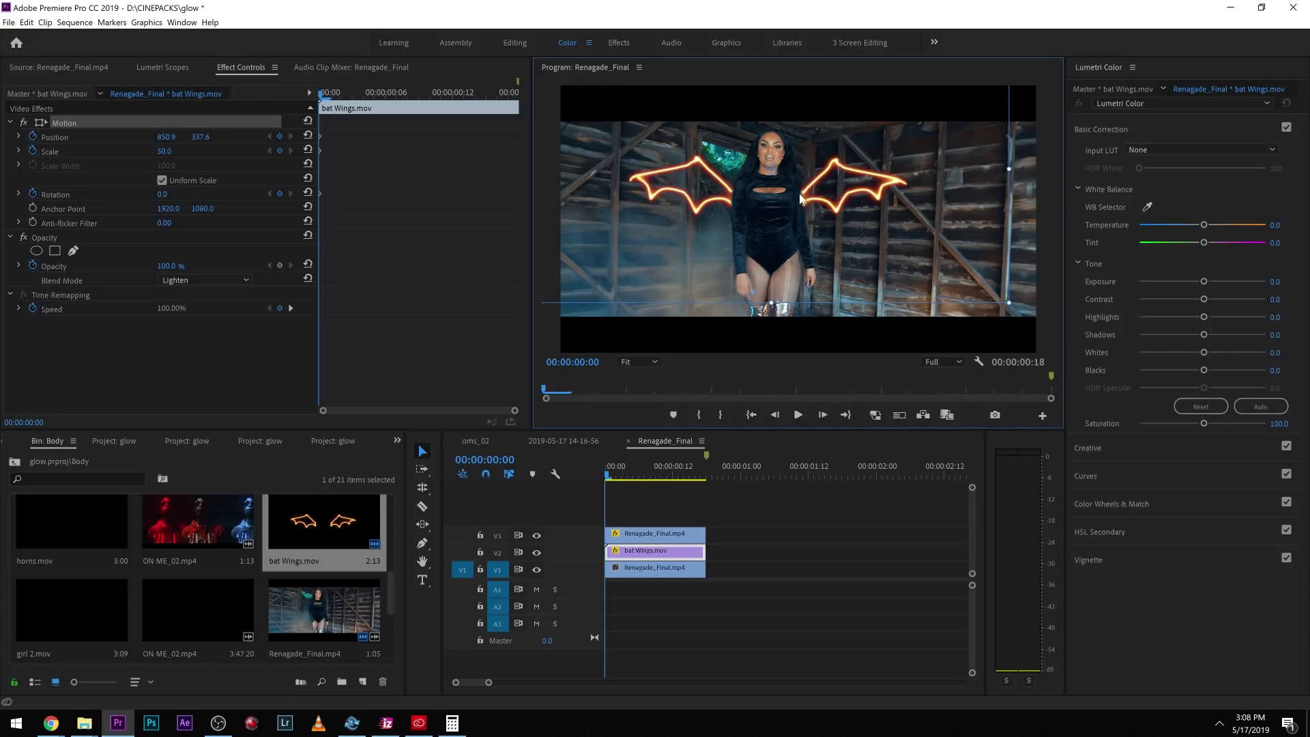
# - Keyframe the wings' position as 872.9, 340.3 at 00:00:00:04 and 911.5, 351.3 at 00:00:00:13, tilting them slightly at 00:00:00:13
pyautogui.moveTo(316, 93); pyautogui.dragTo(362, 91)
pyautogui.moveTo(765, 211); pyautogui.dragTo(772, 213)
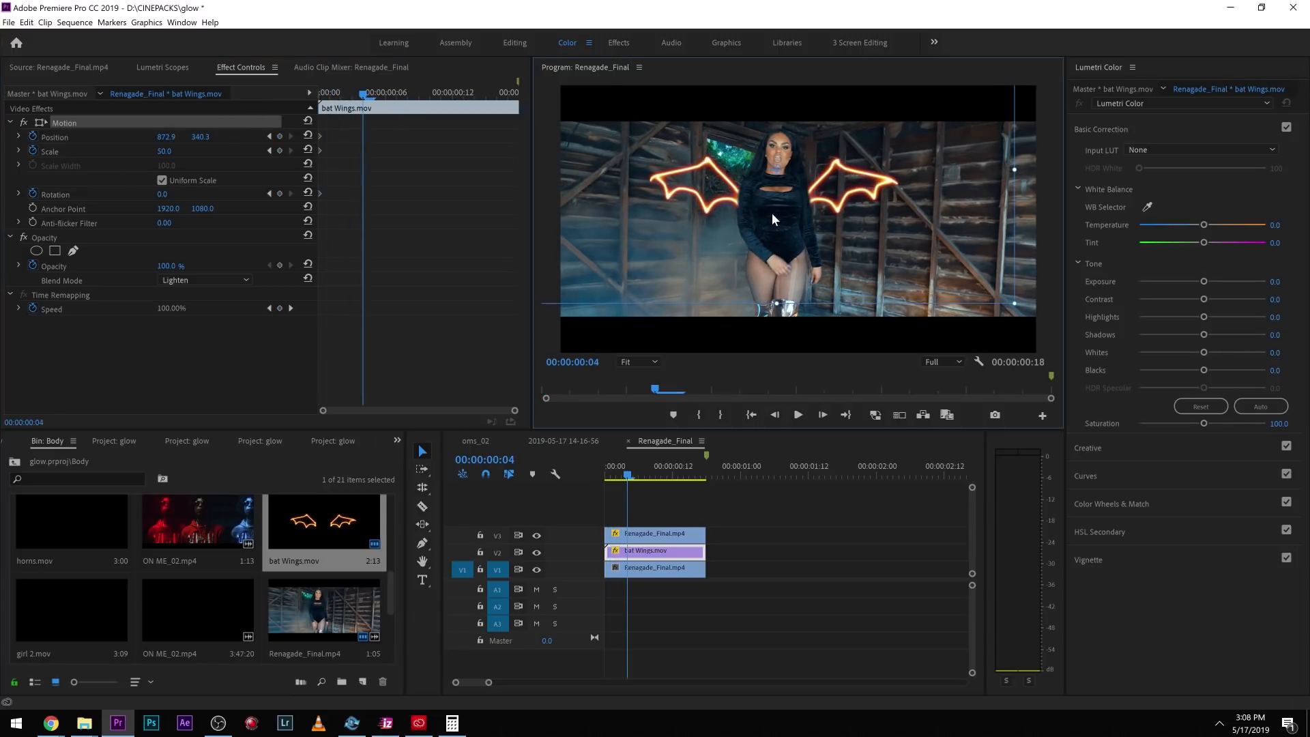
pyautogui.press('space')
pyautogui.press('space')
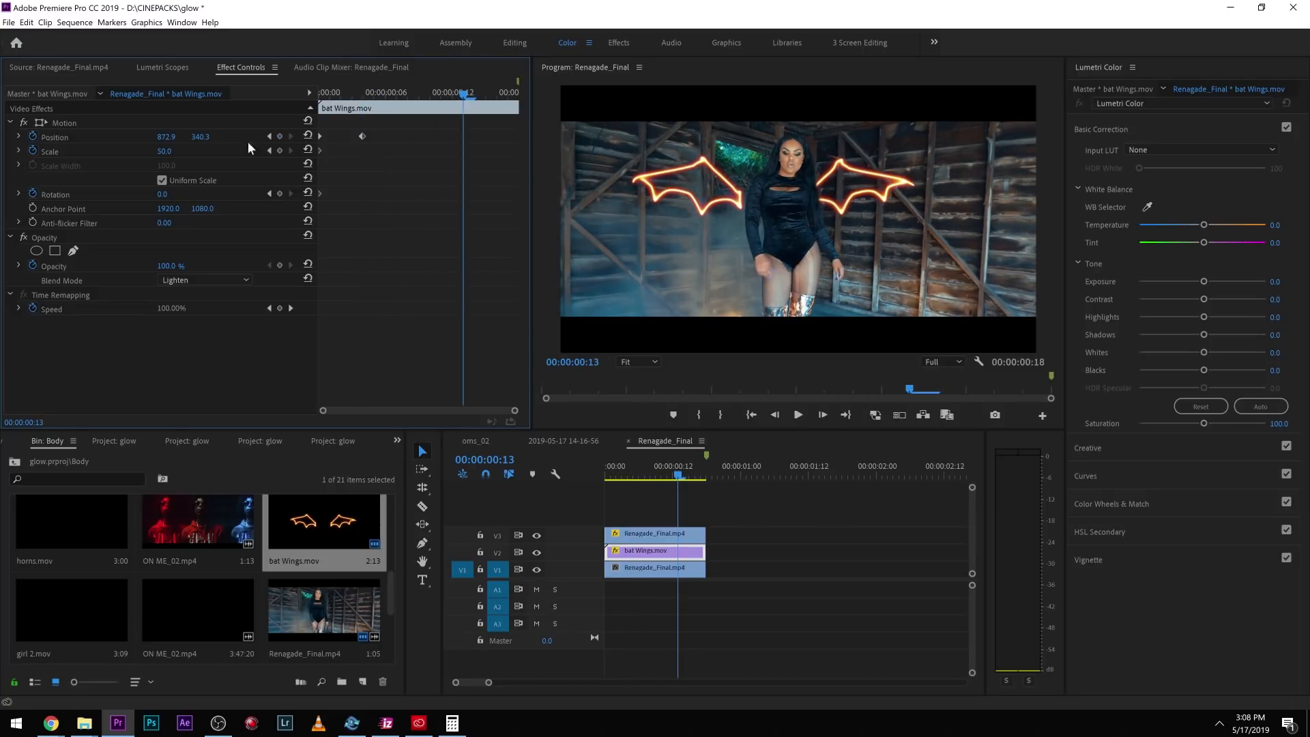
pyautogui.click(47, 124)
pyautogui.moveTo(886, 261); pyautogui.dragTo(895, 263)
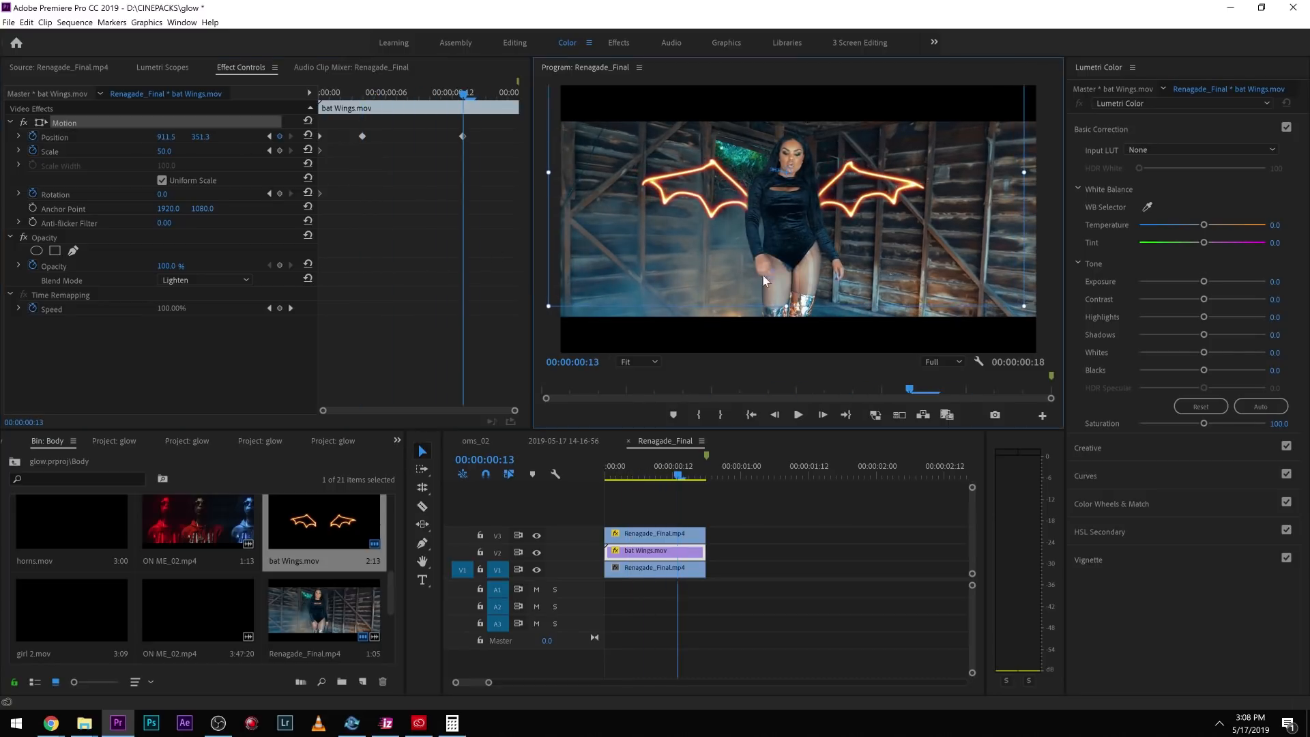
pyautogui.moveTo(164, 194); pyautogui.dragTo(160, 194)
pyautogui.click(428, 279)
# - At 00:00:00:17, keyframe the wings at position 922.5, 323.8 with 1° rotation and play the result back
pyautogui.moveTo(462, 94); pyautogui.dragTo(504, 93)
pyautogui.moveTo(954, 243); pyautogui.dragTo(956, 236)
pyautogui.moveTo(174, 195); pyautogui.dragTo(179, 194)
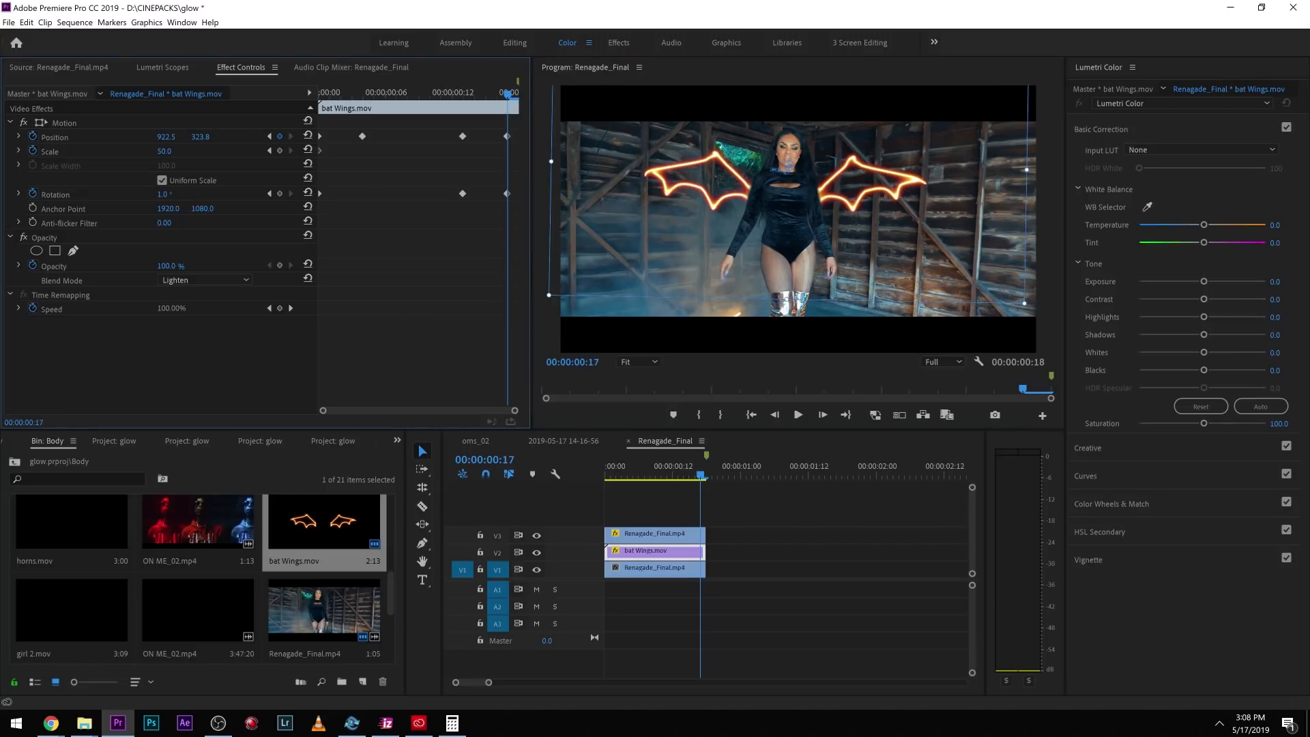
pyautogui.press('space')
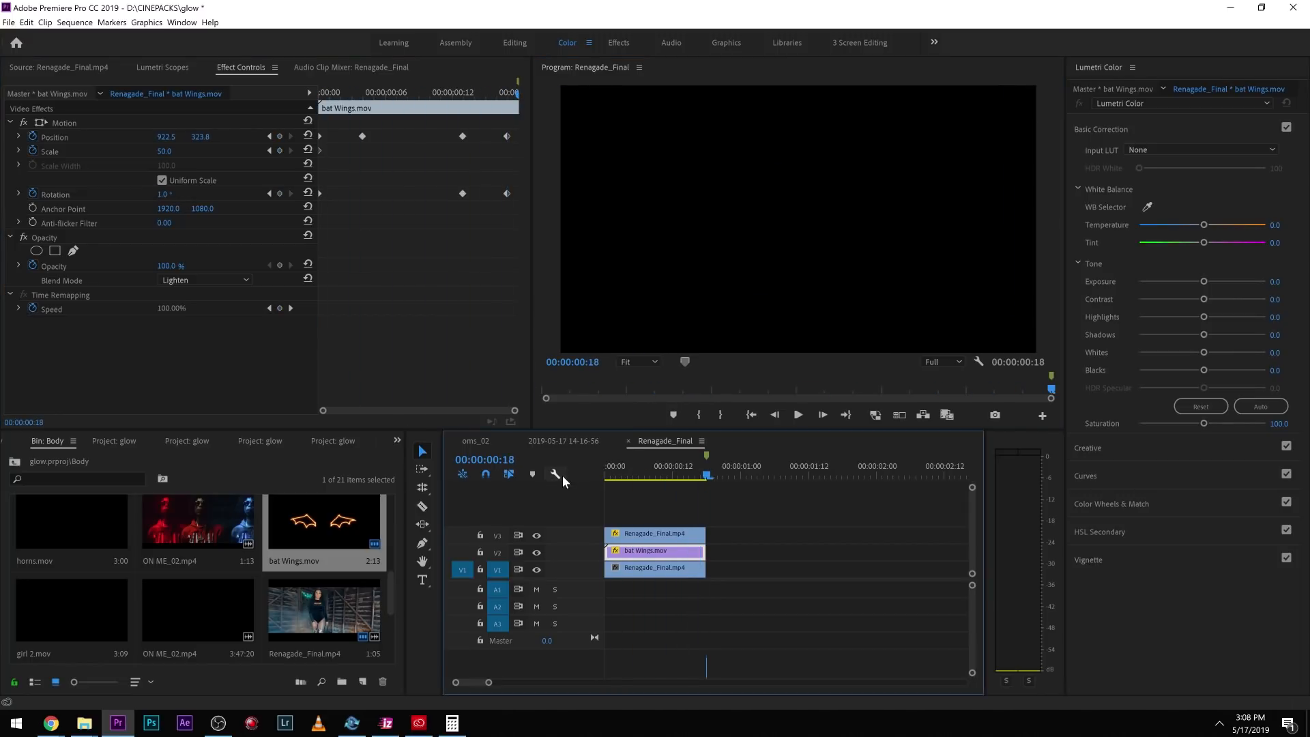
pyautogui.press('space')
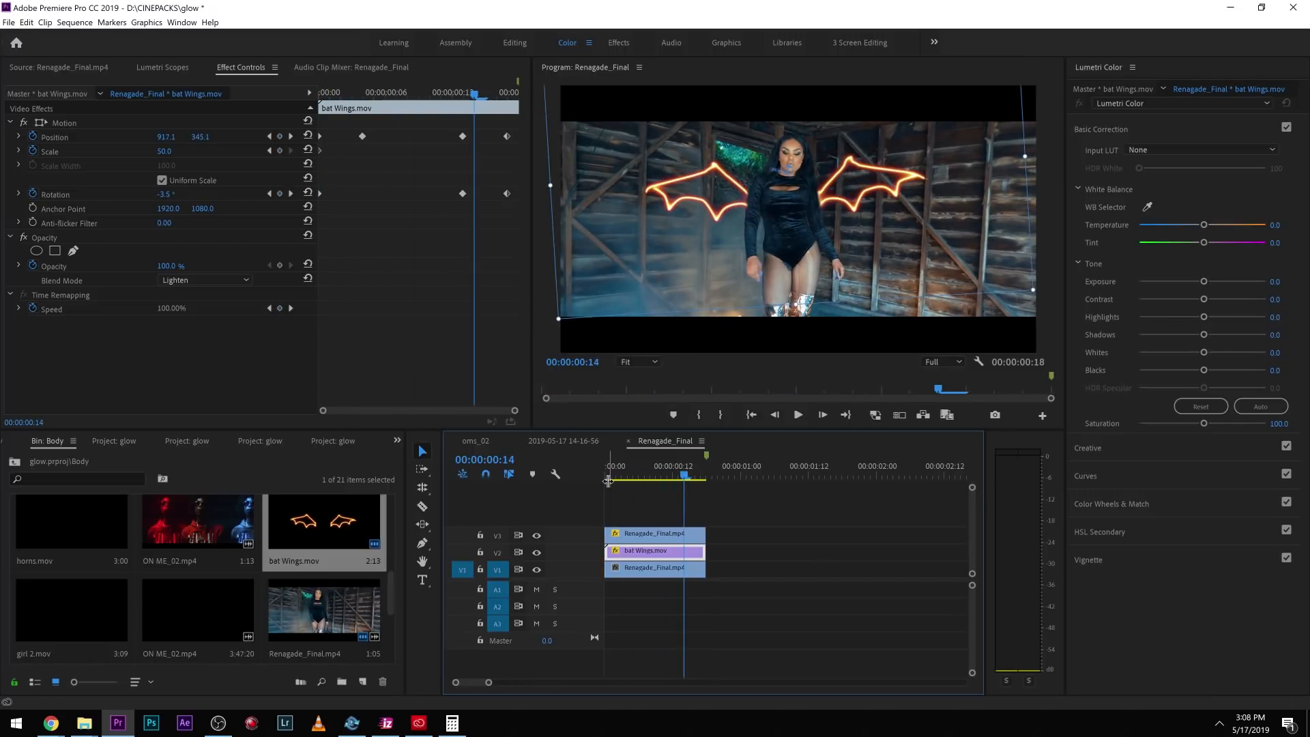
pyautogui.press('space')
pyautogui.press('space')
# - Set Mask Feather to 37 and Mask Expansion to 28 on the V3 copy, and play the sequence
pyautogui.click(536, 537)
pyautogui.click(629, 539)
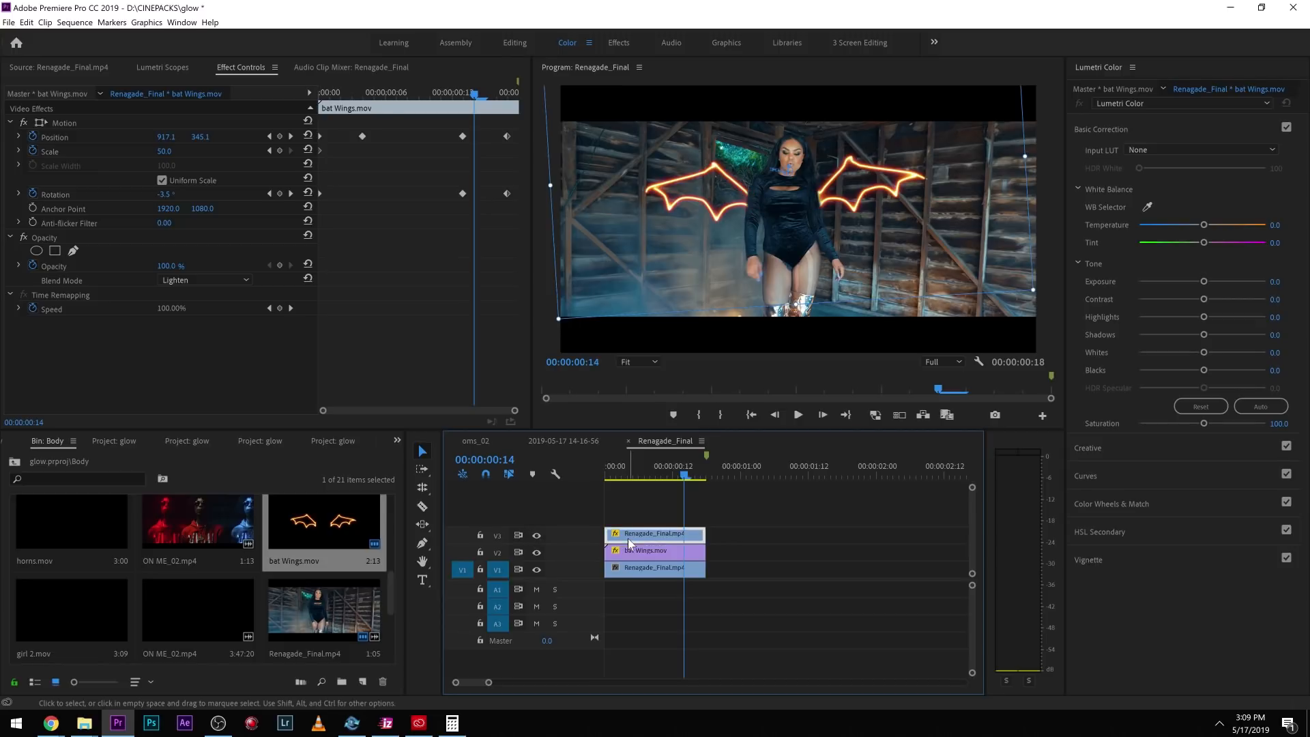
pyautogui.moveTo(154, 293); pyautogui.dragTo(198, 323)
pyautogui.hotkey('ctrl', 'z')
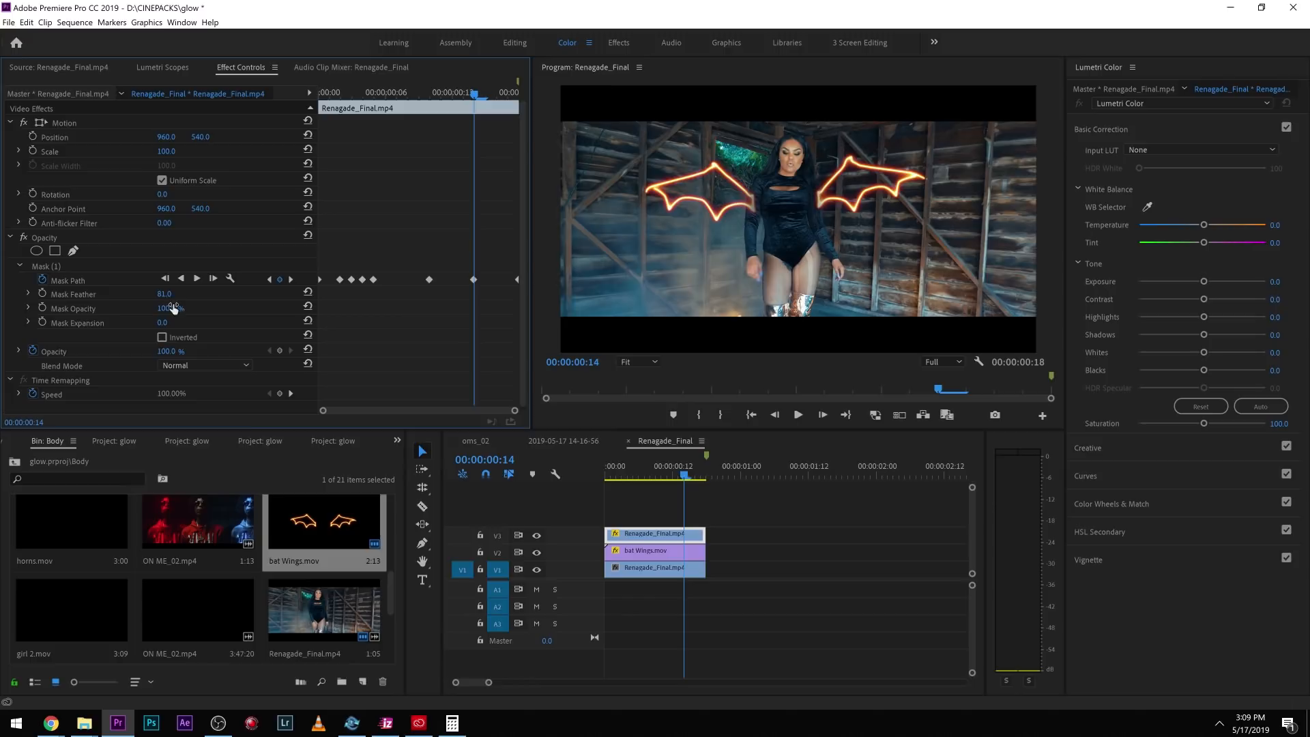
pyautogui.hotkey('ctrl', 'z')
pyautogui.moveTo(164, 293); pyautogui.dragTo(198, 321)
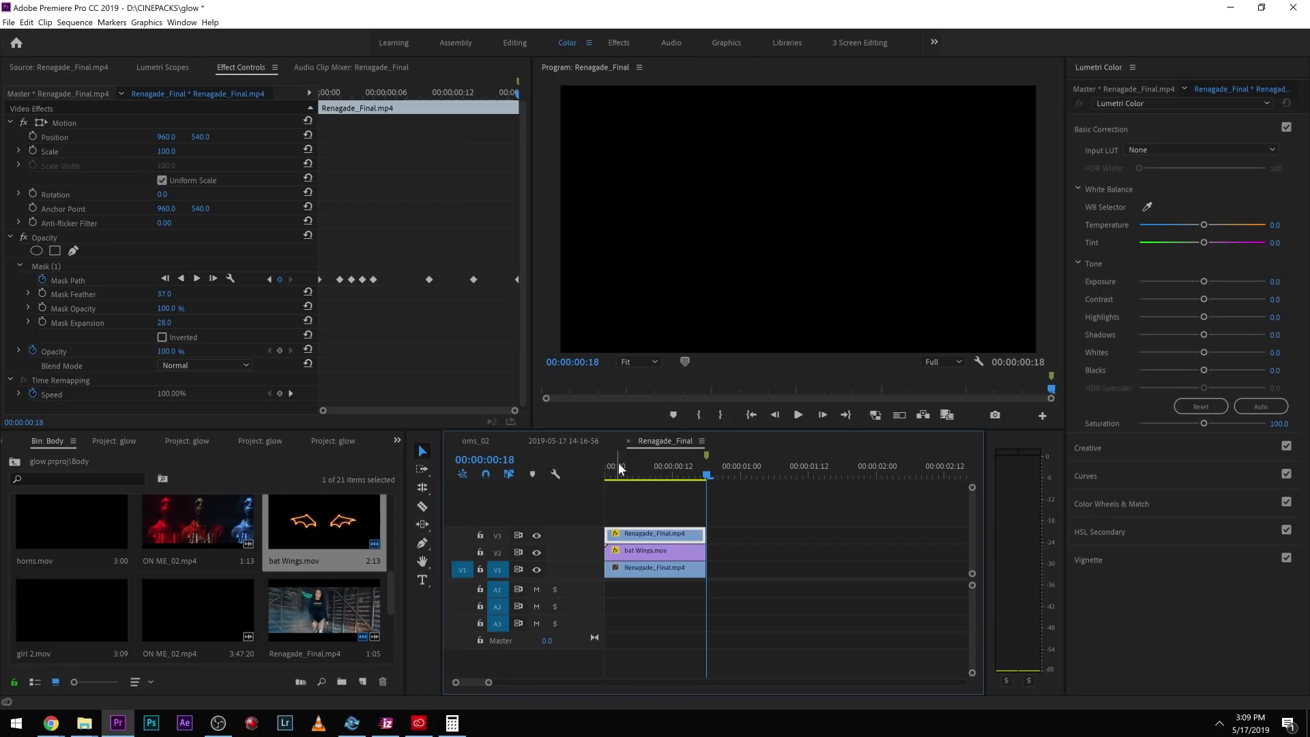
pyautogui.press('space')
pyautogui.press('Home')
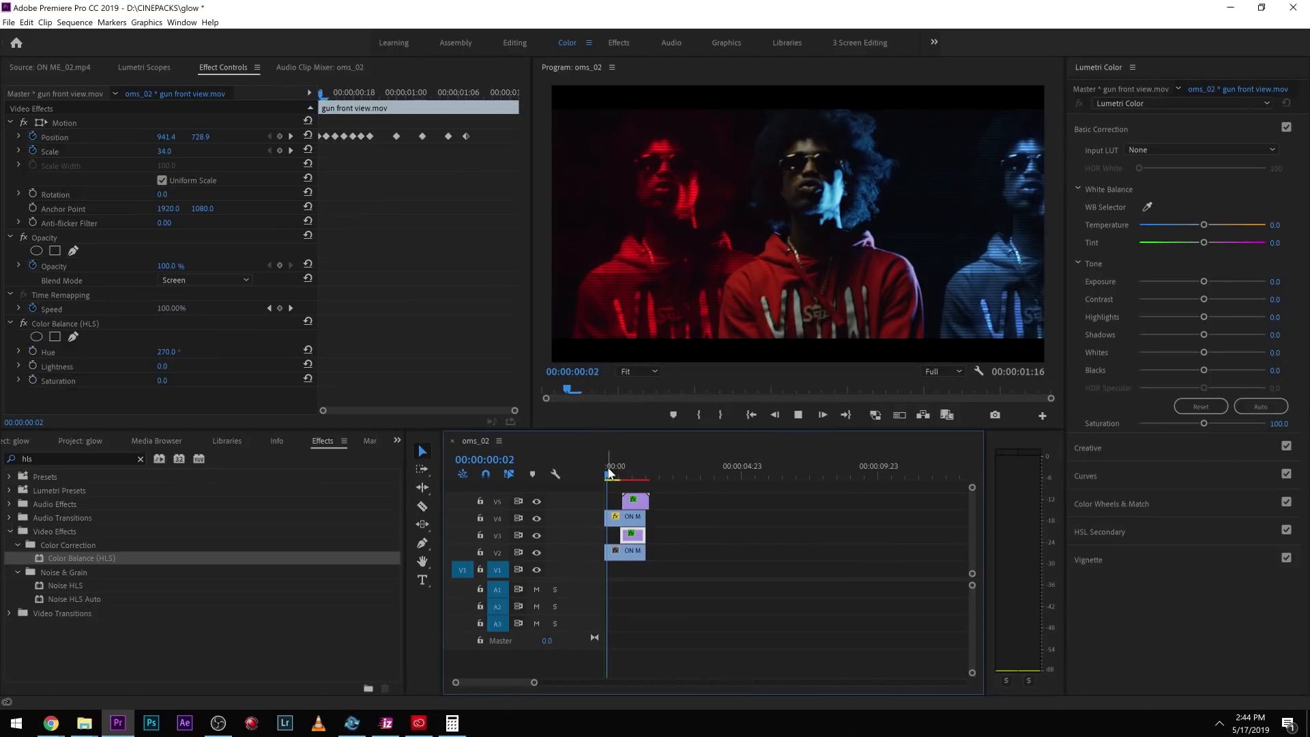
# - Remove the Color Balance (HLS) effect from the gun front view and muzzle flash 1 clips in oms_02
pyautogui.press('space')
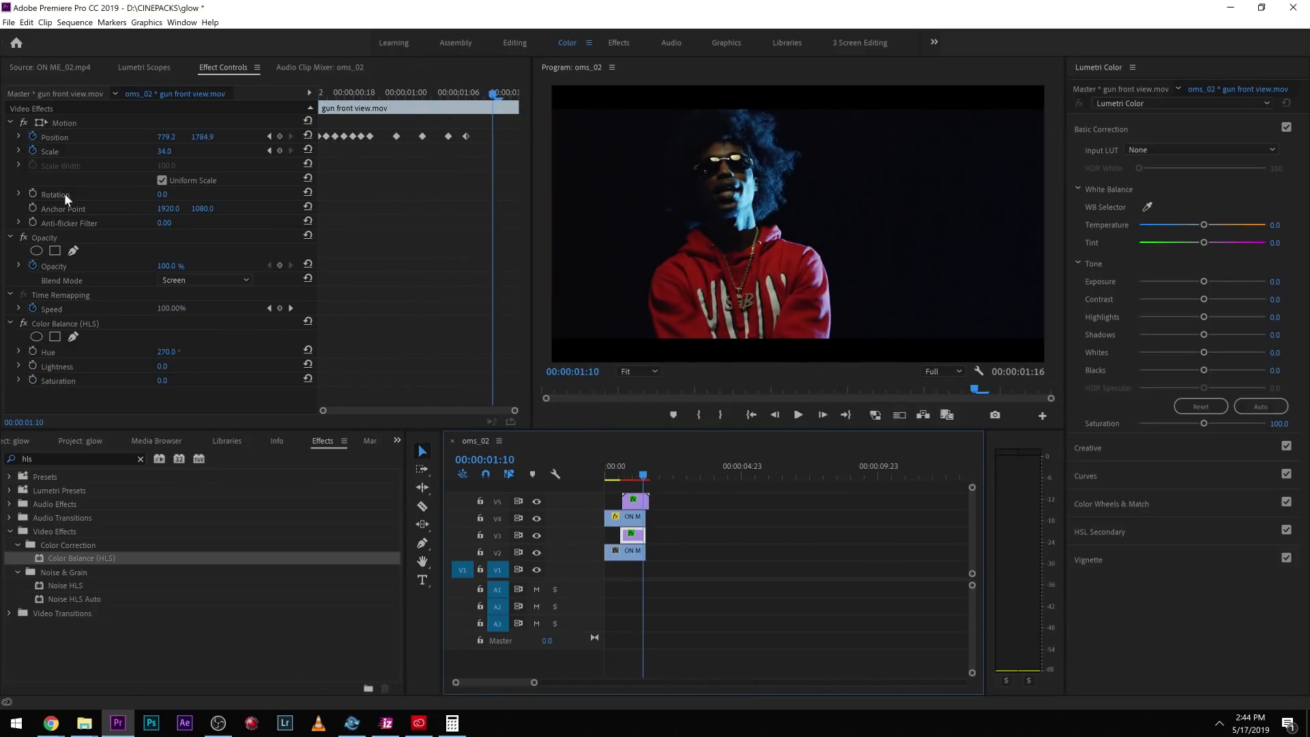
pyautogui.click(632, 503)
pyautogui.press('Delete')
pyautogui.hotkey('ctrl', 'z')
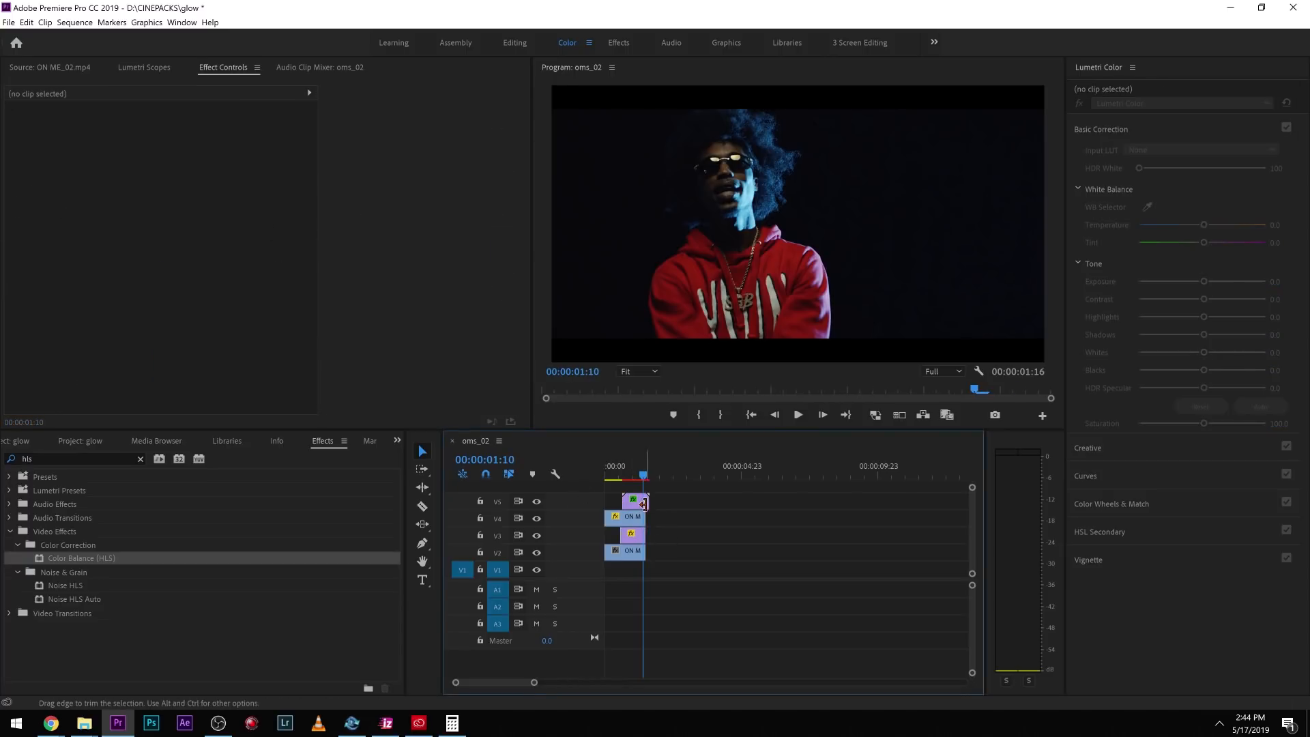
pyautogui.click(71, 325)
pyautogui.press('Delete')
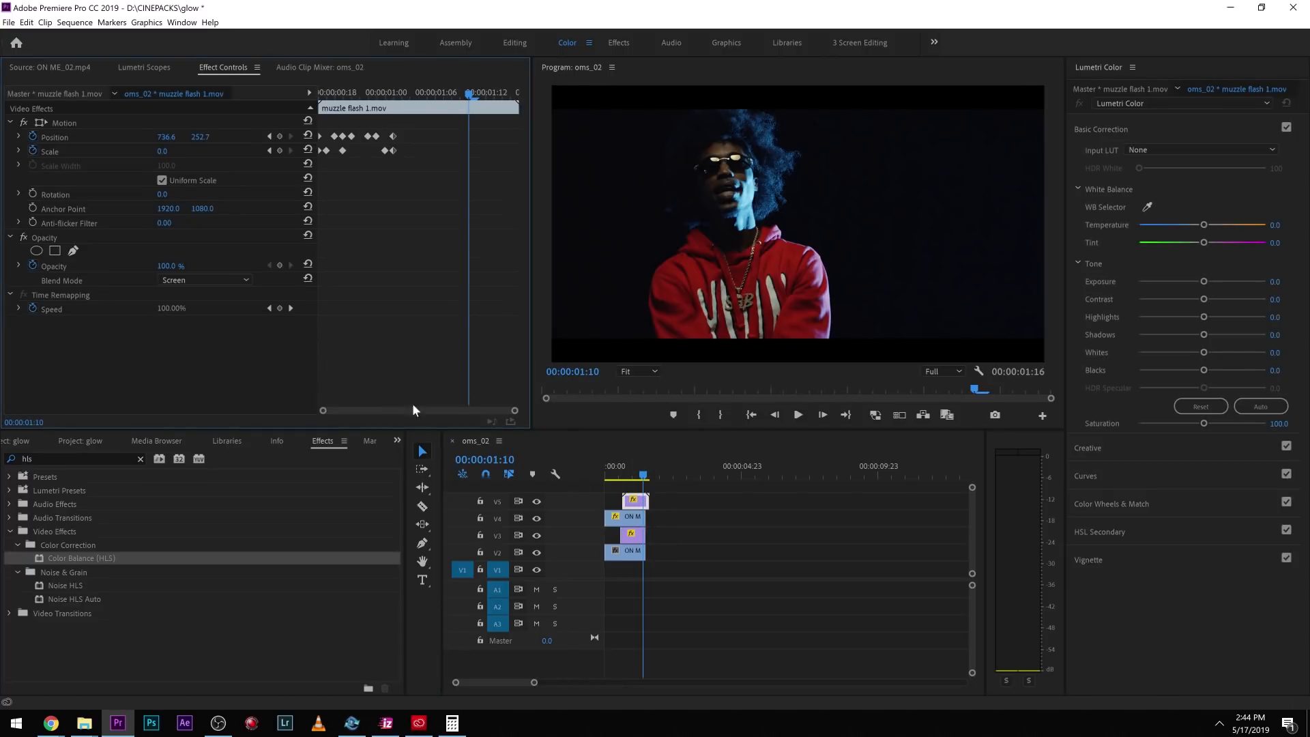
# - Replace the masked ON ME_02.mp4 clip on V4 with a fresh copy of the V2 clip, and delete the muzzle flash from V5
pyautogui.click(599, 467)
pyautogui.click(613, 516)
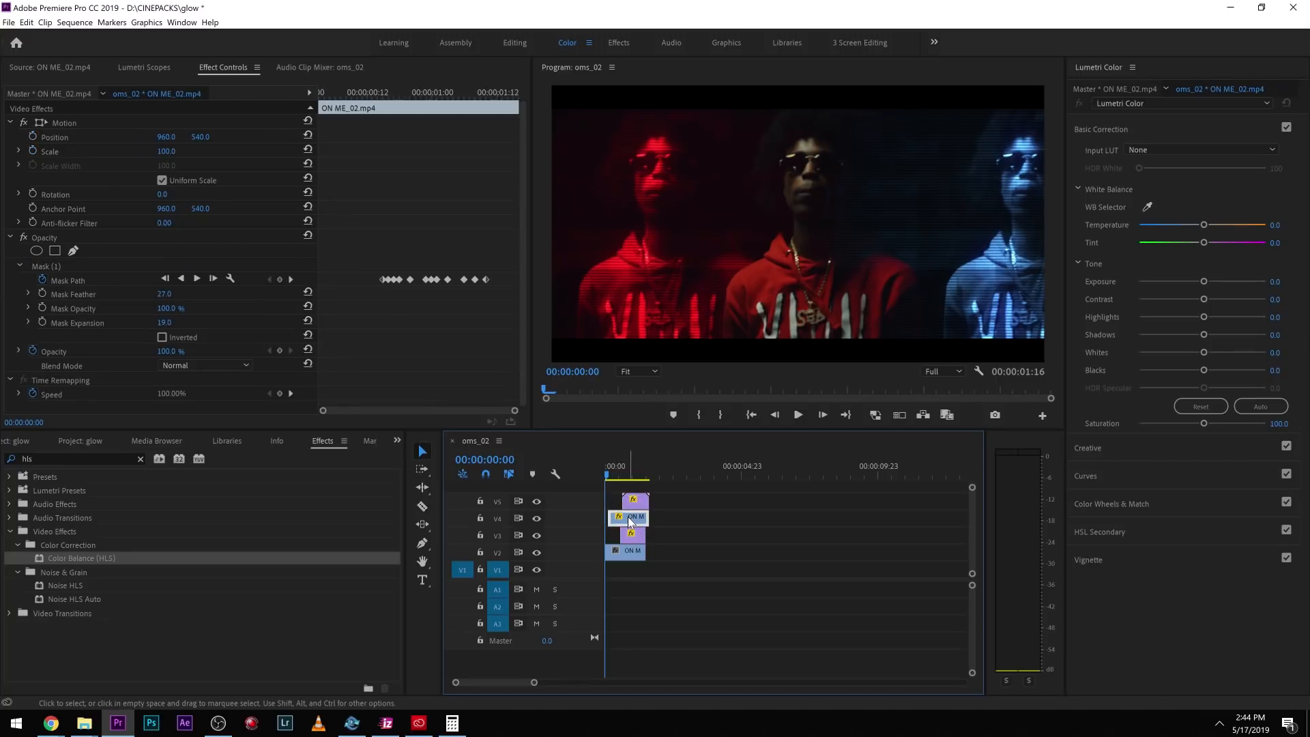
pyautogui.press('Delete')
pyautogui.moveTo(621, 548); pyautogui.dragTo(624, 521)
pyautogui.click(639, 505)
pyautogui.press('Delete')
pyautogui.moveTo(637, 464); pyautogui.dragTo(604, 466)
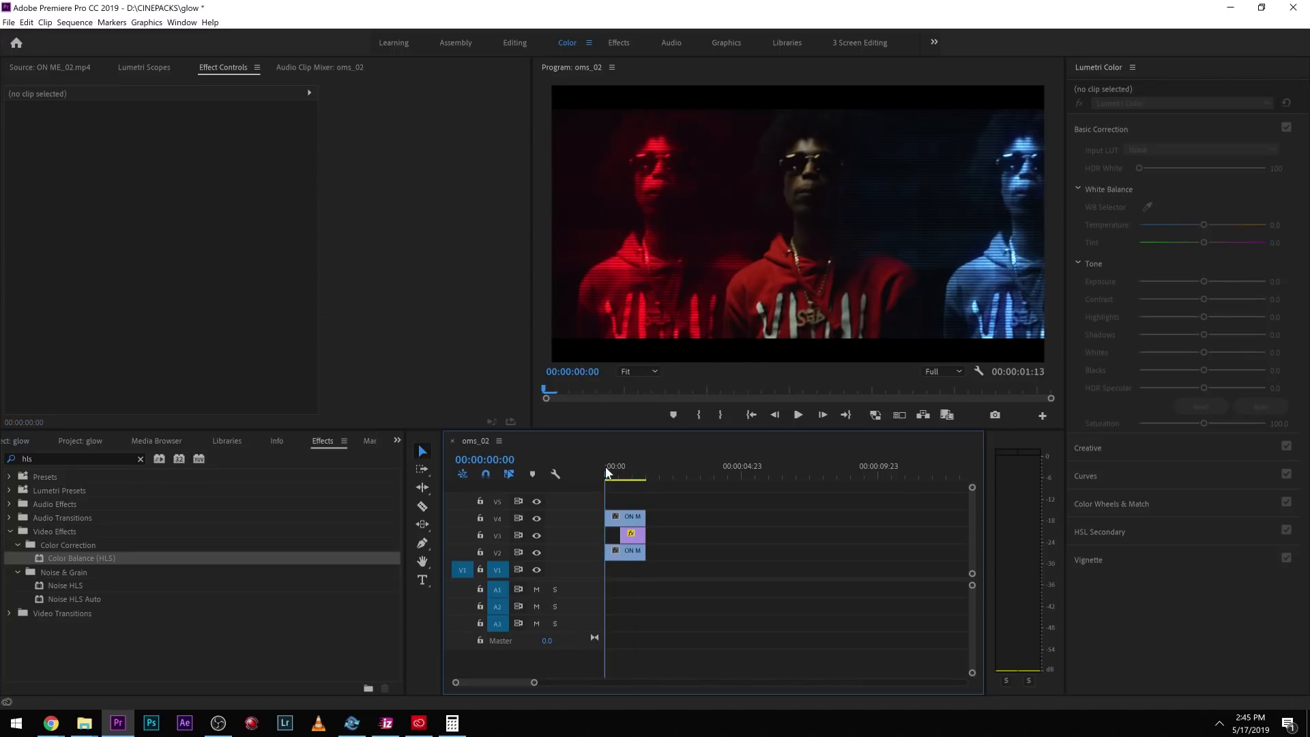
# - At 00:00:00:12, draw a closed freeform opacity mask around the middle performer's lowered hand on the V4 copy
pyautogui.click(618, 516)
pyautogui.click(36, 149)
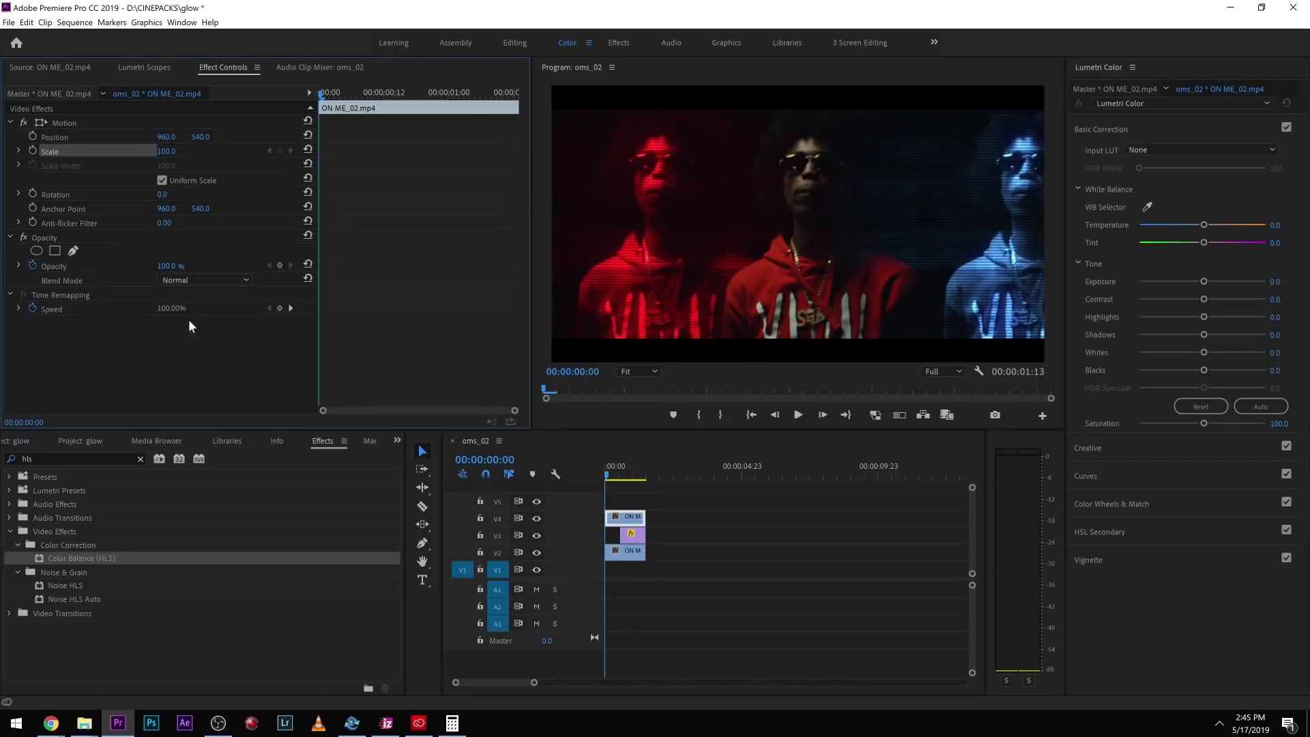
pyautogui.moveTo(606, 469); pyautogui.dragTo(621, 475)
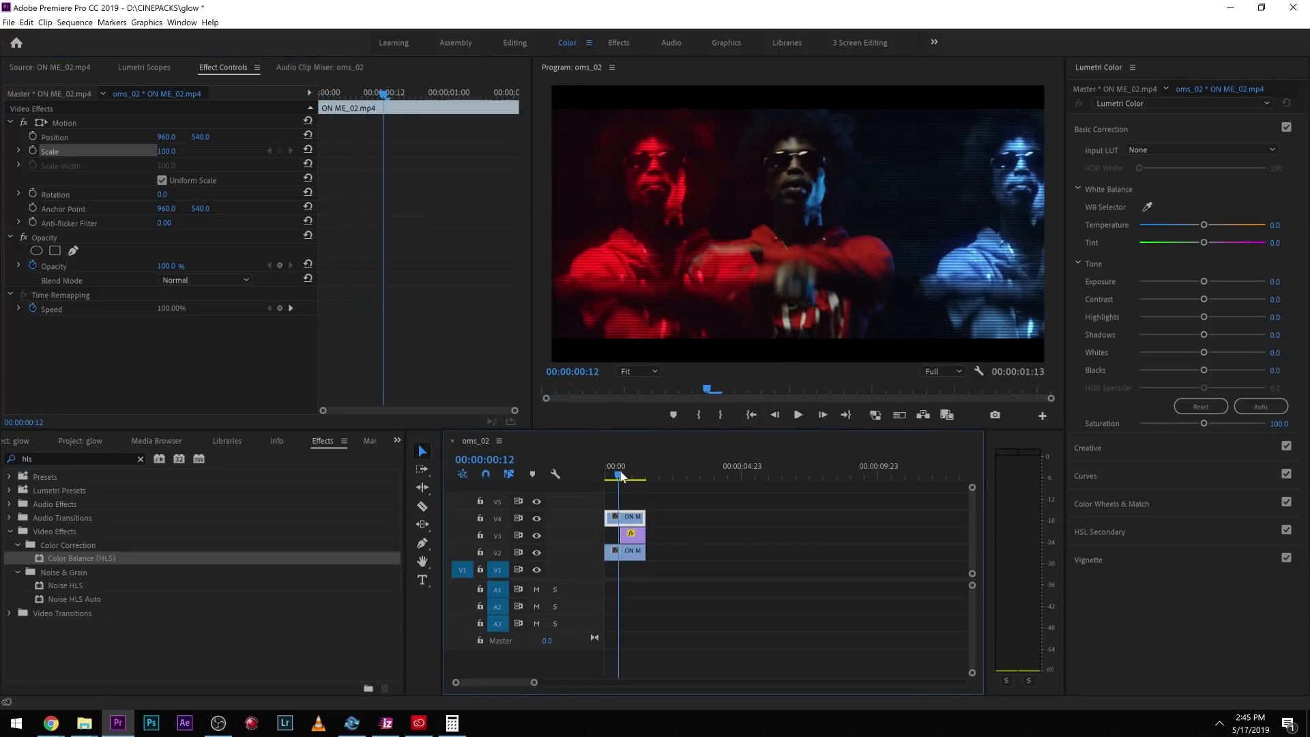
pyautogui.click(73, 252)
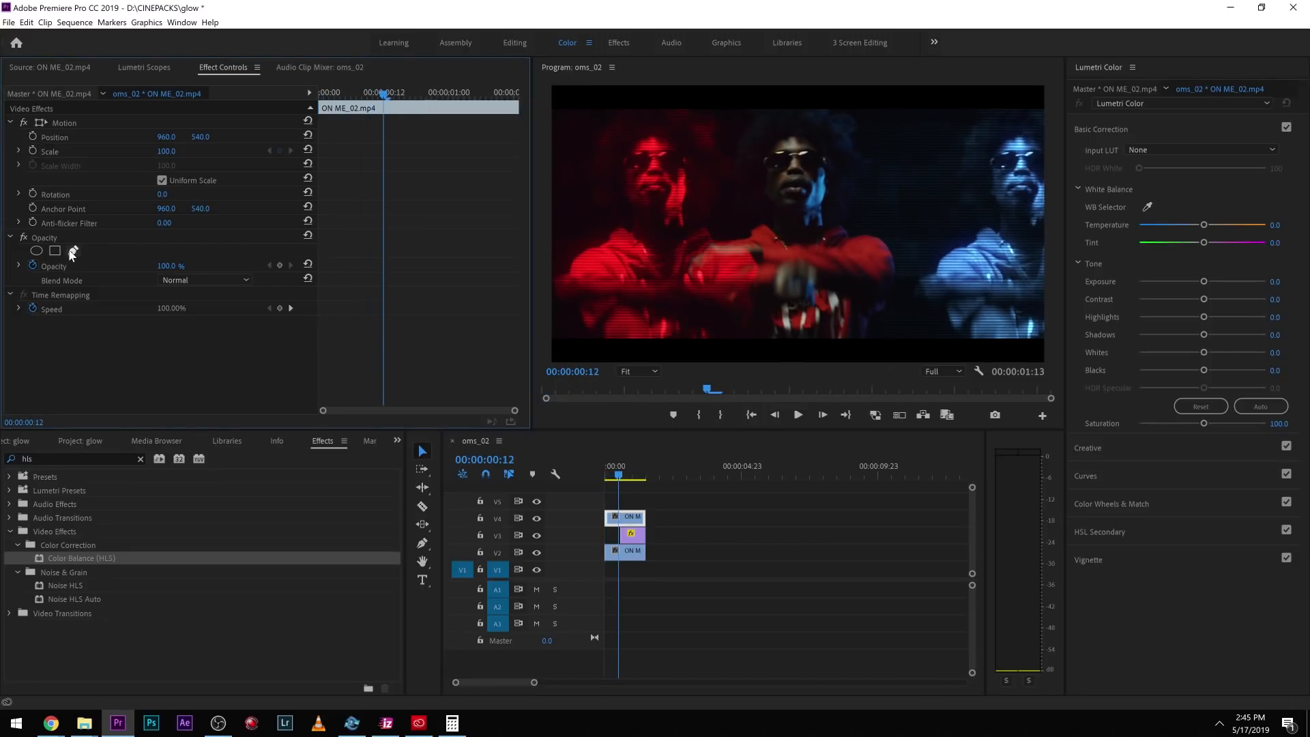
pyautogui.press('`')
pyautogui.click(632, 507)
pyautogui.click(612, 472)
pyautogui.click(619, 452)
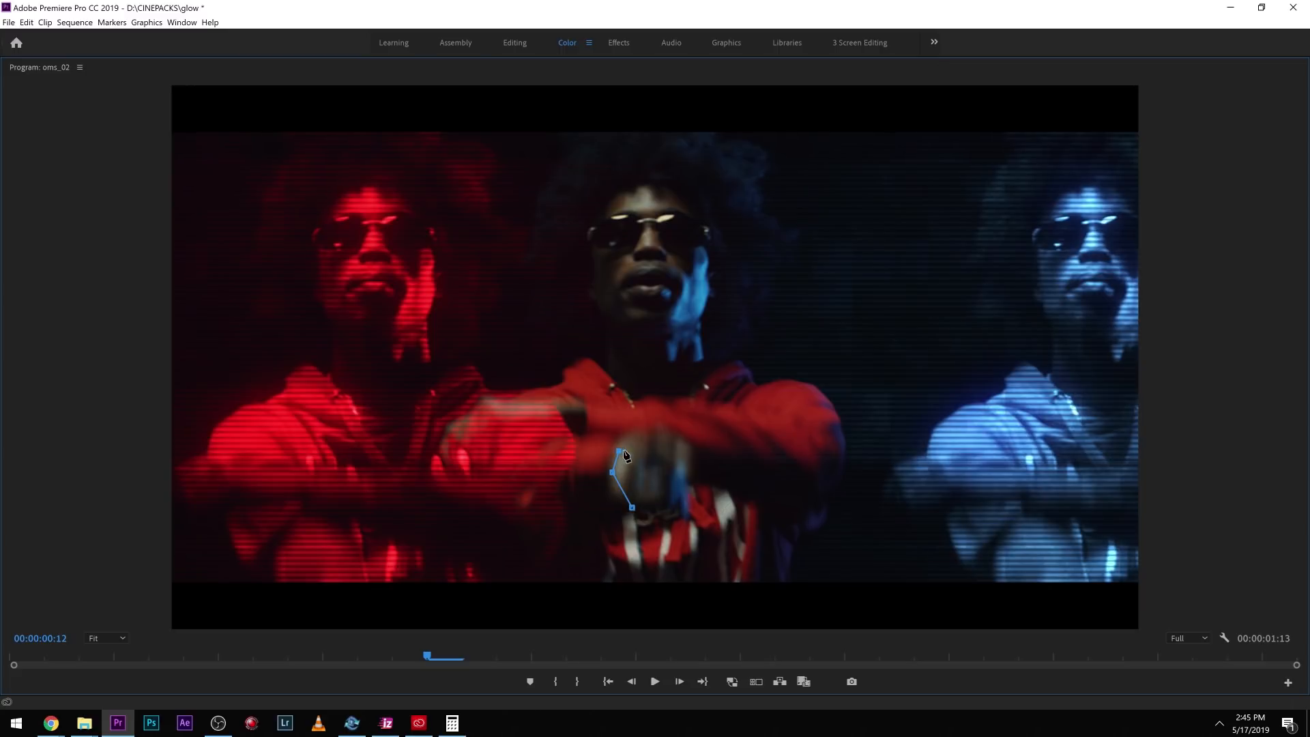
pyautogui.click(642, 459)
pyautogui.click(669, 465)
pyautogui.click(688, 458)
pyautogui.click(682, 501)
pyautogui.click(633, 509)
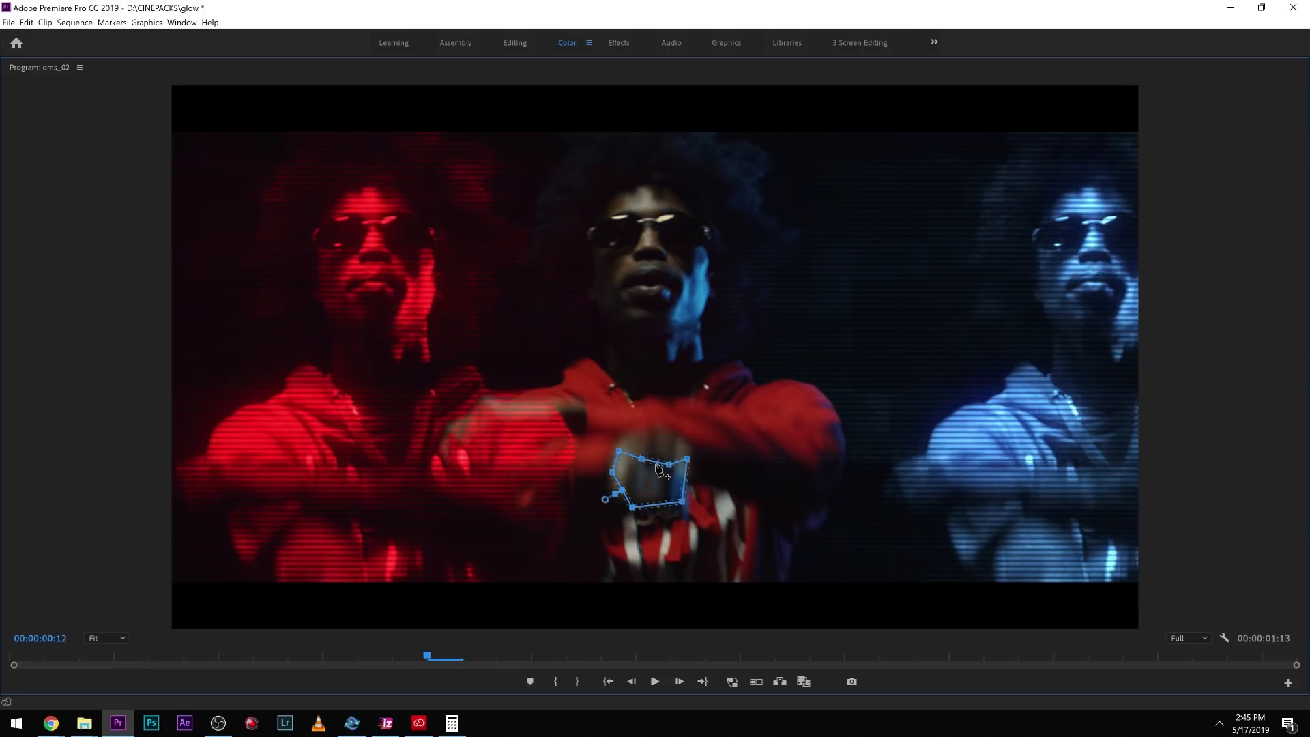
pyautogui.press('`')
# - Enable Mask Path keyframing at 00:00:00:12 and move the mask up over his hand at 00:00:00:14
pyautogui.click(41, 279)
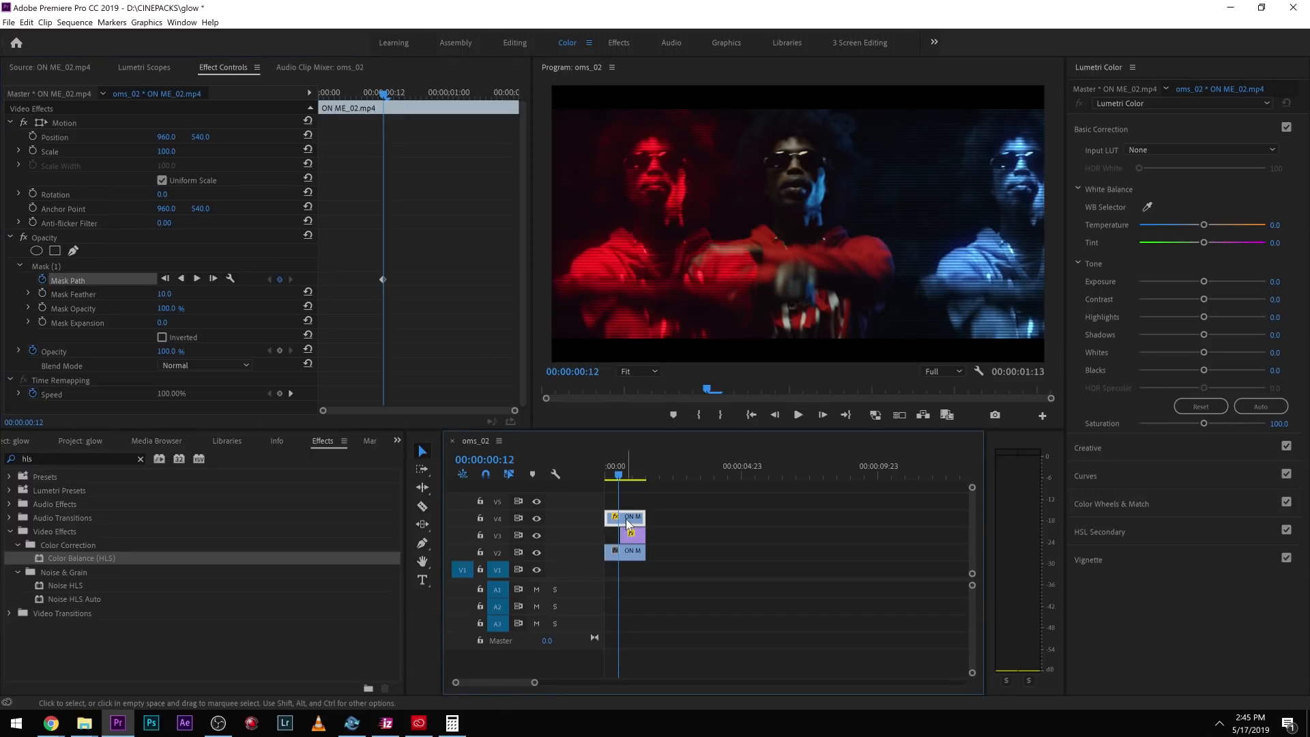
pyautogui.press('Right')
pyautogui.press('Right')
pyautogui.click(75, 266)
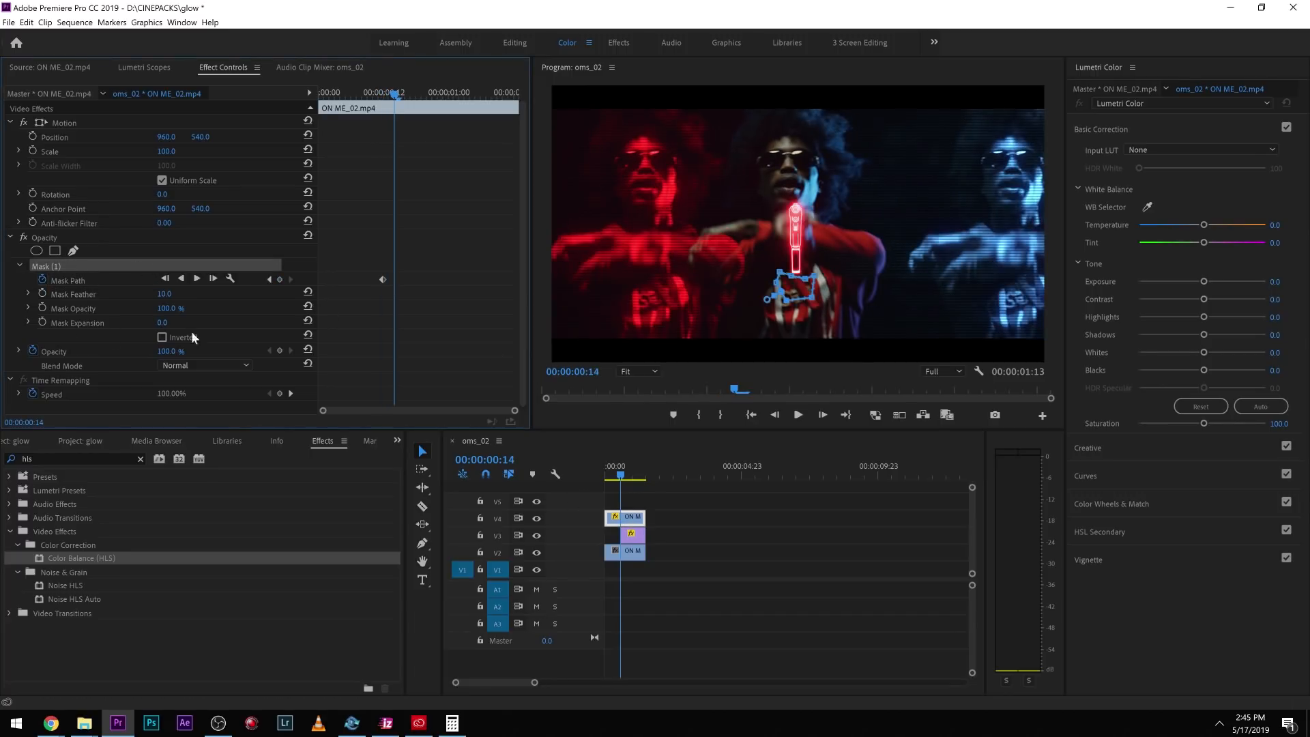
pyautogui.moveTo(800, 299); pyautogui.dragTo(803, 242)
# - Keyframe the mask path over his moving hand at intervals of one to three frames from 00:00:00:15 to 00:00:00:20
pyautogui.click(469, 285)
pyautogui.press('Right')
pyautogui.moveTo(796, 243); pyautogui.dragTo(712, 315)
pyautogui.click(459, 292)
pyautogui.press('Right')
pyautogui.press('Right')
pyautogui.press('Right')
pyautogui.click(466, 332)
pyautogui.press('Right')
pyautogui.press('Right')
pyautogui.click(464, 332)
# - Keyframe the mask path every one to three frames after 00:00:00:20 through about 00:00:01:06, redoing one misplaced adjustment
pyautogui.press('Right')
pyautogui.press('Right')
pyautogui.press('Right')
pyautogui.click(441, 334)
pyautogui.press('Right')
pyautogui.press('Right')
pyautogui.click(464, 326)
pyautogui.press('Right')
pyautogui.press('Right')
pyautogui.click(410, 370)
pyautogui.press('Right')
pyautogui.hotkey('ctrl', 'z')
pyautogui.hotkey('ctrl', 'z')
pyautogui.click(503, 317)
pyautogui.press('Right')
pyautogui.press('Right')
# - Play the masked clip back and set its Mask Feather to 26 and Mask Expansion to 7
pyautogui.click(605, 466)
pyautogui.press('space')
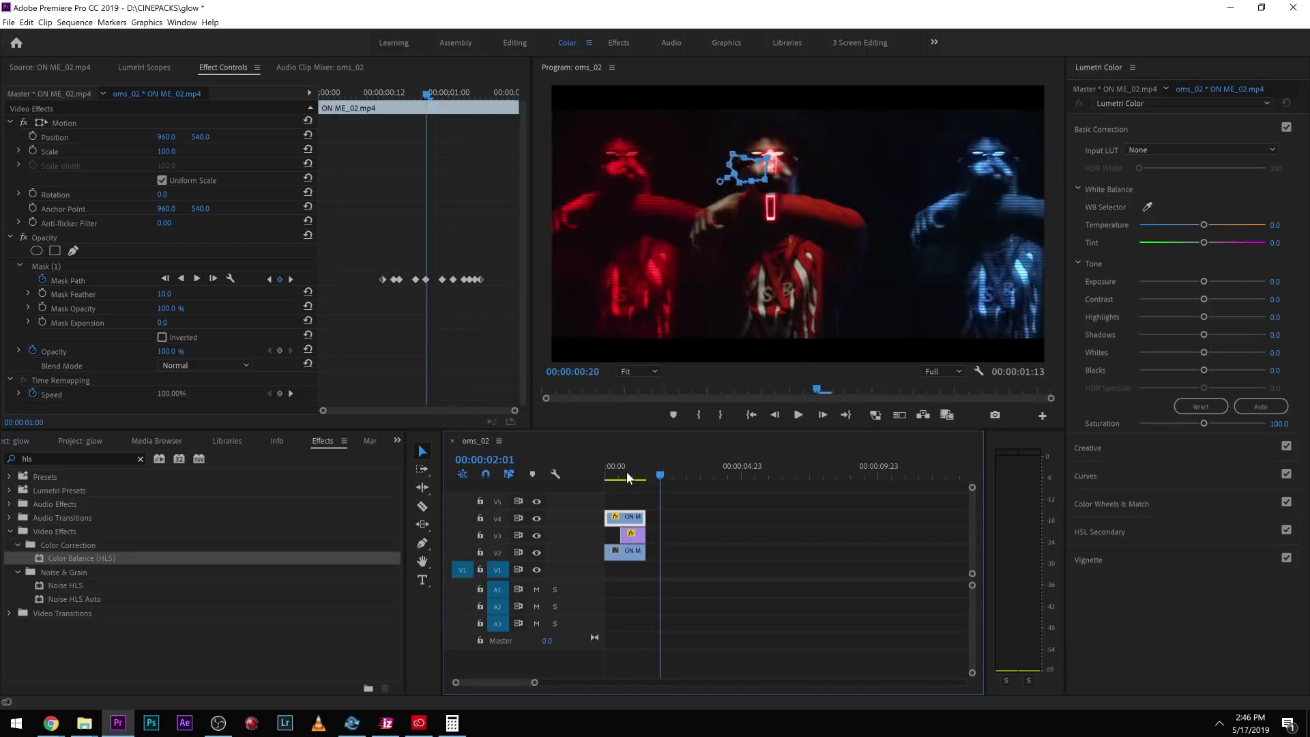
pyautogui.click(627, 477)
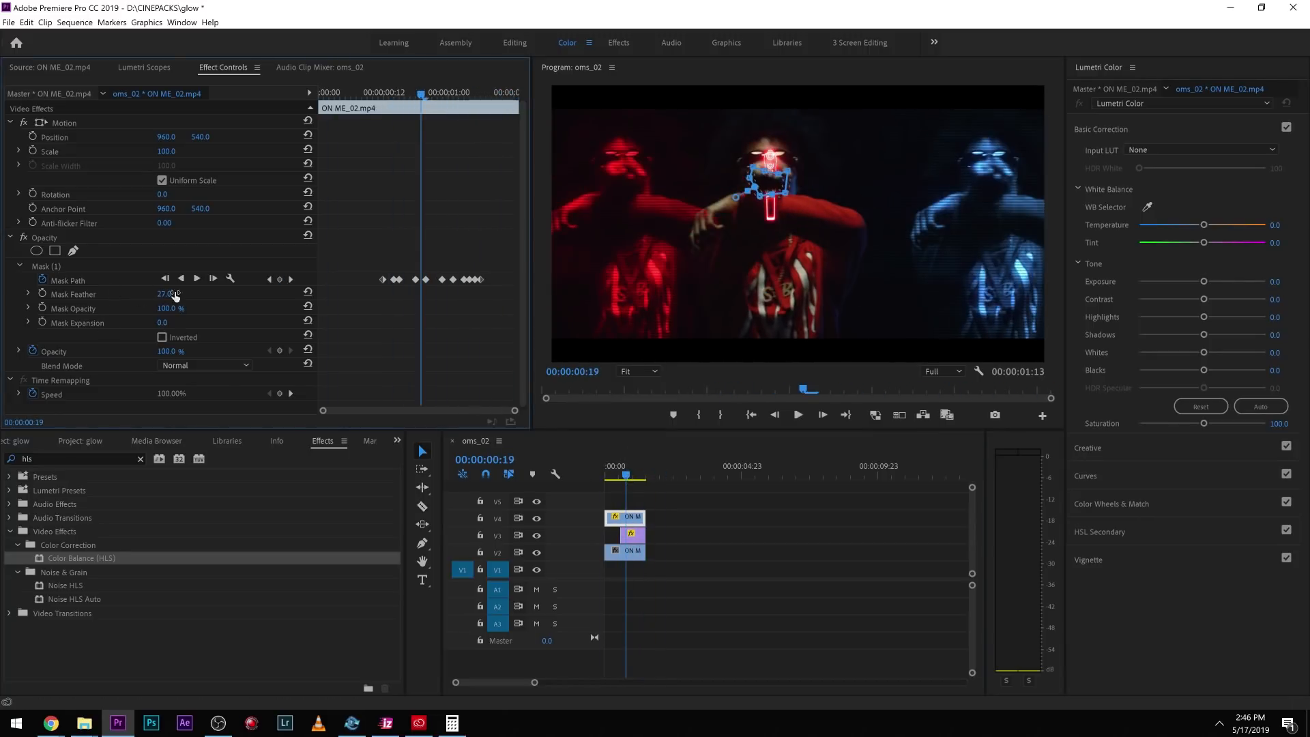
pyautogui.moveTo(162, 323); pyautogui.dragTo(167, 323)
pyautogui.click(623, 477)
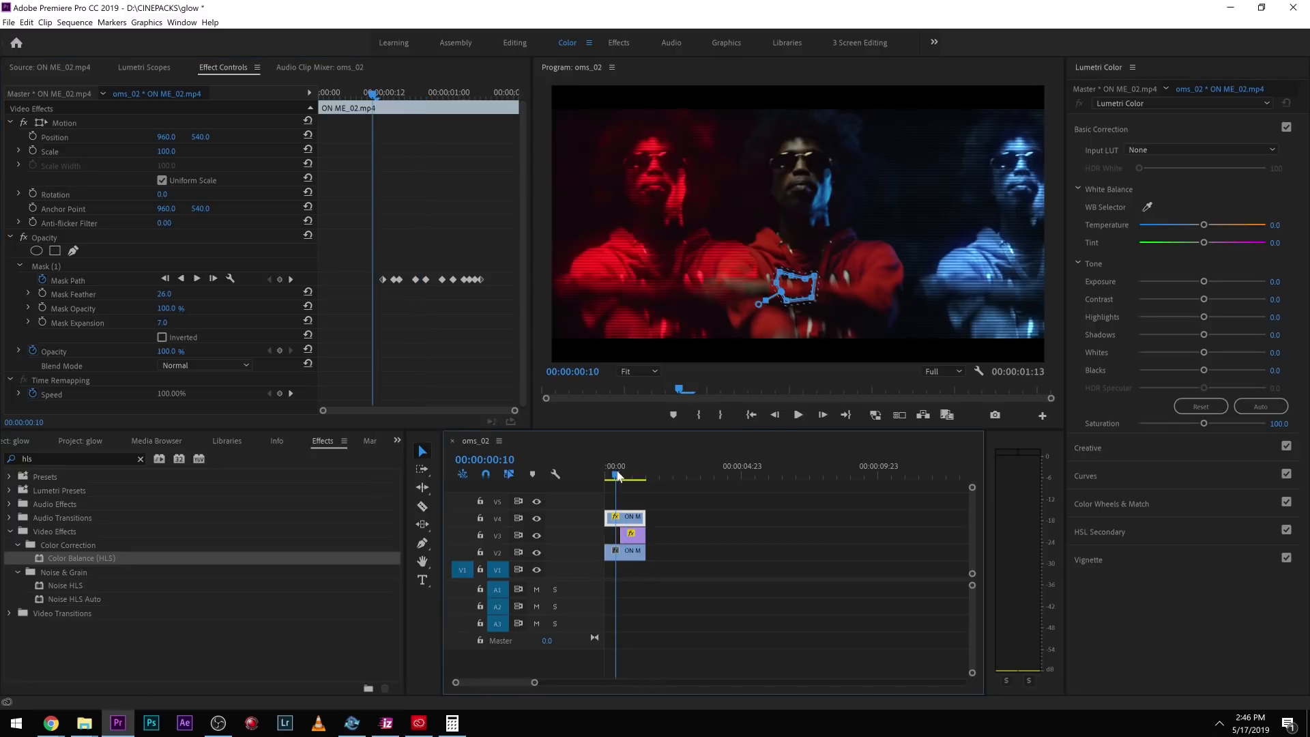
# - Hide V4 to examine the gun front view.mov clip and its keyframes without the mask, and show V4 again
pyautogui.click(537, 519)
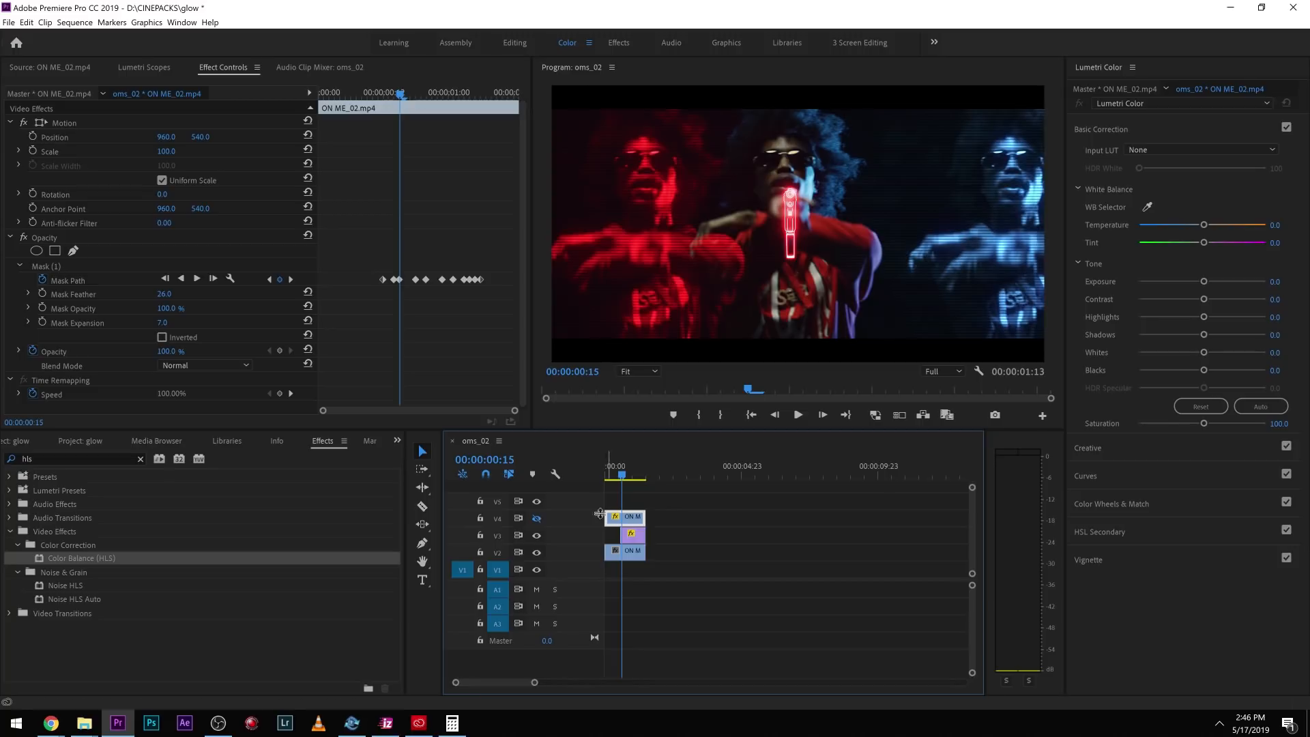
pyautogui.click(632, 535)
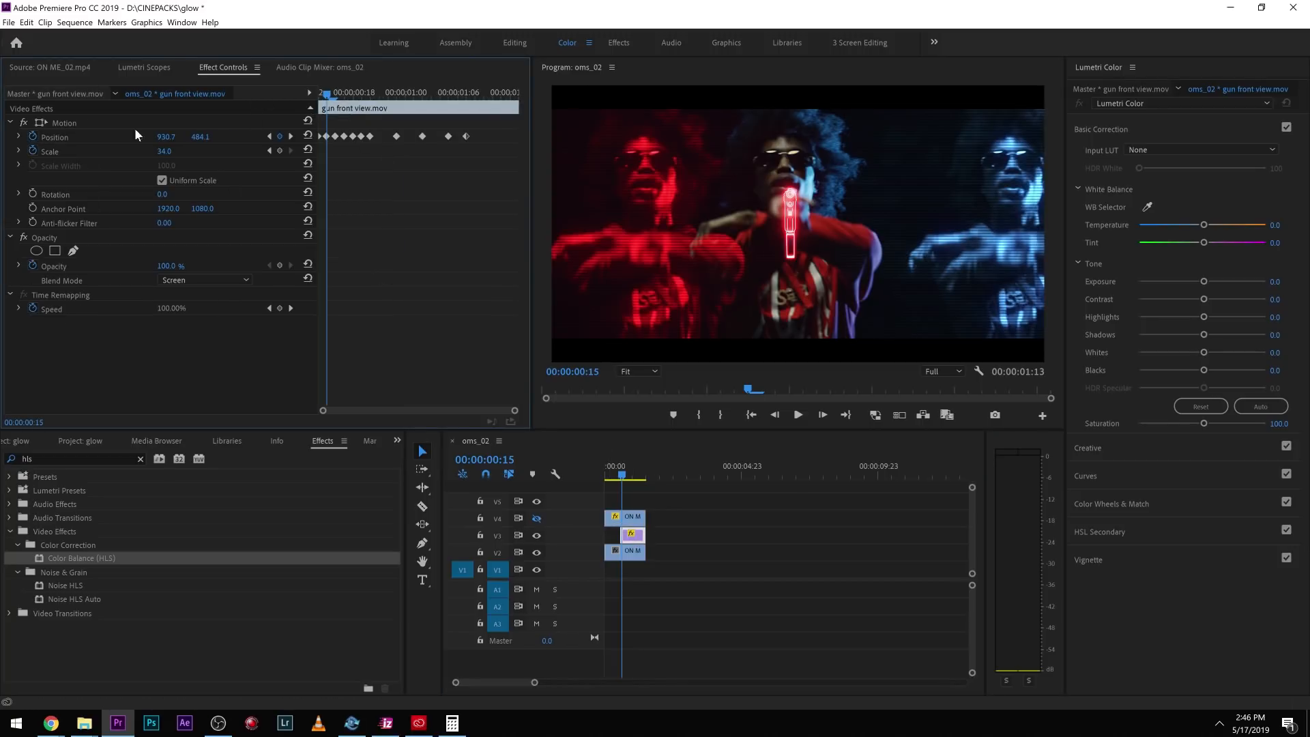
pyautogui.press('space')
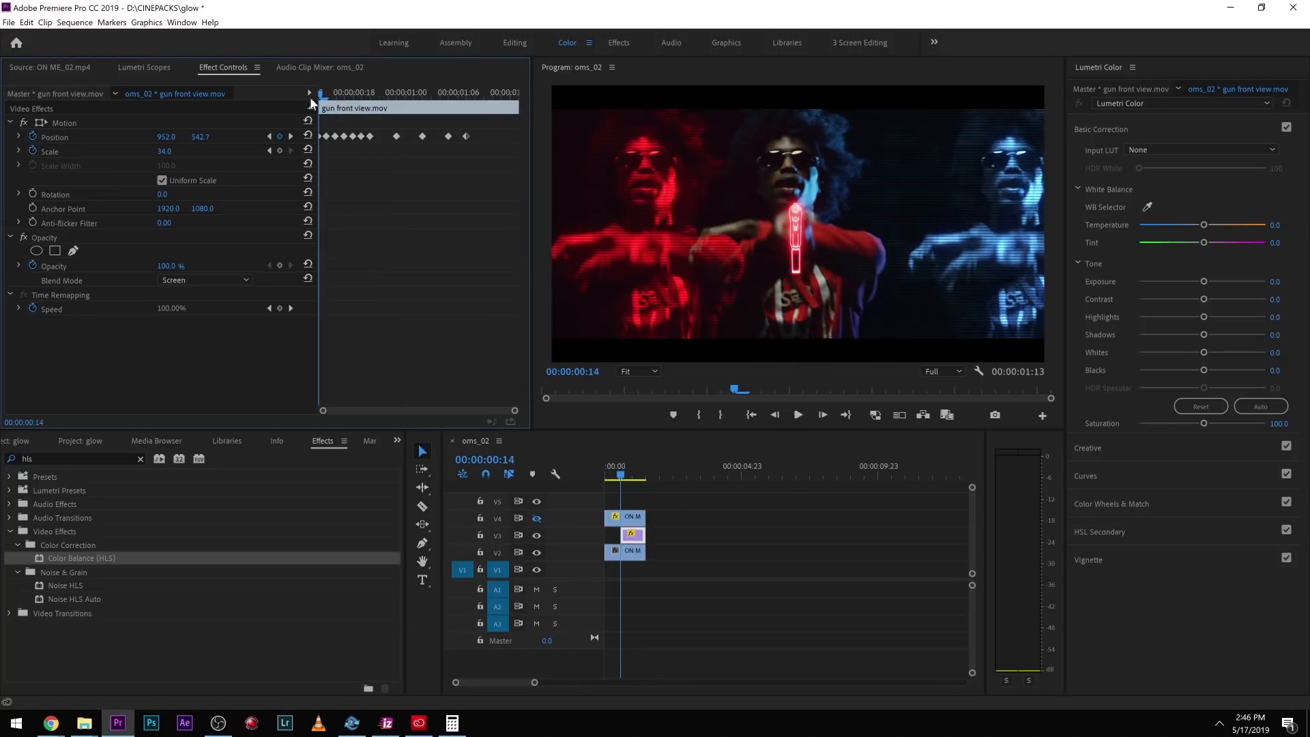
pyautogui.click(31, 146)
pyautogui.click(744, 376)
pyautogui.click(537, 519)
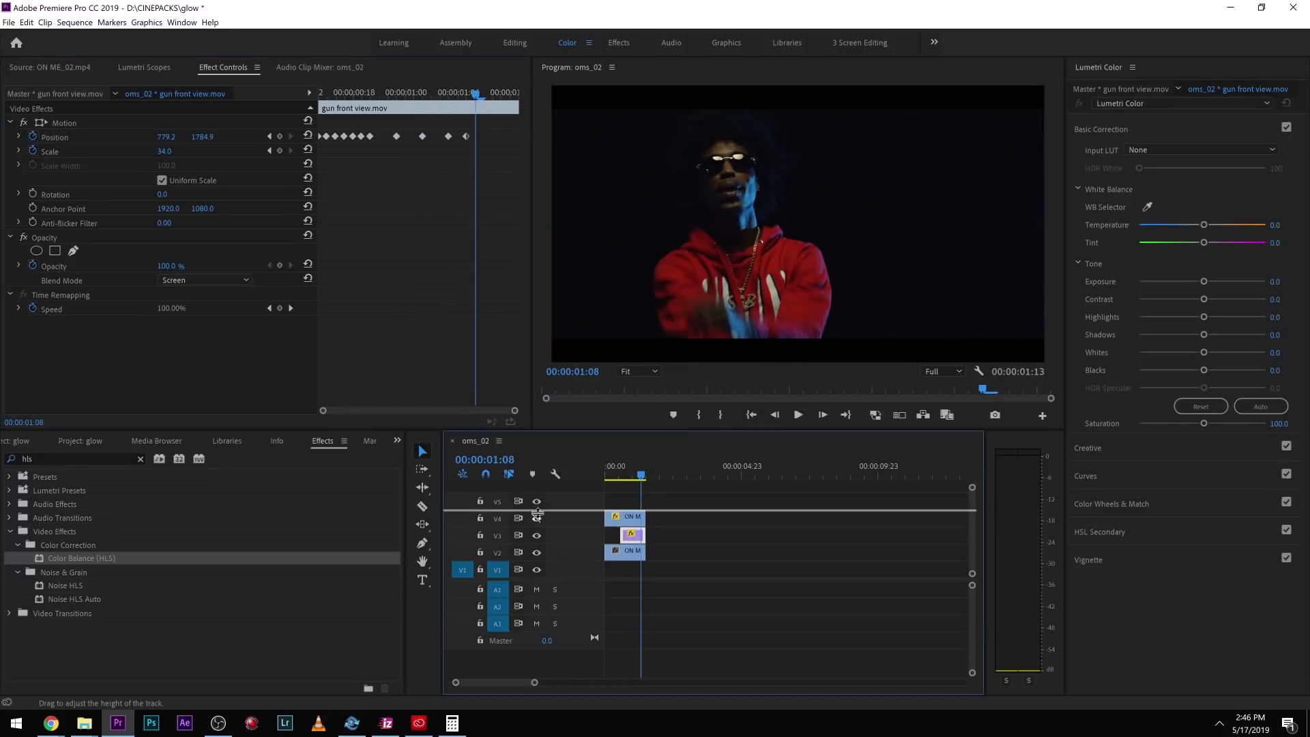
# - Place muzzle flash 1.mov from the Objects bin on V5 over the gun clip and set its blend mode to Screen
pyautogui.moveTo(36, 422); pyautogui.dragTo(28, 429)
pyautogui.click(26, 440)
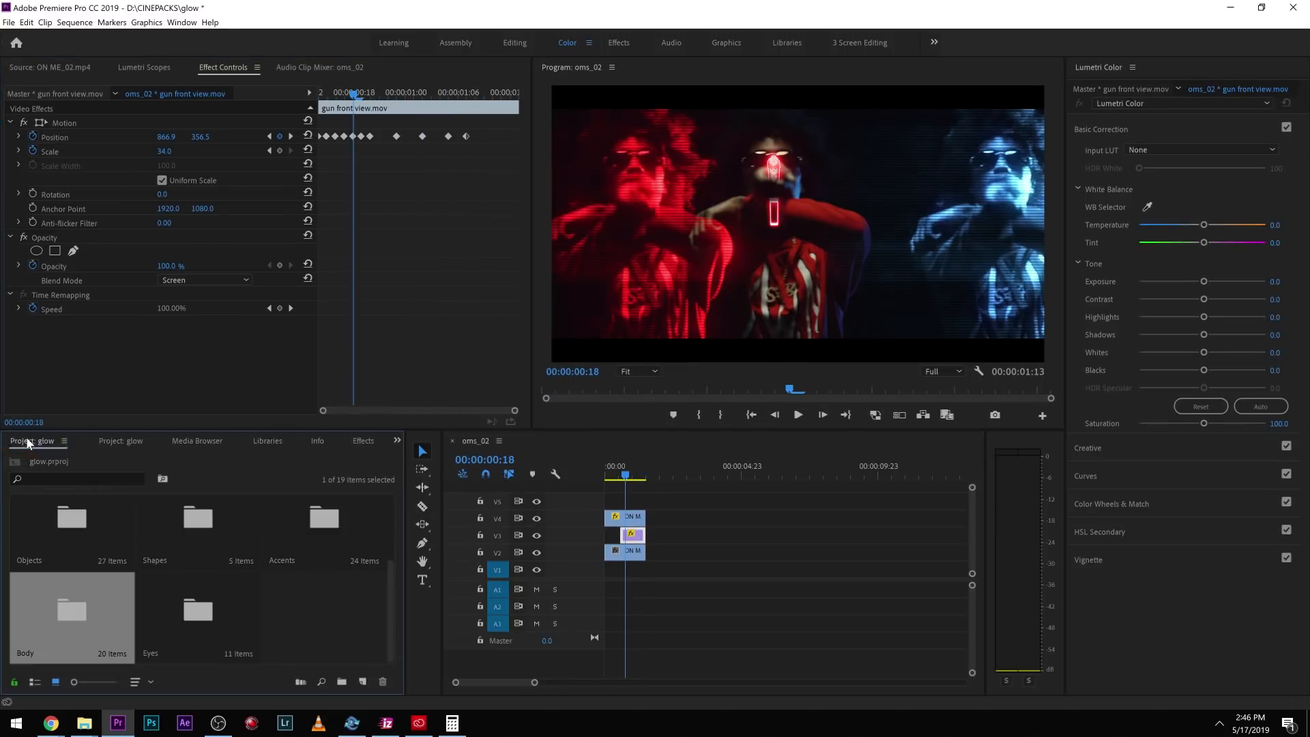
pyautogui.doubleClick(90, 513)
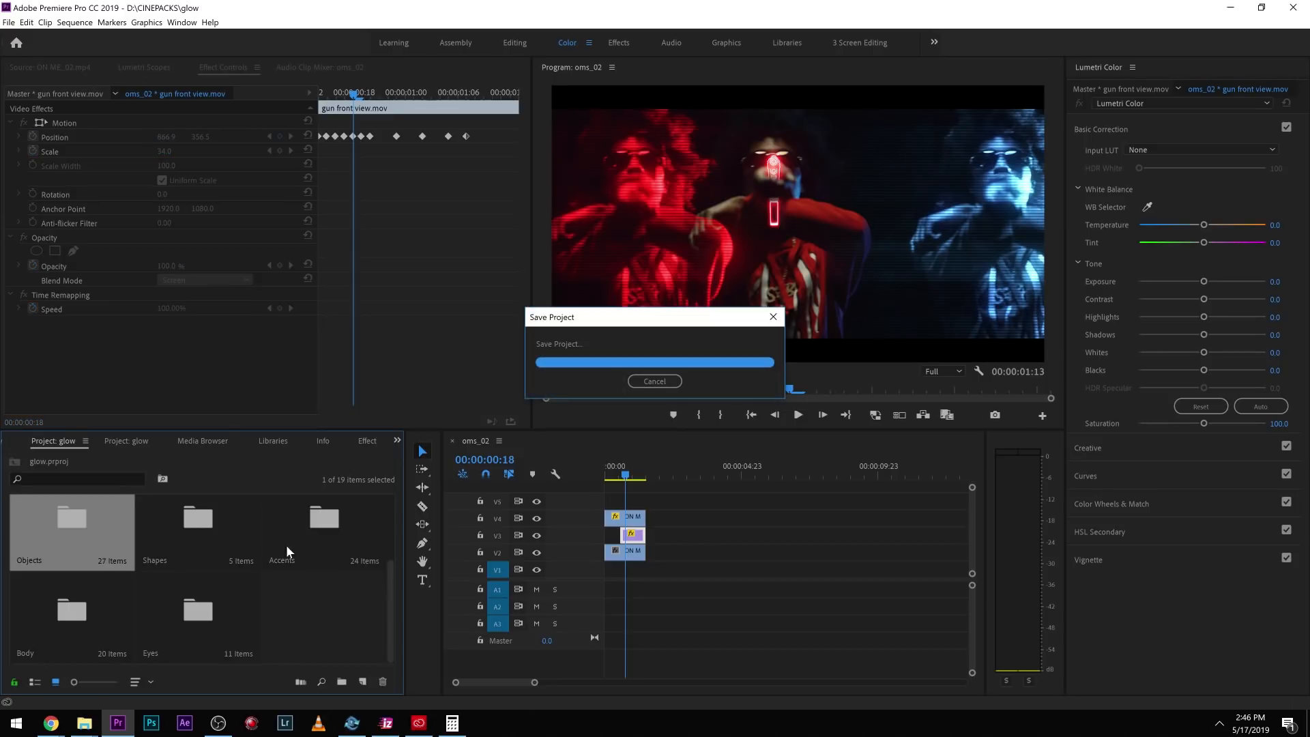
pyautogui.moveTo(268, 614); pyautogui.dragTo(636, 507)
pyautogui.click(189, 279)
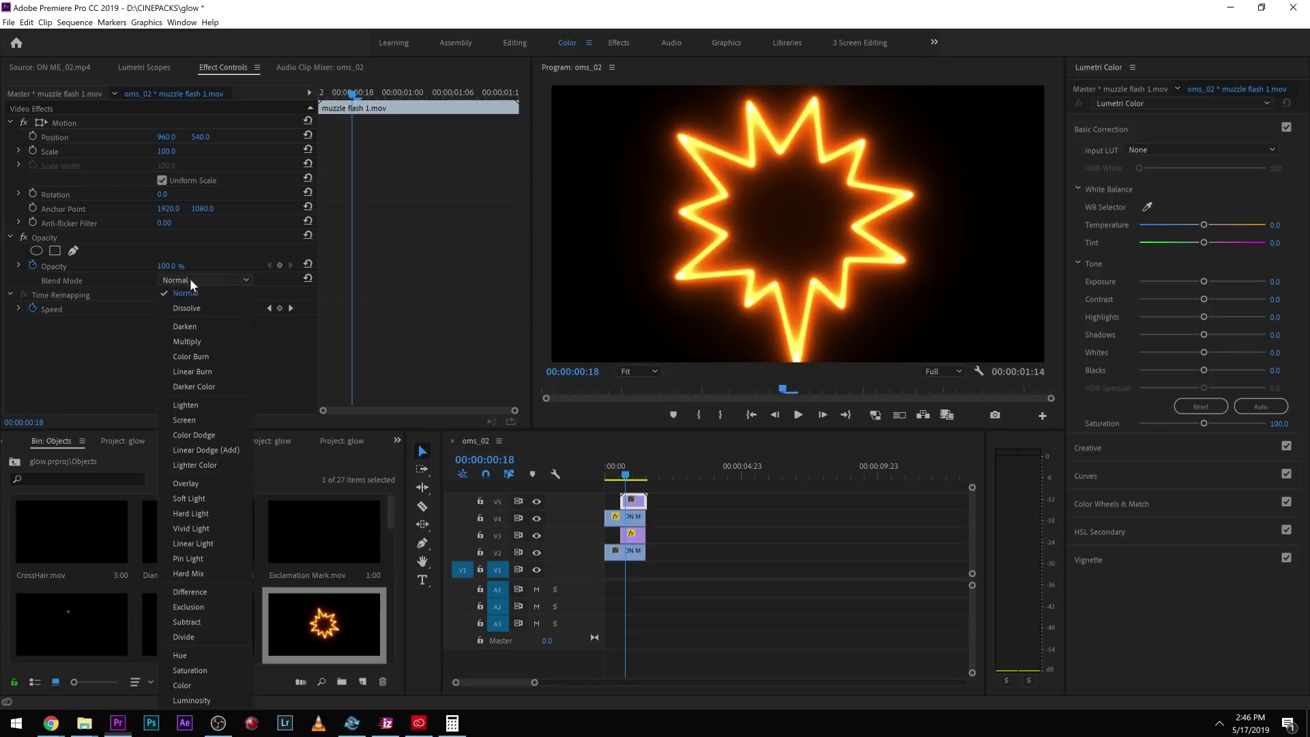
pyautogui.click(191, 418)
# - At 00:00:00:17, scale the muzzle flash to 28, move it over the gun's muzzle and start Scale and Position keyframes
pyautogui.moveTo(167, 151); pyautogui.dragTo(99, 152)
pyautogui.moveTo(616, 469); pyautogui.dragTo(623, 468)
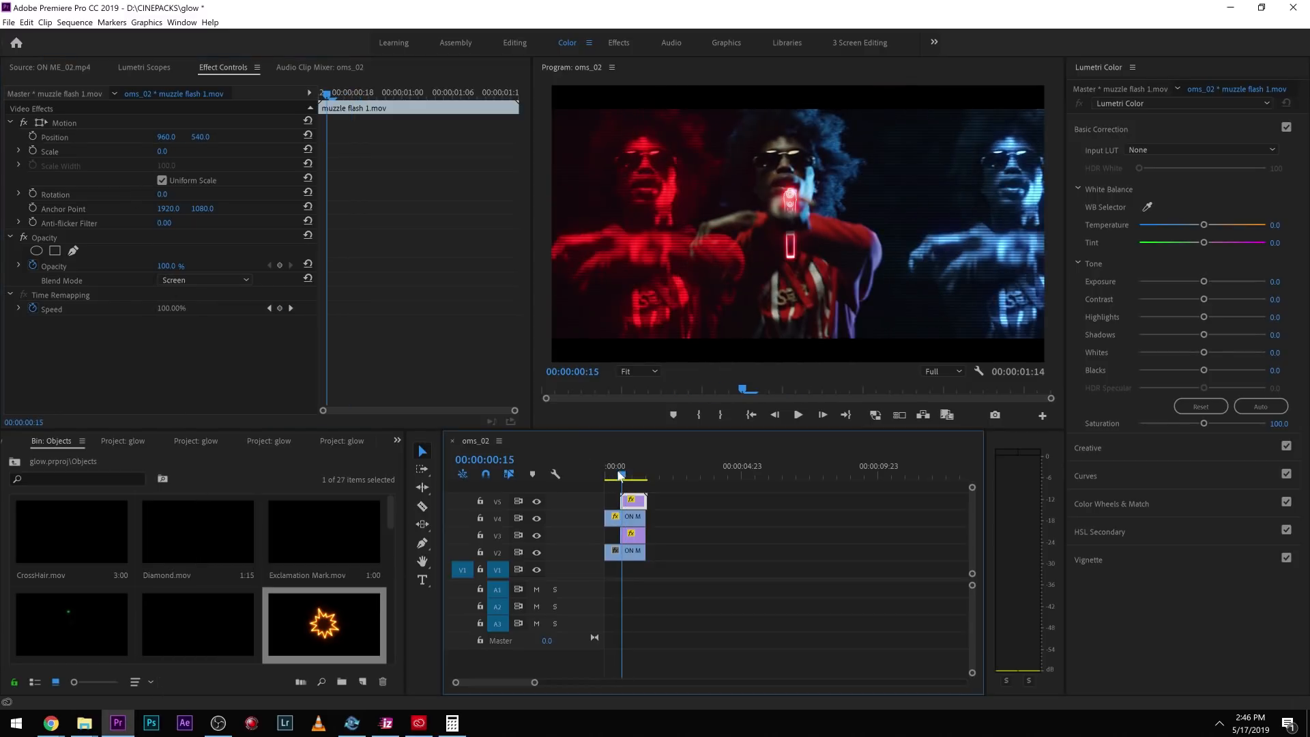
pyautogui.press('Right')
pyautogui.press('Right')
pyautogui.press('Right')
pyautogui.press('Left')
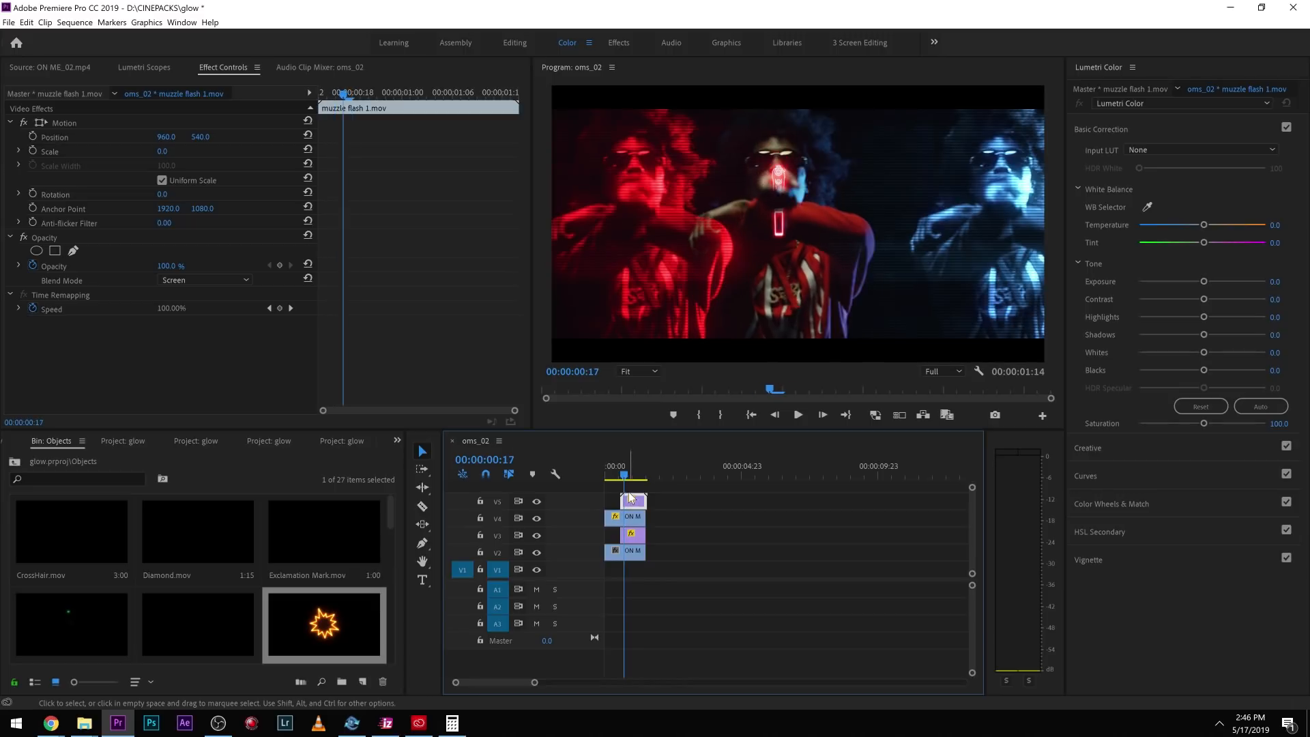
pyautogui.moveTo(162, 151); pyautogui.dragTo(181, 151)
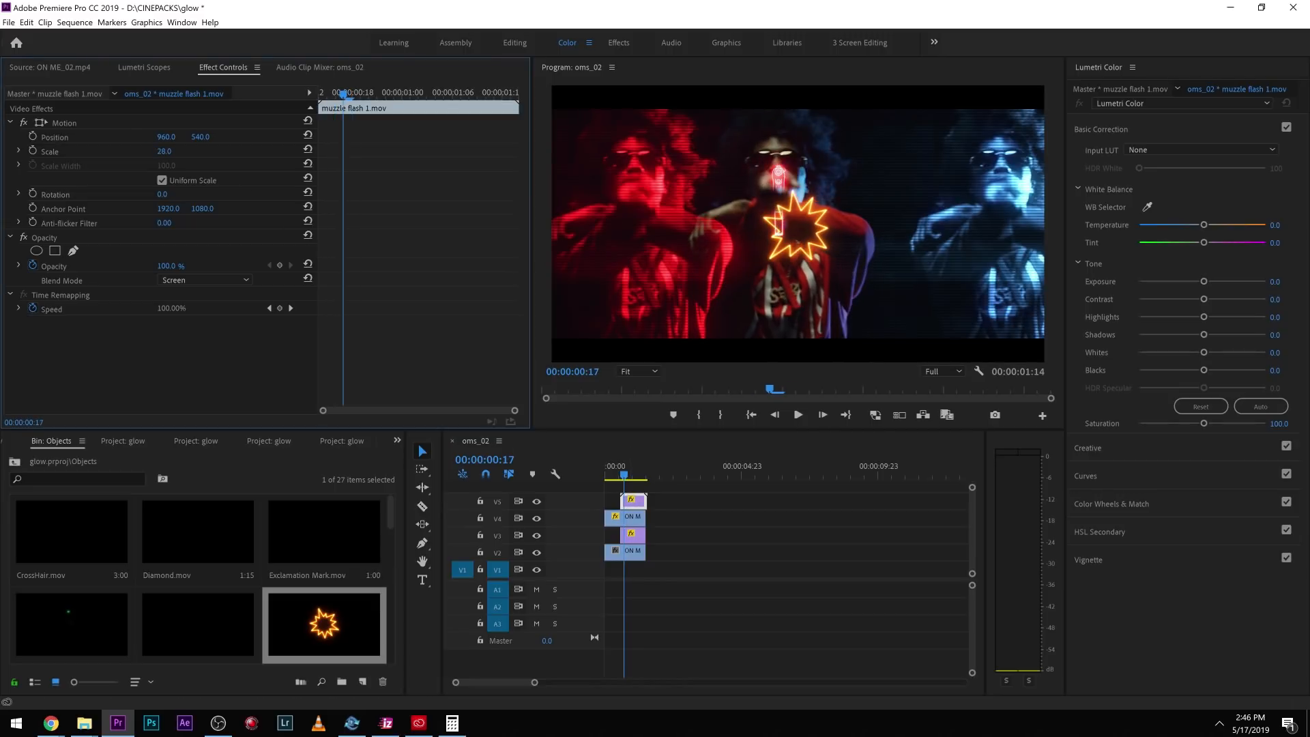
pyautogui.click(125, 120)
pyautogui.moveTo(797, 228); pyautogui.dragTo(776, 175)
pyautogui.click(33, 151)
pyautogui.click(32, 137)
# - At 00:00:00:16, keyframe the muzzle flash at scale 14 and align it with the gun at position 909.5, 399.0
pyautogui.press('Left')
pyautogui.press('Left')
pyautogui.press('Right')
pyautogui.click(74, 121)
pyautogui.moveTo(811, 206)
pyautogui.mouseDown()
pyautogui.moveTo(831, 255)
pyautogui.moveTo(809, 227)
pyautogui.mouseUp()
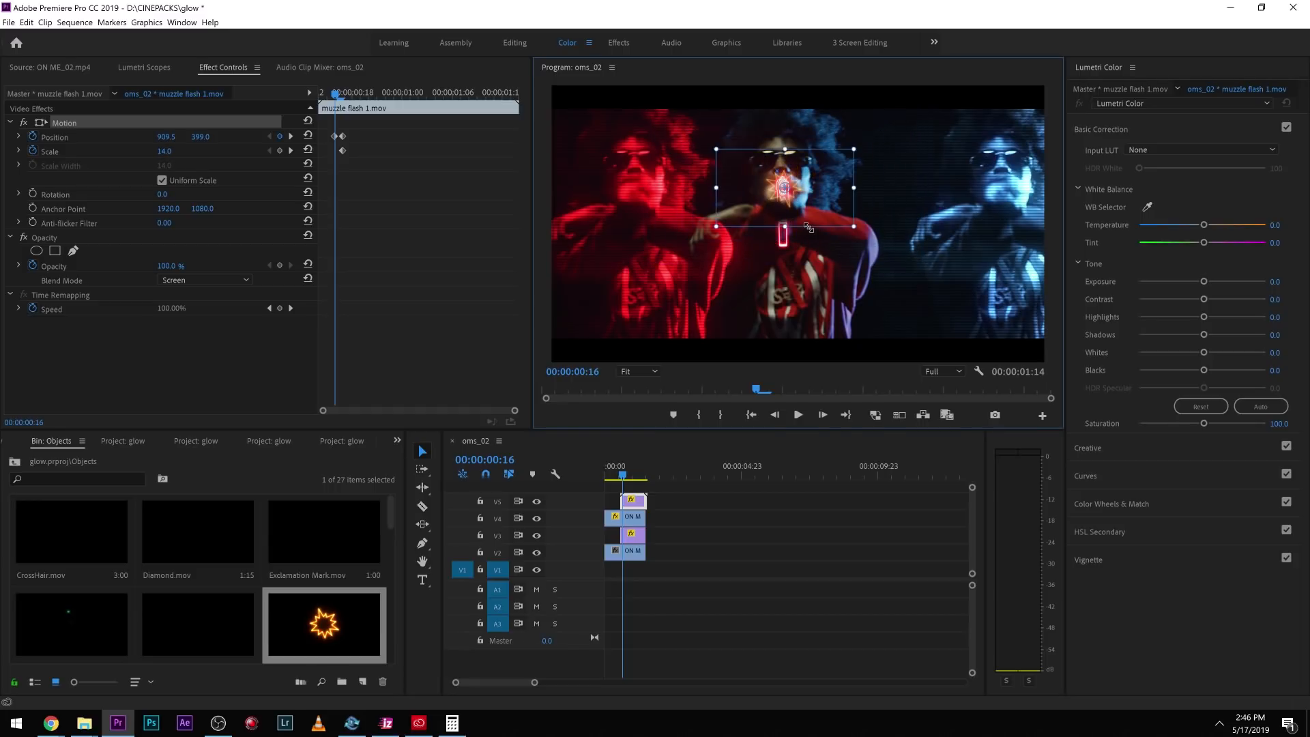
pyautogui.click(425, 250)
# - Keyframe the muzzle flash on the gun's muzzle at scale 15.2 on 00:00:00:18 and scale 26.3 on 00:00:00:19
pyautogui.press('Right')
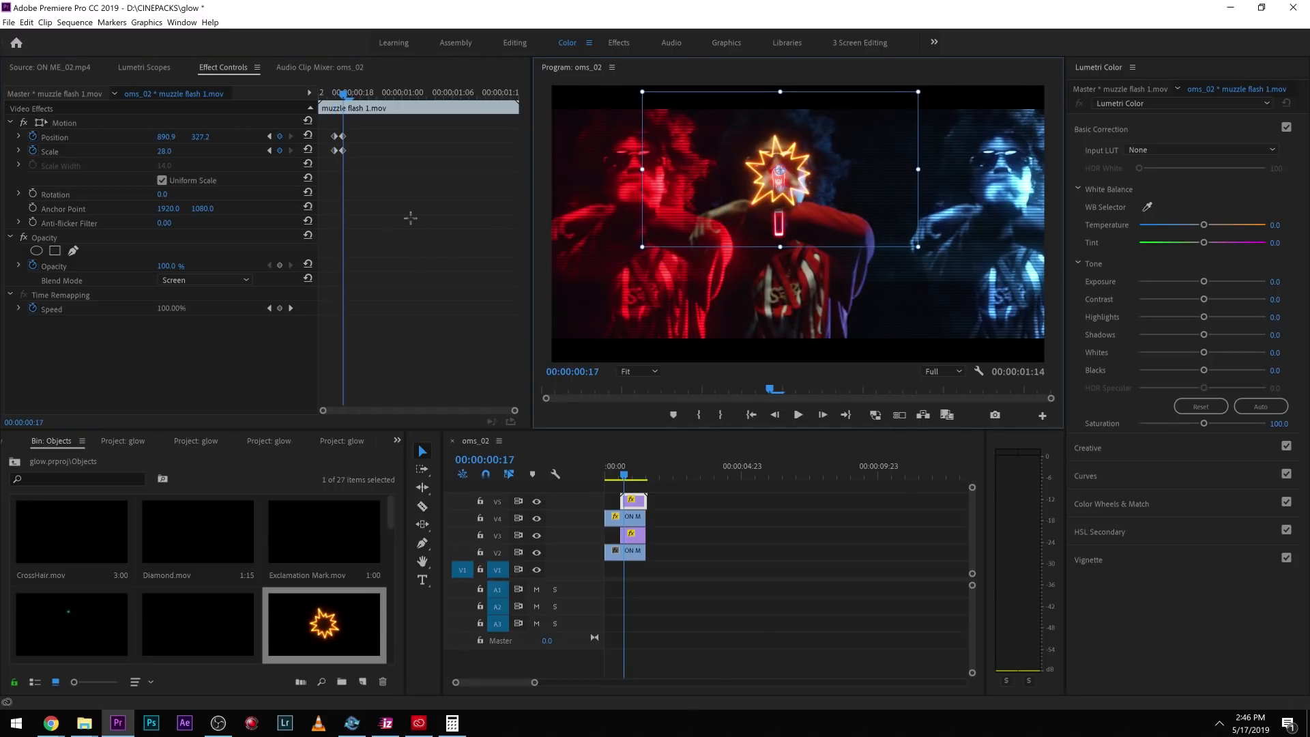
pyautogui.press('Right')
pyautogui.moveTo(918, 247); pyautogui.dragTo(825, 185)
pyautogui.press('Right')
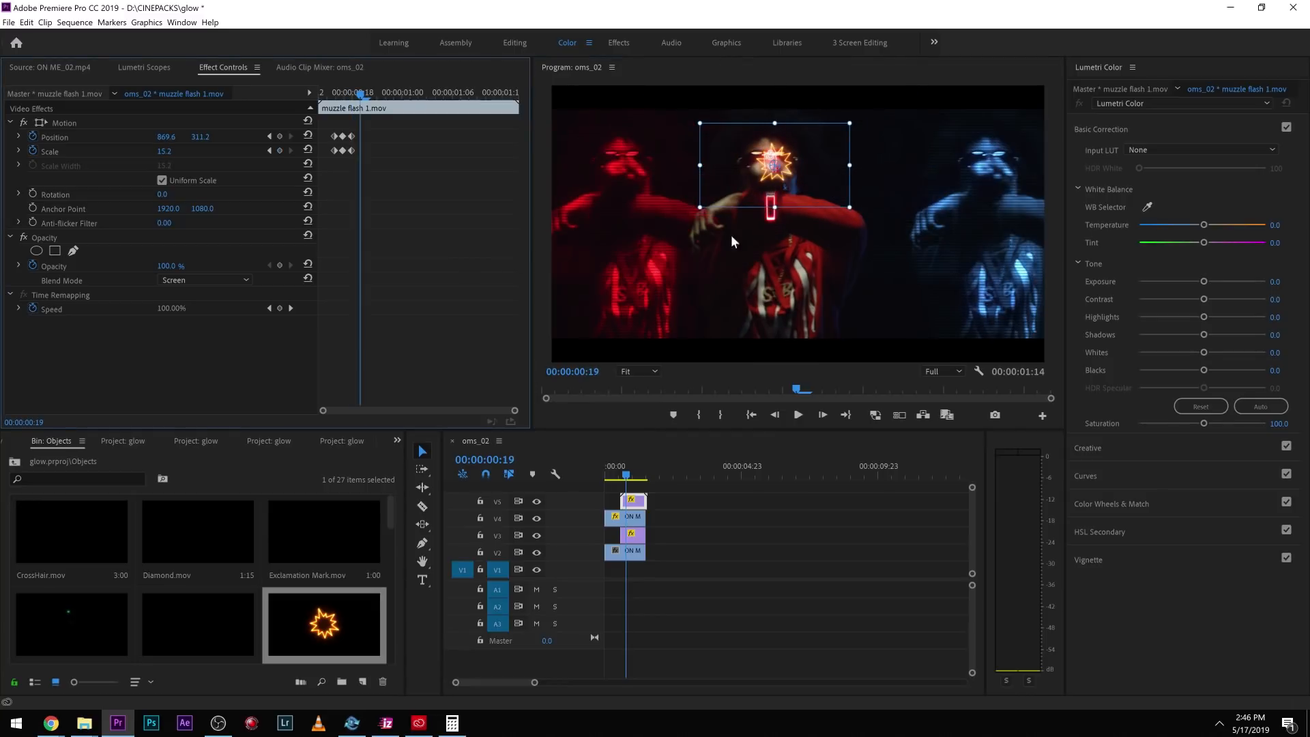
pyautogui.moveTo(852, 207); pyautogui.dragTo(904, 236)
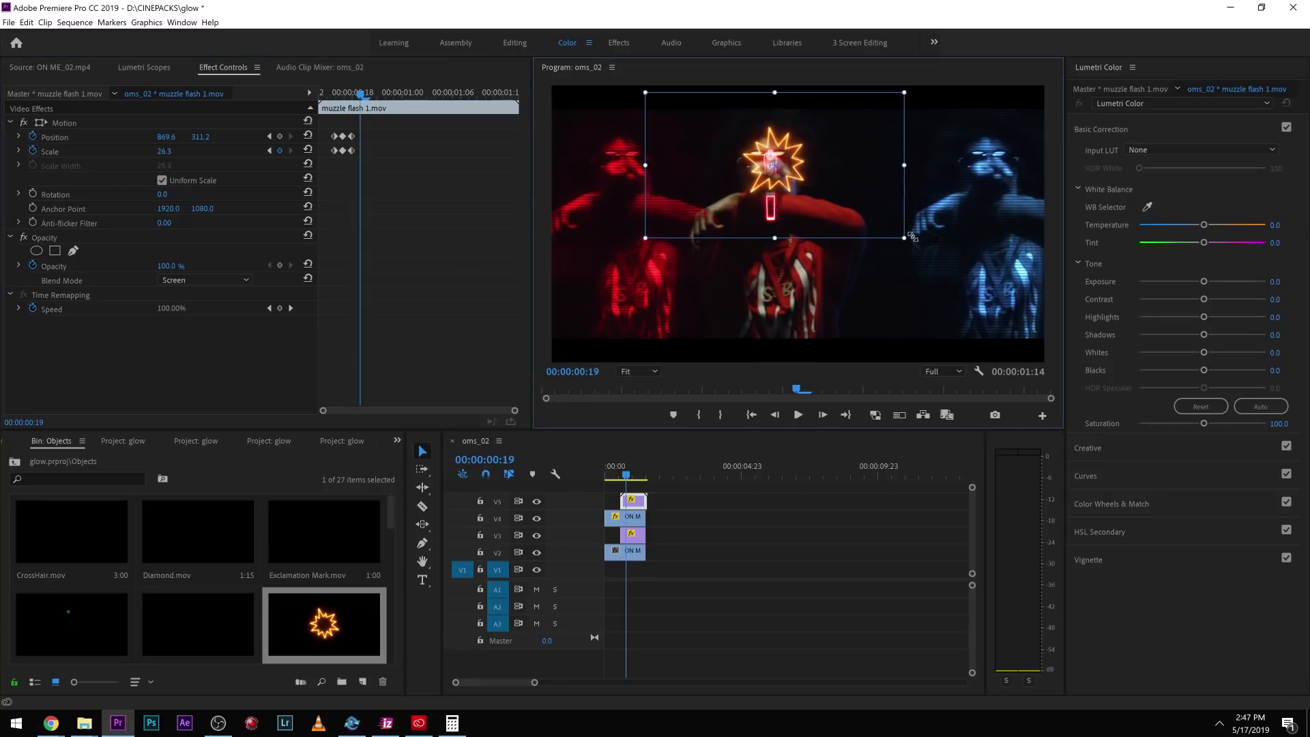
pyautogui.moveTo(855, 195); pyautogui.dragTo(850, 195)
pyautogui.click(461, 212)
# - At 00:00:00:20, keyframe the muzzle flash at scale 22.8 and realign it to the muzzle at position 837.7, 276.7
pyautogui.press('Right')
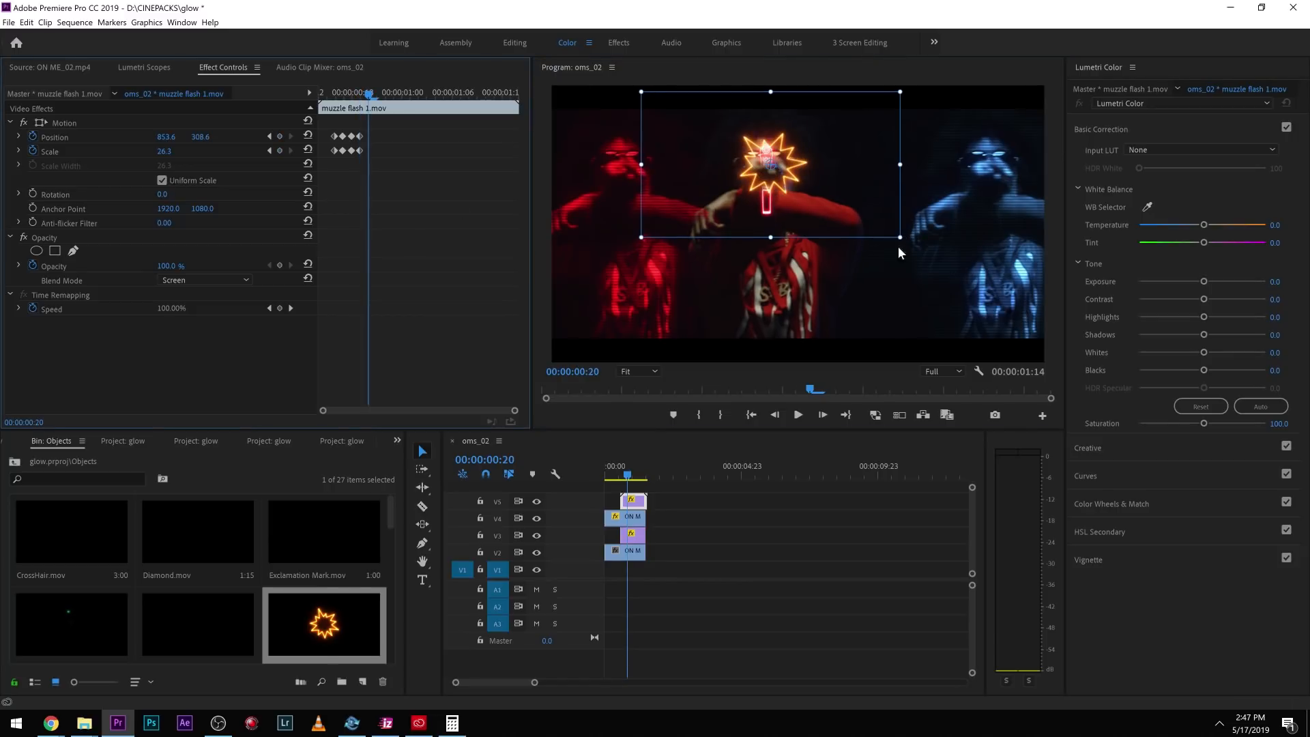
pyautogui.moveTo(900, 238); pyautogui.dragTo(879, 220)
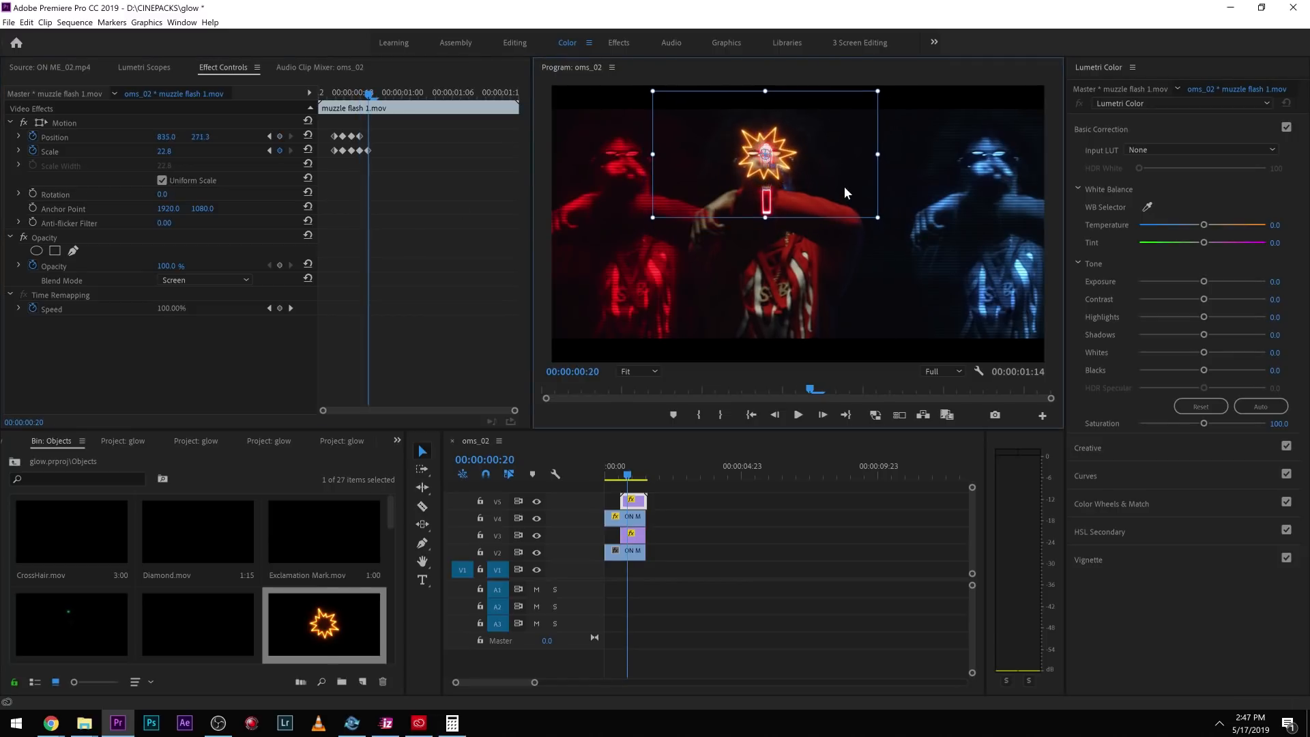
pyautogui.click(516, 221)
# - Keyframe the muzzle flash scale to 0 at 00:00:00:21 and play the sequence back from the start
pyautogui.press('Right')
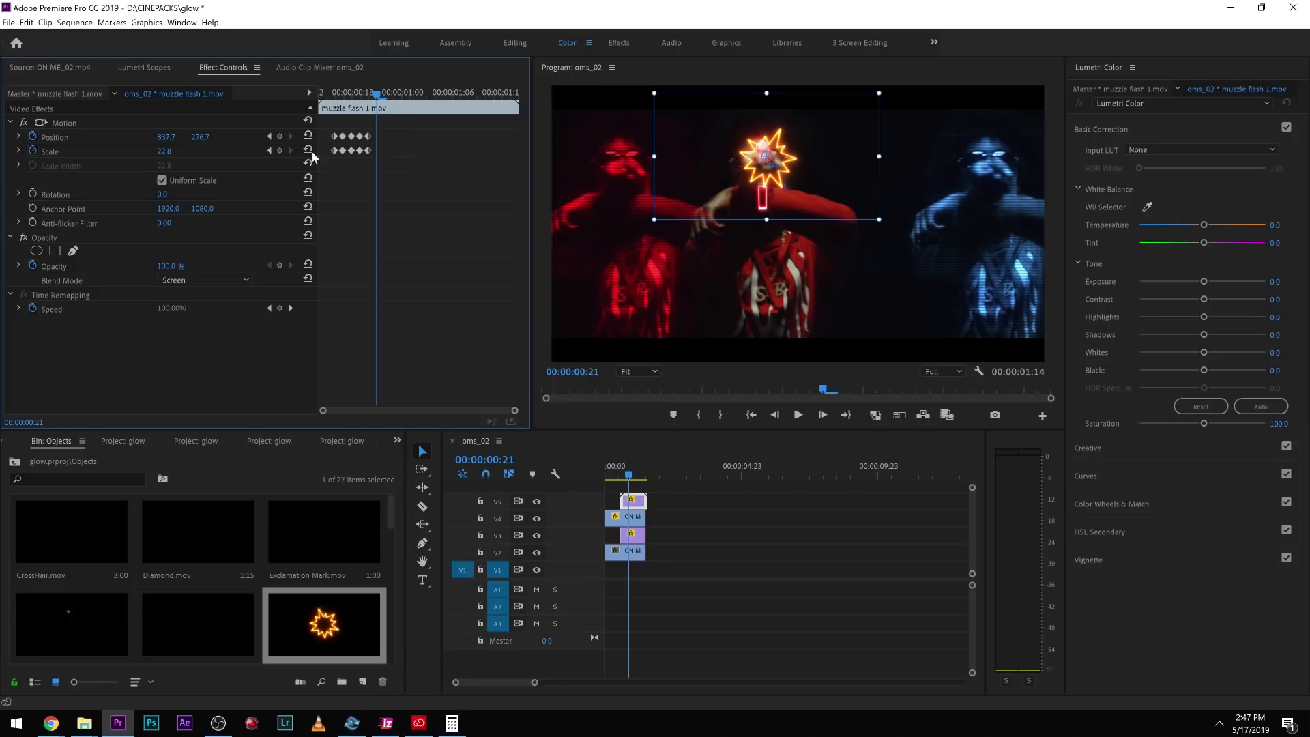
pyautogui.moveTo(158, 151); pyautogui.dragTo(133, 158)
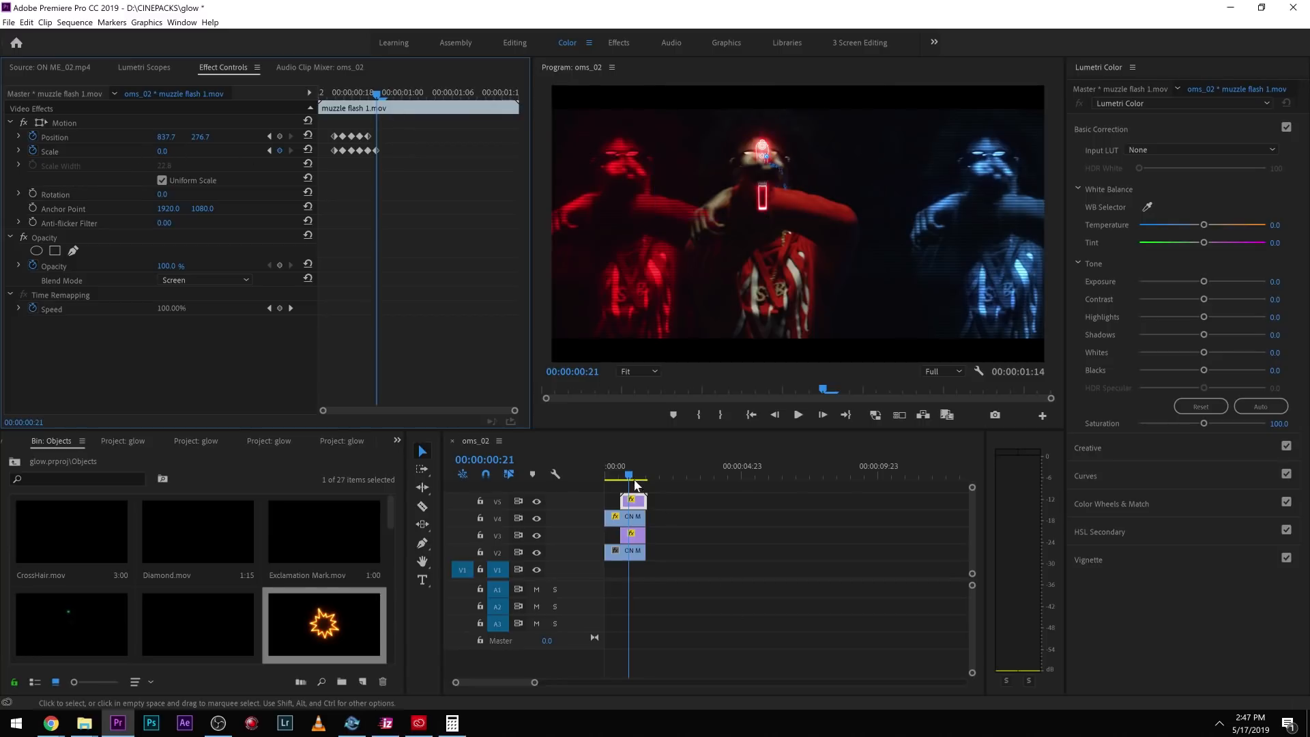
pyautogui.click(612, 471)
pyautogui.moveTo(612, 471); pyautogui.dragTo(603, 465)
pyautogui.press('space')
pyautogui.click(621, 459)
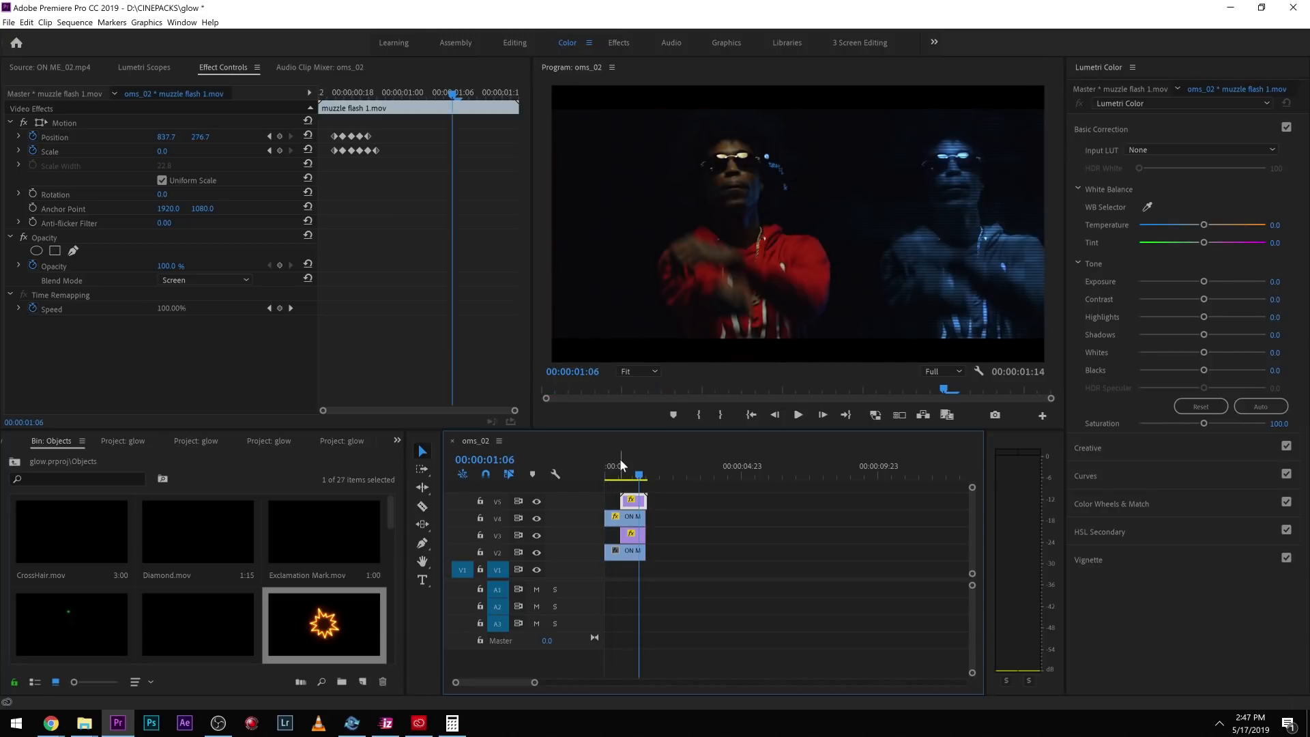